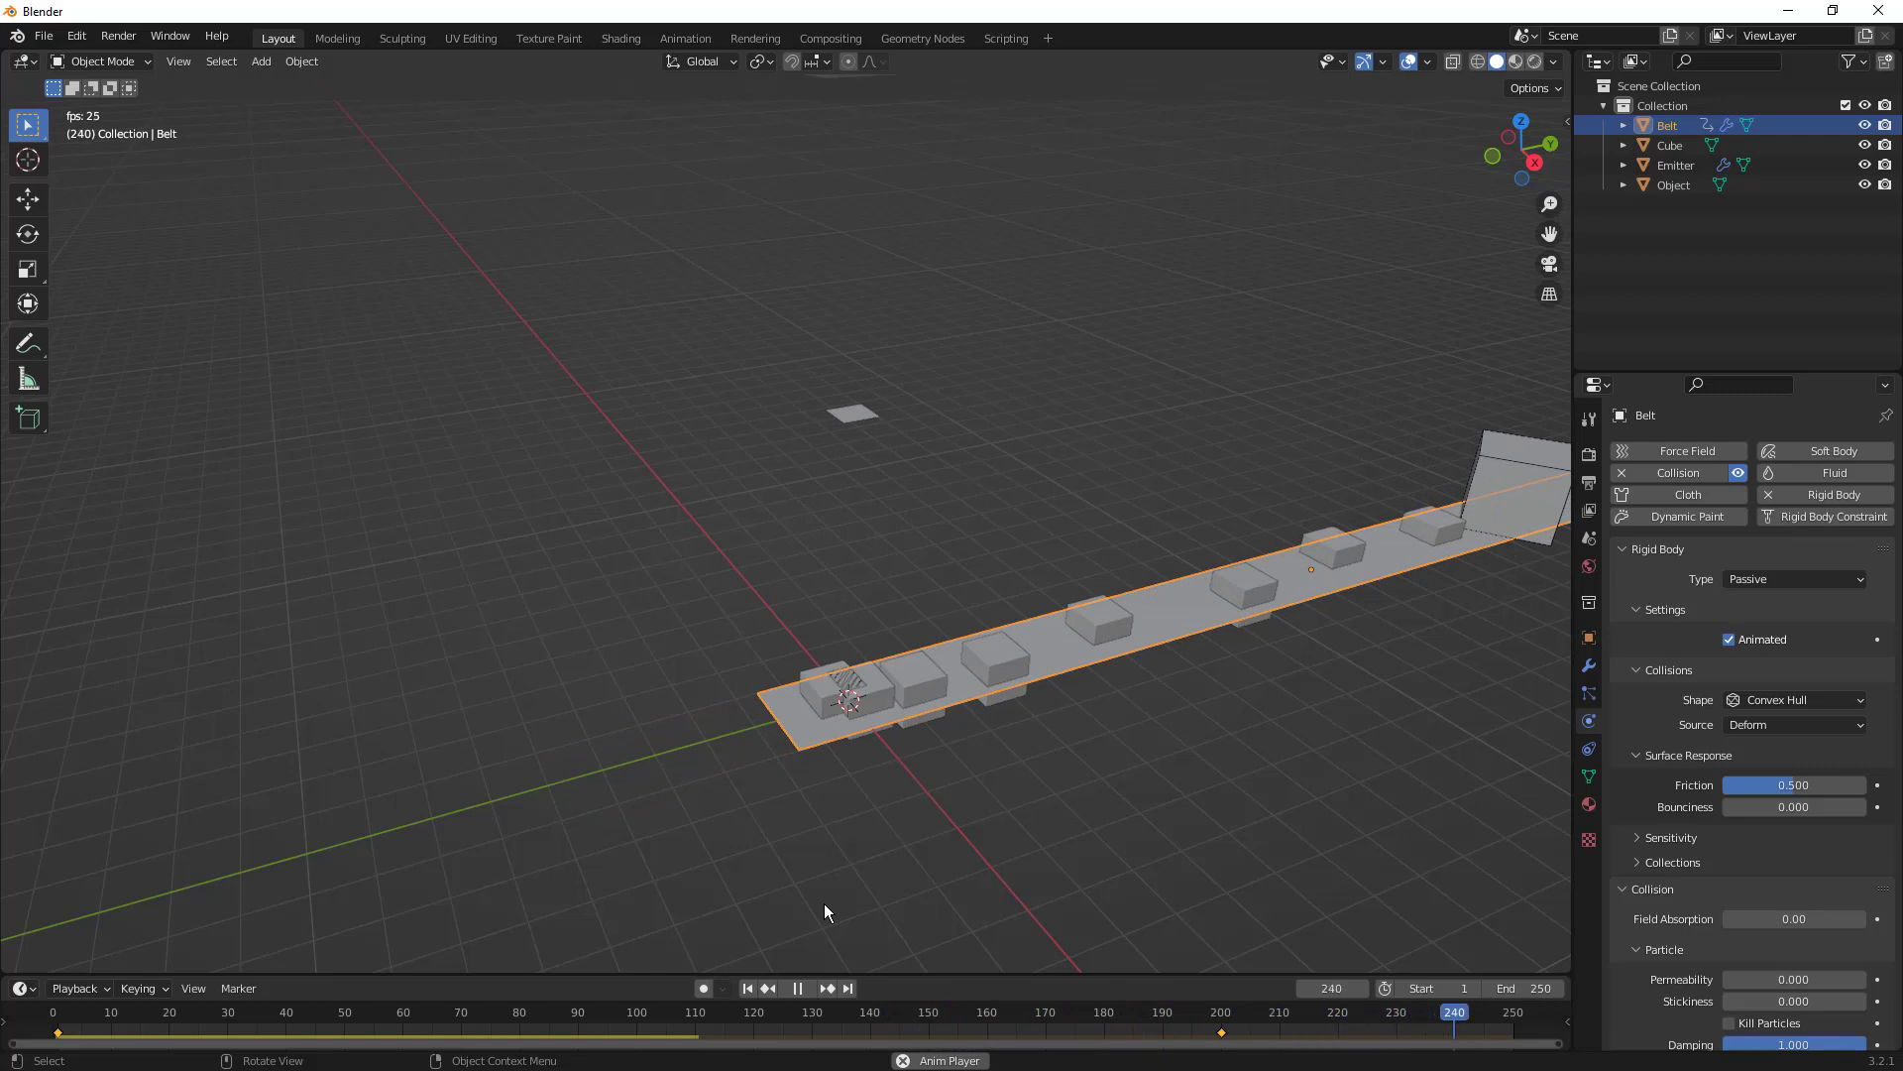
- Stop playback and start a new General file, discarding the old scene without saving
click(800, 987)
click(44, 36)
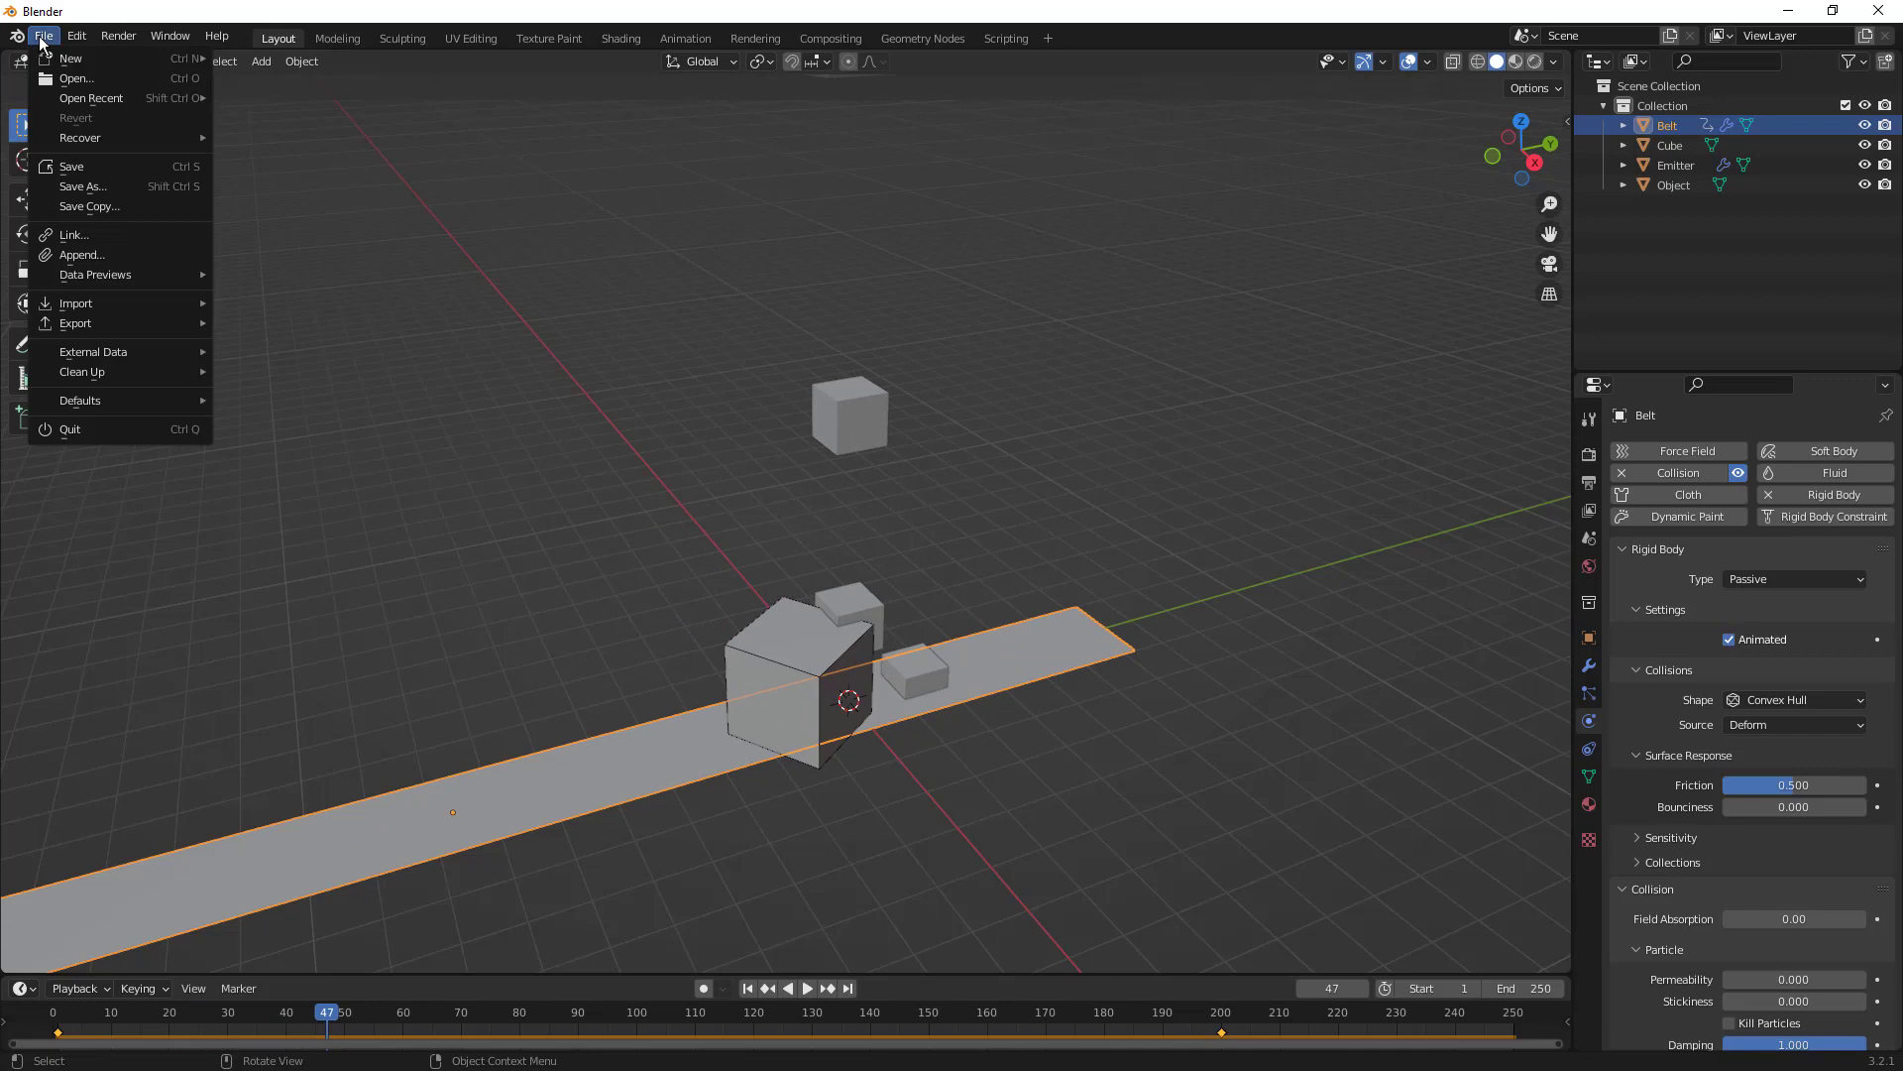
mouse_move(59, 64)
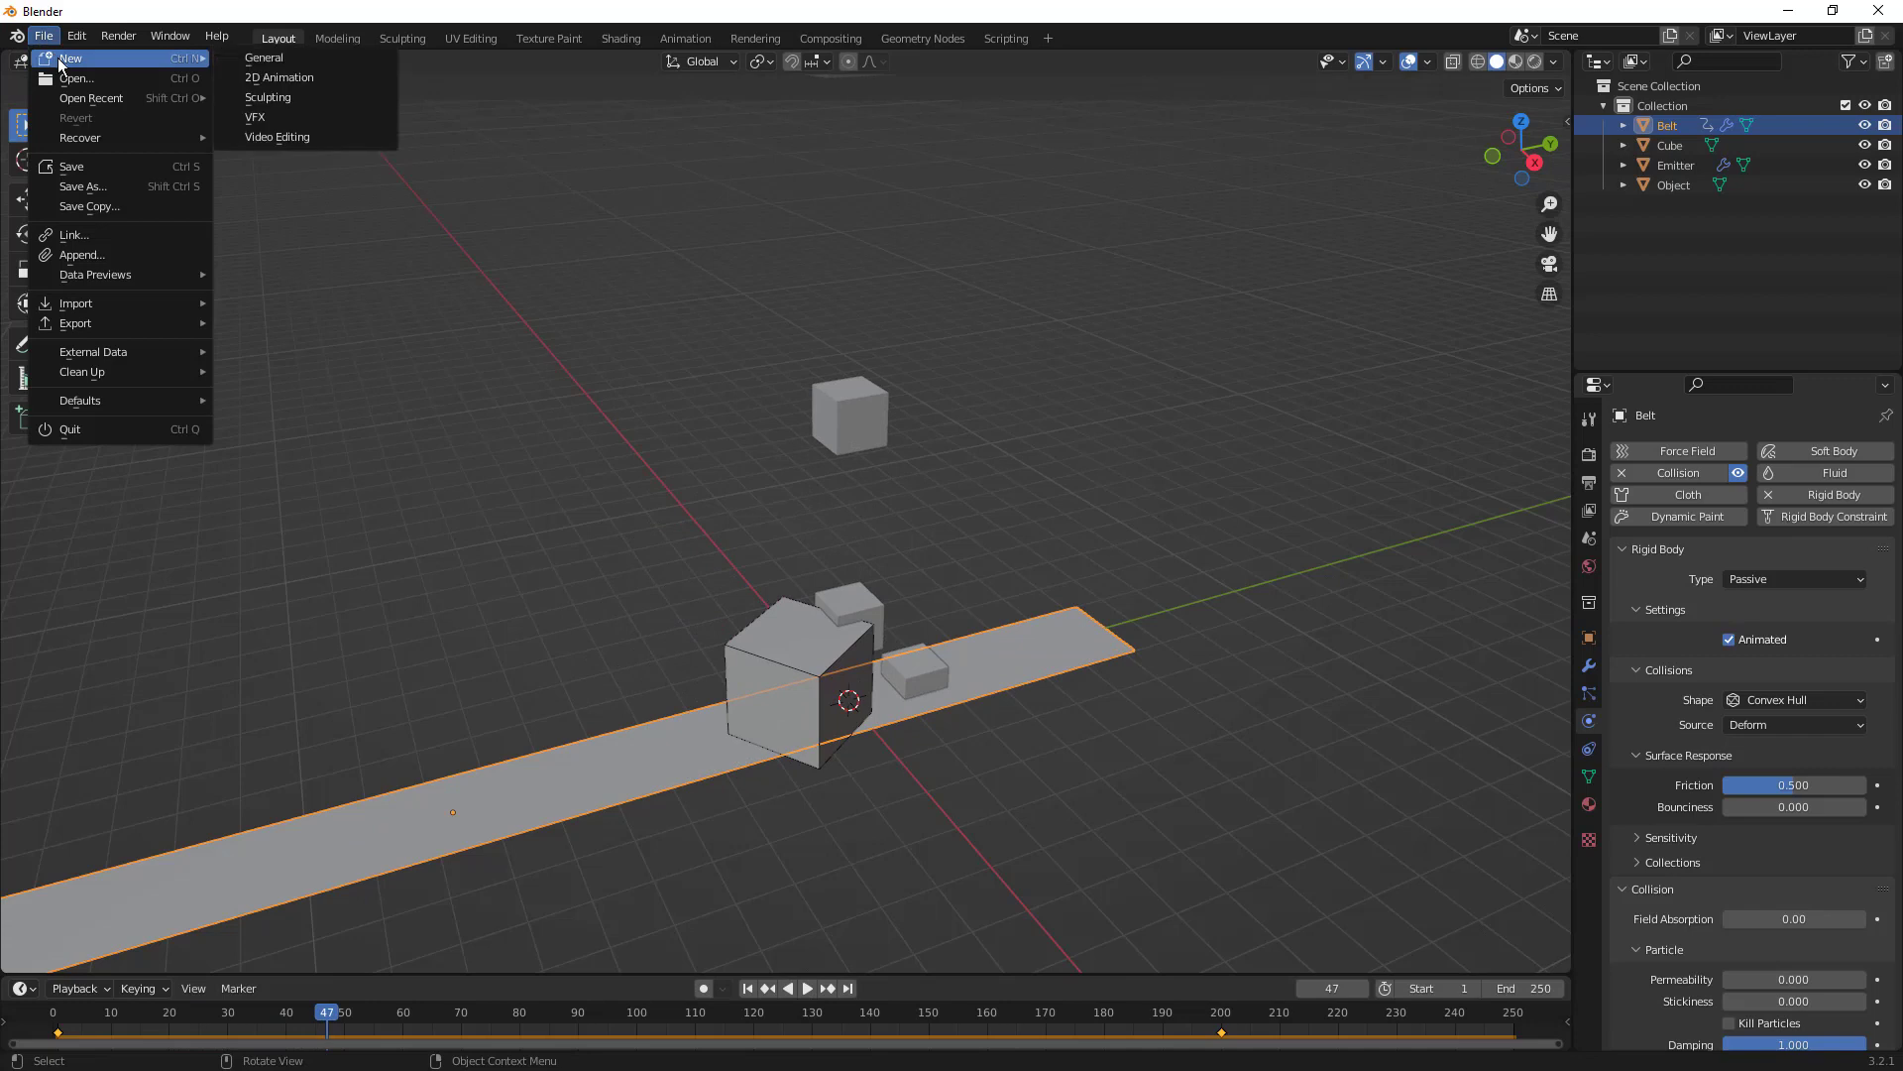
click(275, 57)
click(1009, 577)
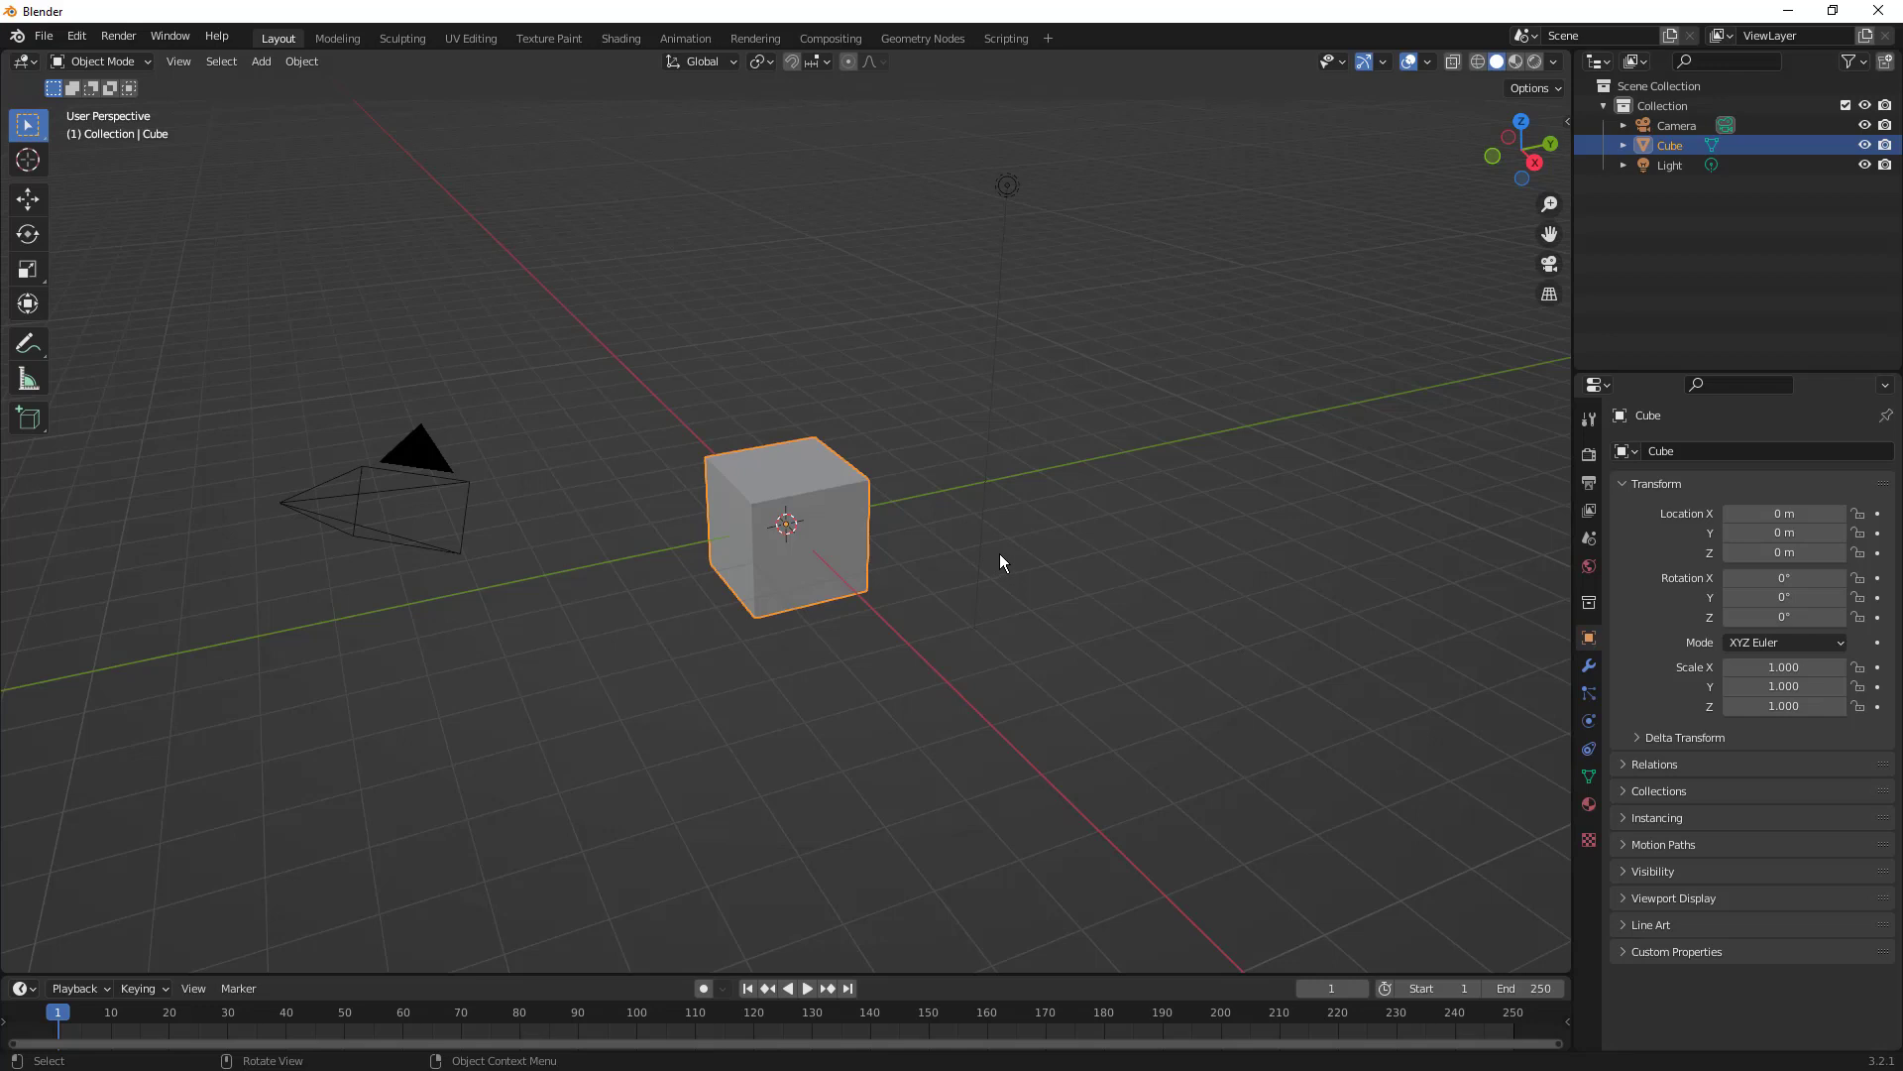
- Delete the default camera and then the light with X
click(422, 468)
key(x)
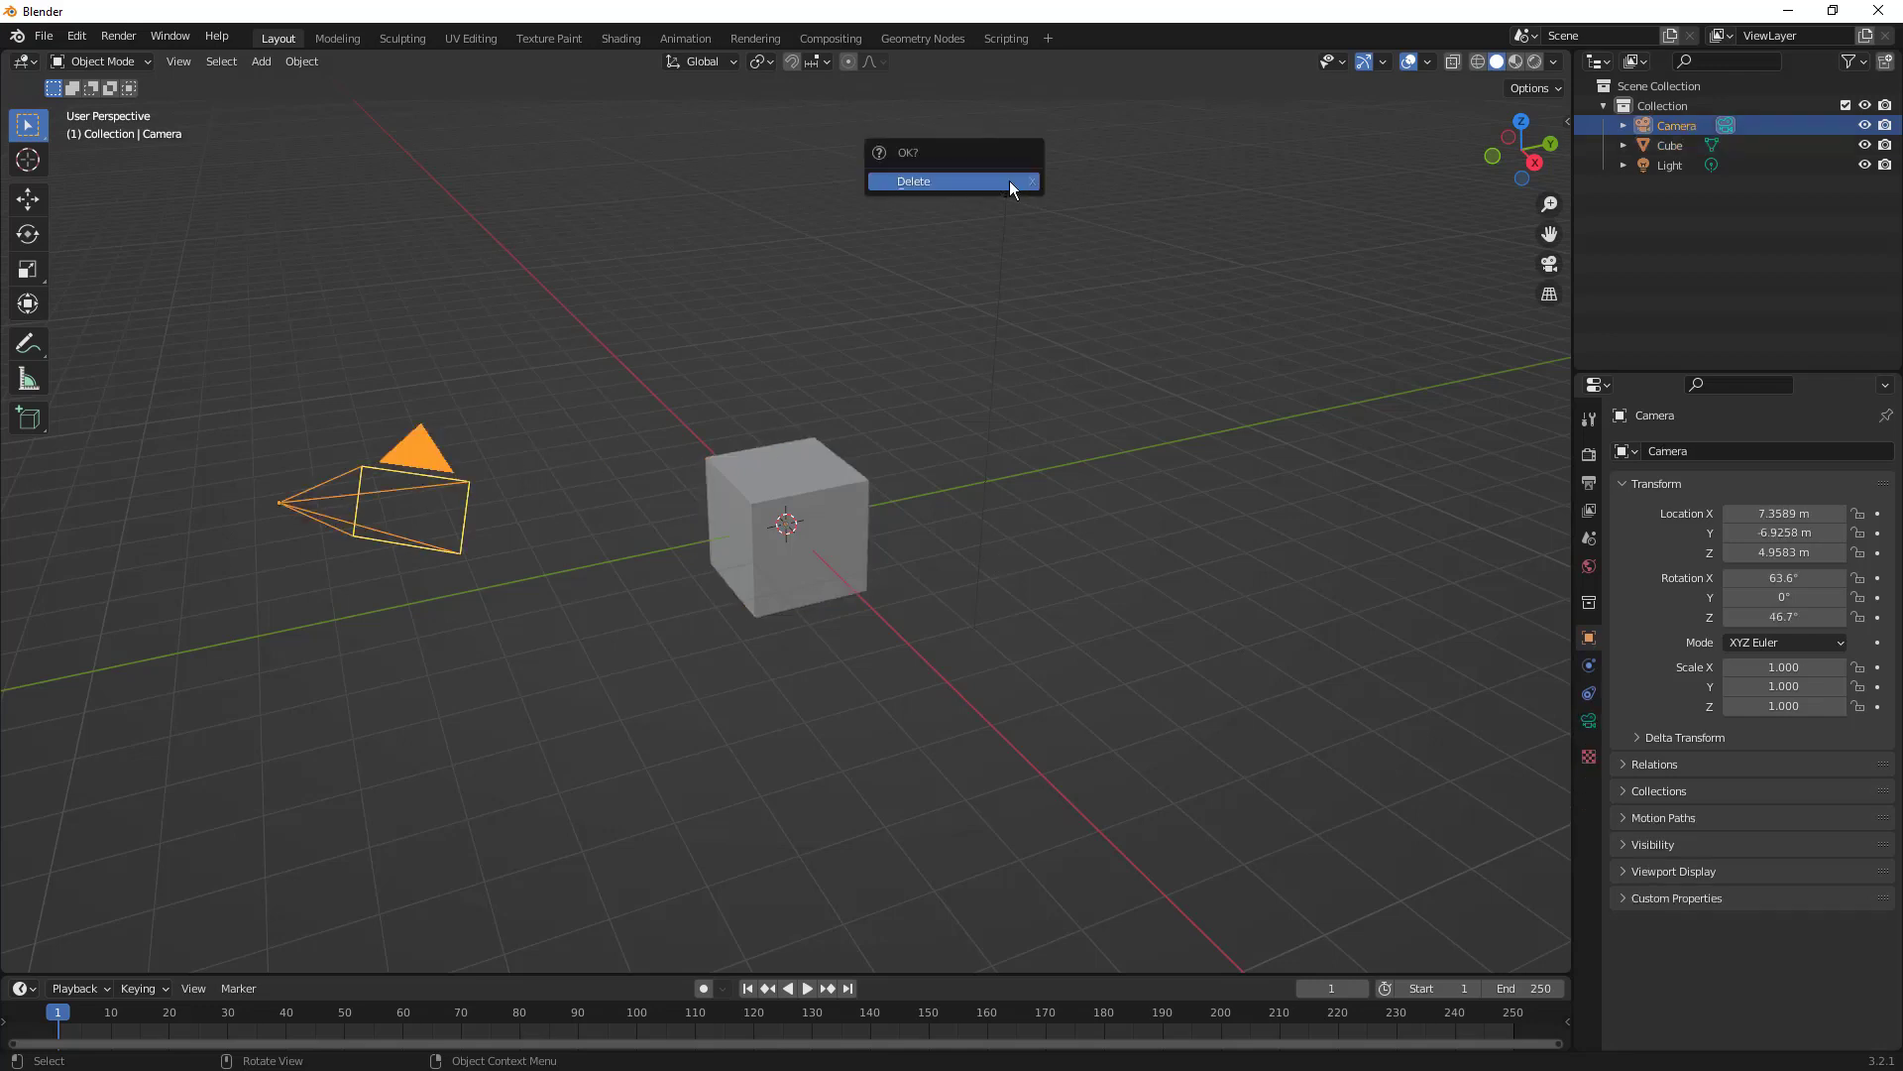
click(1009, 182)
click(1013, 189)
key(x)
click(1013, 188)
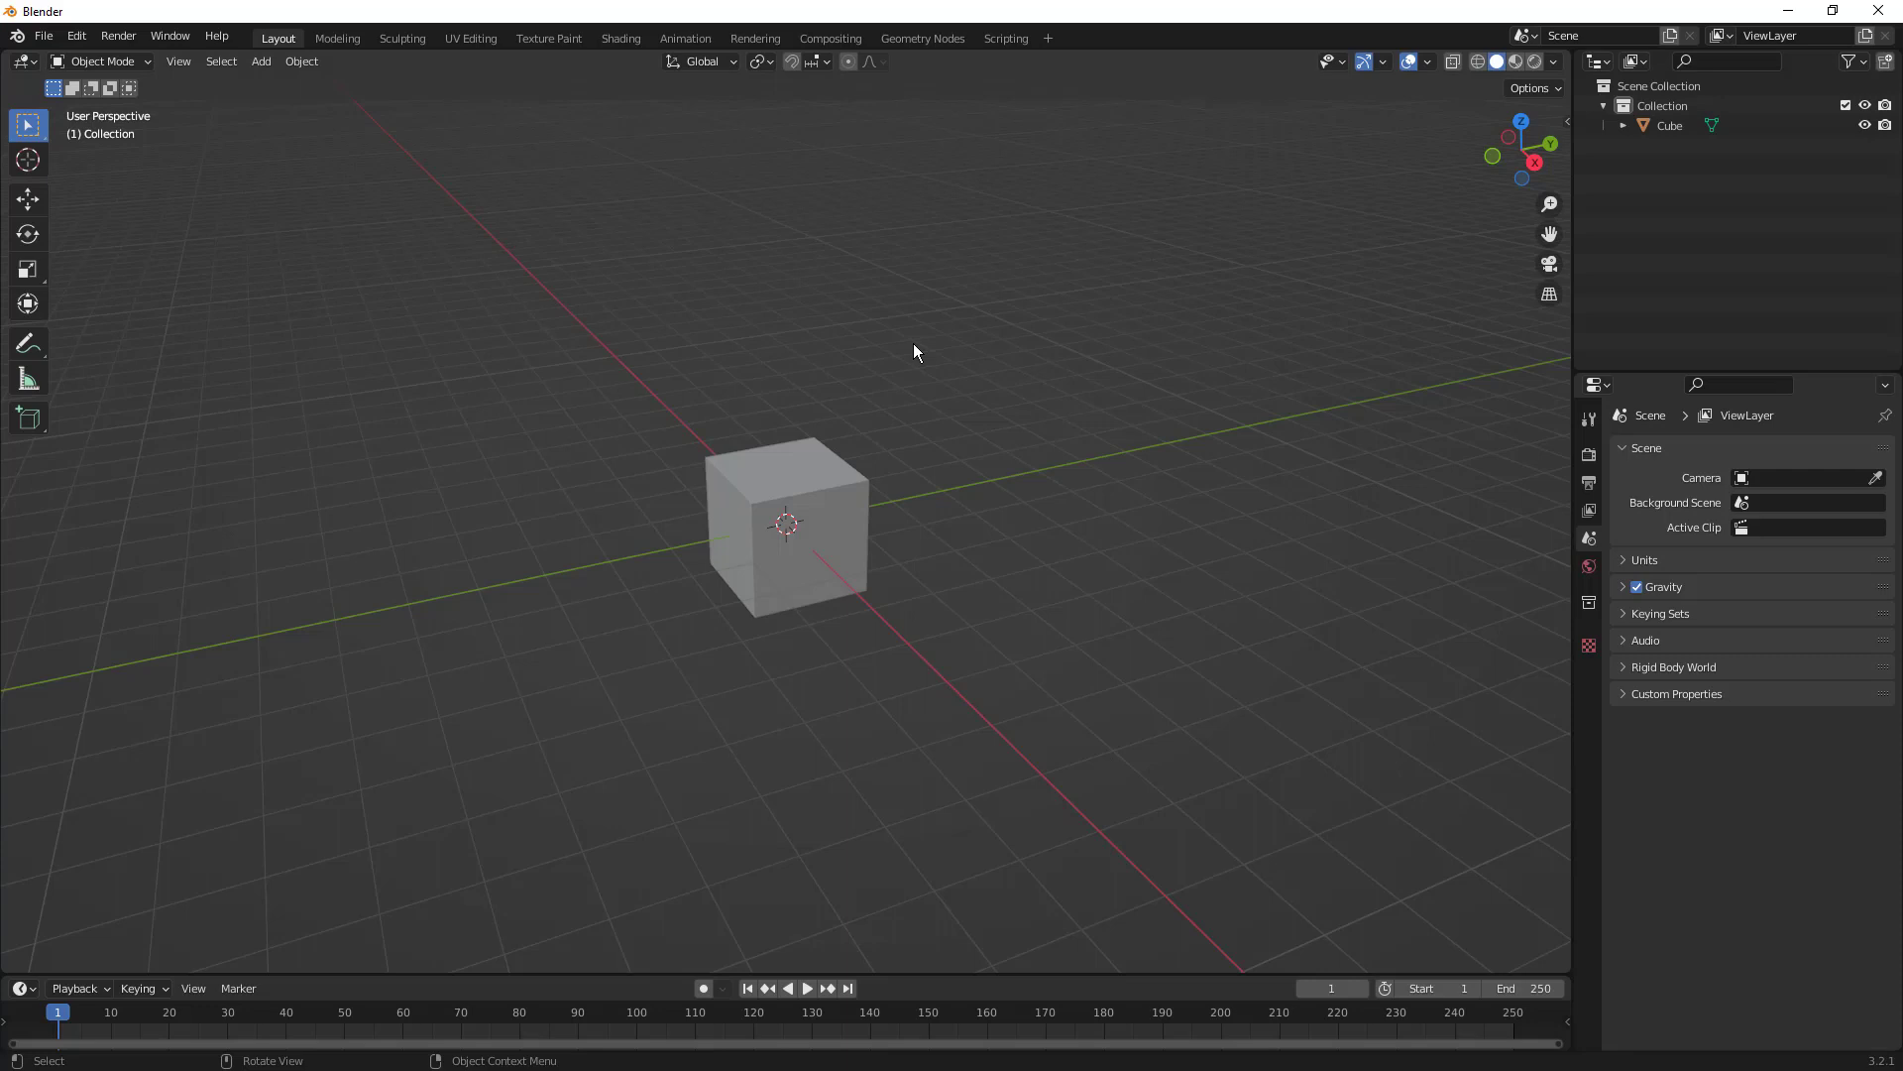
- Raise the cube straight up to Z 5.8616 m
click(791, 481)
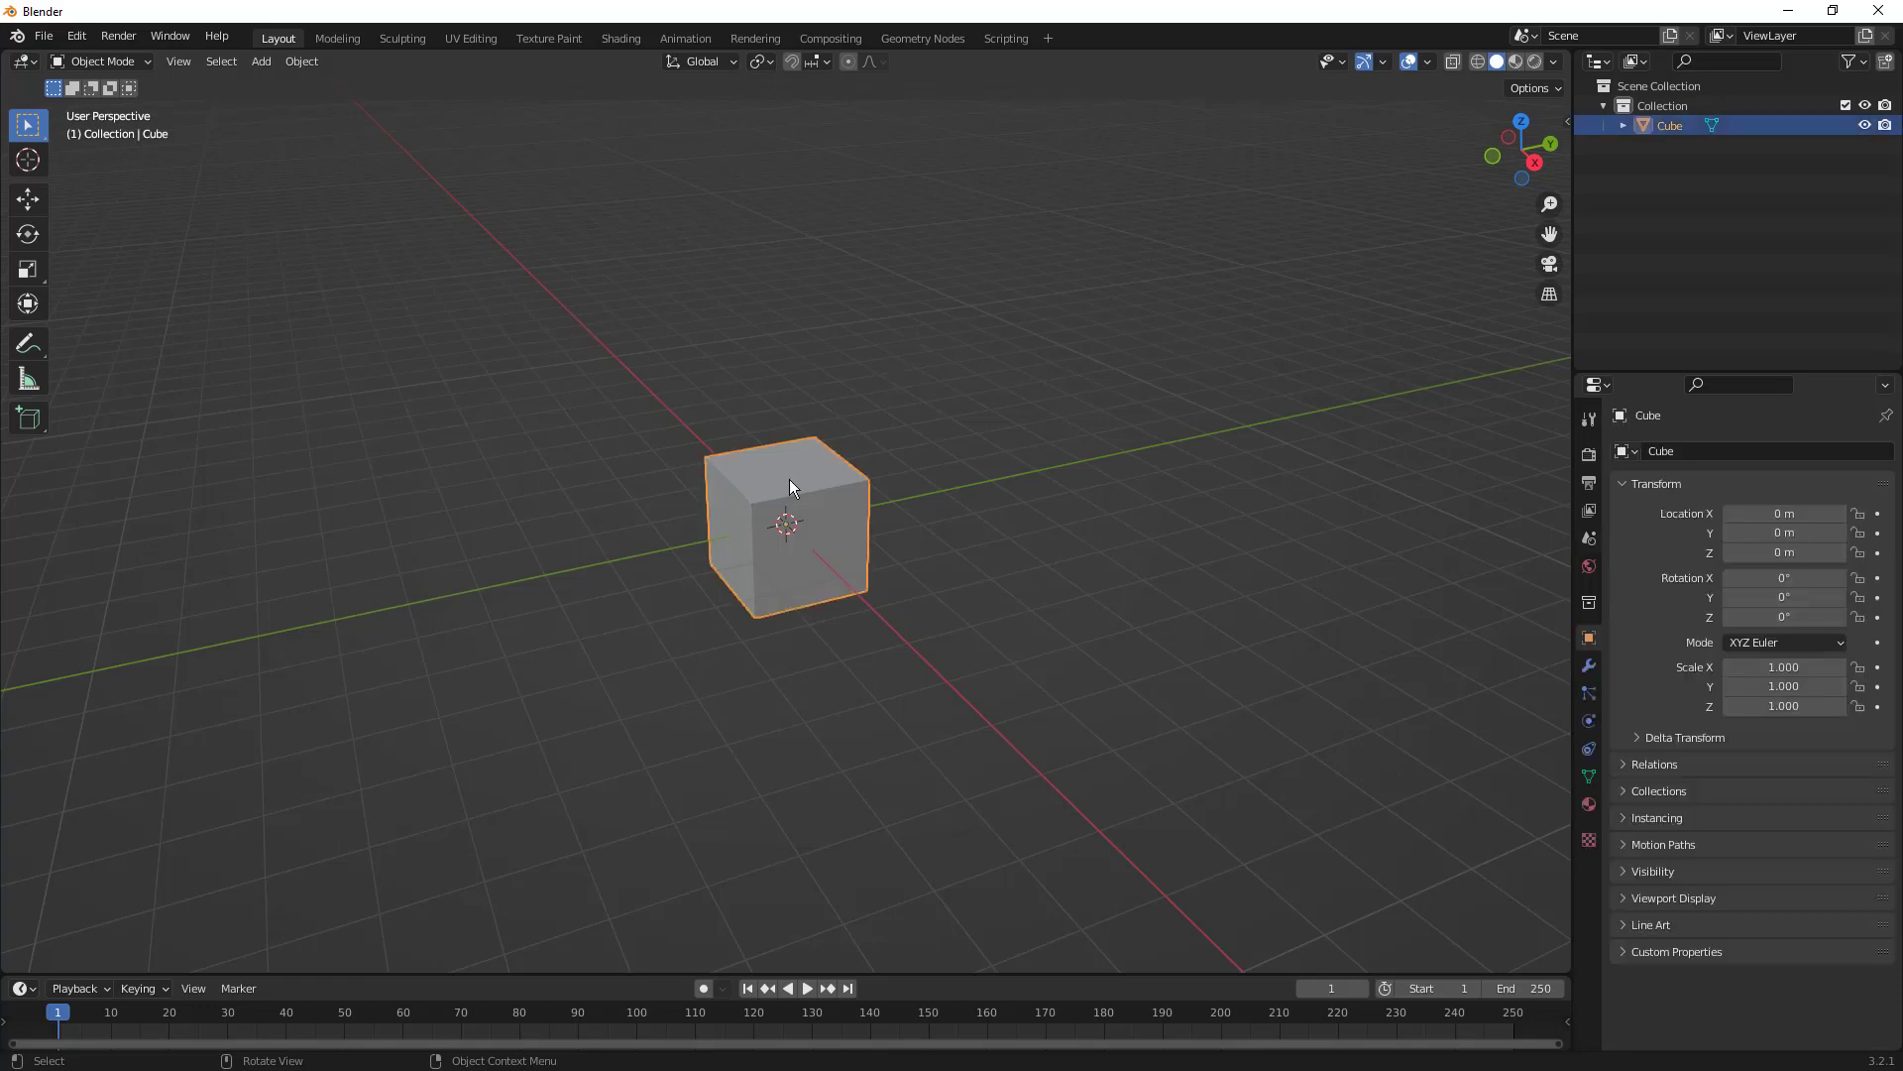
key(g)
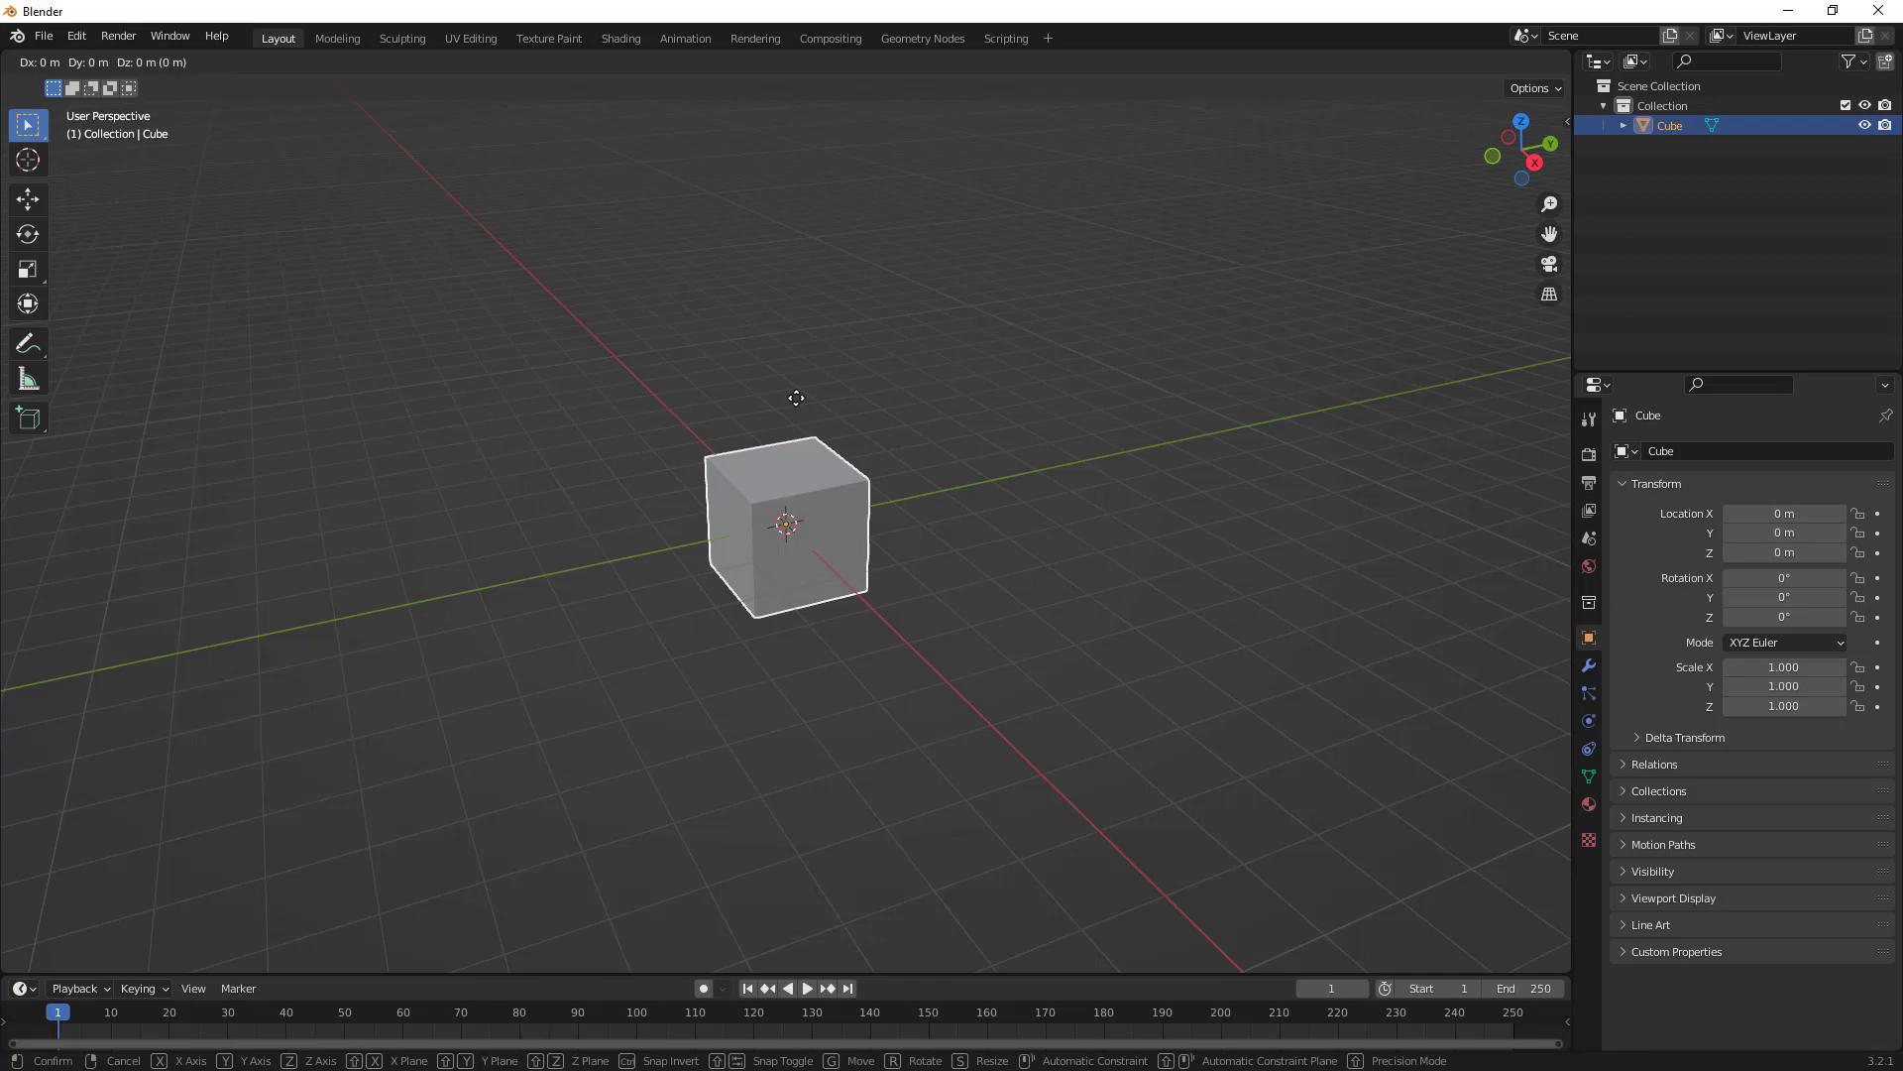
key(z)
click(795, 909)
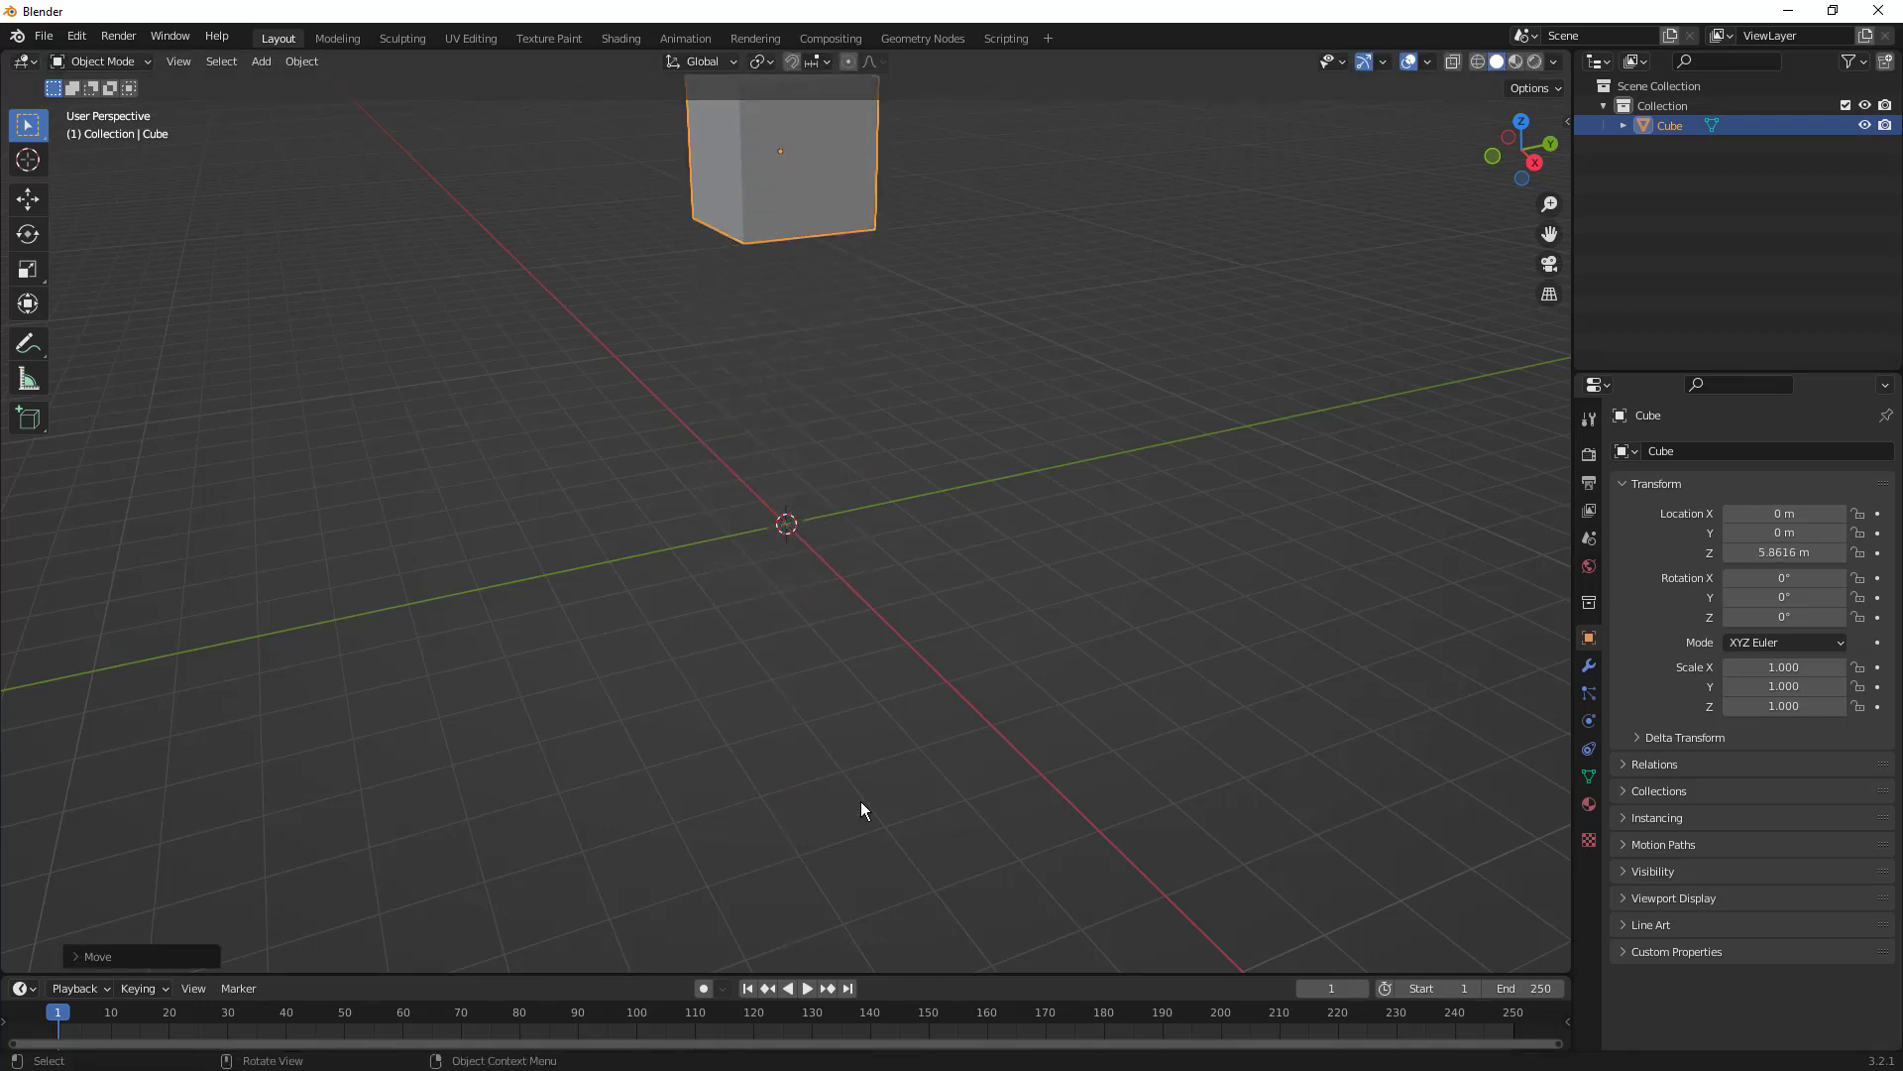
click(810, 699)
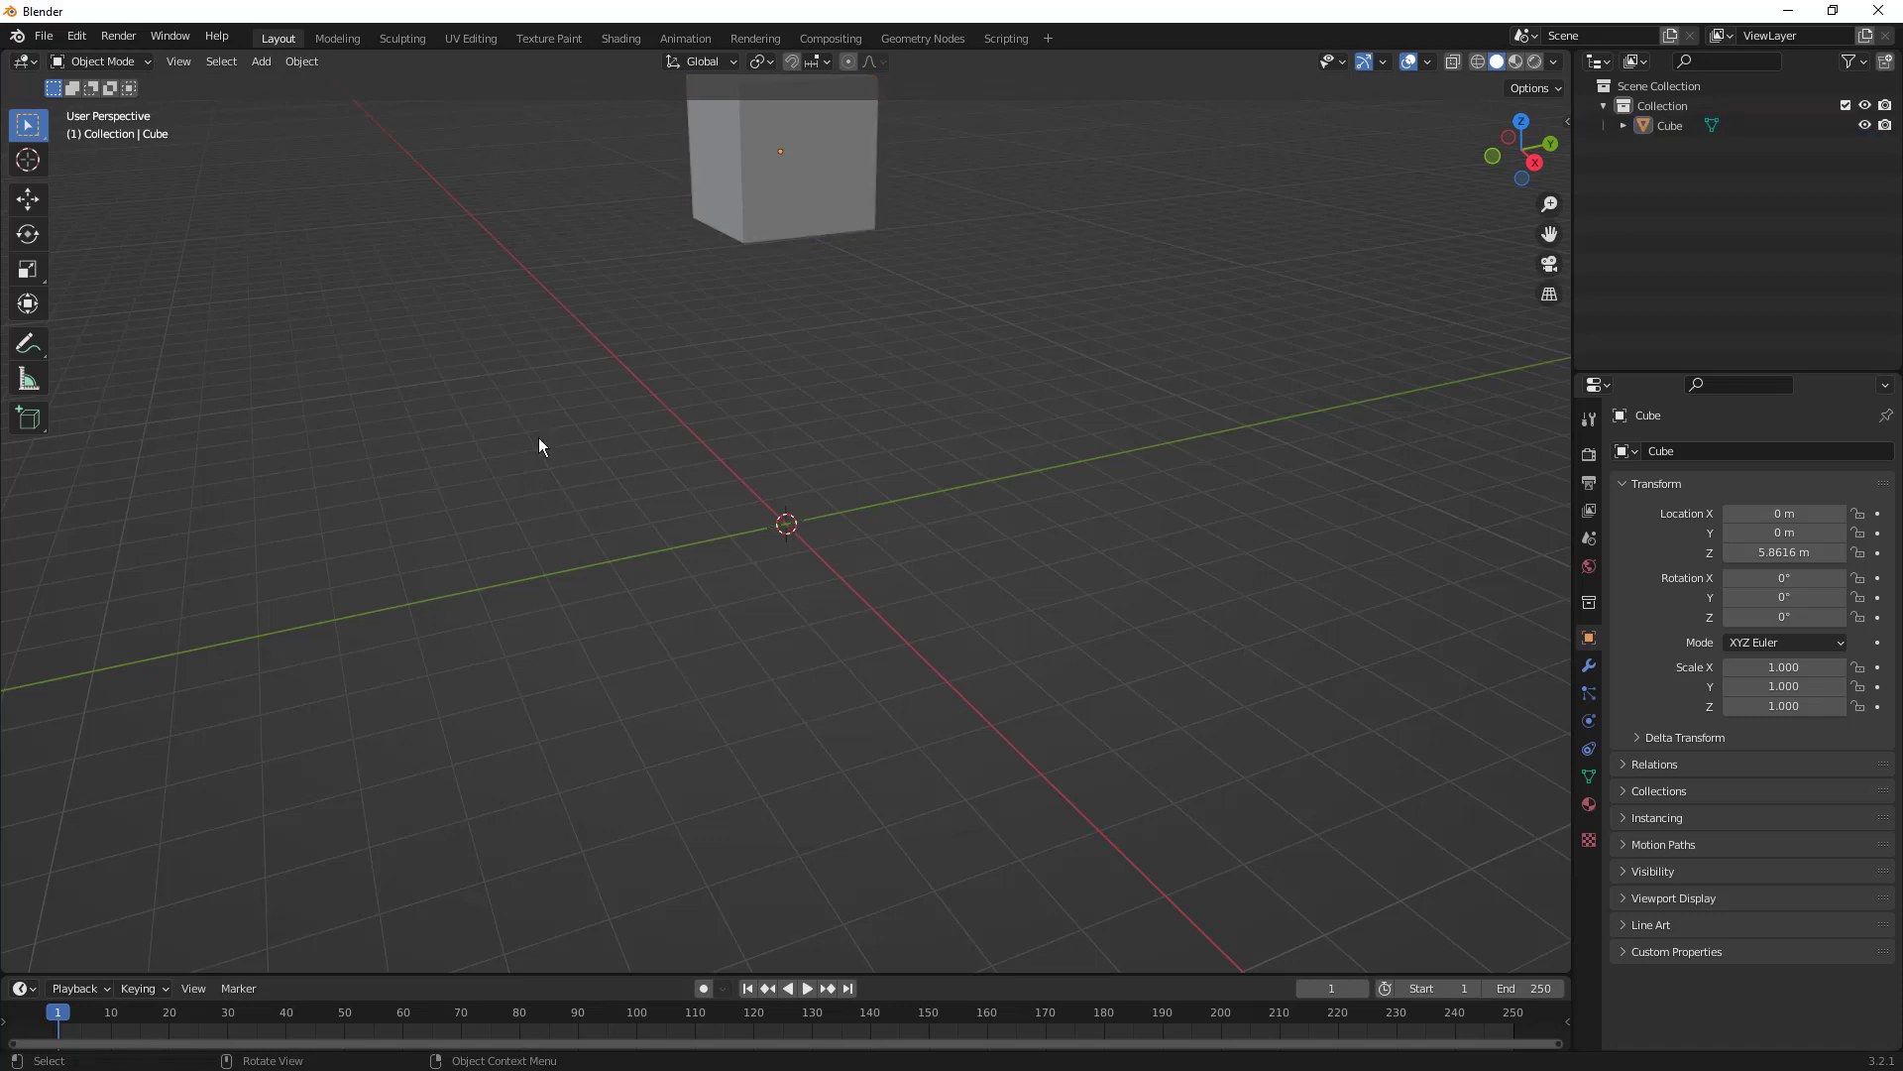
- Add a plane and stretch it to scale Y 10.303 and X 1.354
click(261, 62)
mouse_move(280, 83)
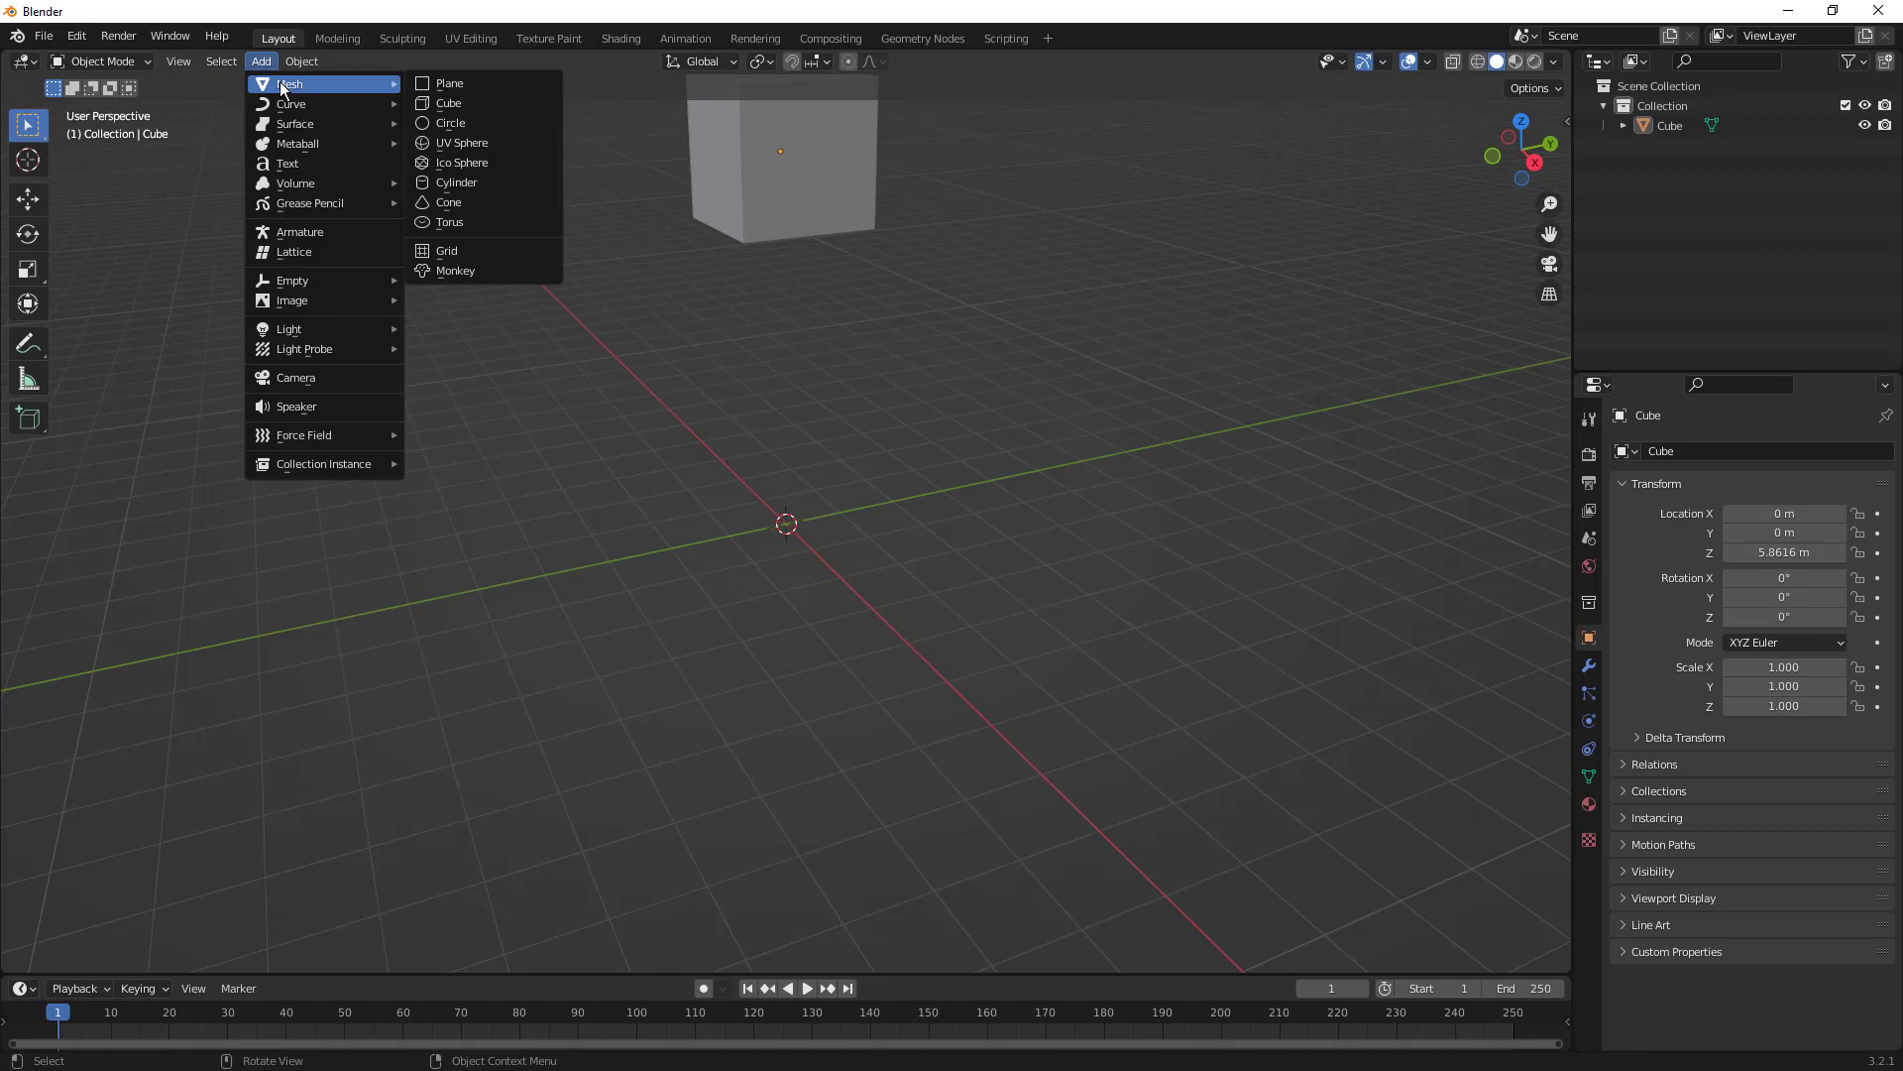
click(436, 83)
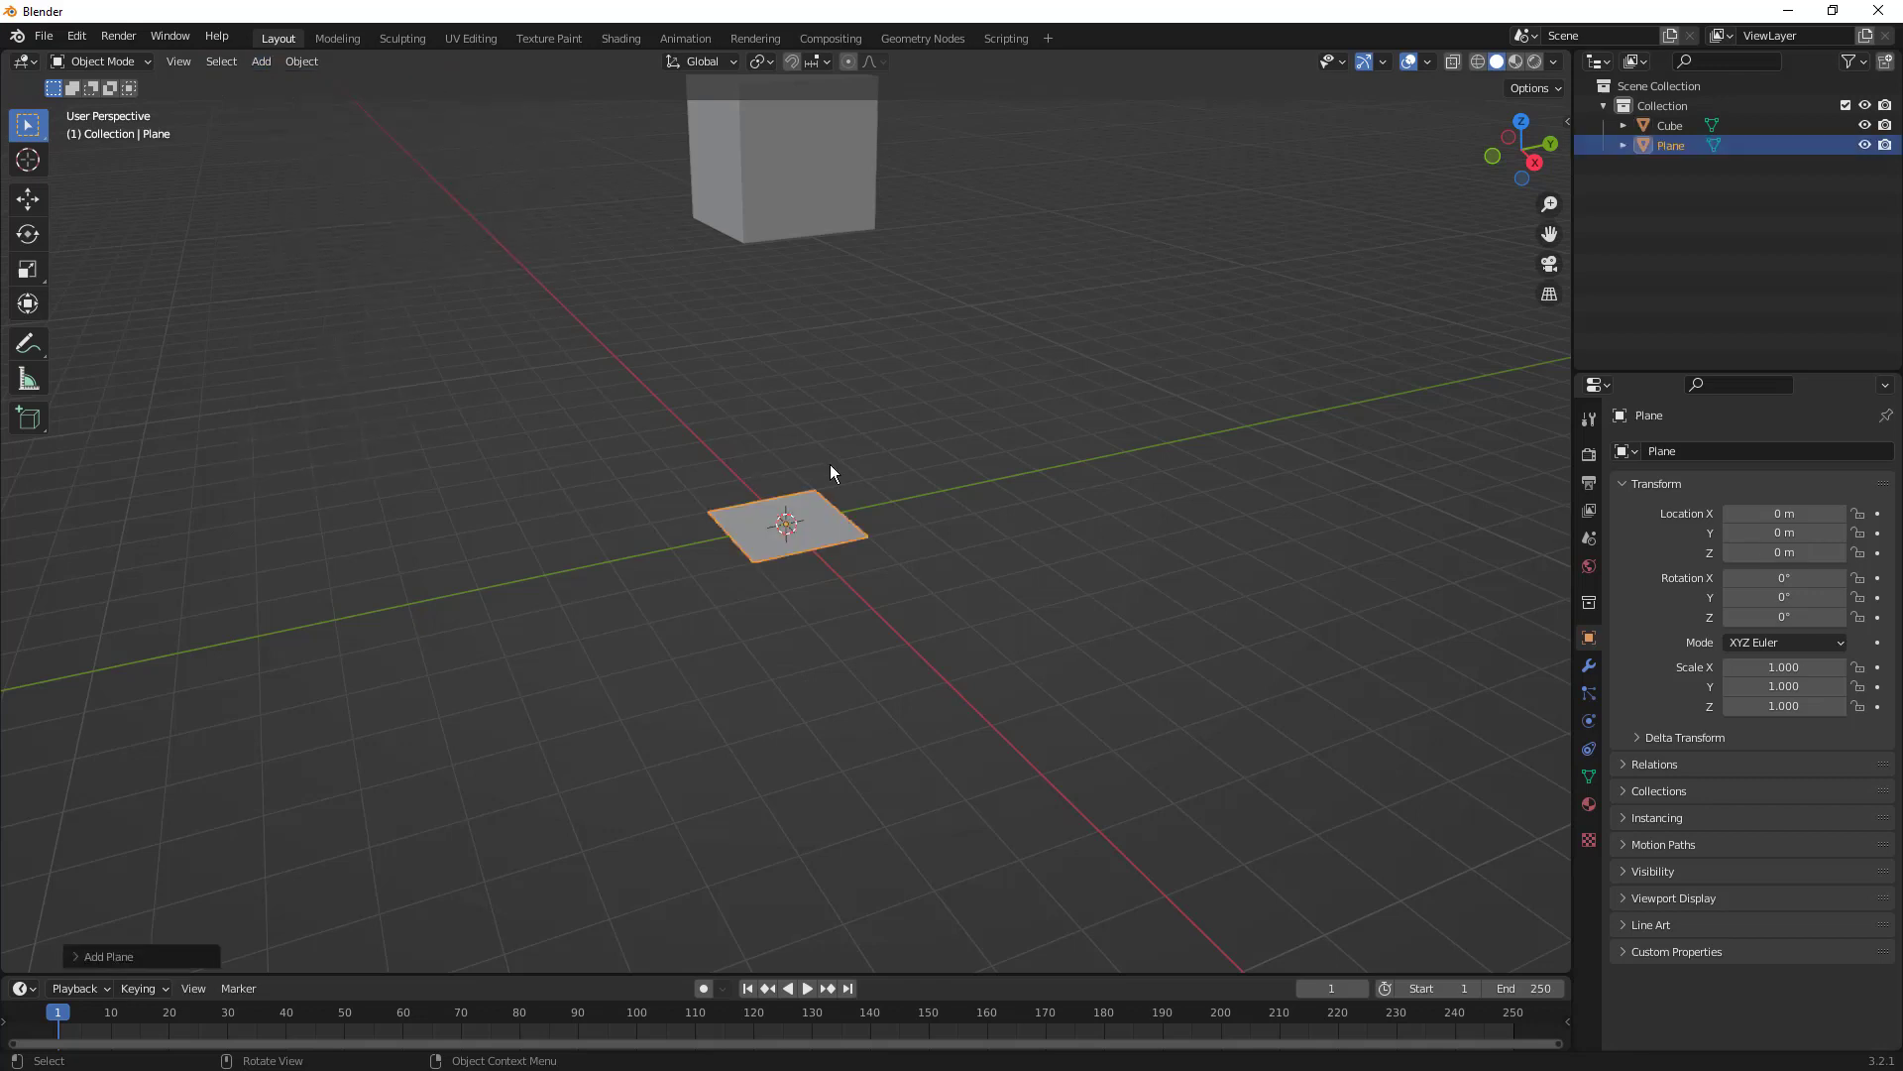
key(s)
key(y)
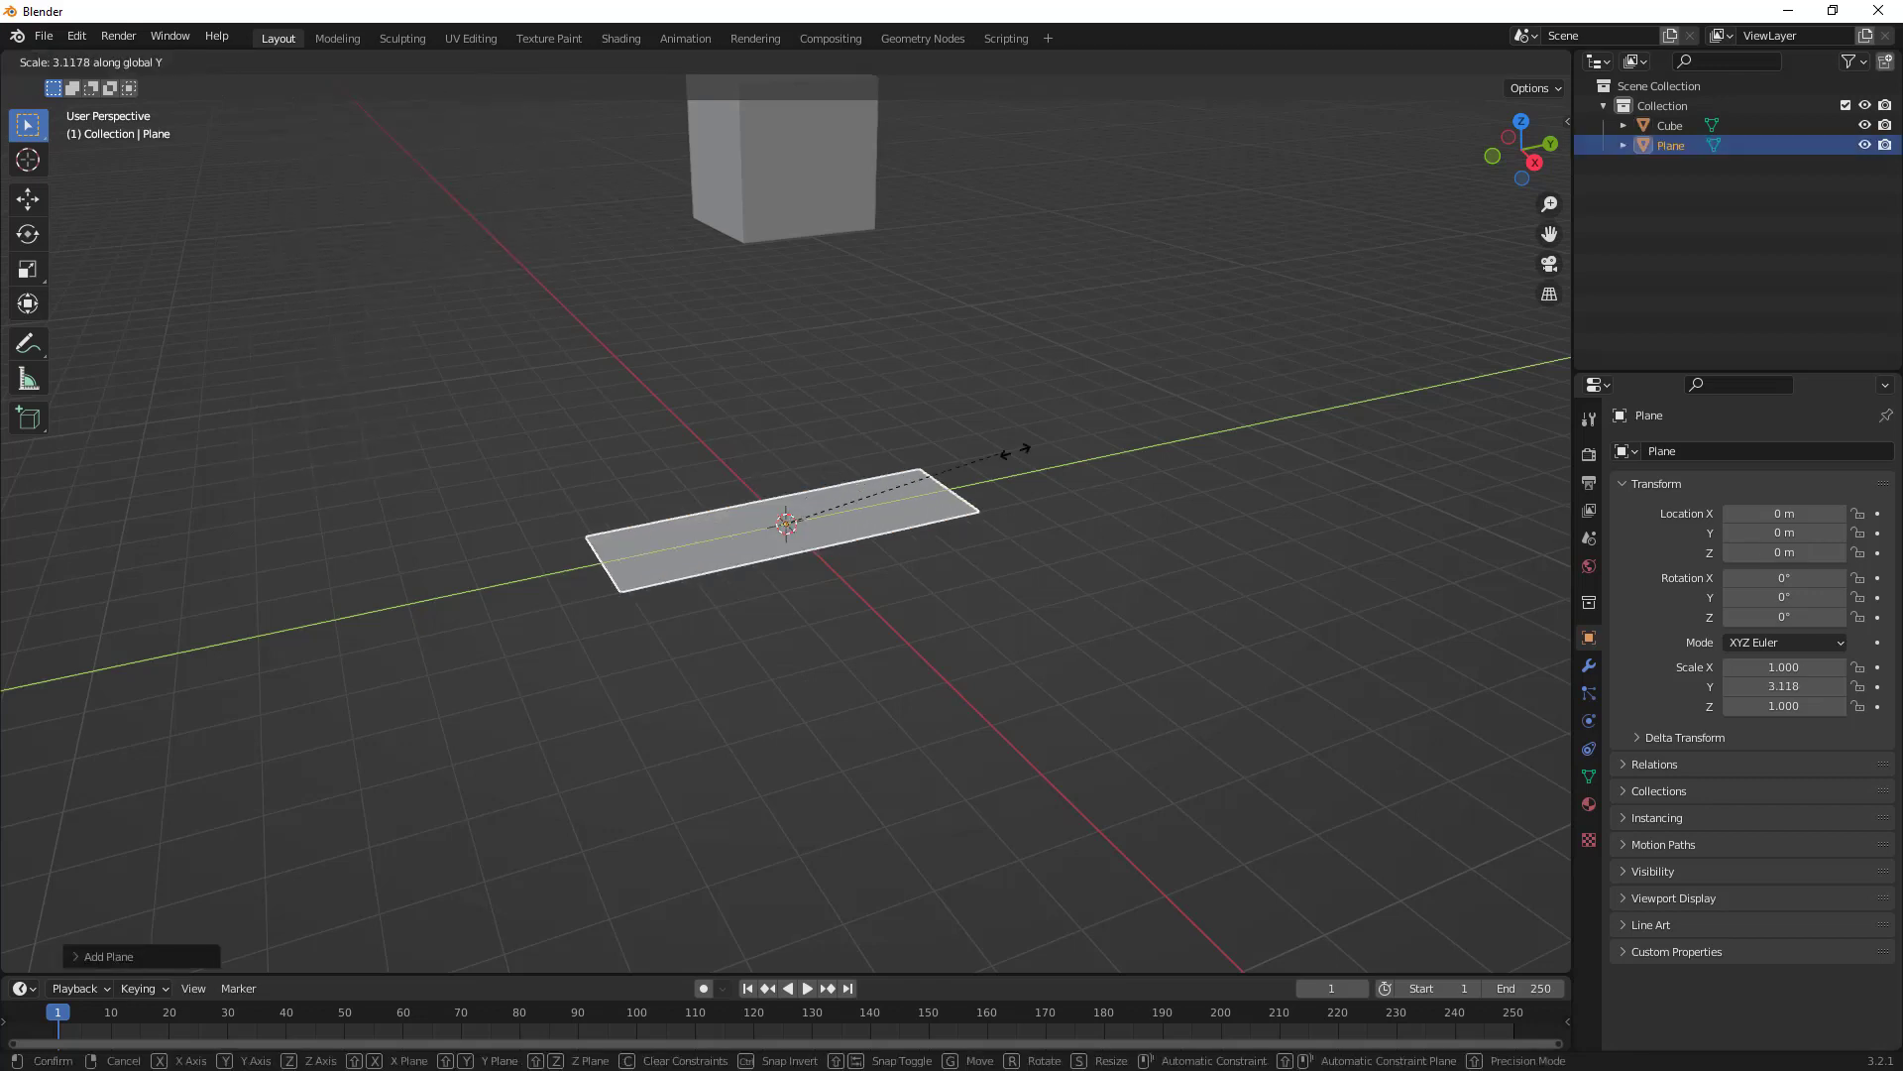
click(1529, 353)
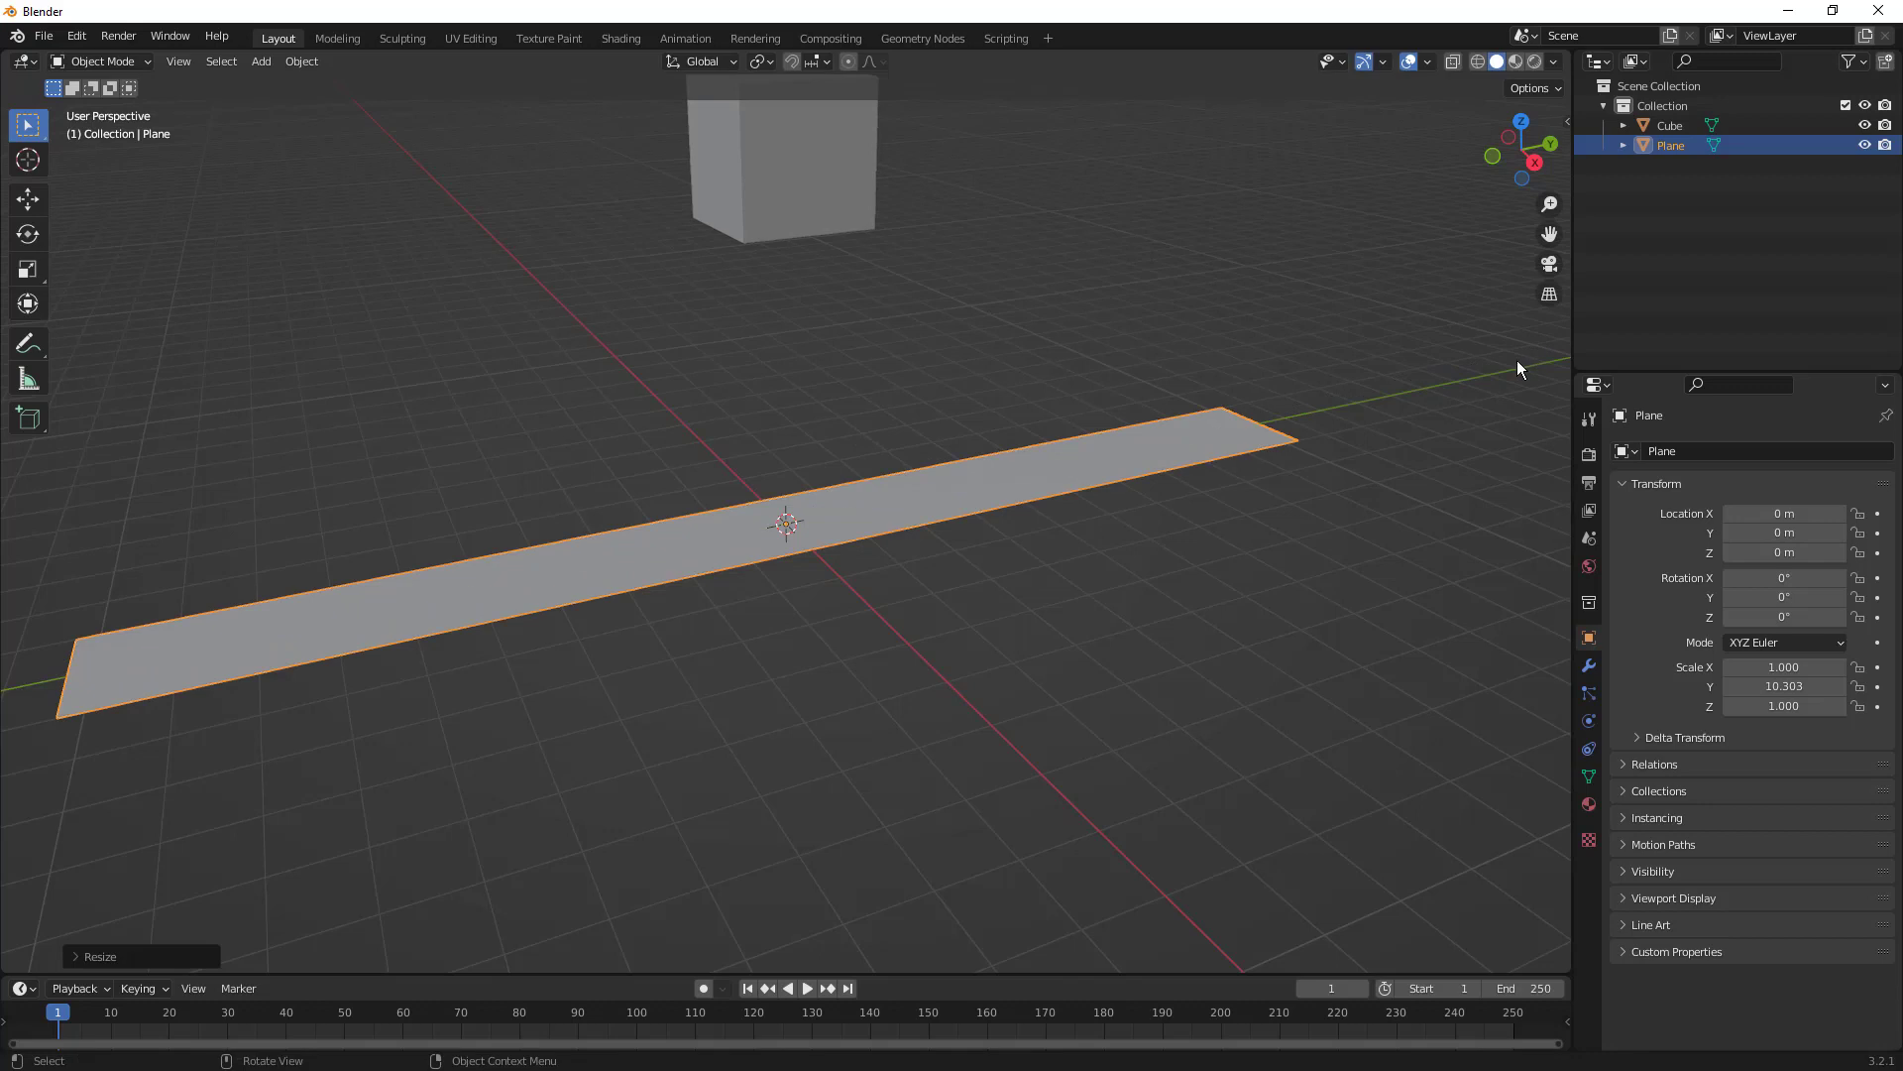
key(s)
key(x)
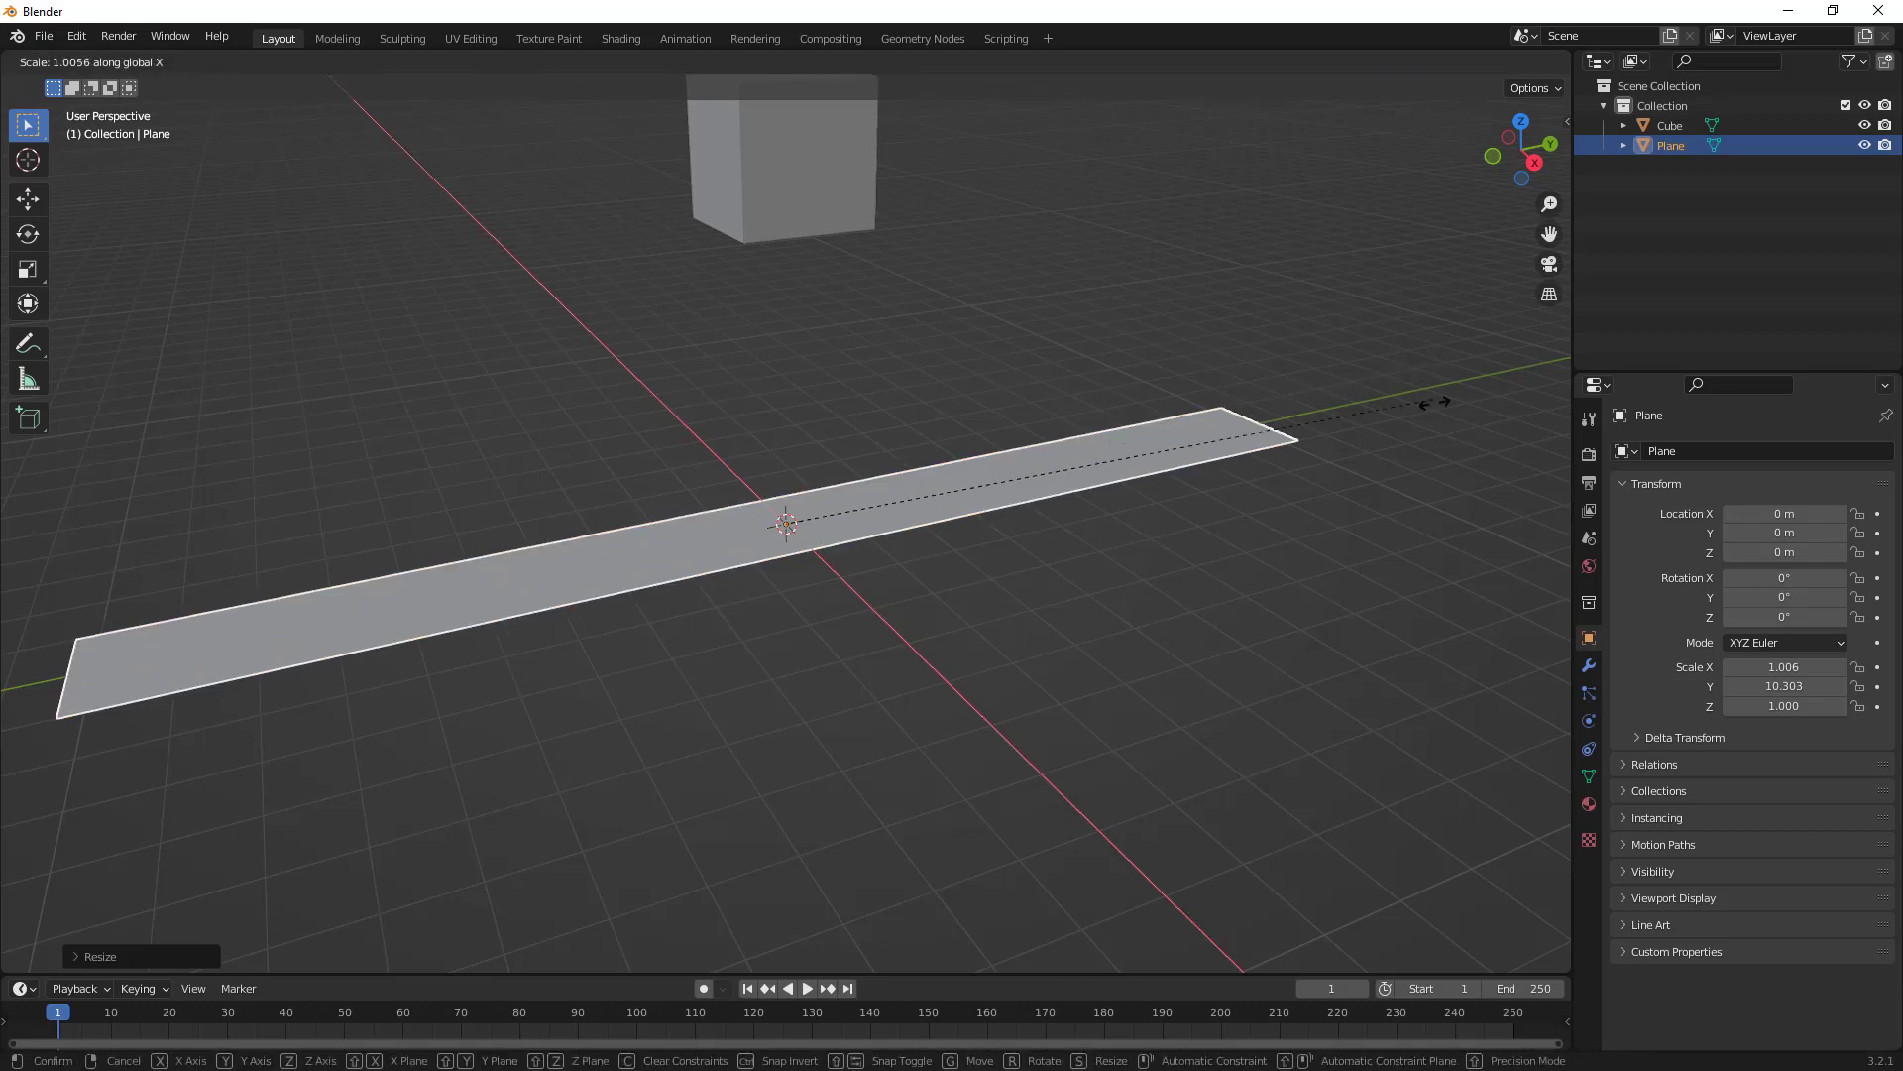
click(106, 573)
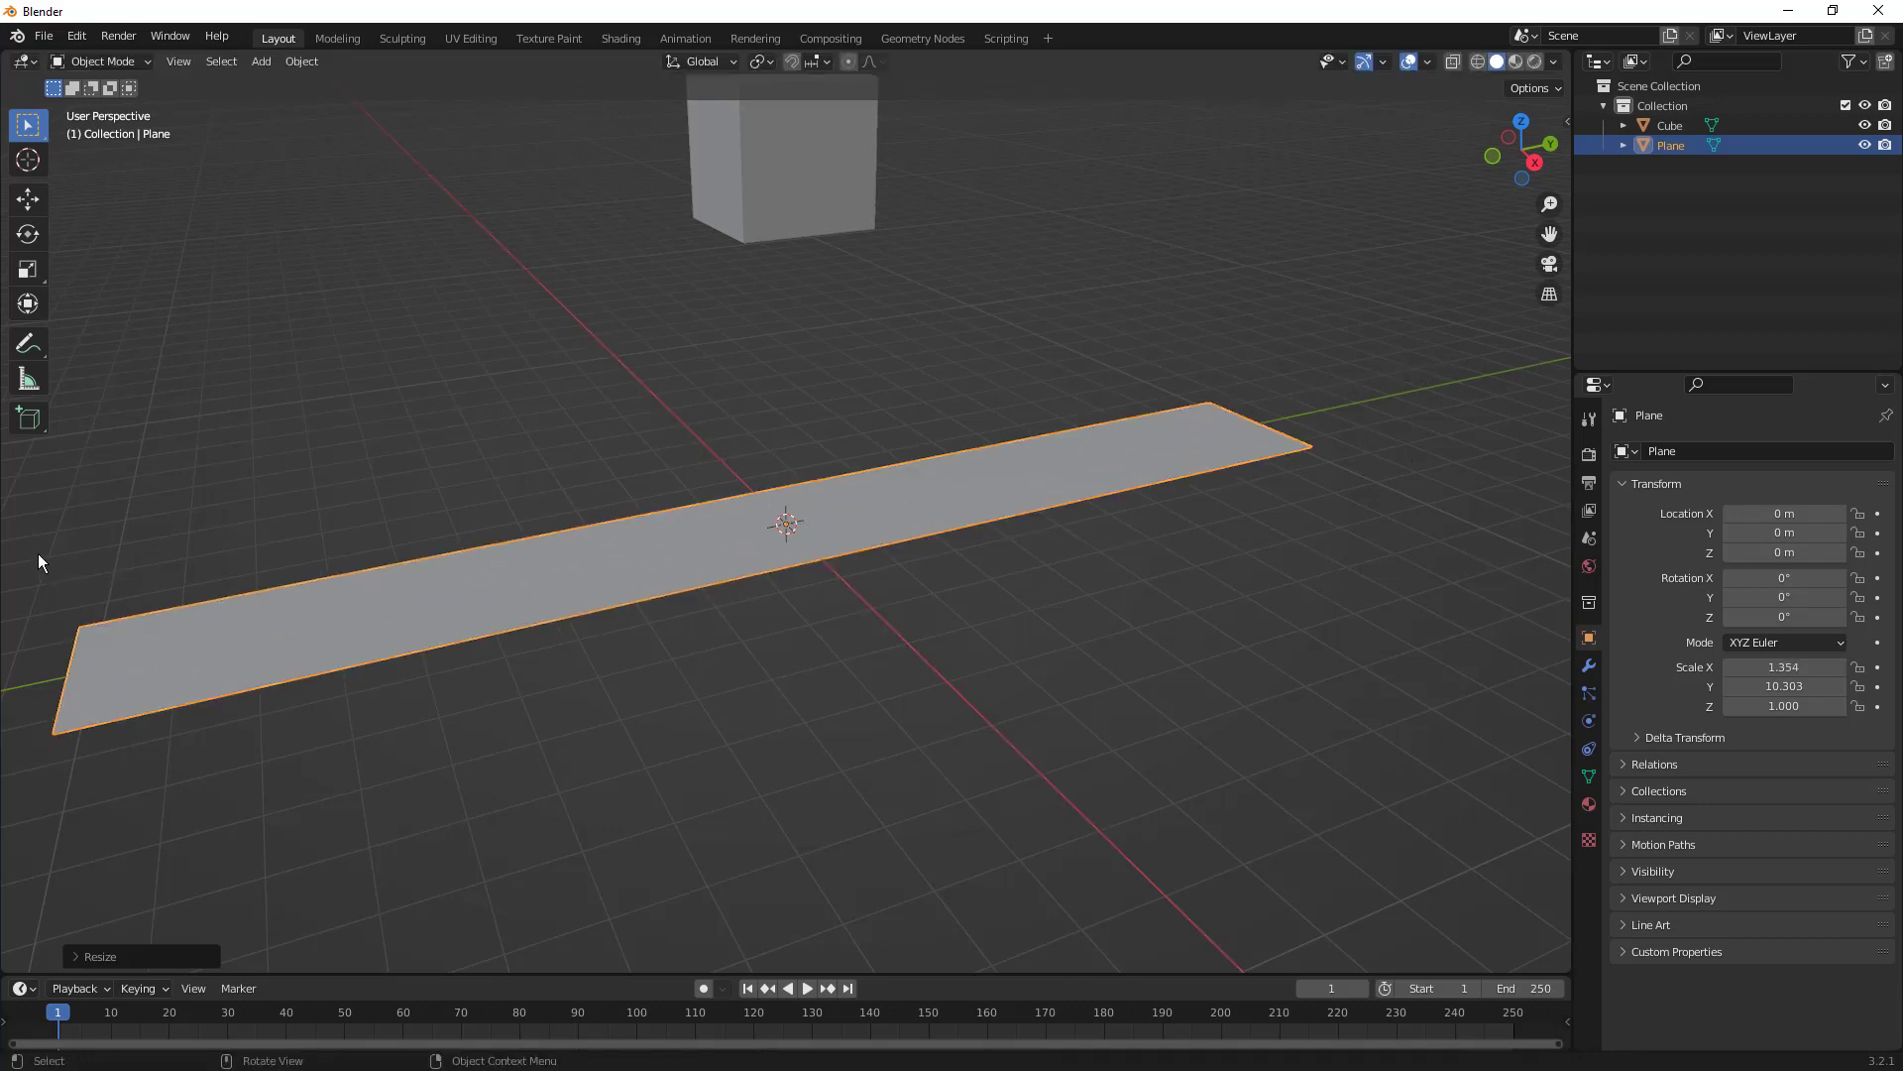
click(597, 440)
- Add a second plane, lift it to Z 3.9537 m and shrink it to scale -0.104
click(259, 61)
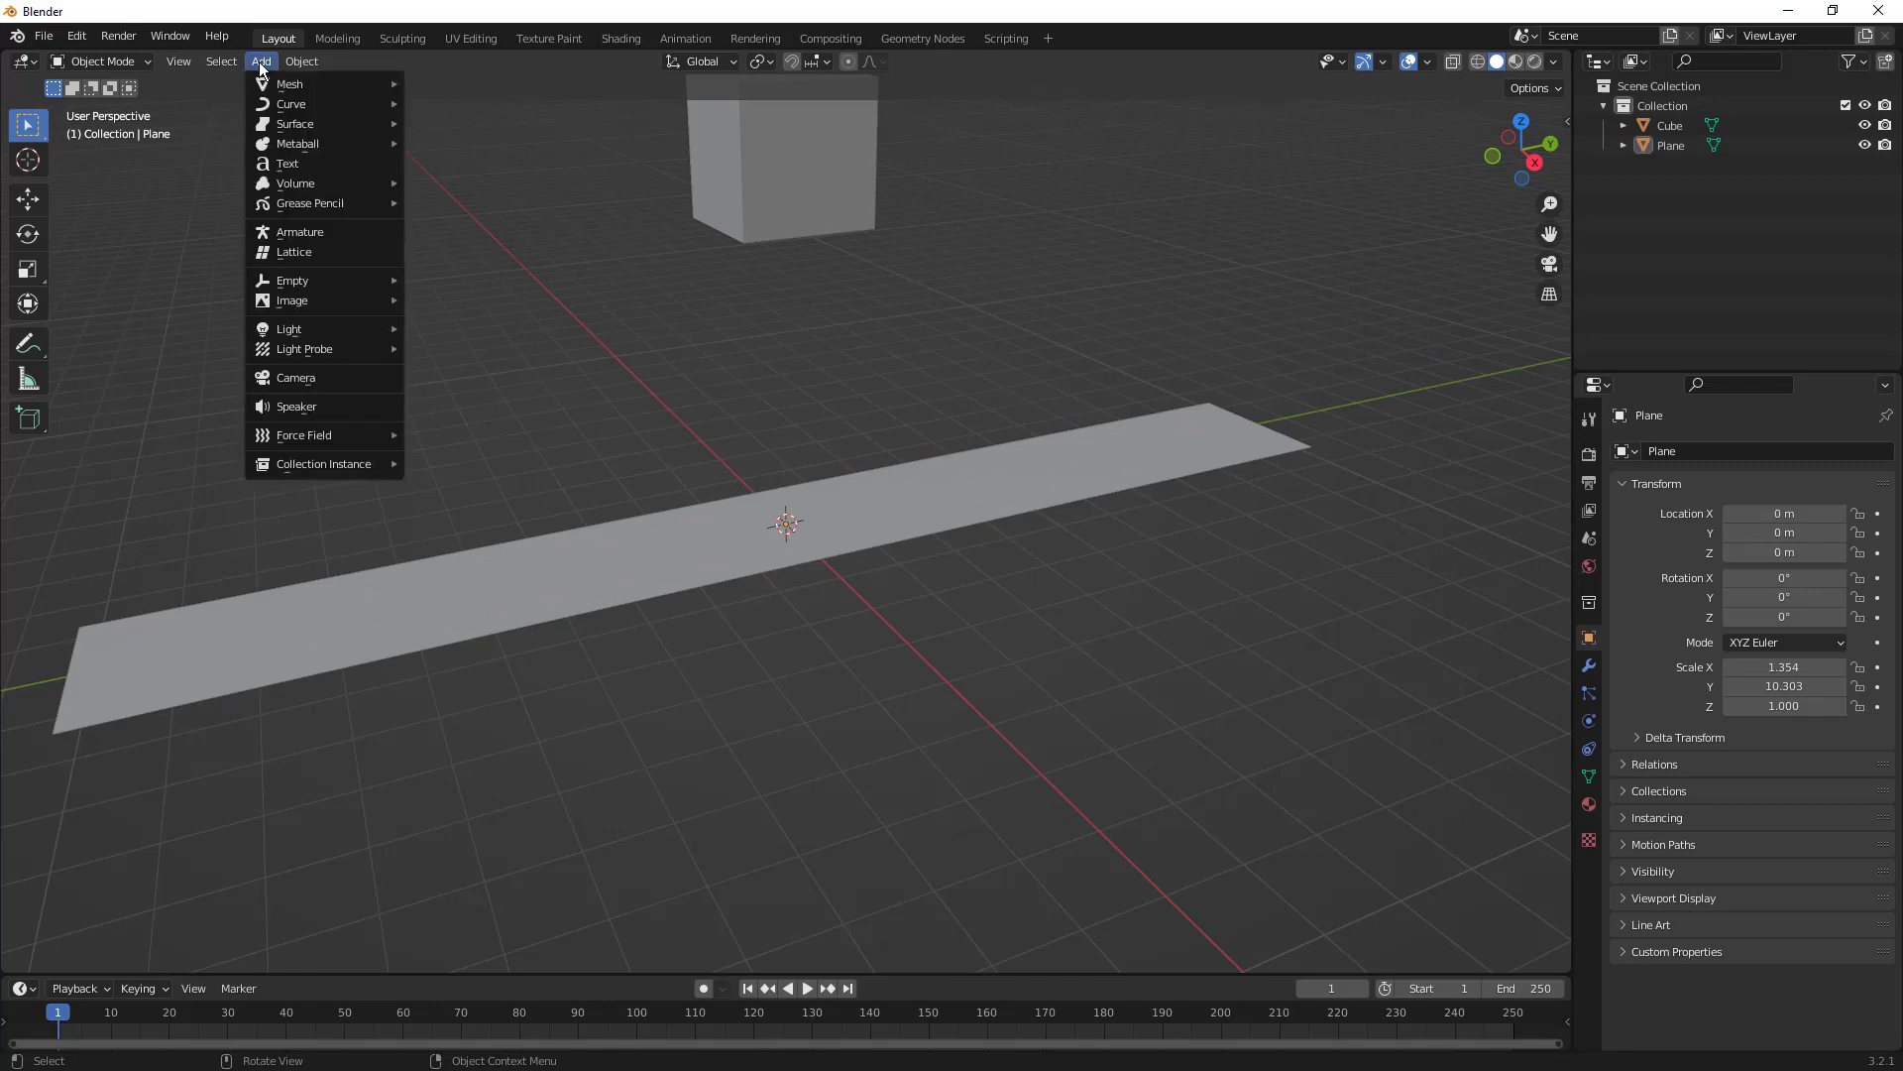
mouse_move(267, 83)
click(479, 83)
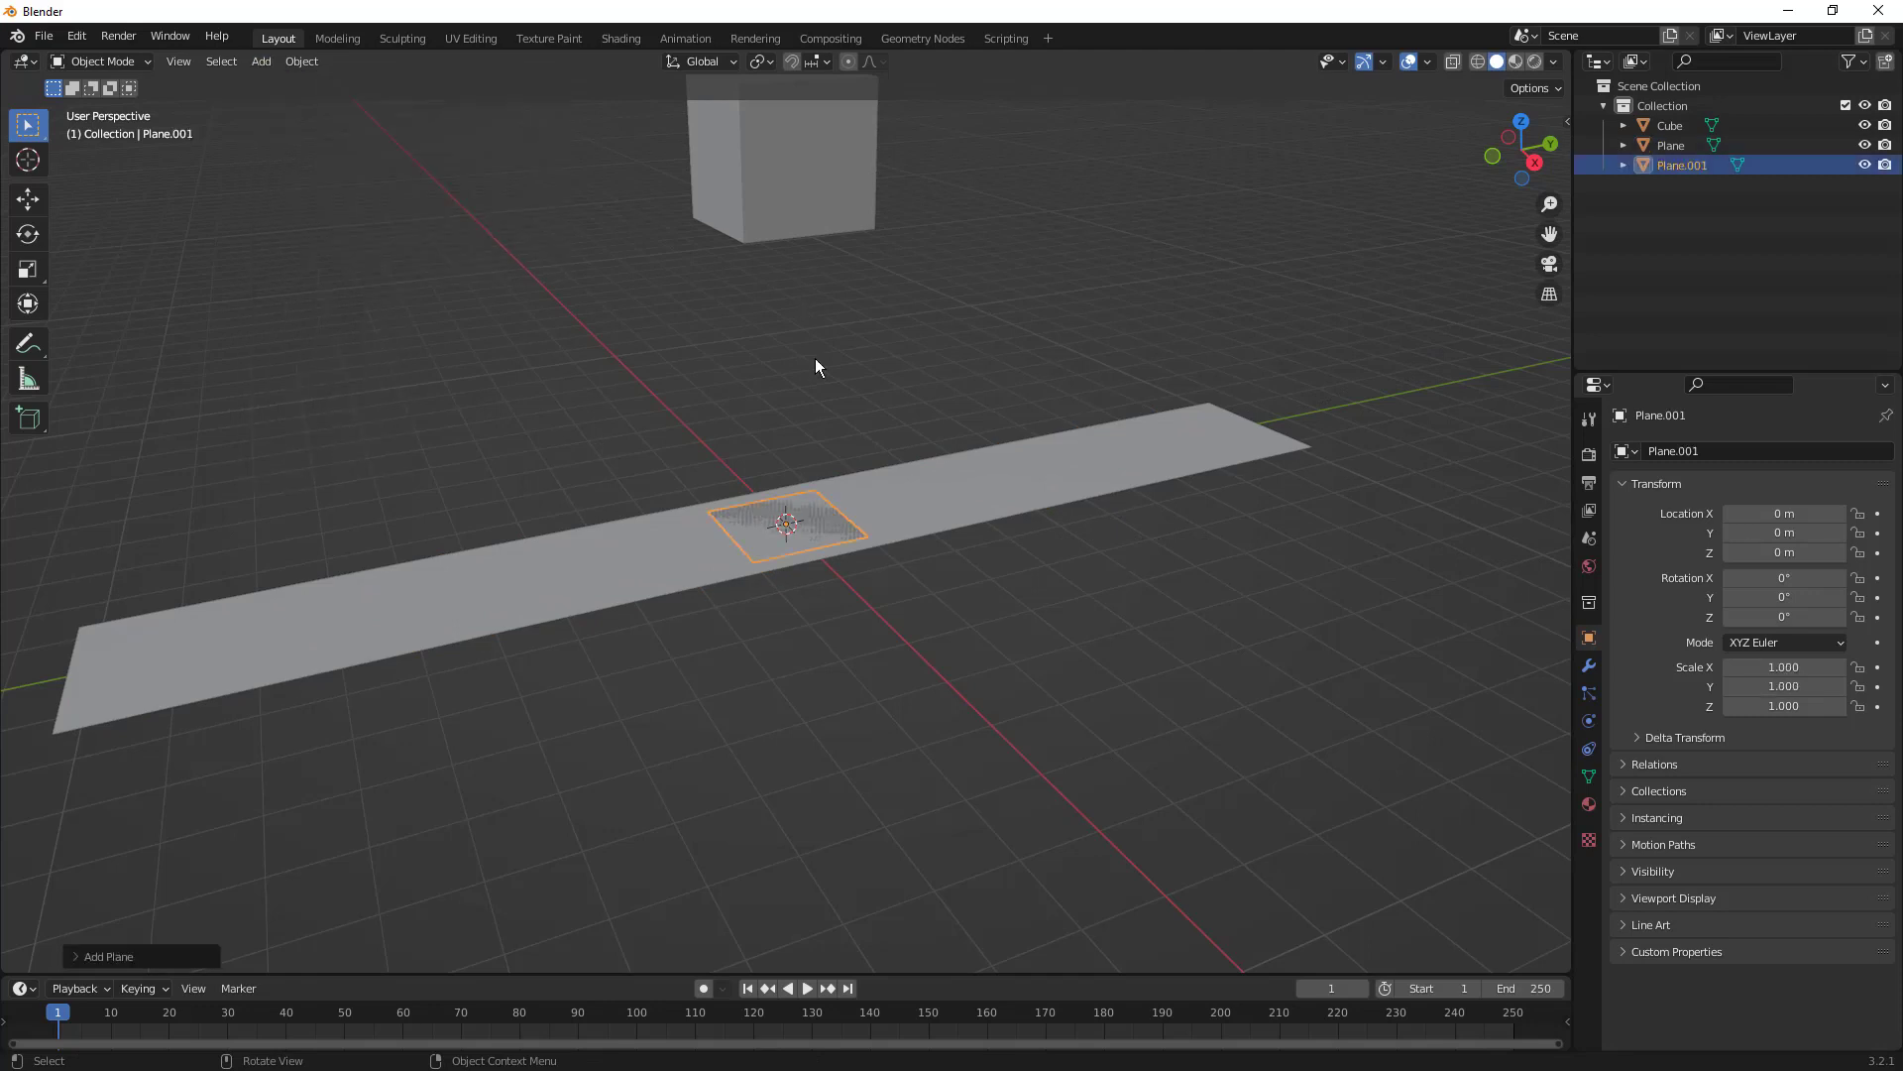
key(g)
key(z)
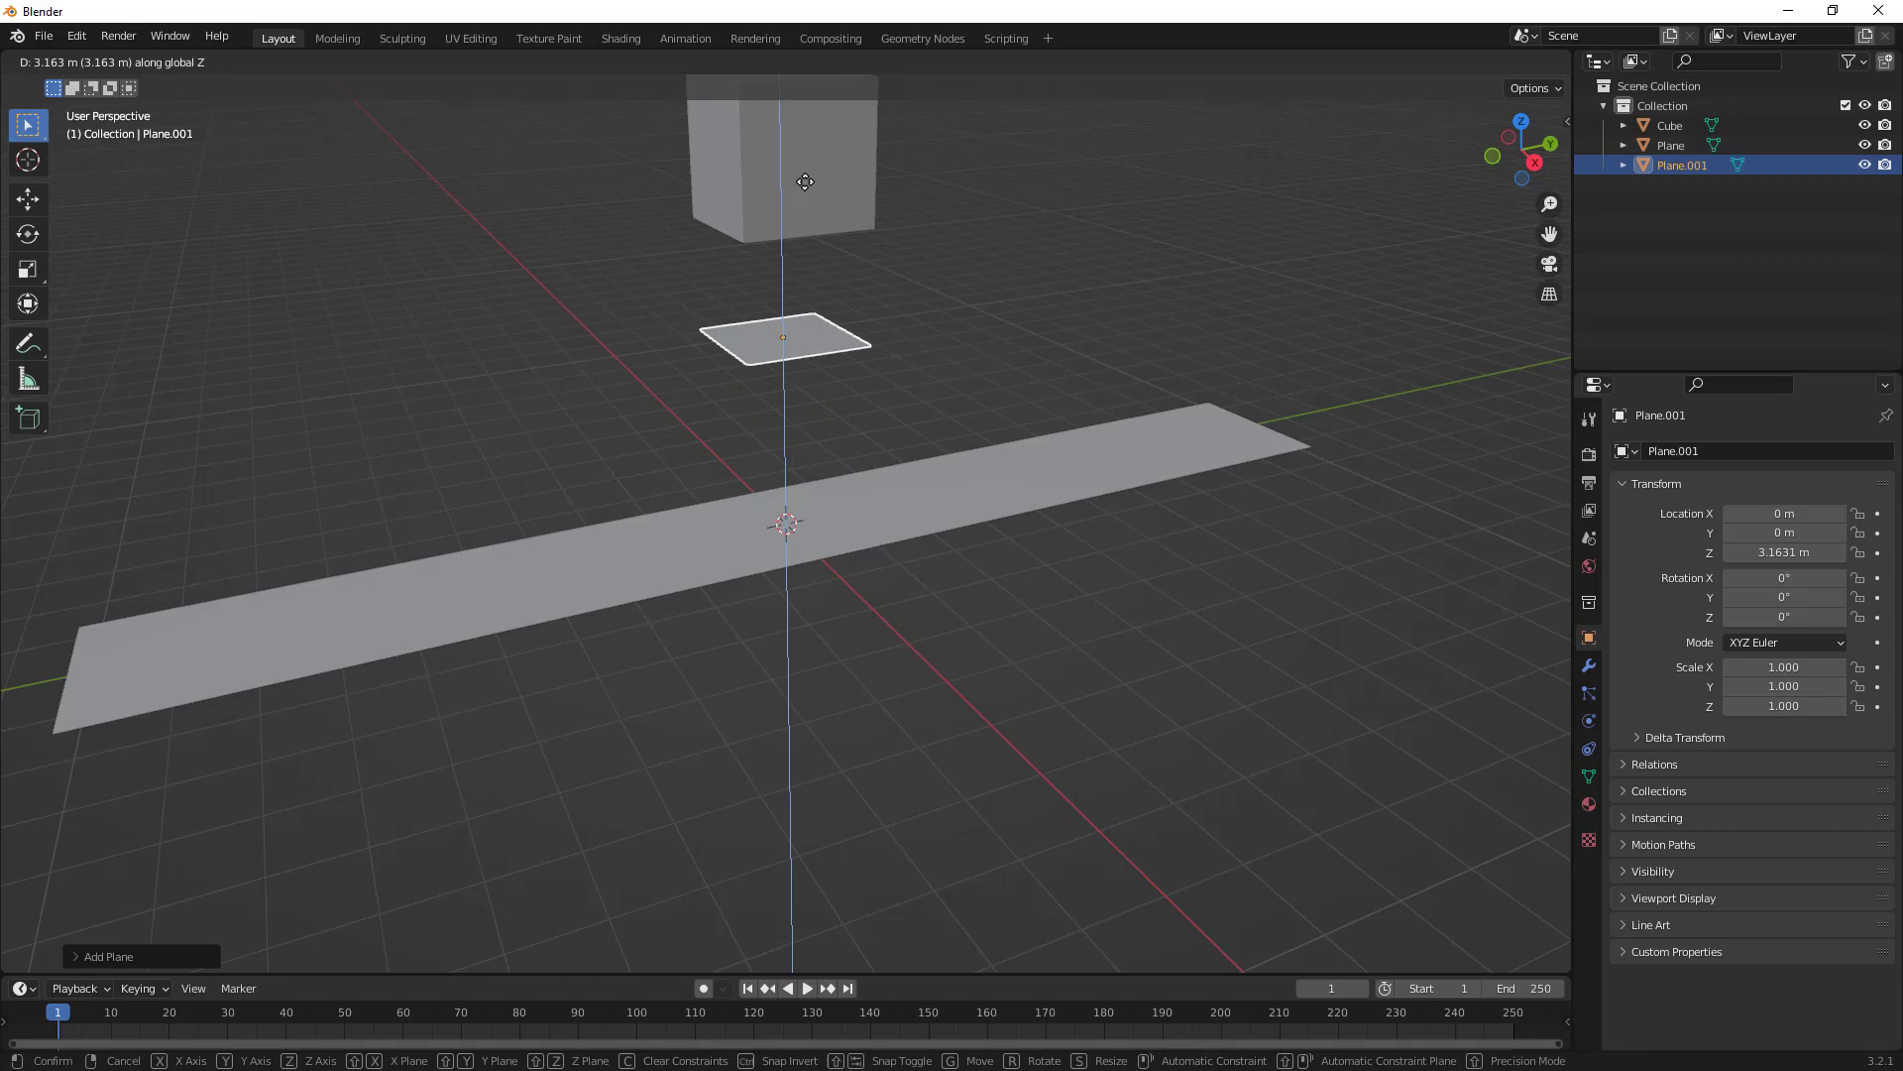
click(799, 139)
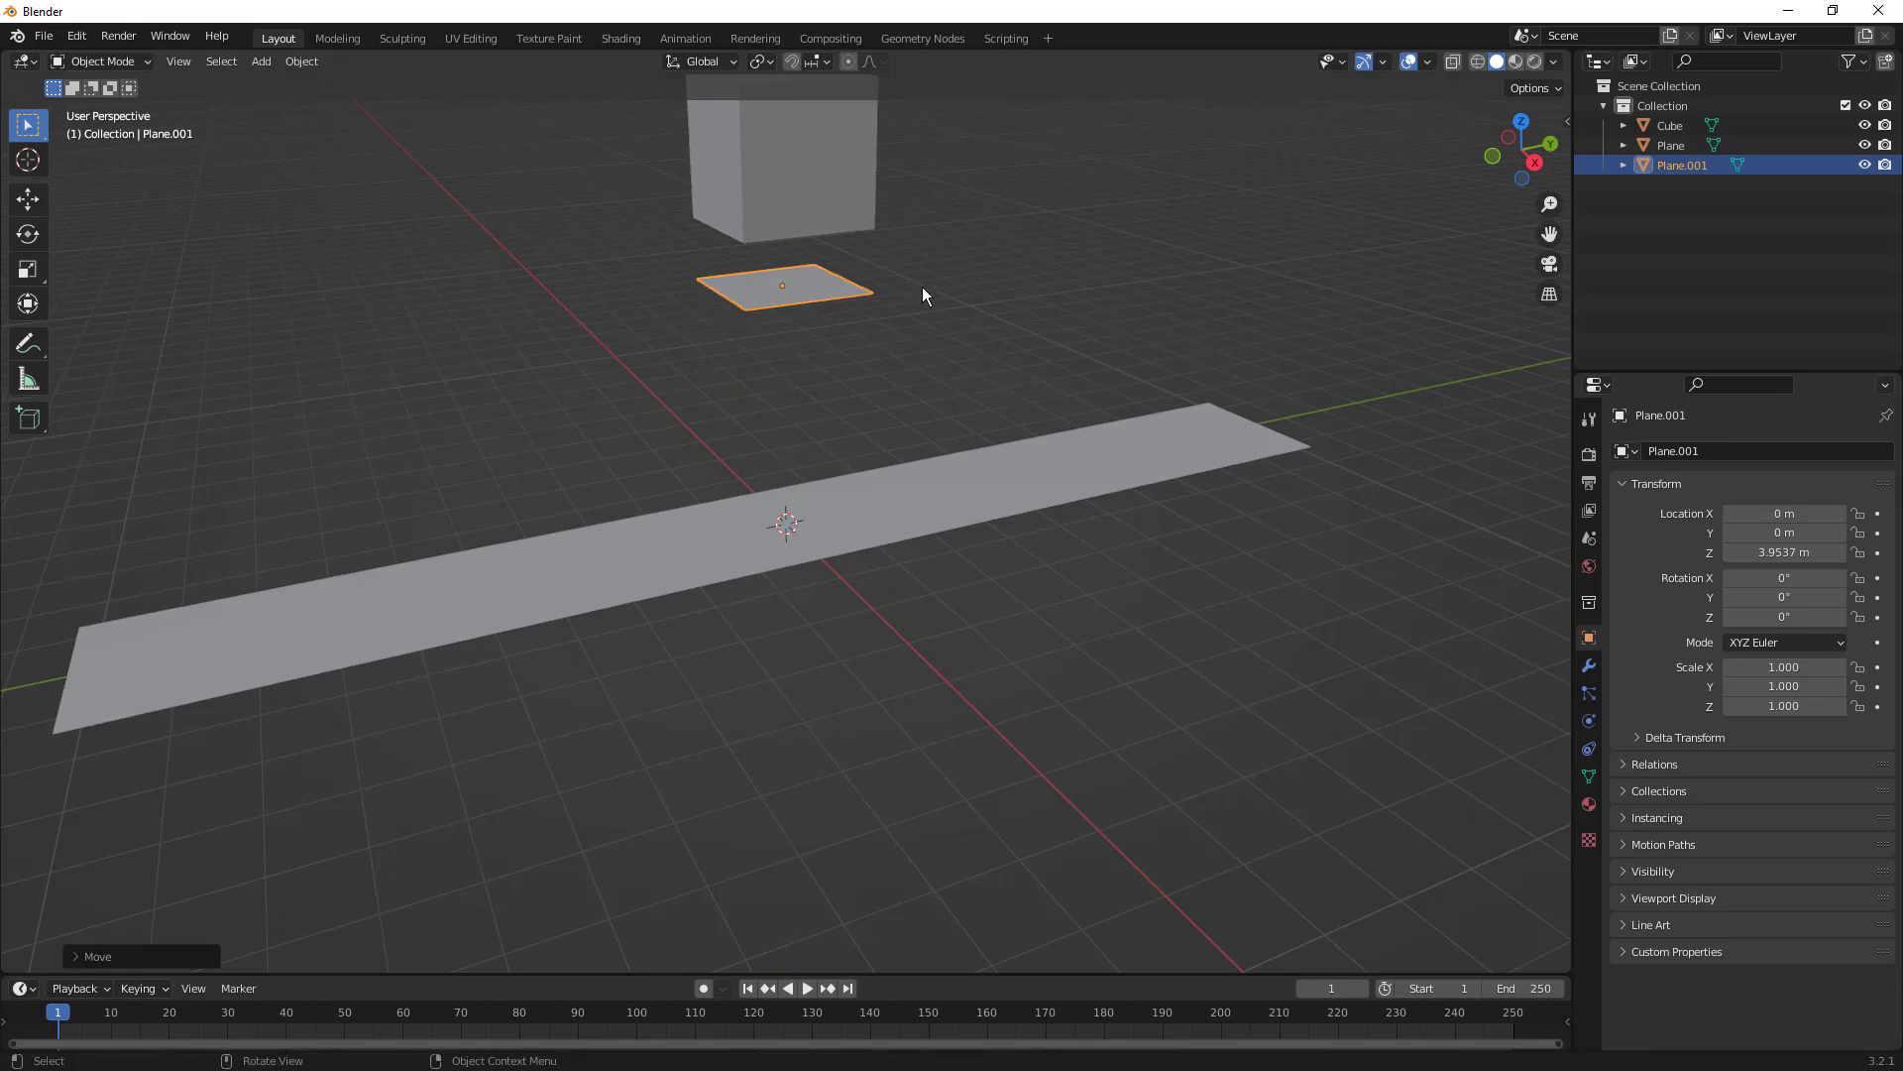
key(s)
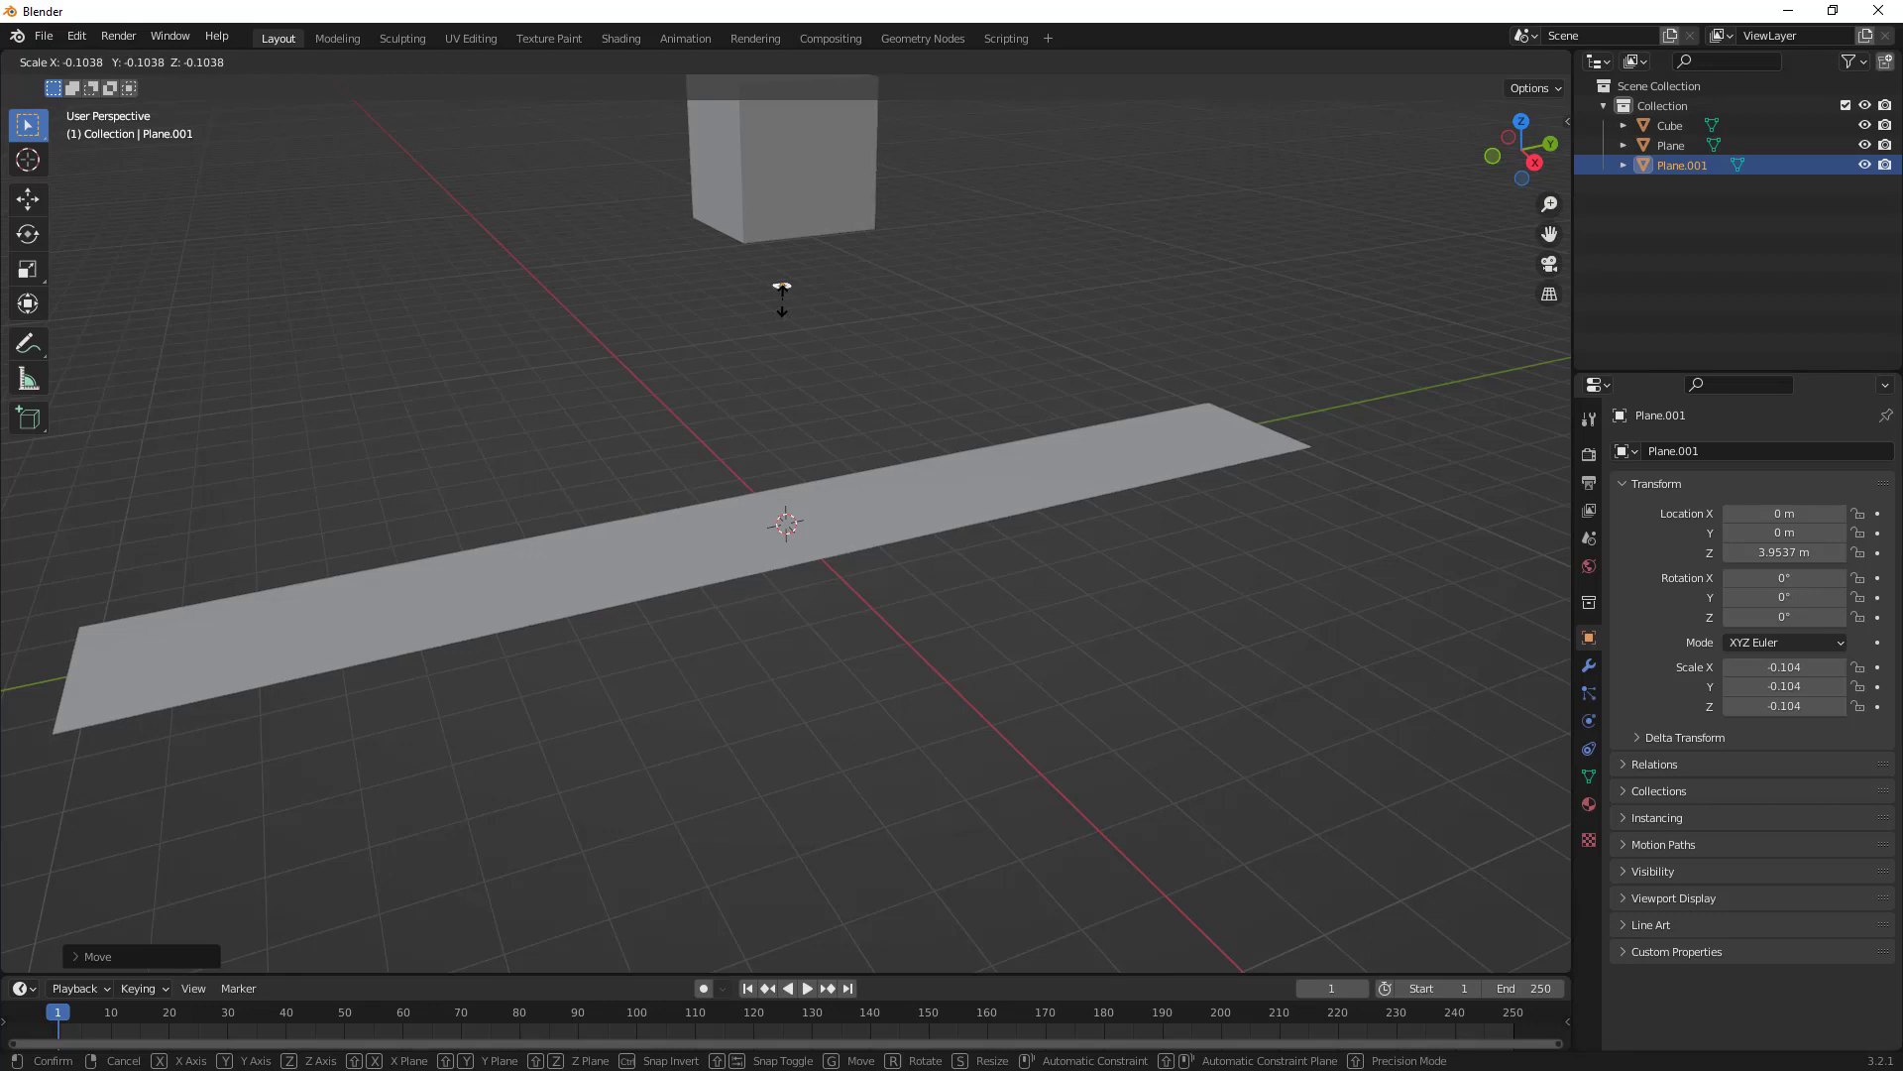
click(782, 297)
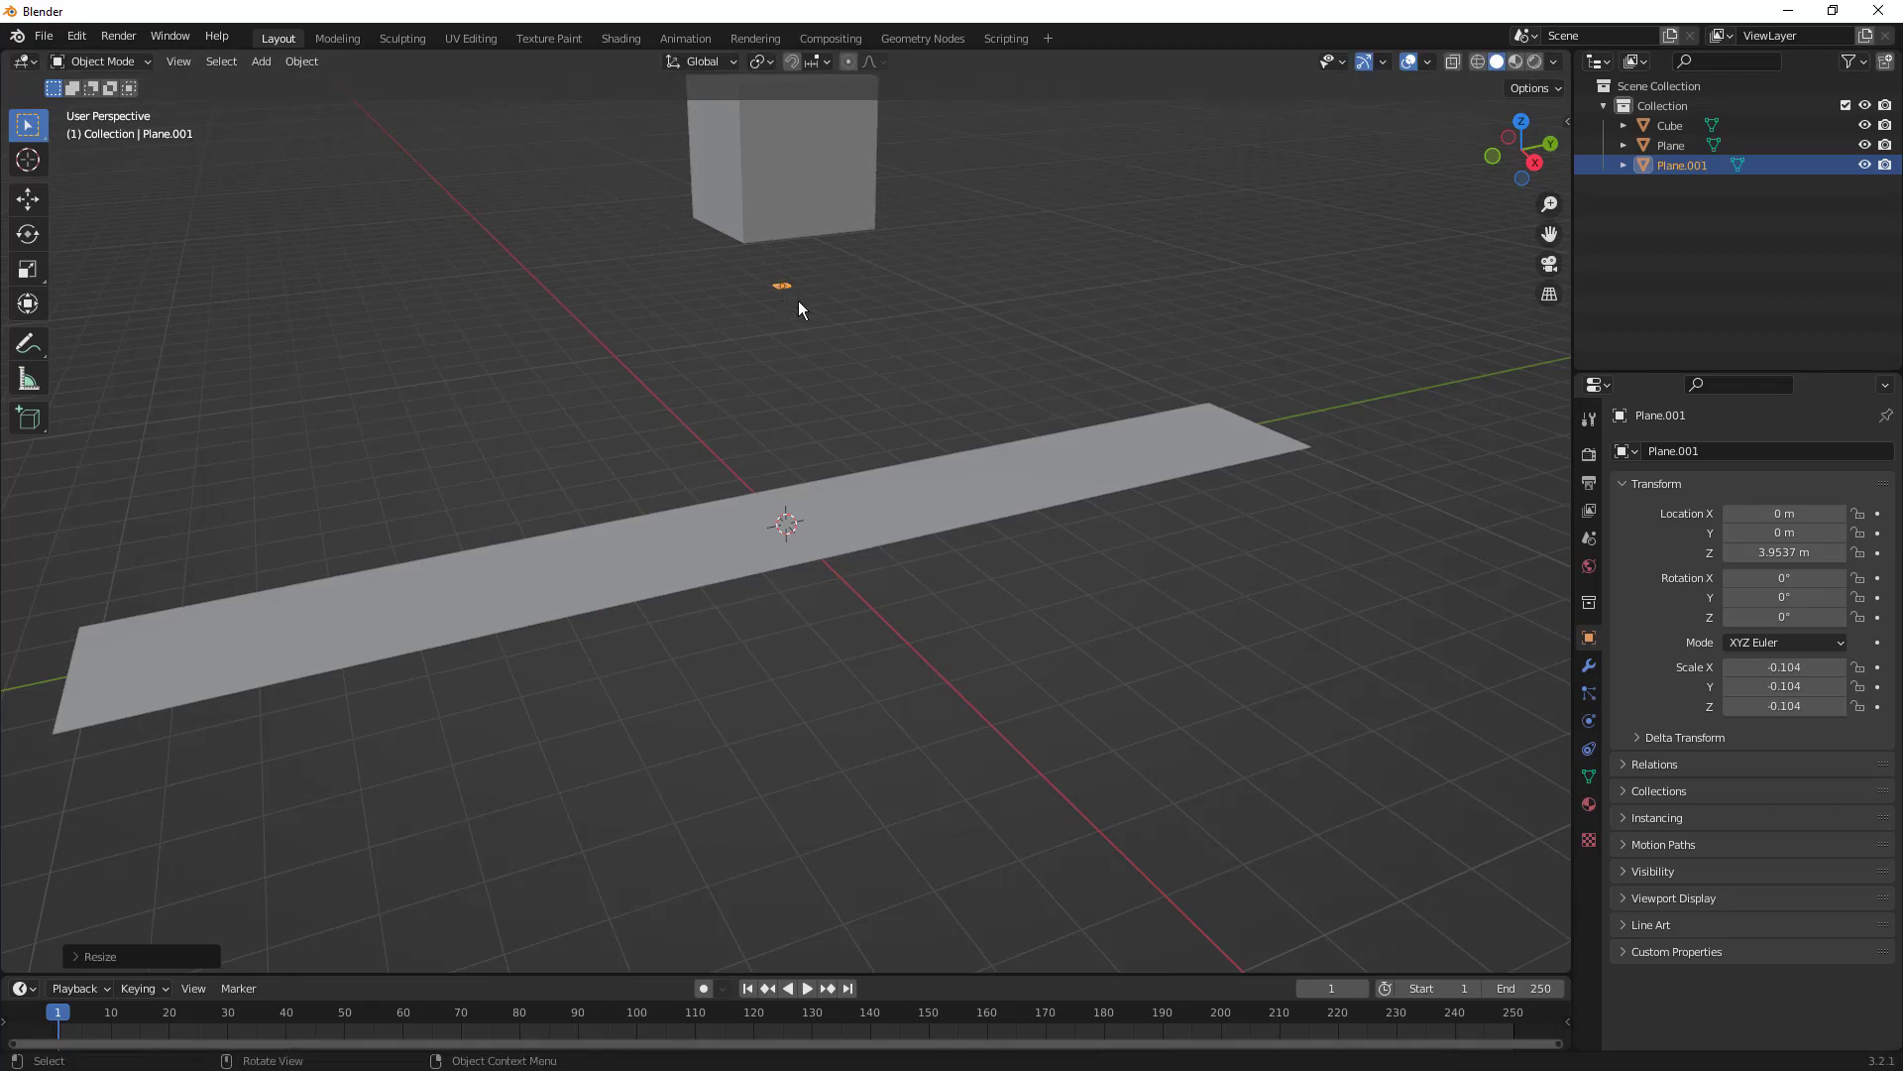
click(866, 287)
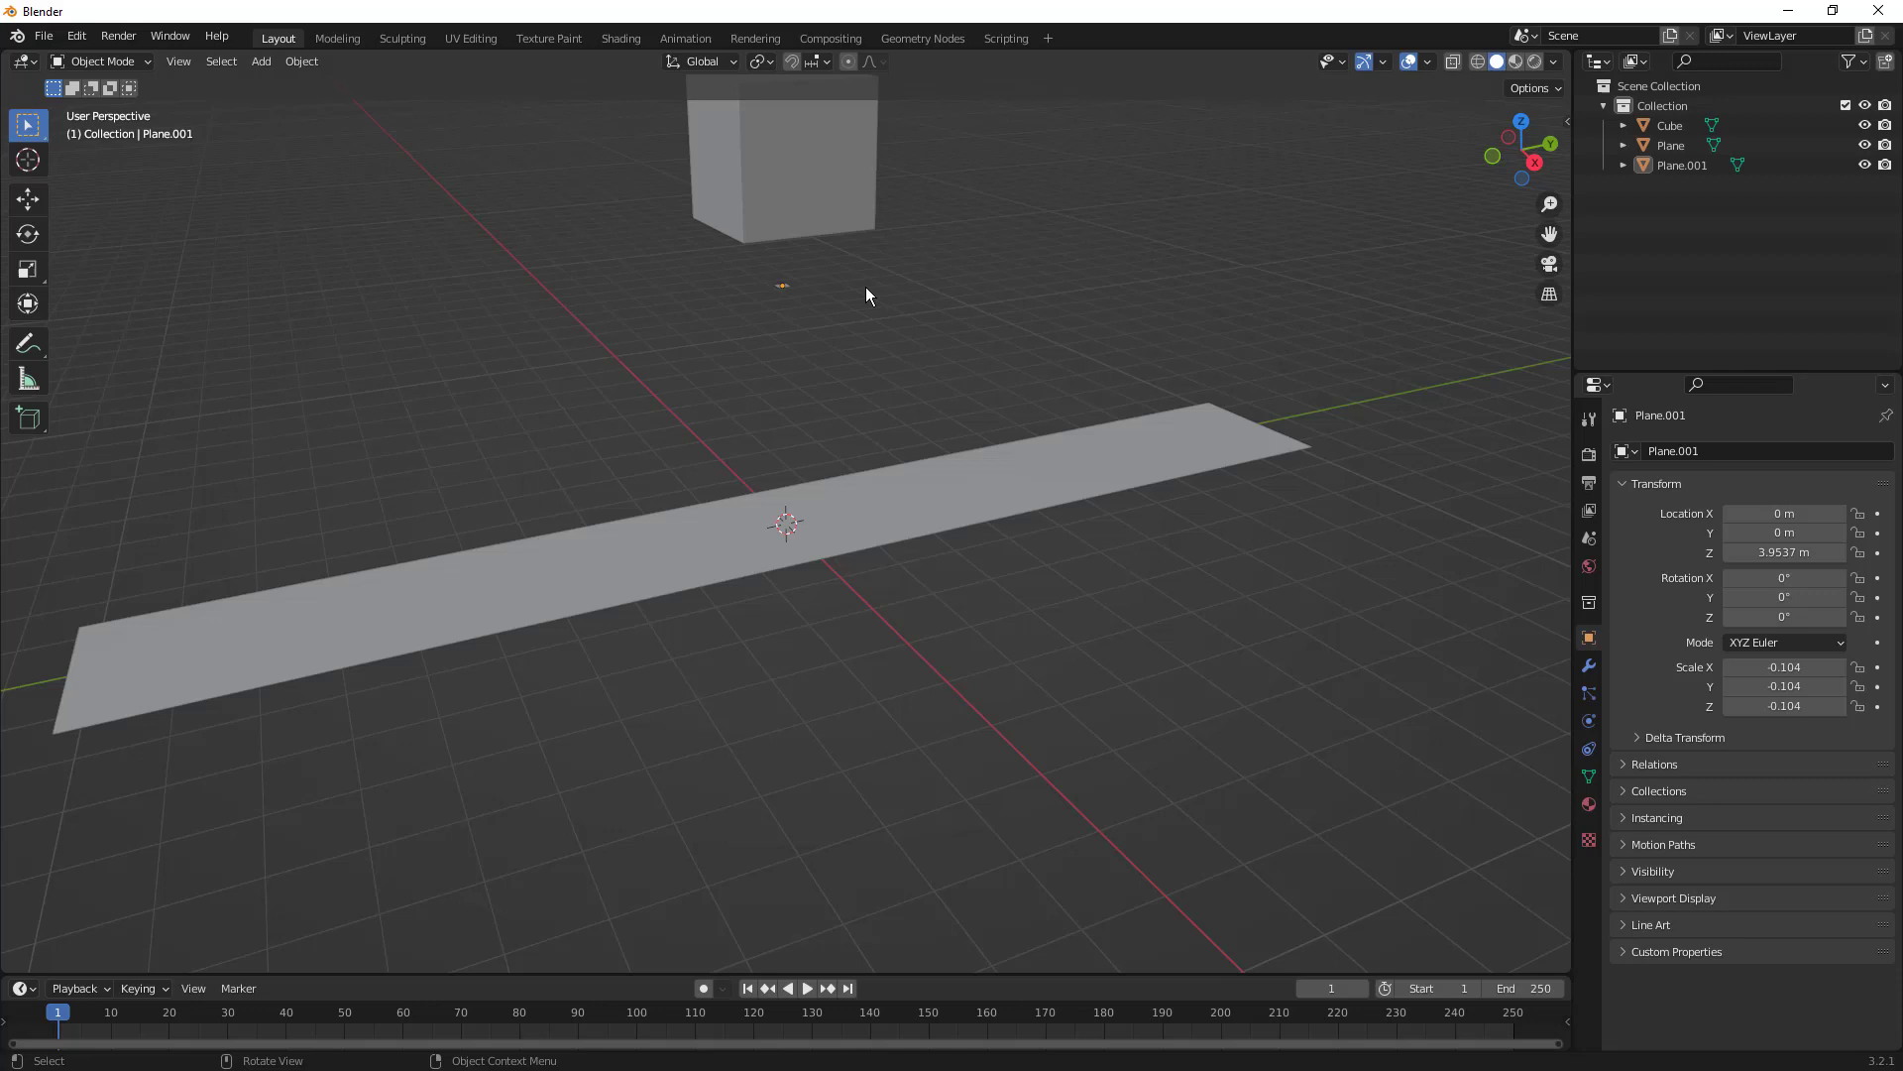
- Slide the long plane along Y to 9.0277 m
click(1021, 460)
key(g)
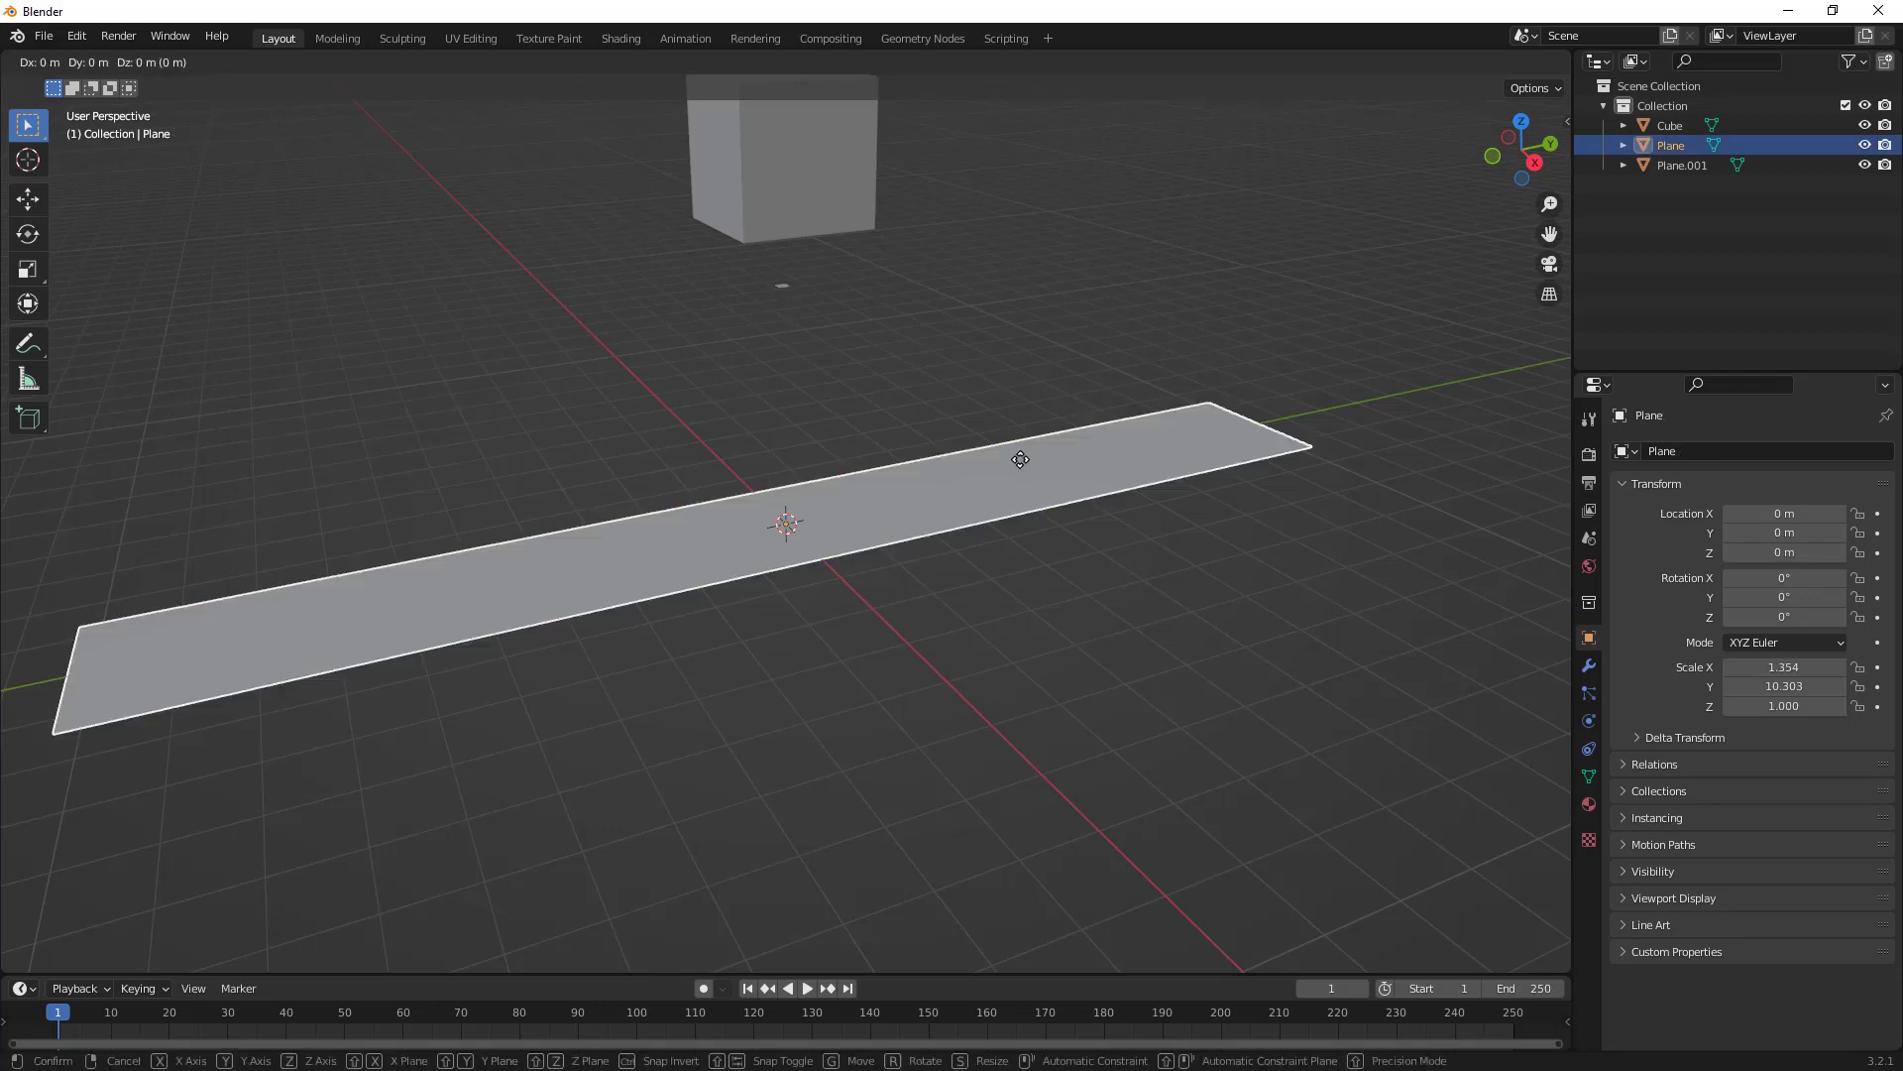
key(y)
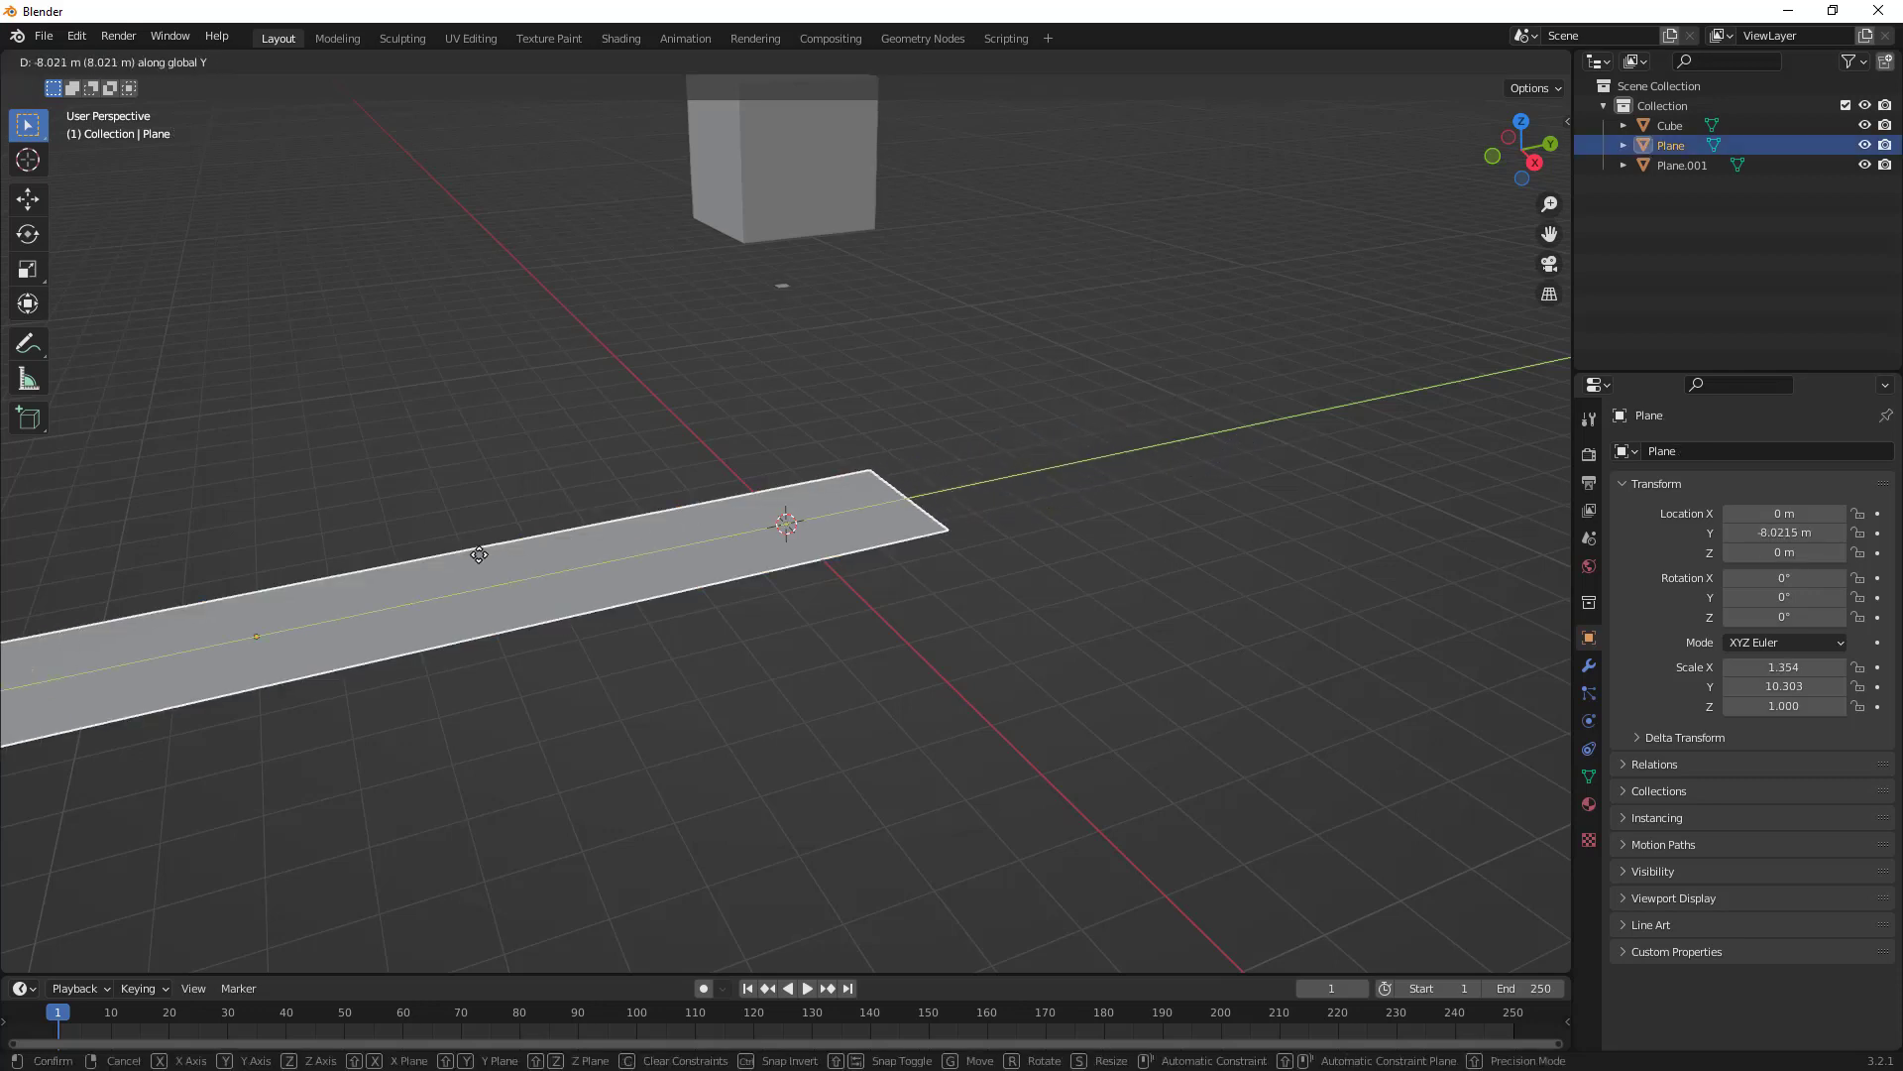
click(404, 565)
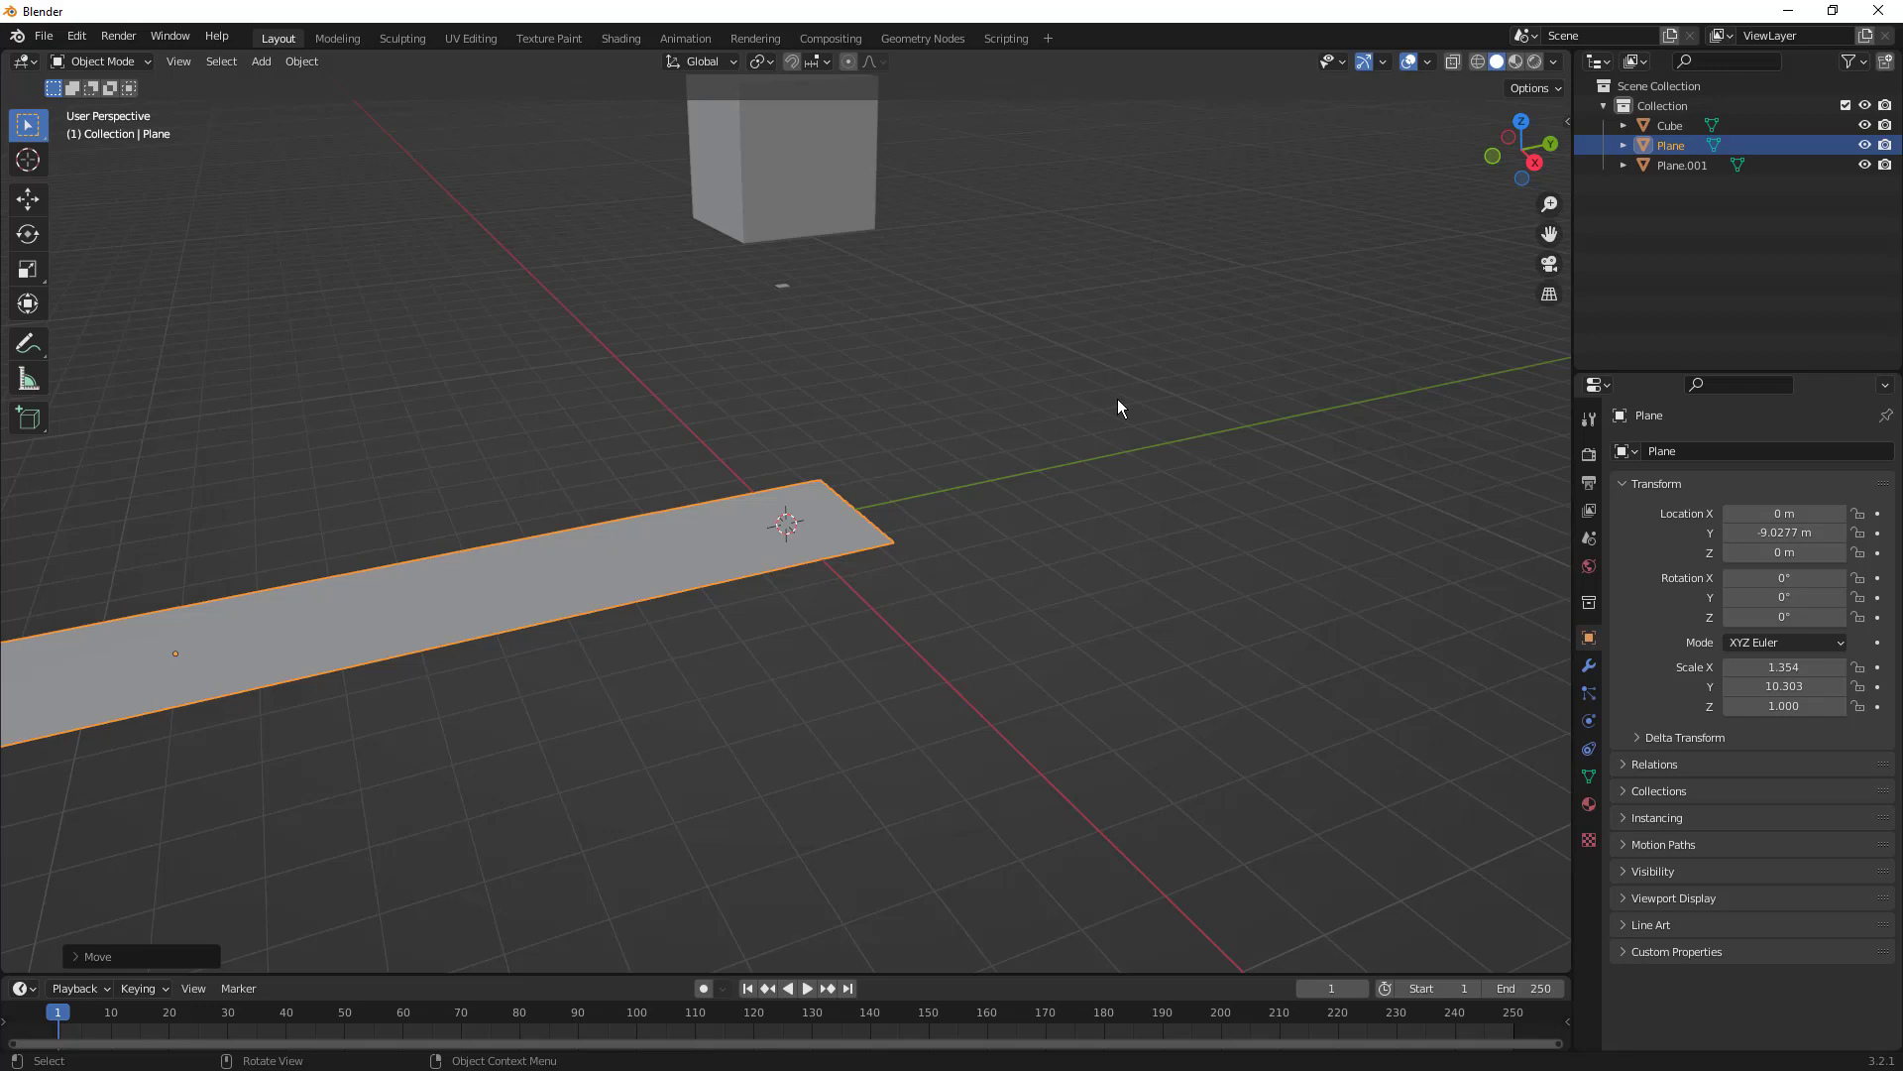
- Rename the long plane to 'Belt' and Plane.001 to 'Emitter'
double_click(1670, 144)
text(Belt)
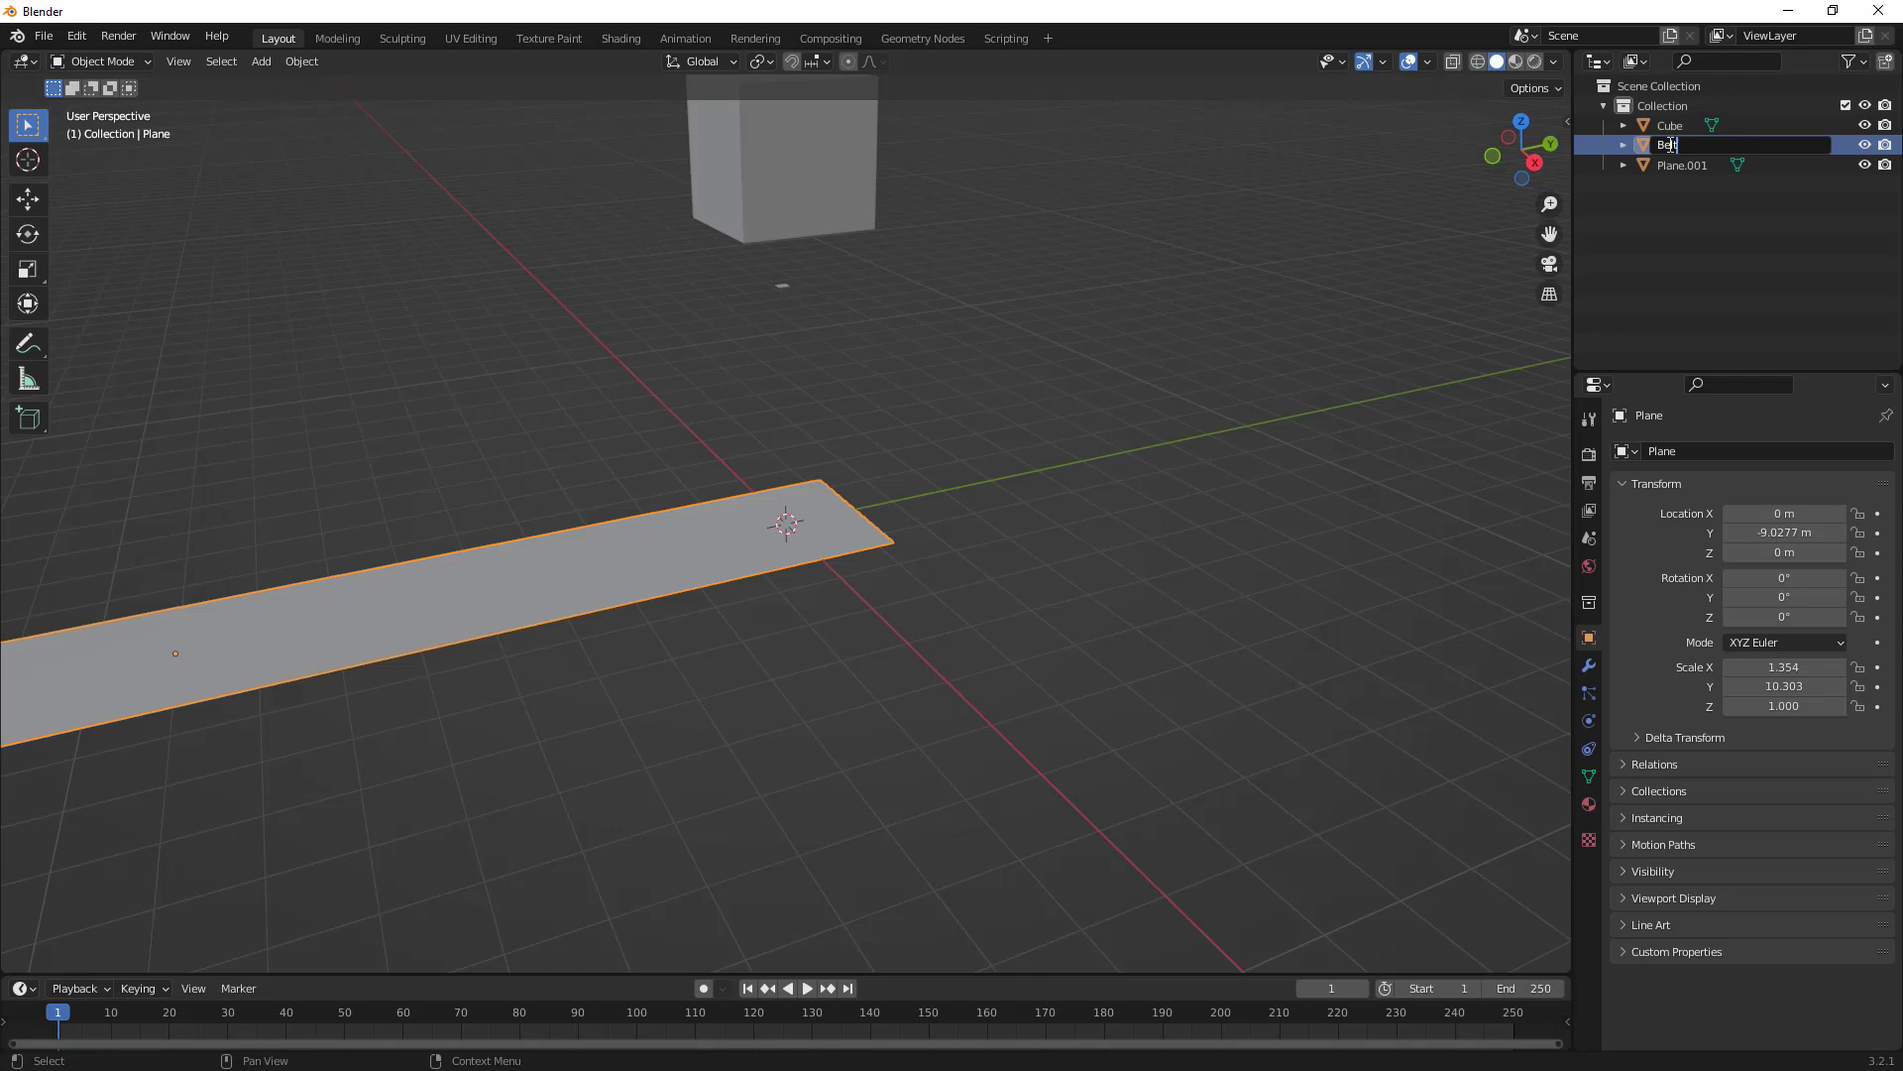
key(Return)
click(1691, 169)
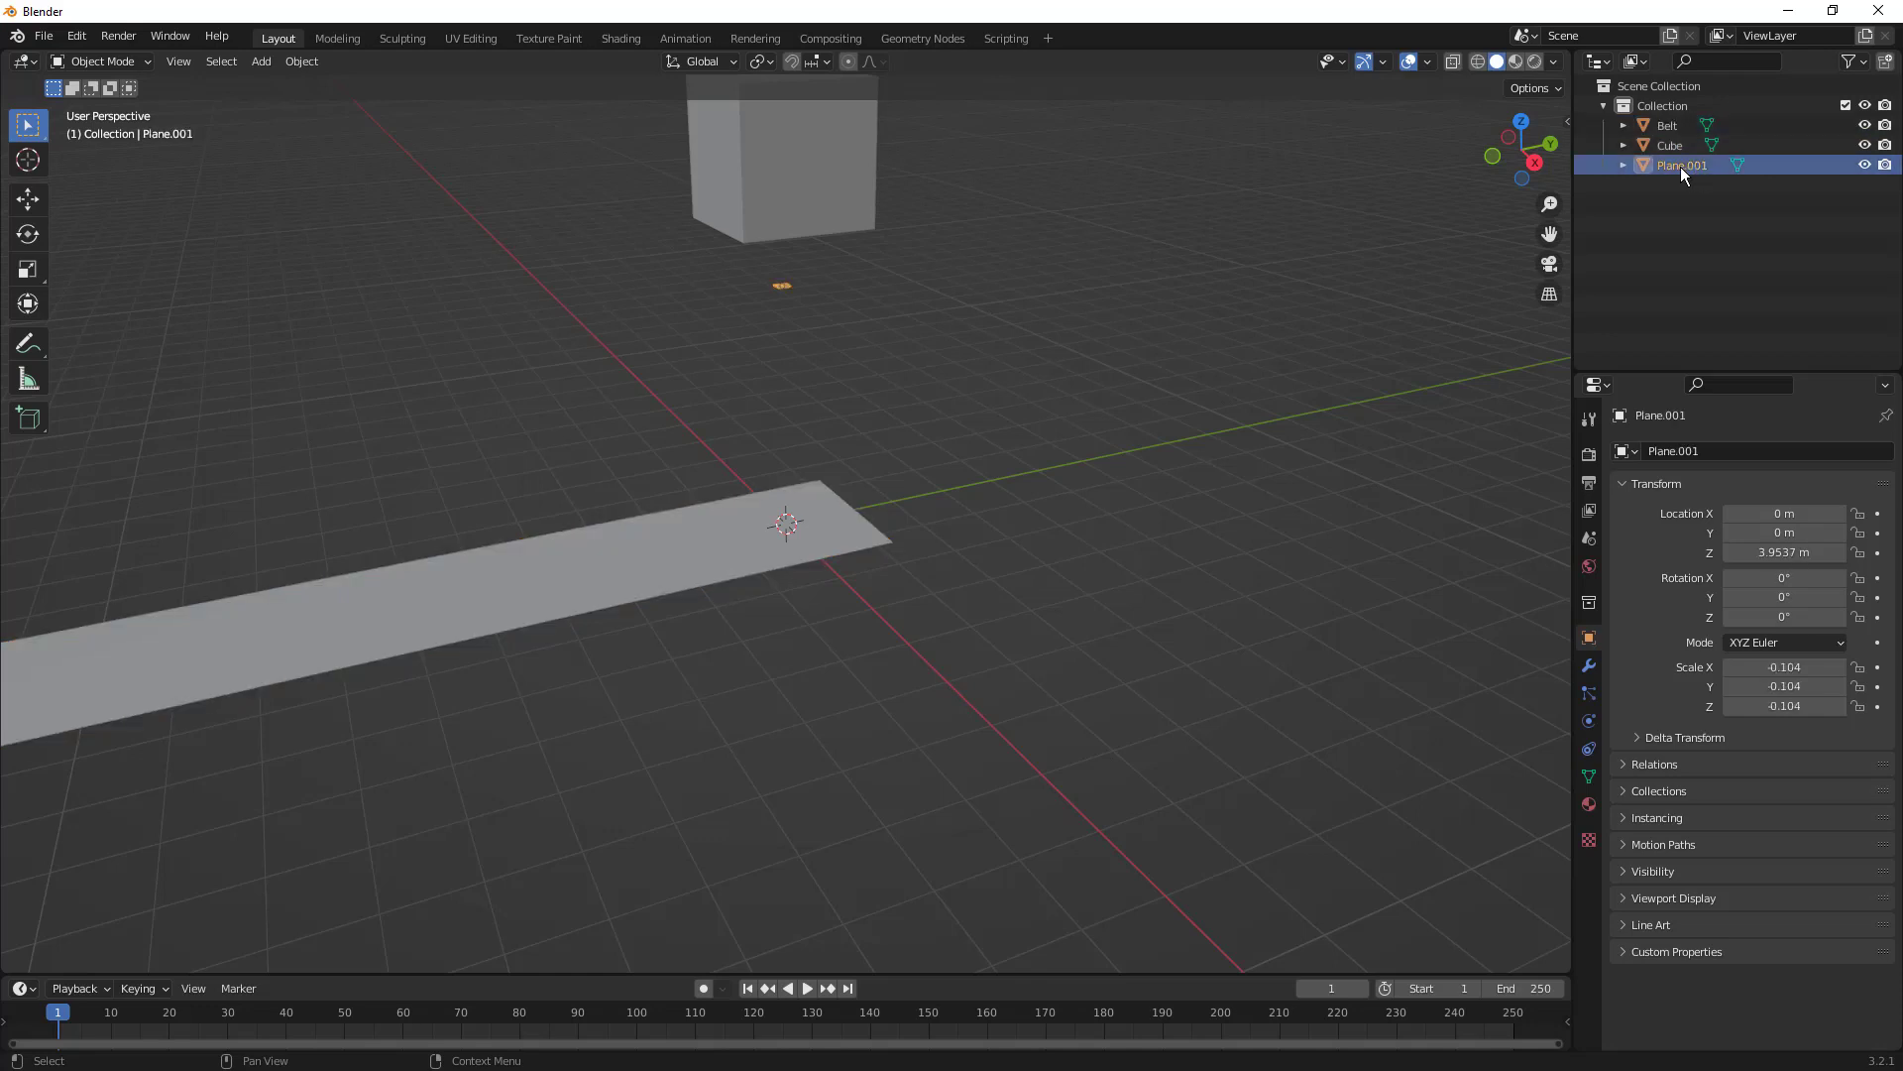
double_click(1680, 167)
text(Emitter)
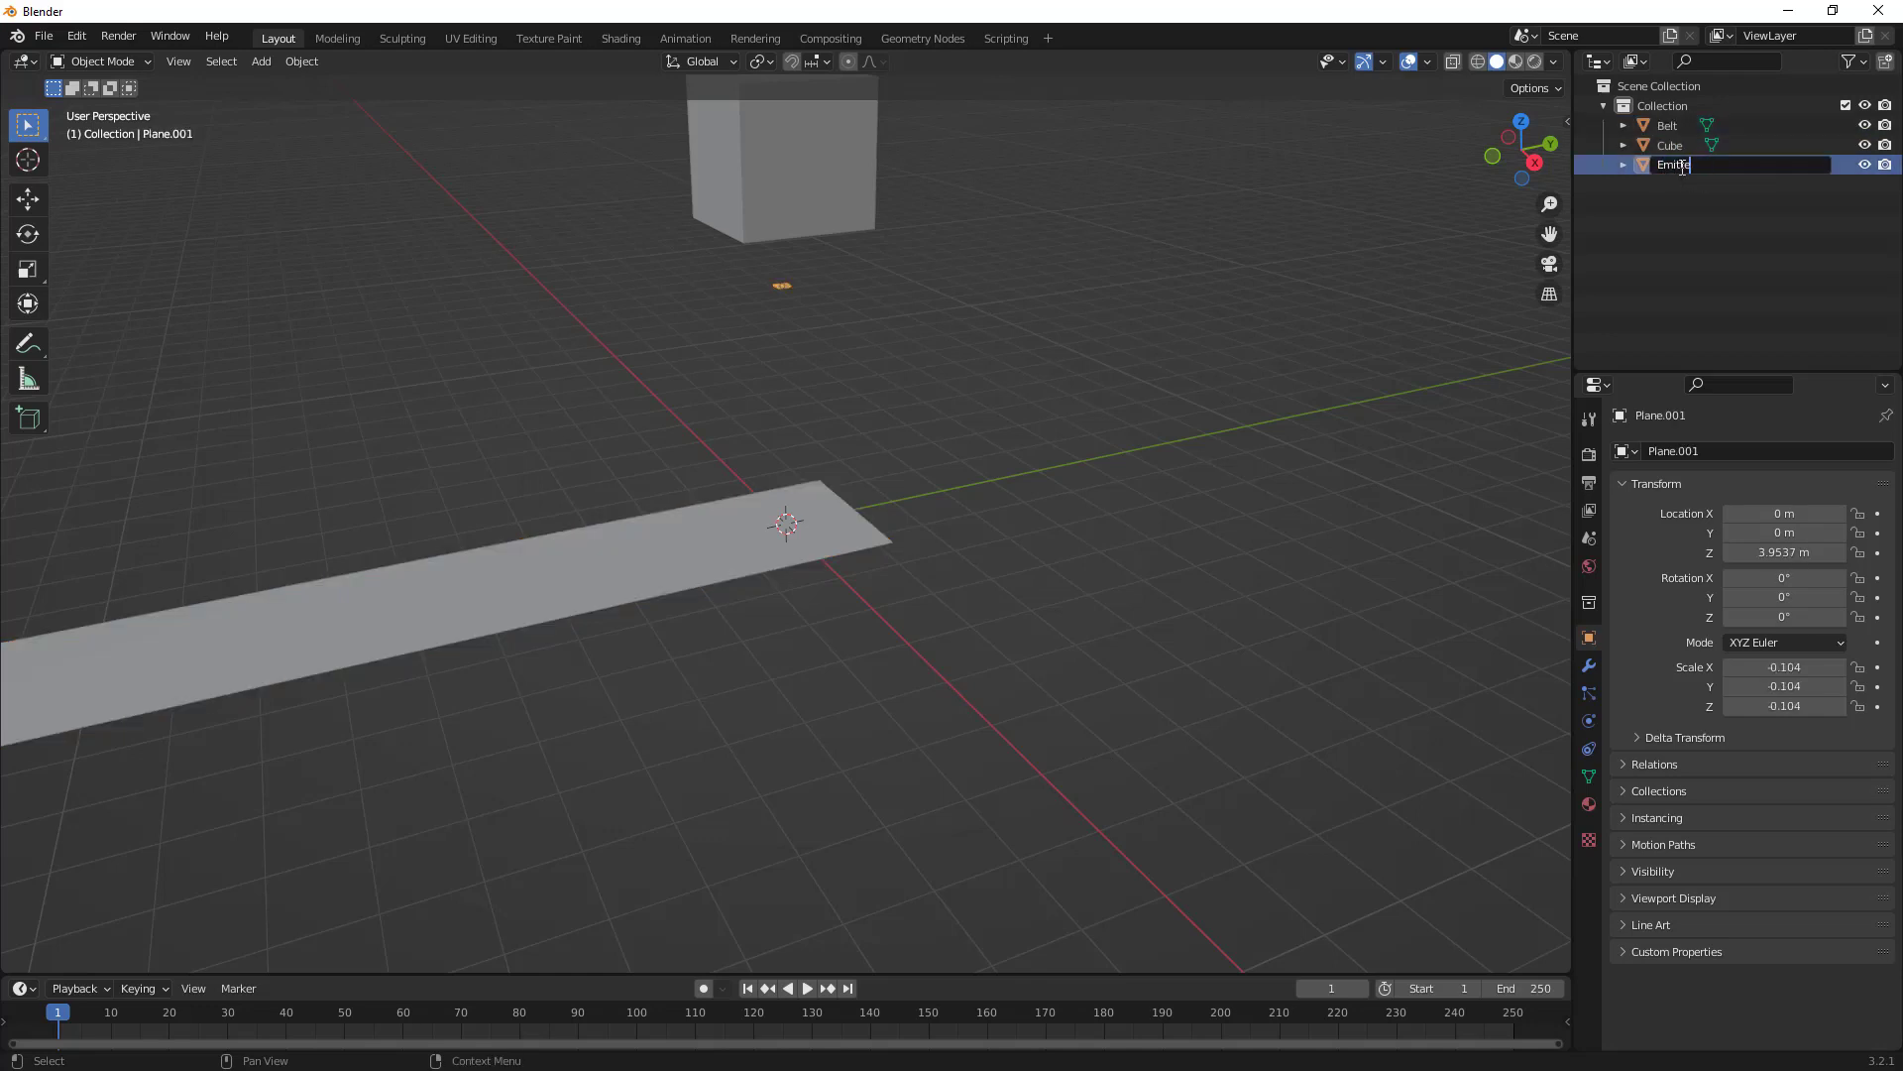
key(Return)
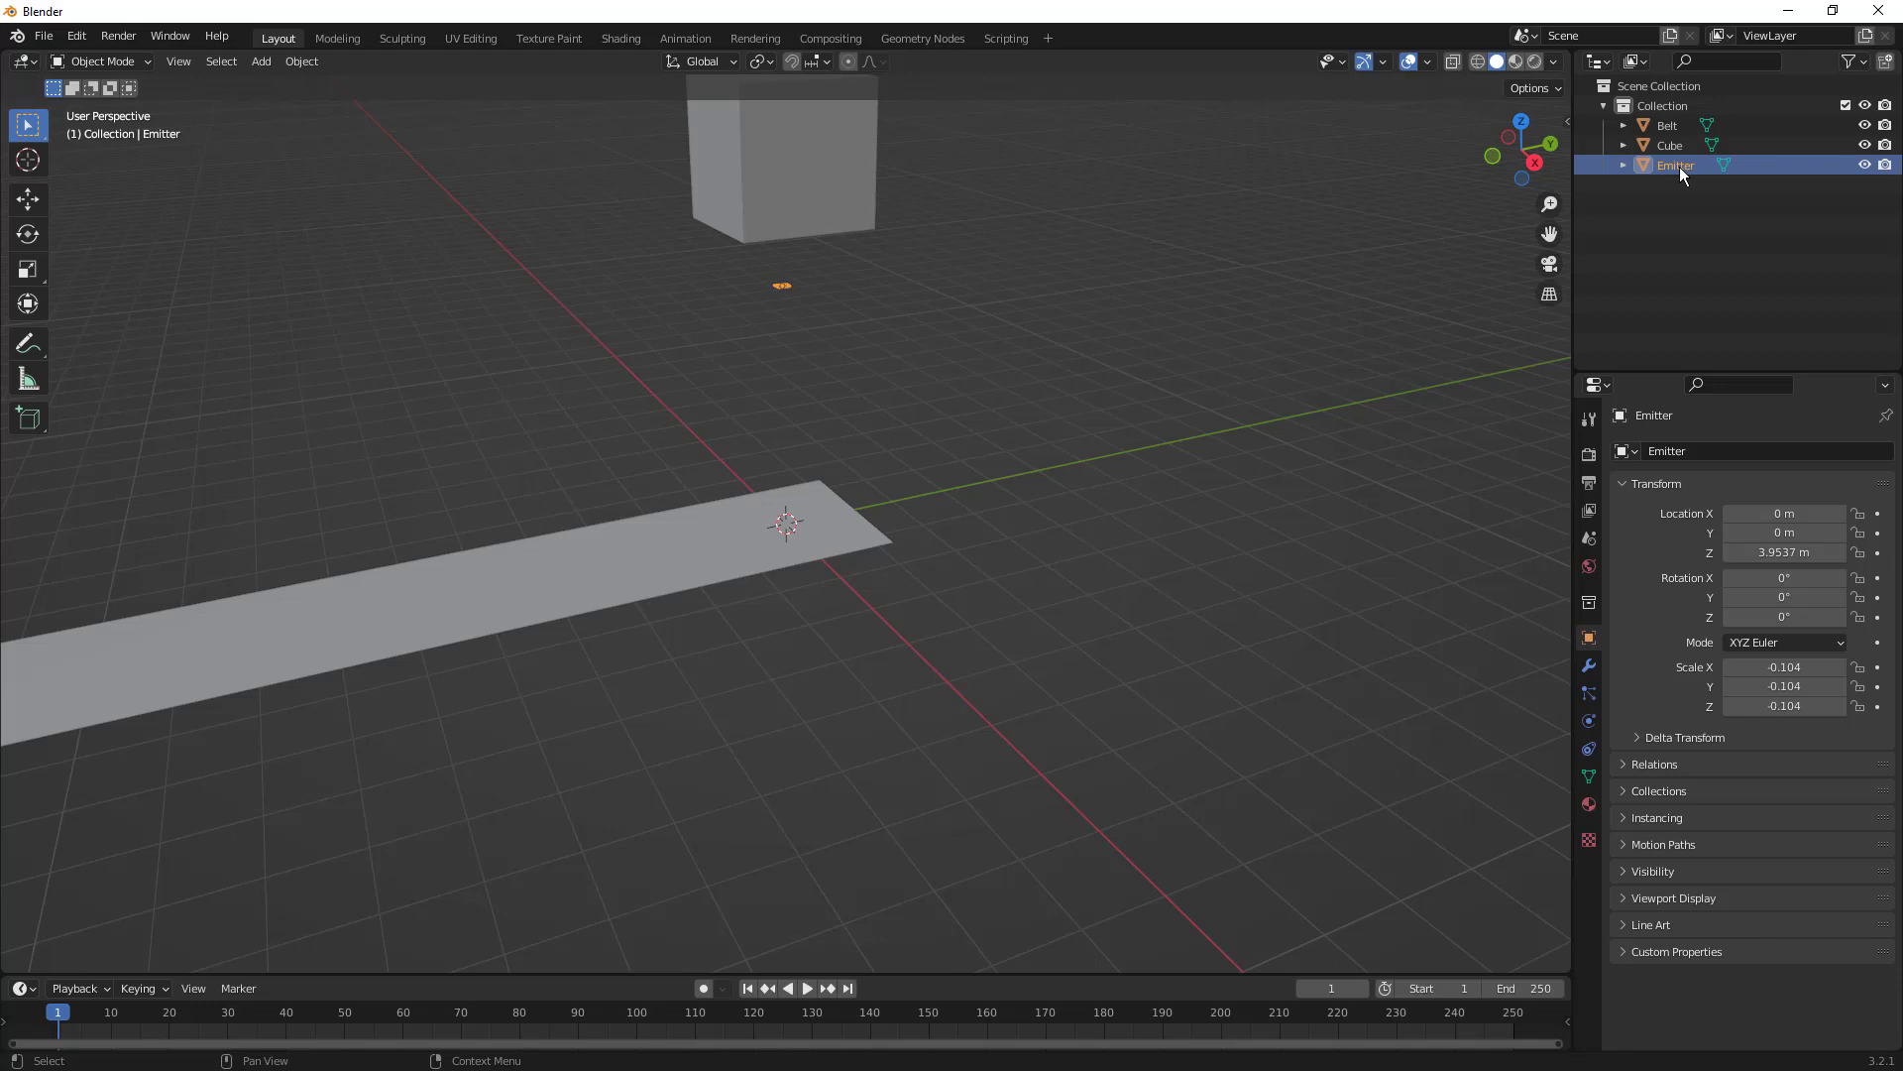
click(797, 287)
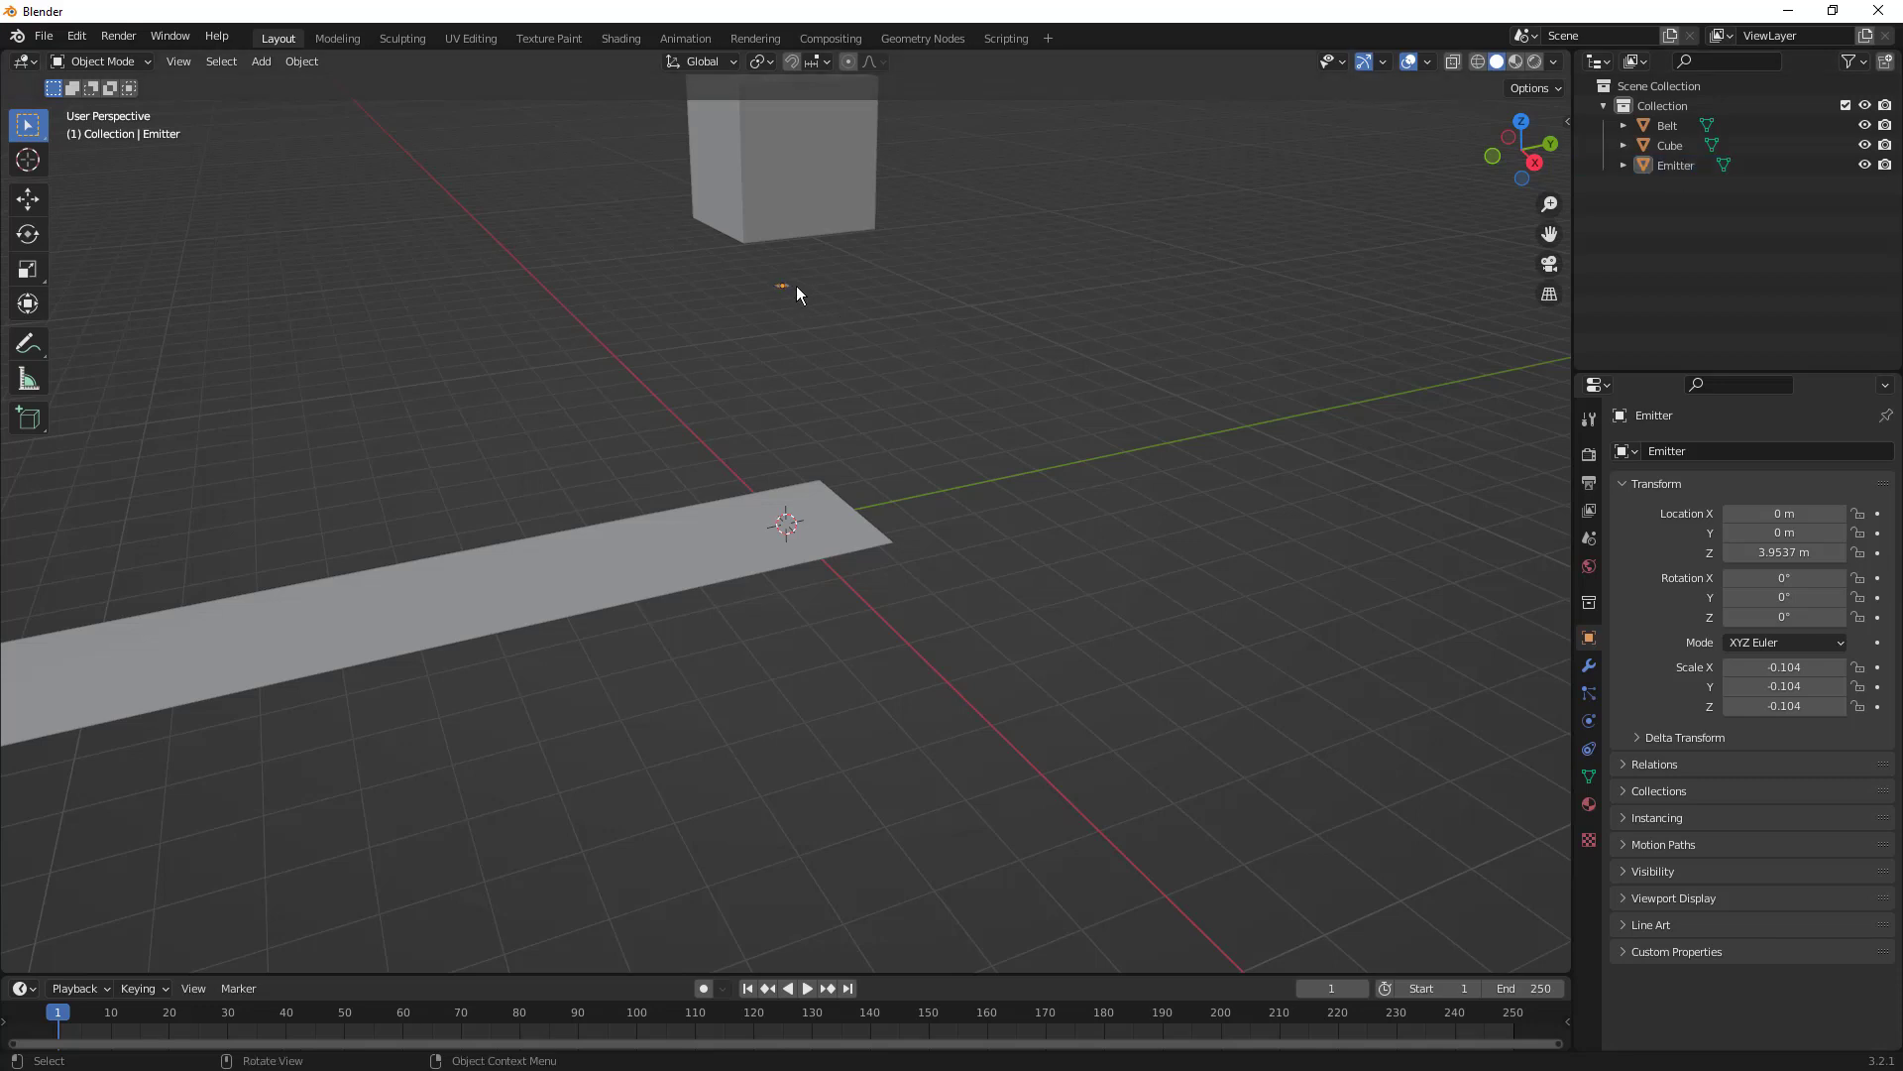
- Give the Emitter a default Particle System modifier and play the animation to preview it
click(784, 287)
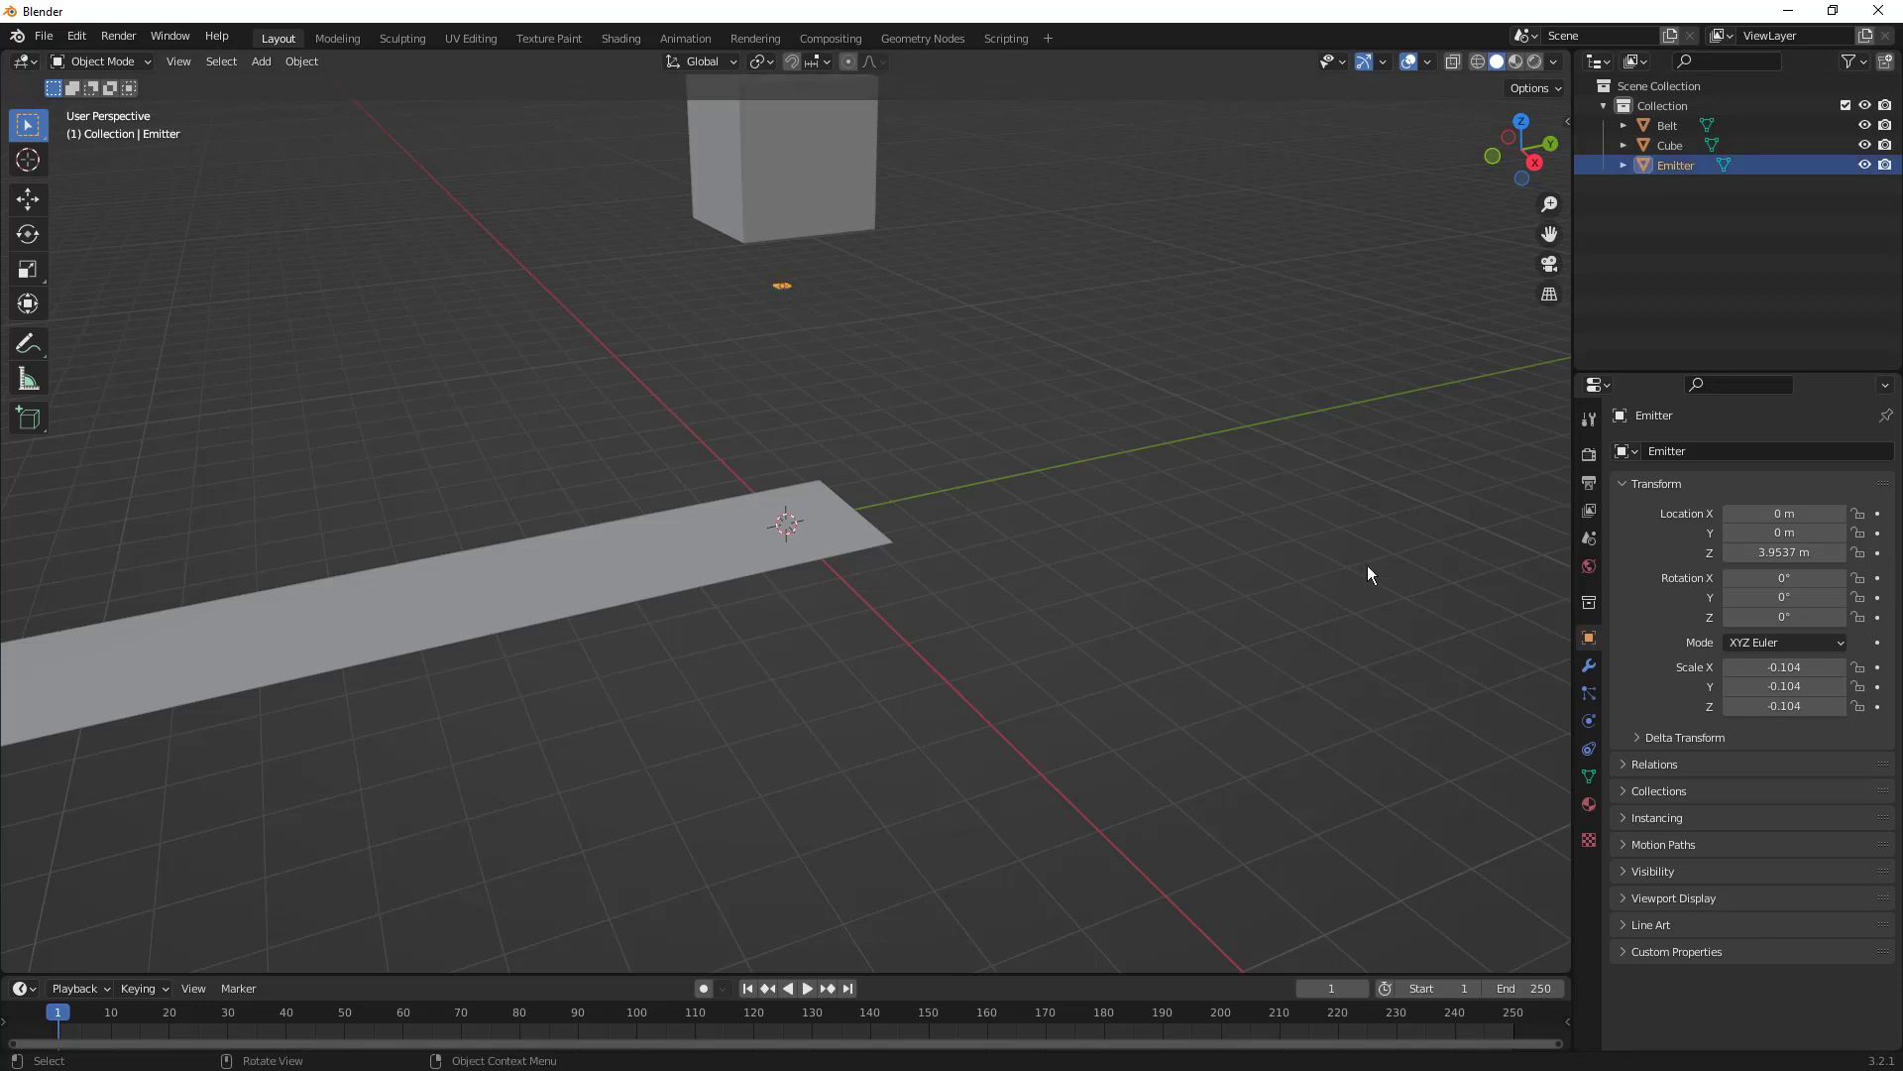
click(1590, 665)
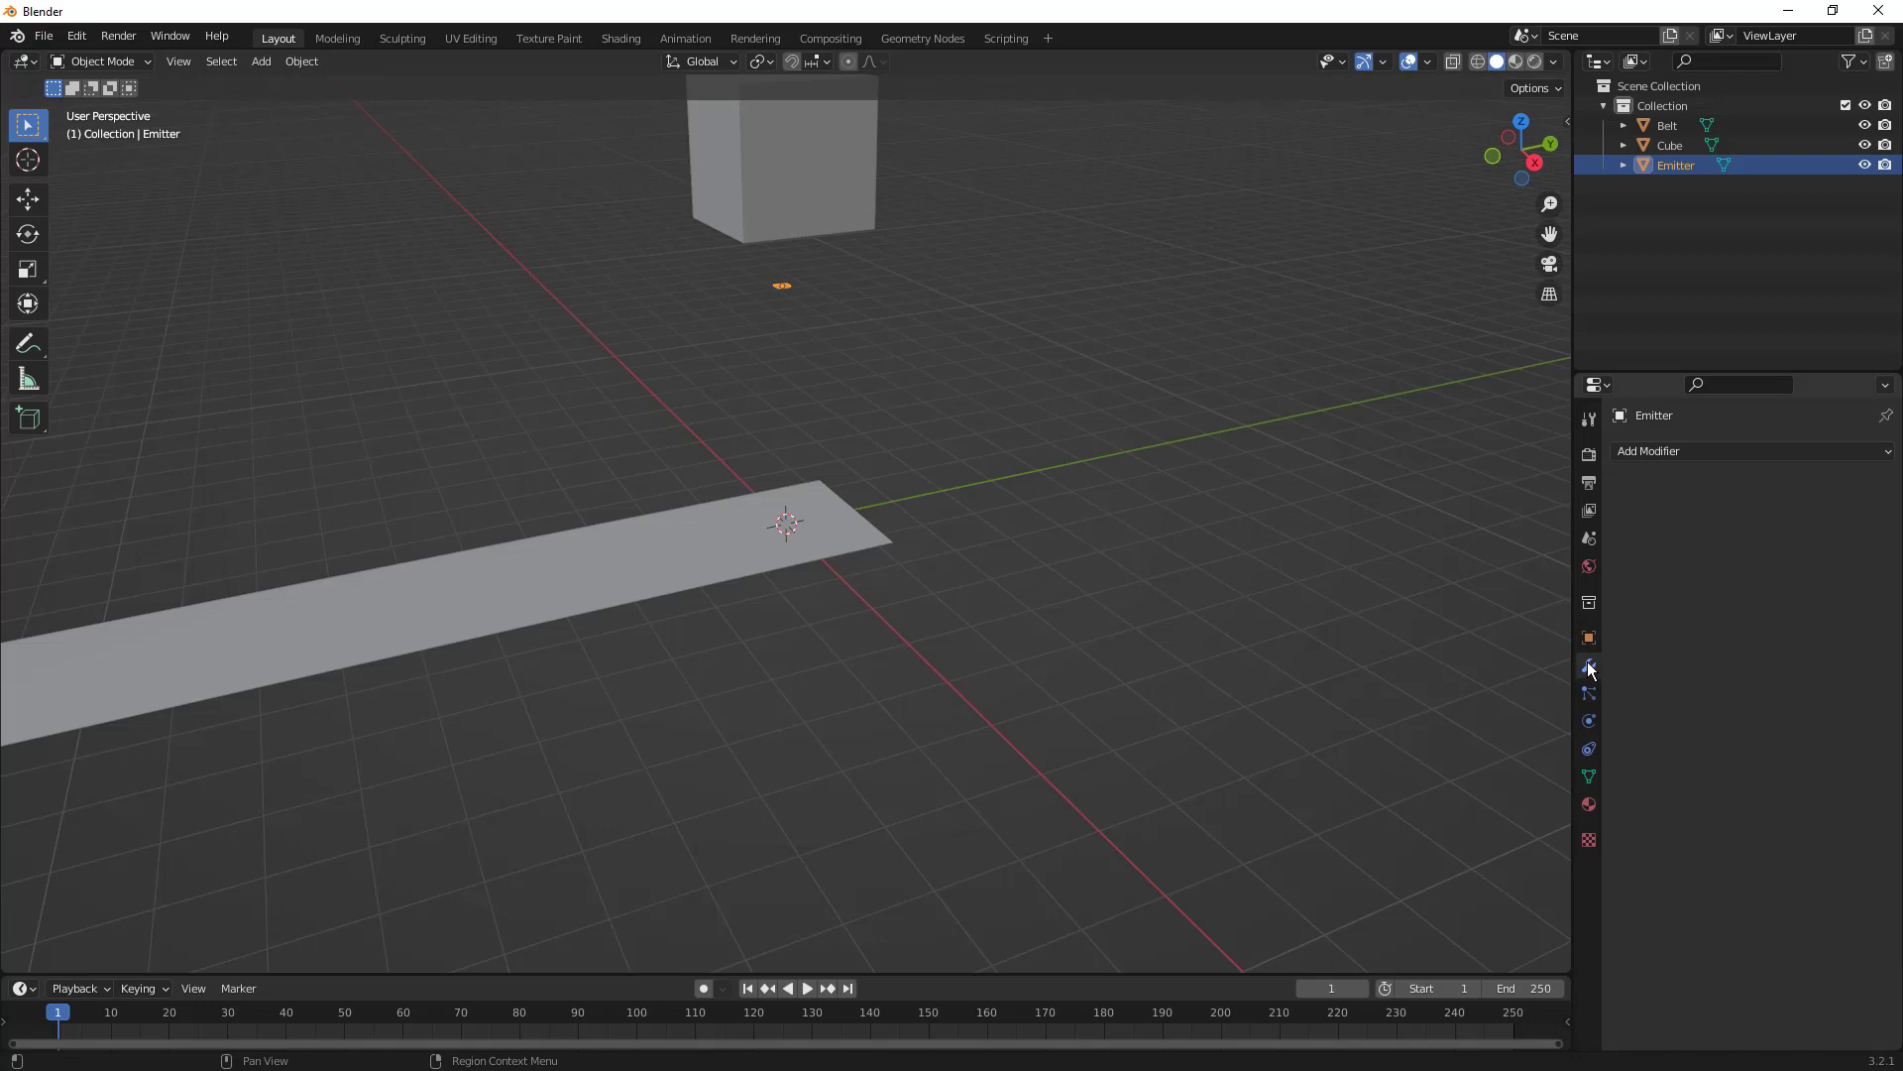
click(1654, 452)
click(1822, 659)
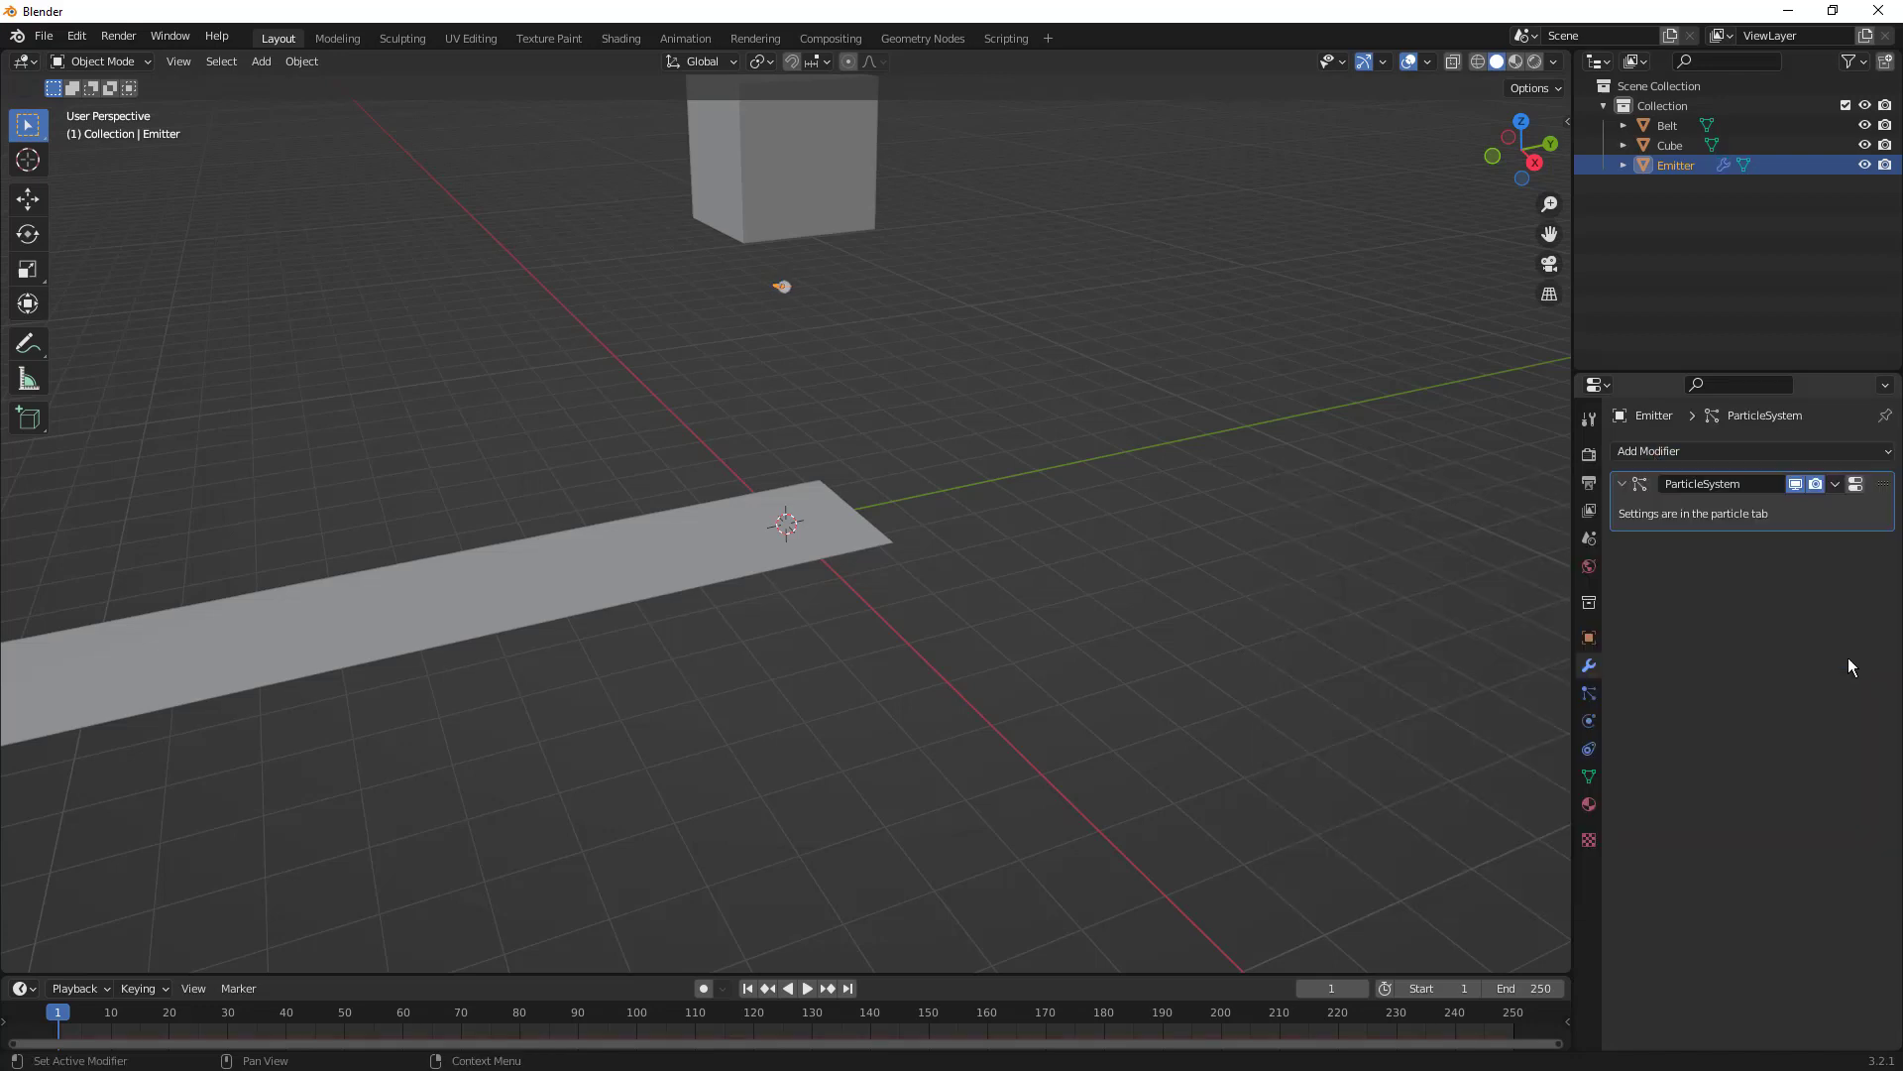
click(1588, 693)
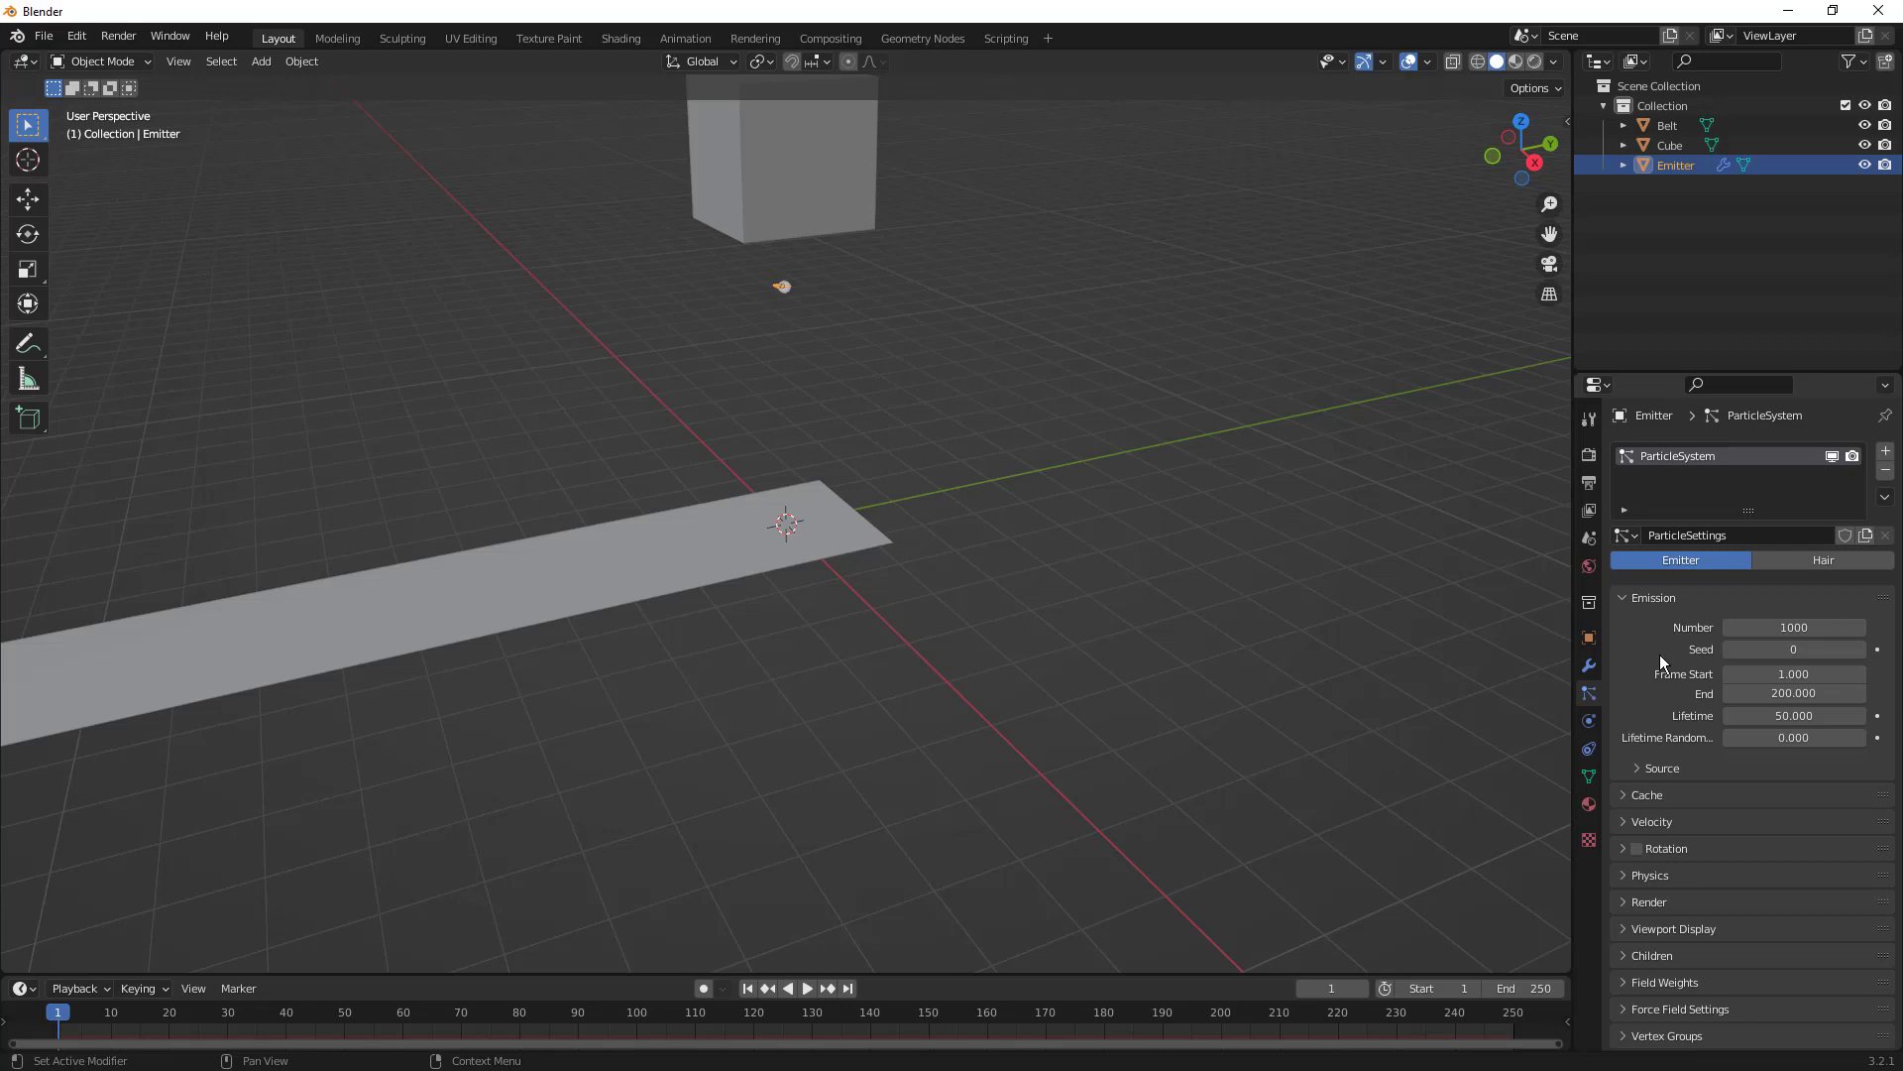
click(808, 989)
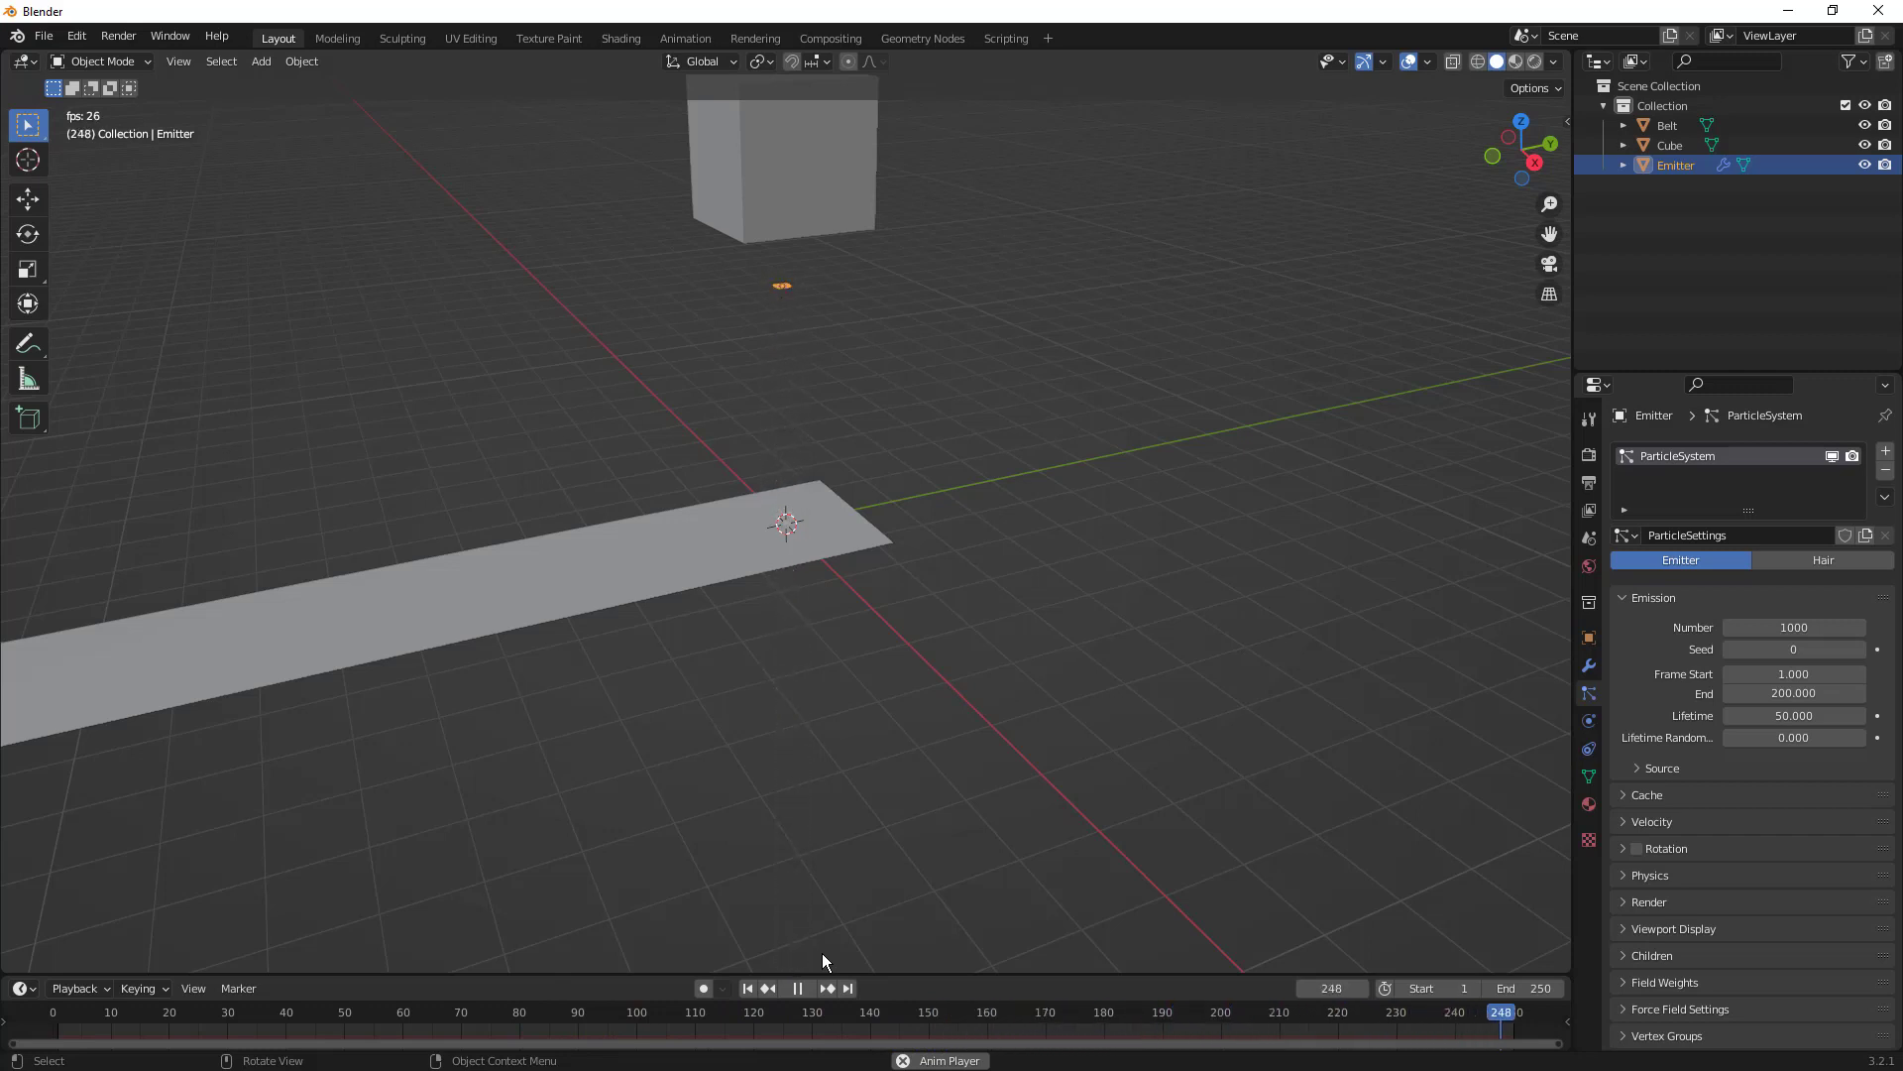
- Set the Emitter's particle Number to 6 and Lifetime to 200
click(1794, 627)
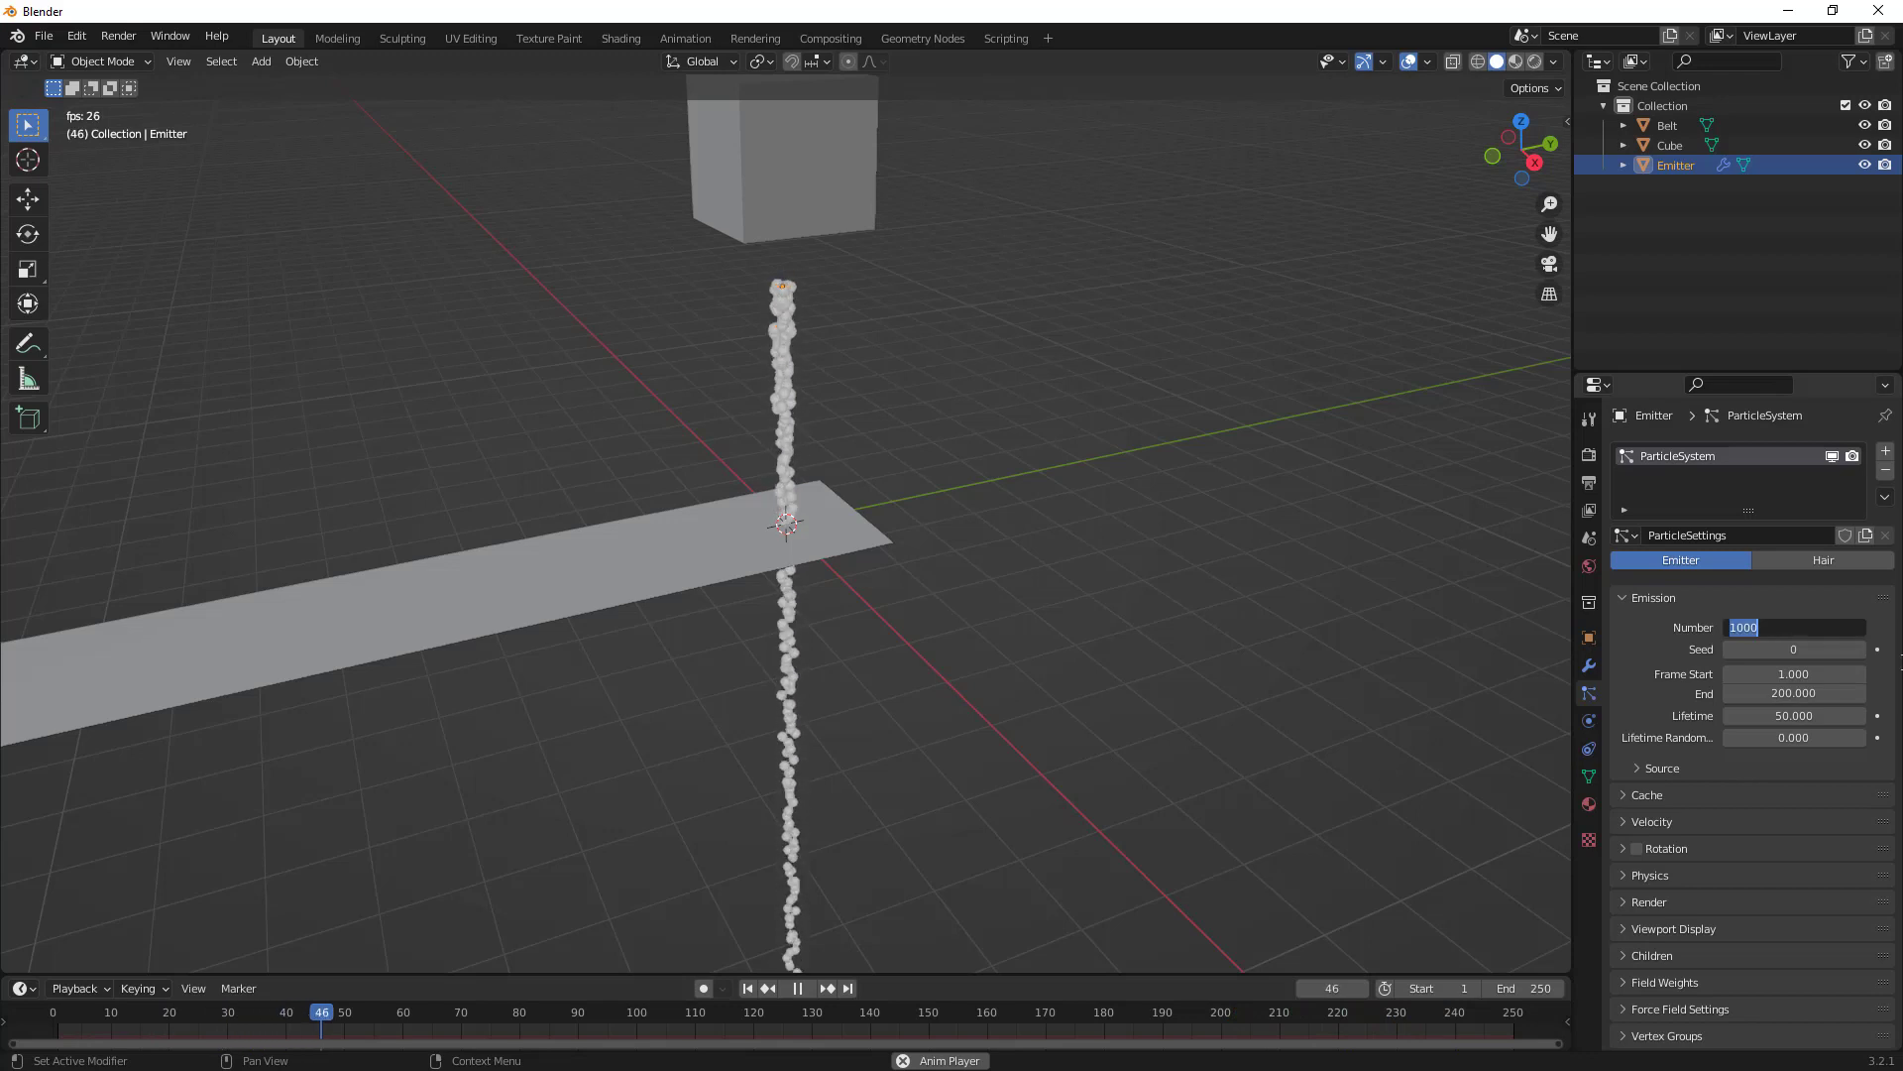
text(6)
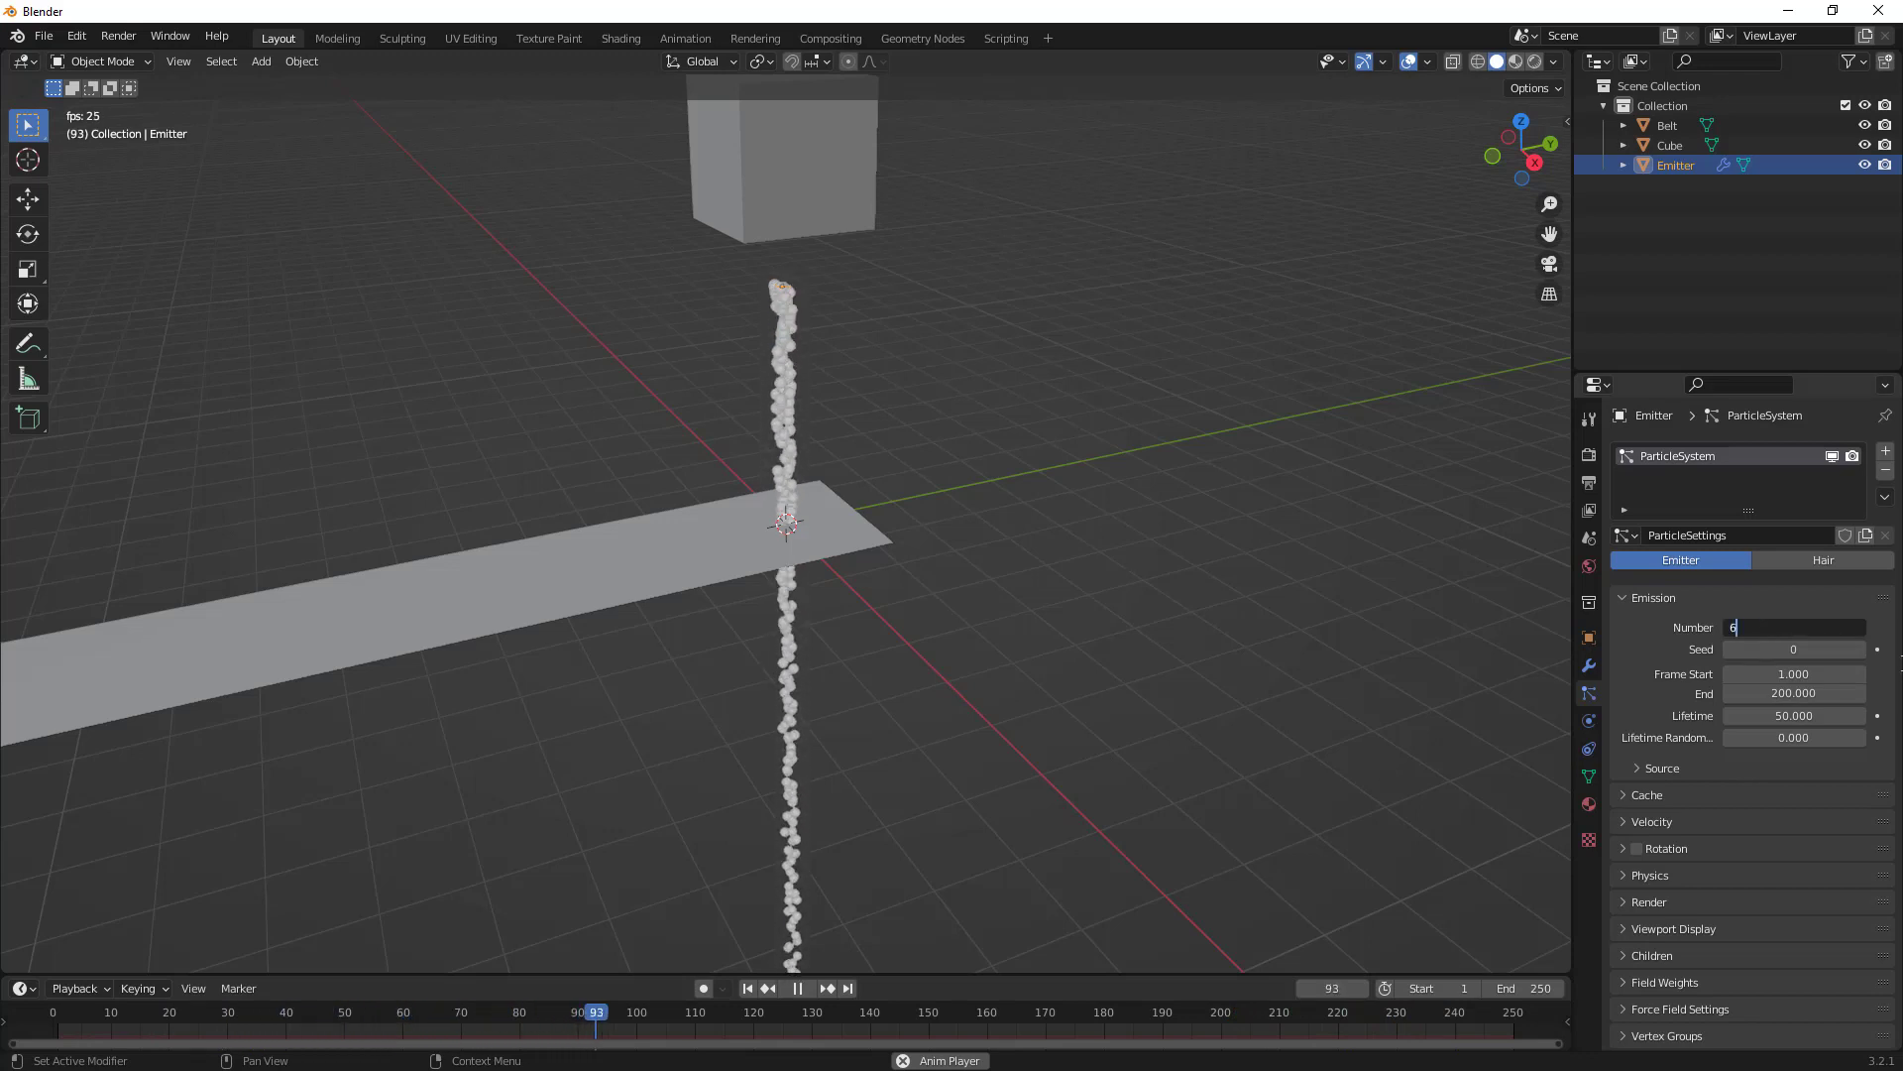
key(Return)
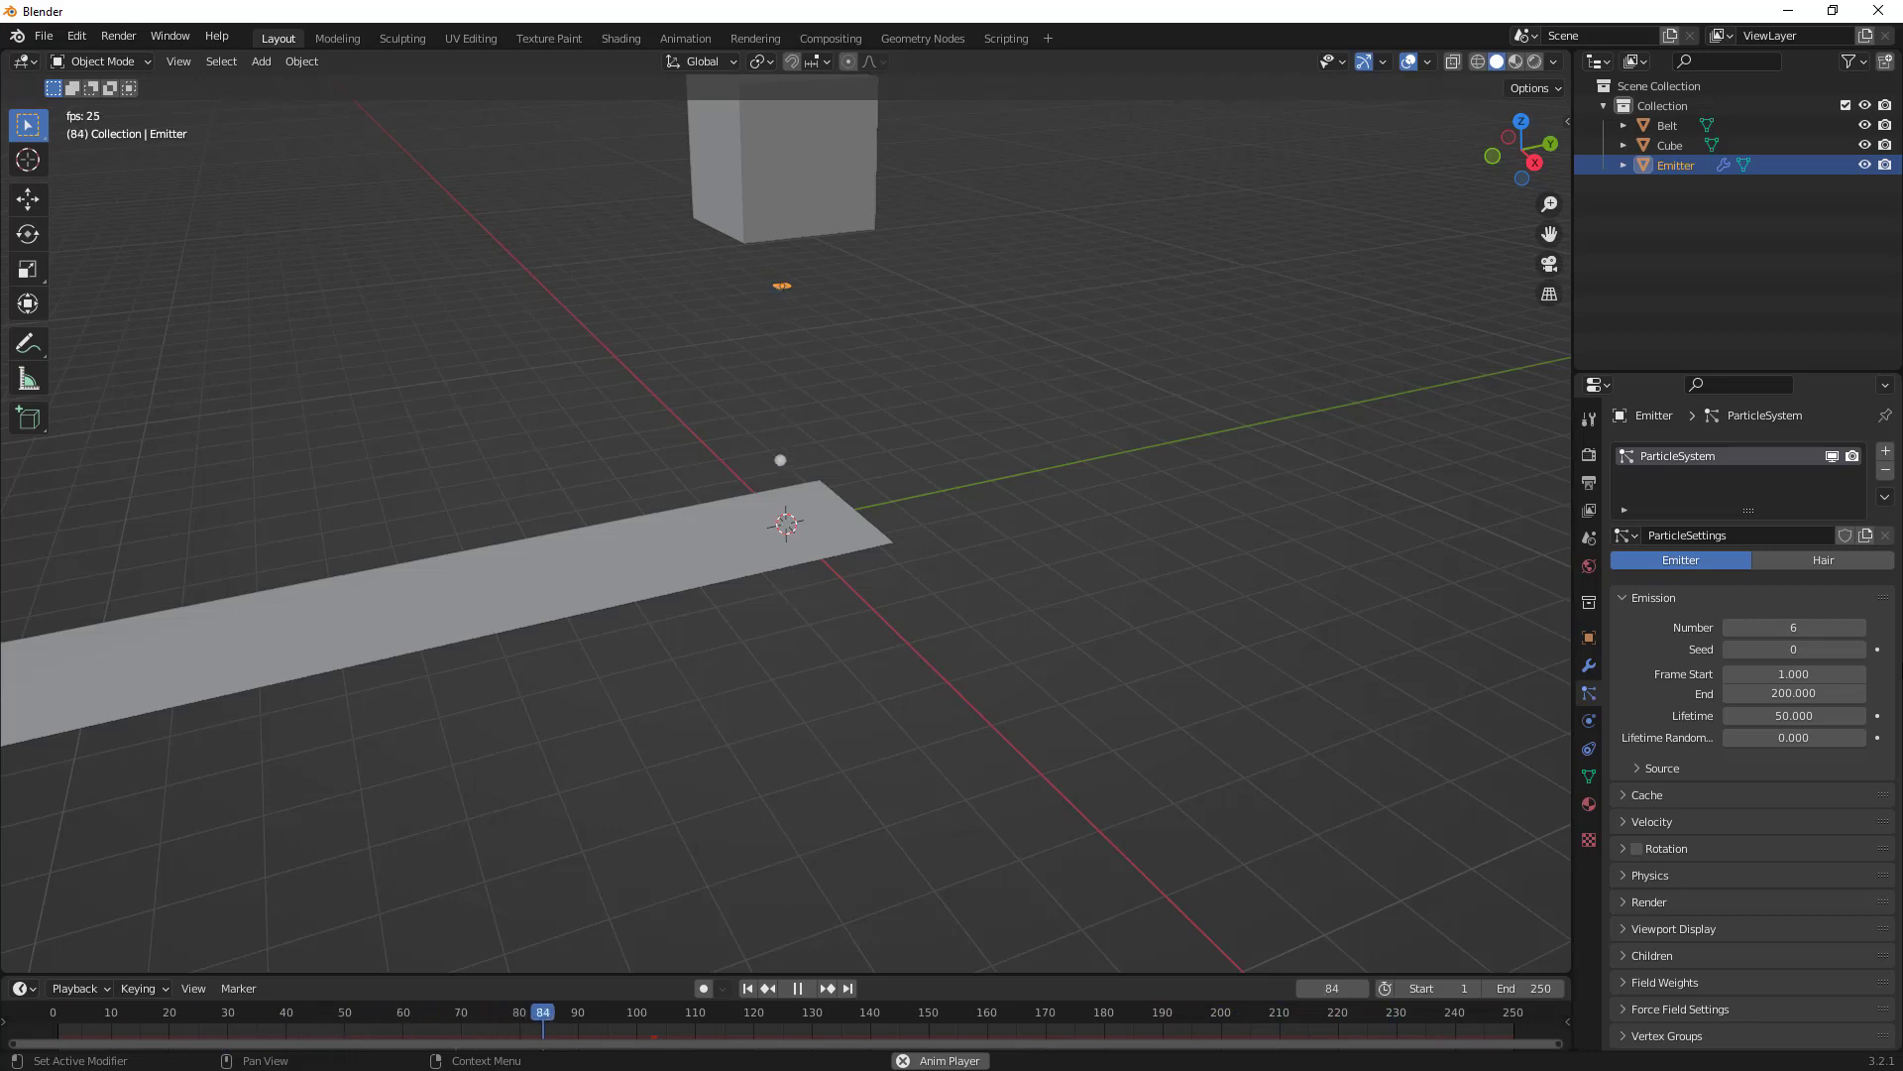
click(1803, 714)
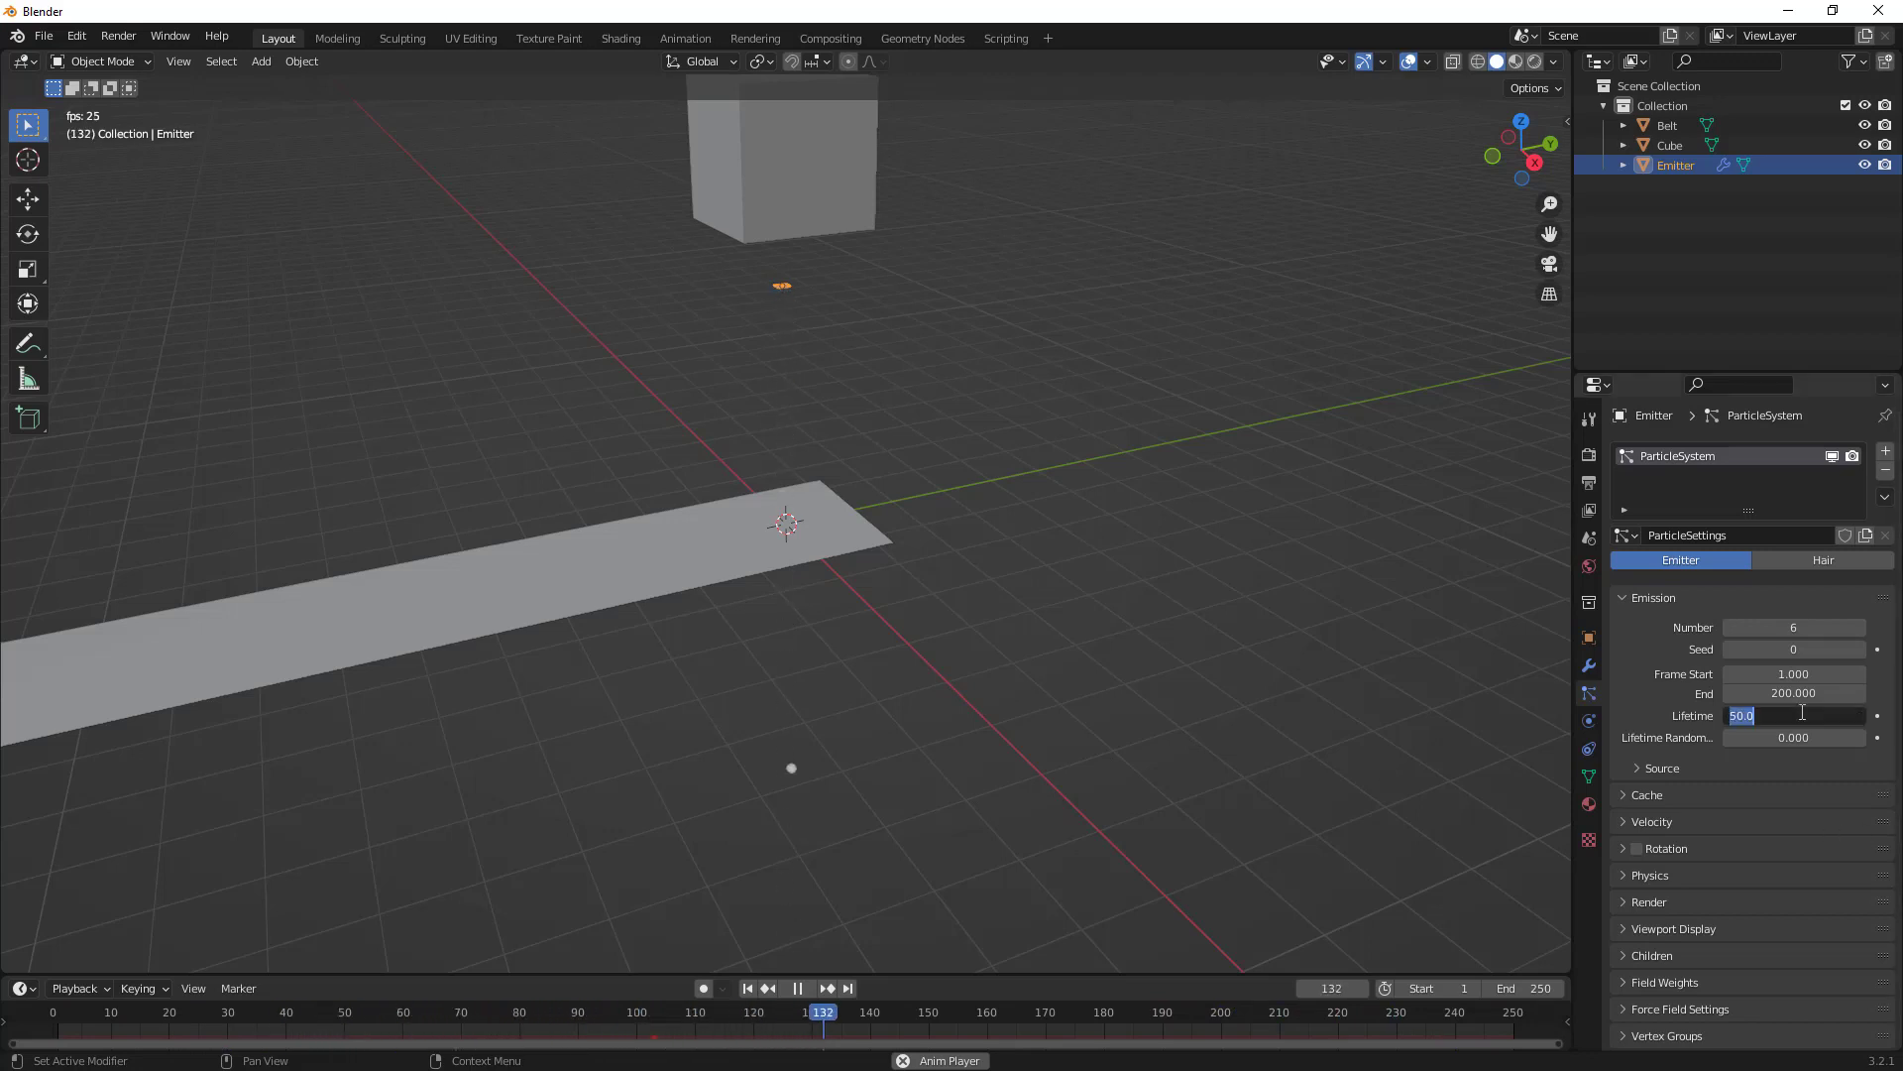
text(200)
key(Return)
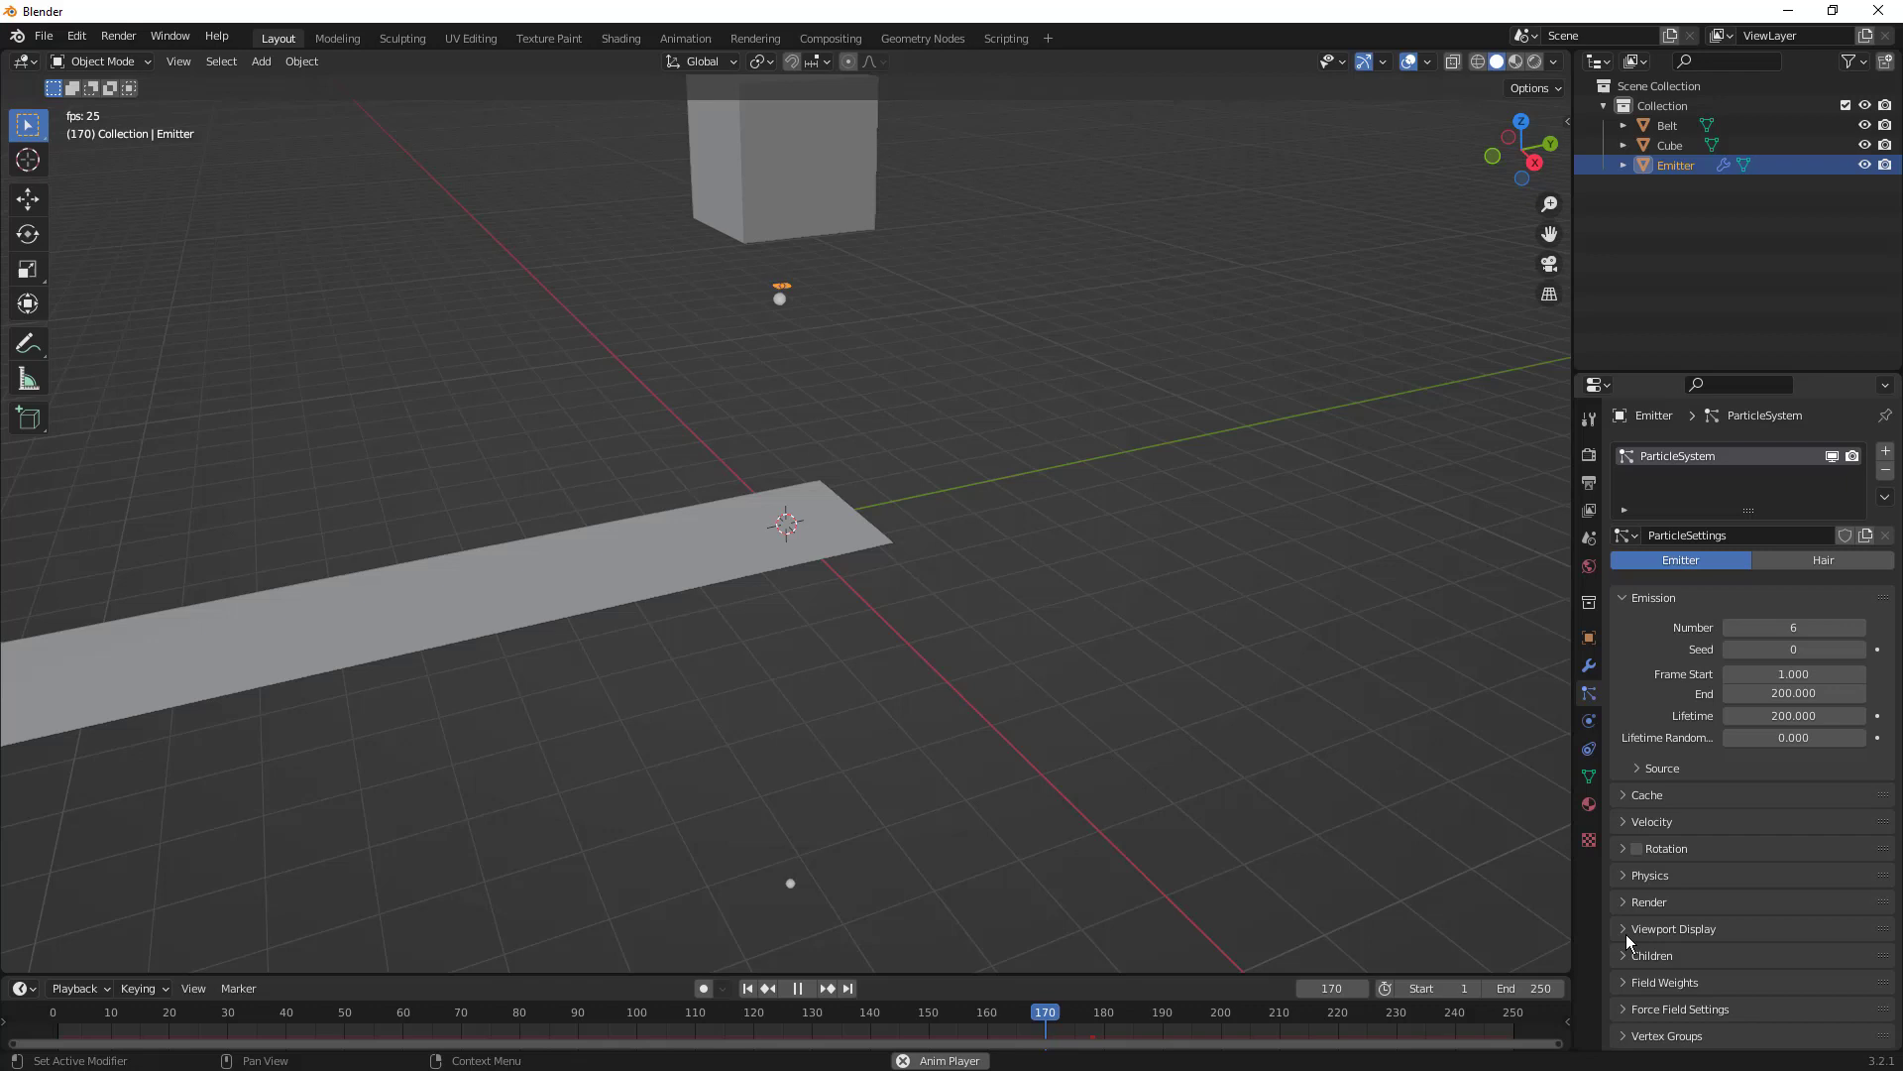
- Render the particles as instances of the Cube object at scale 0.930
click(1626, 902)
scroll(1630, 904, down, 1)
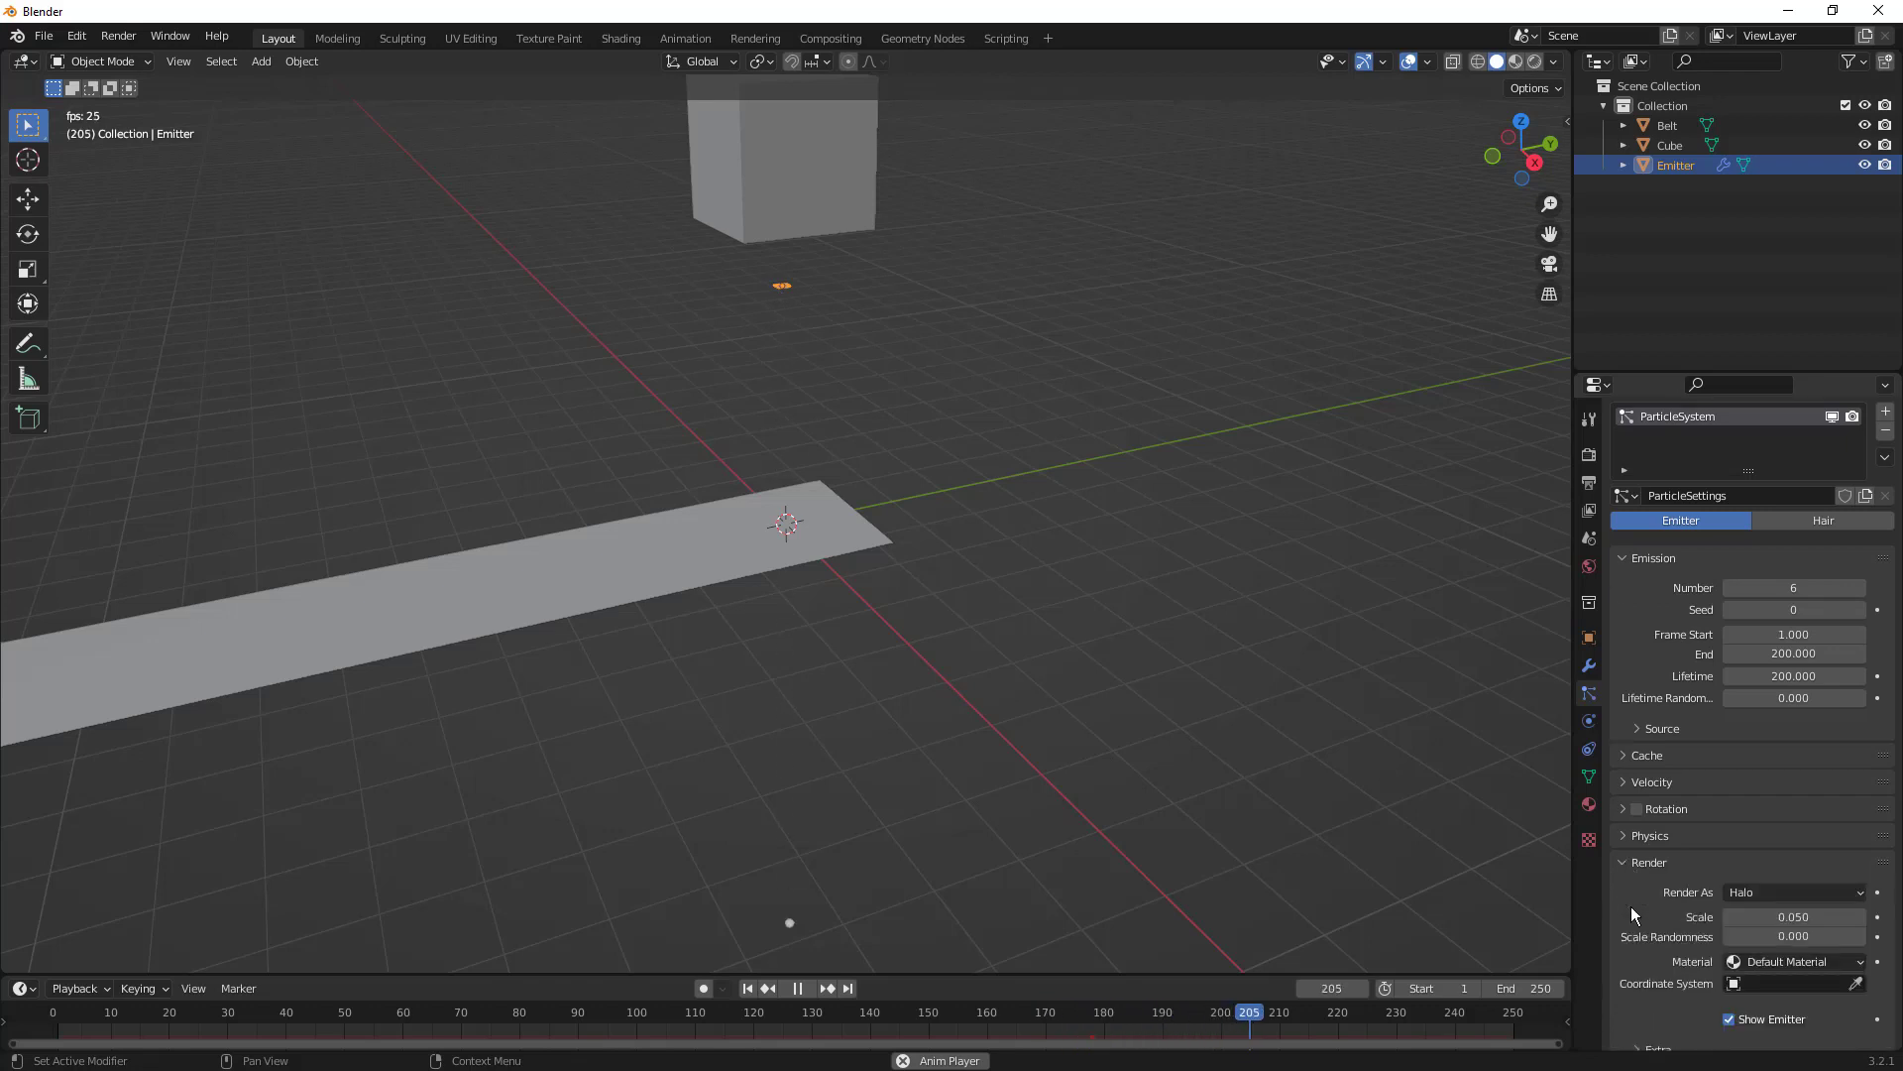
click(1809, 893)
click(1776, 1000)
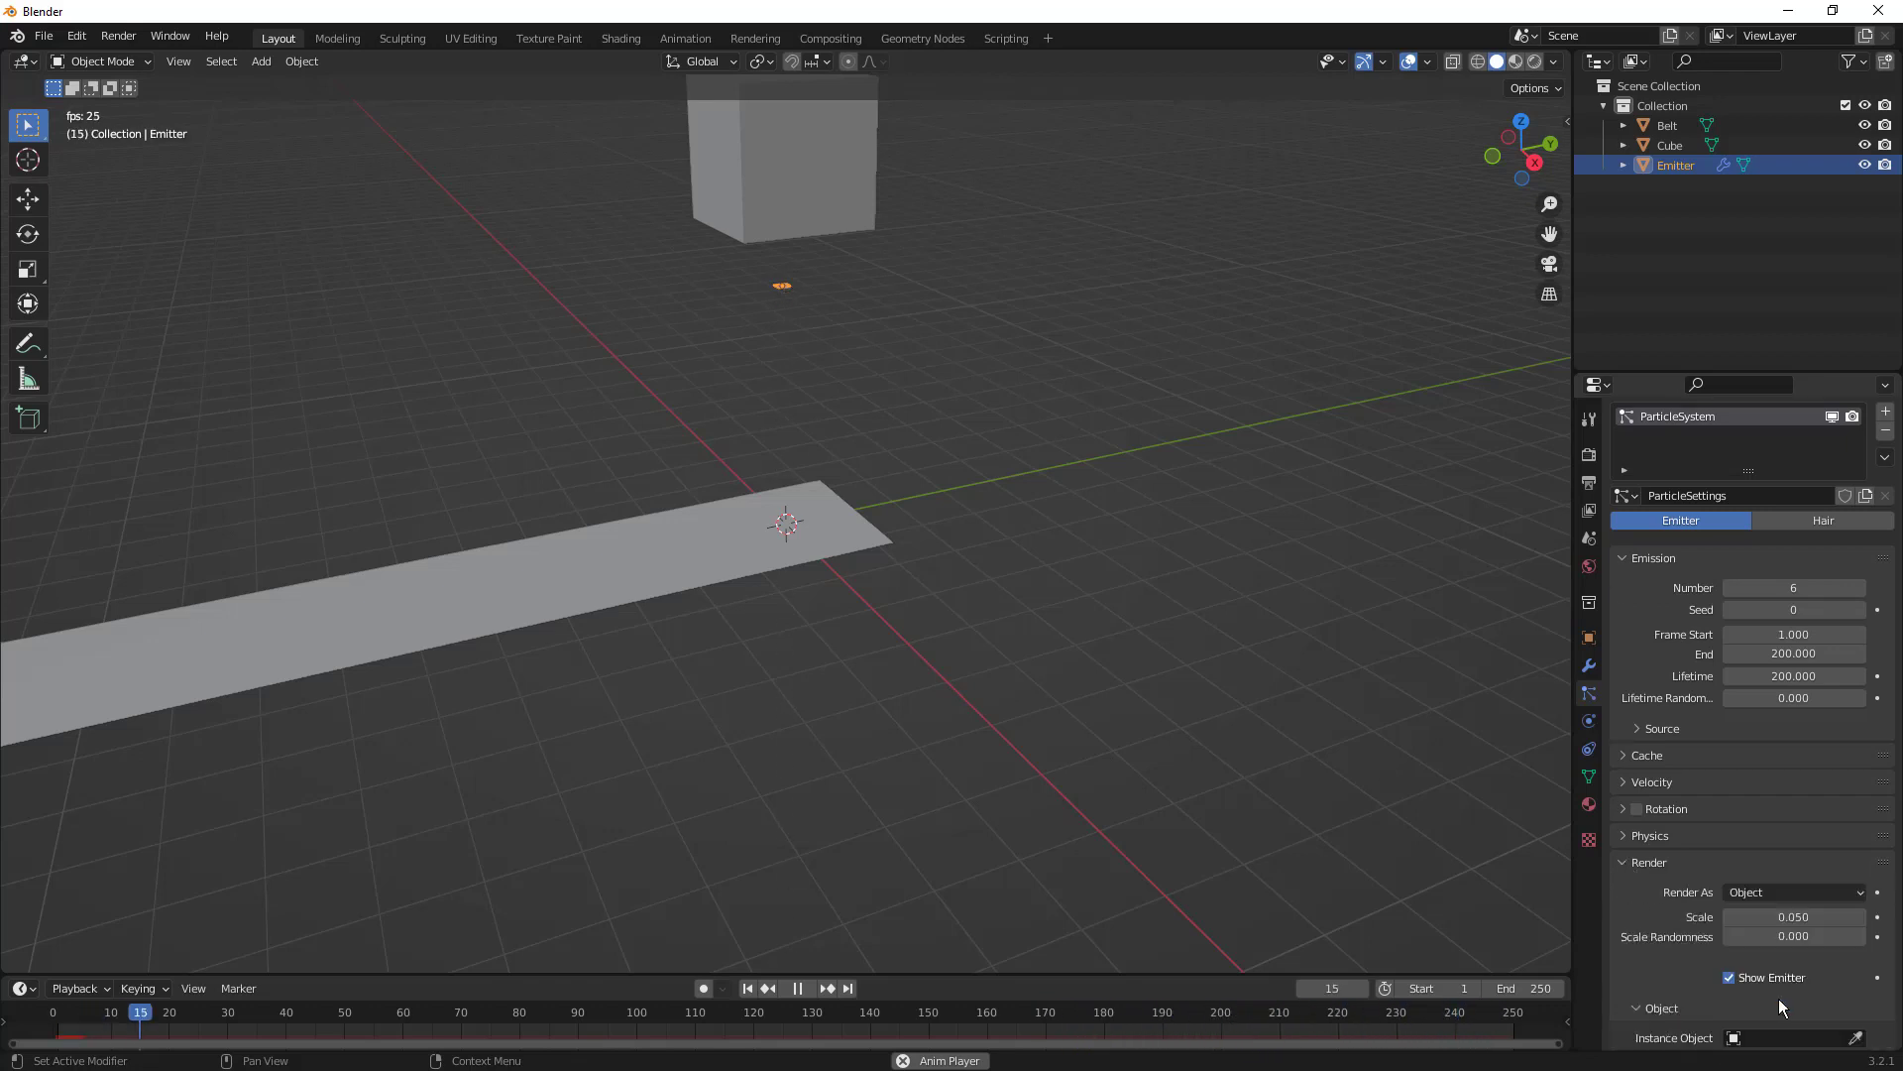
scroll(1787, 997, down, 1)
click(1856, 998)
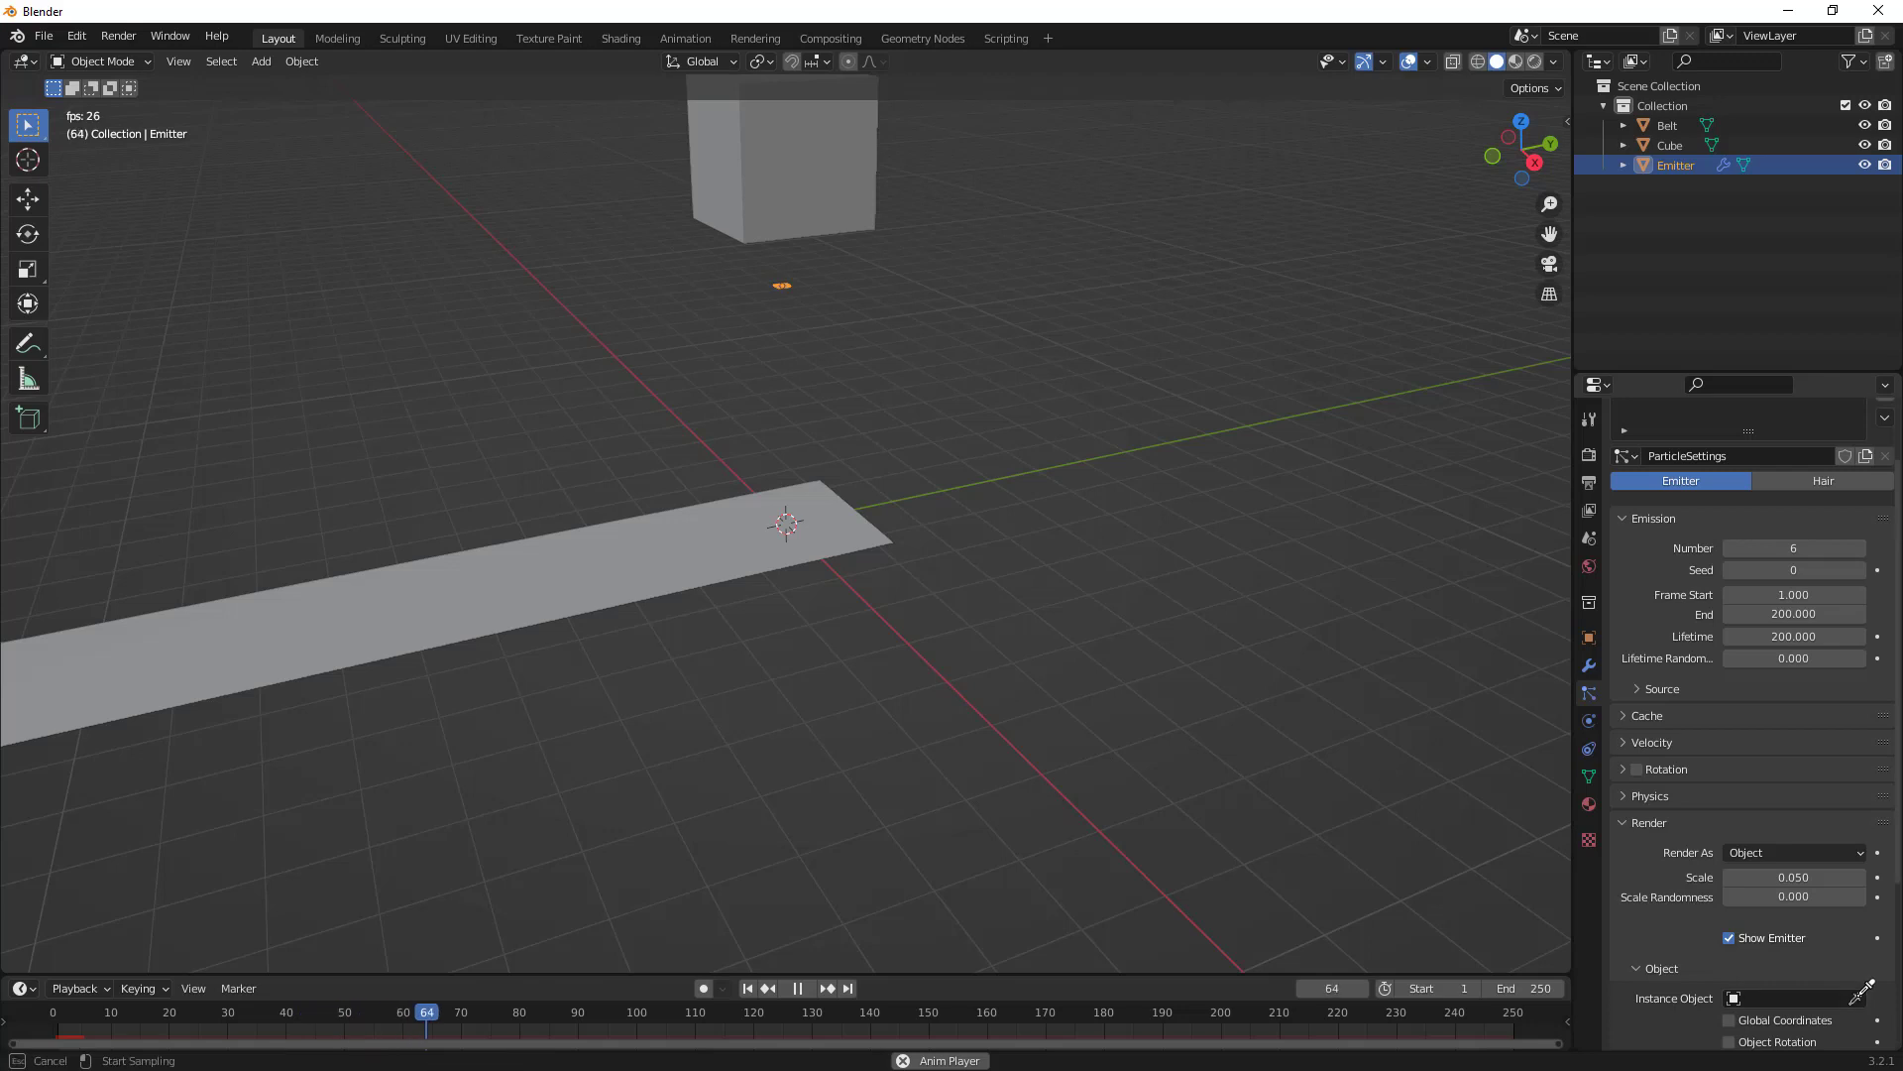
click(859, 187)
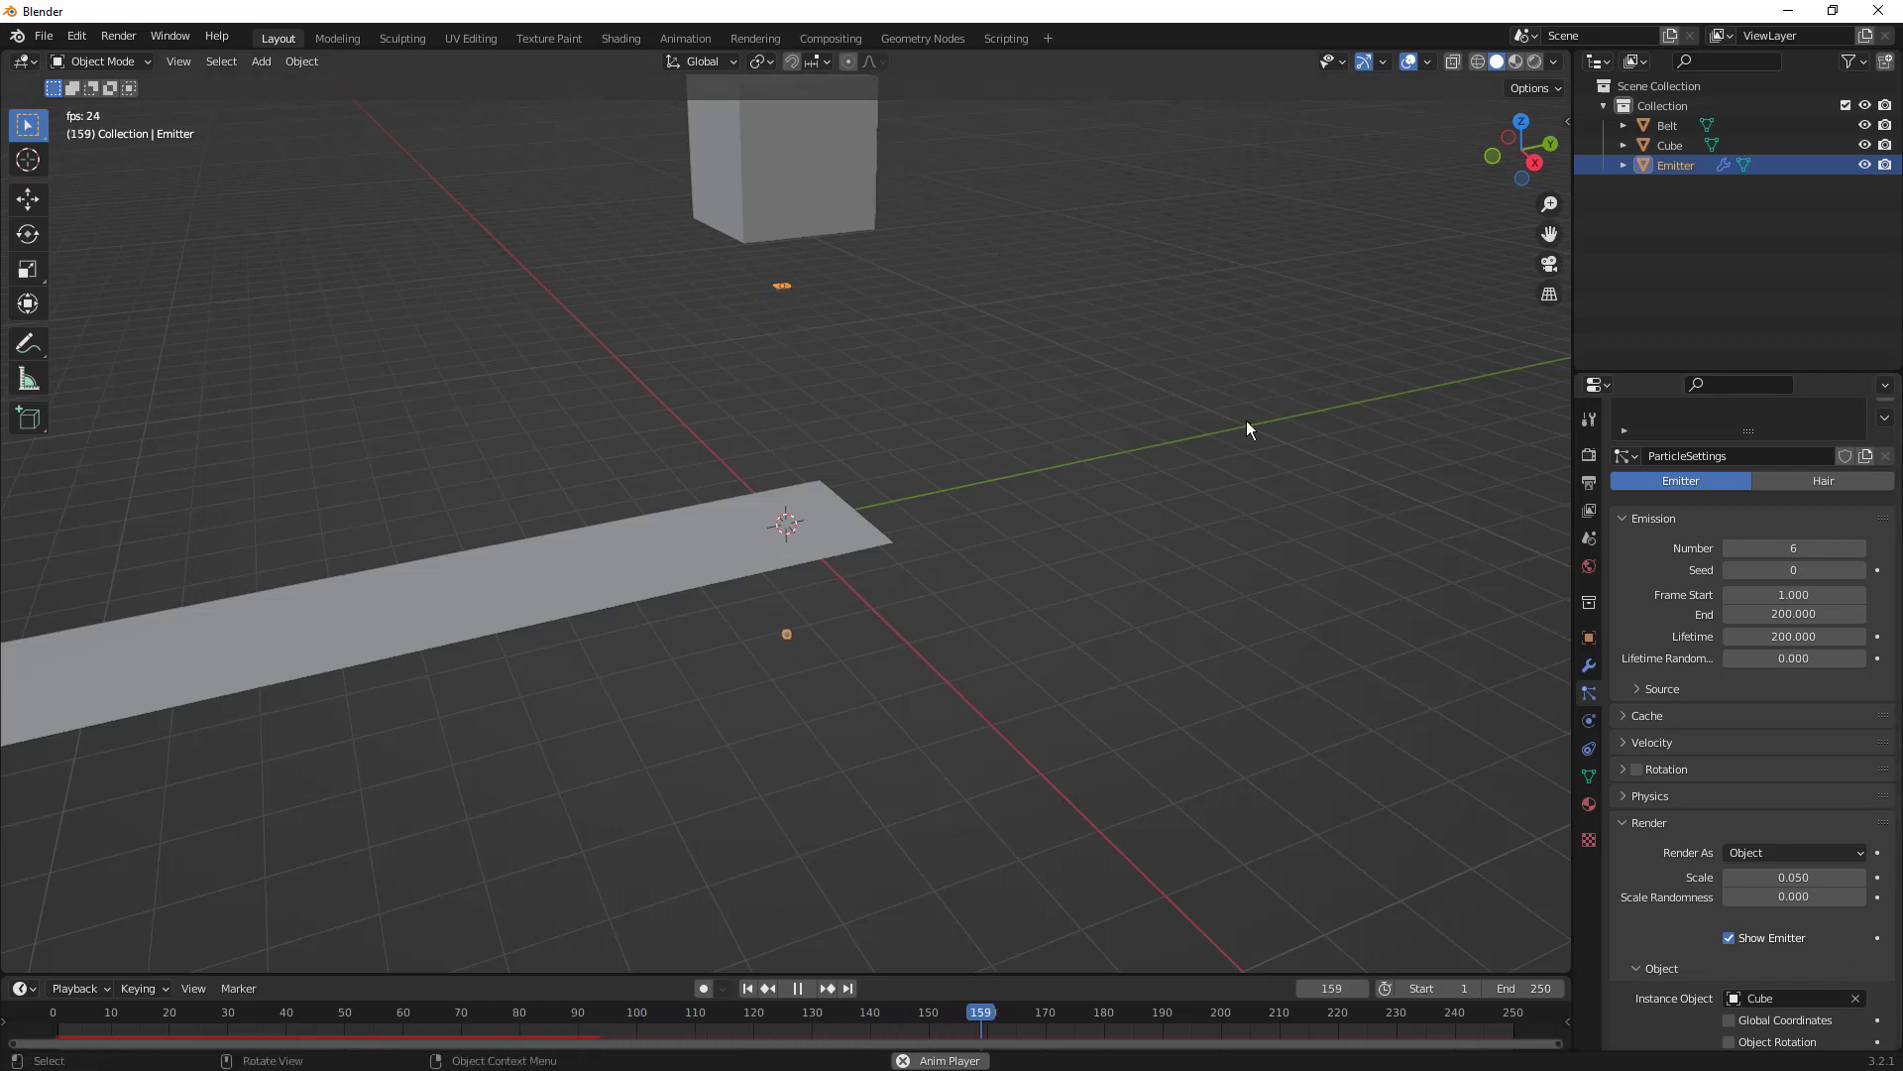
mouse_move(1757, 877)
mouse_down()
mouse_move(1794, 876)
mouse_move(1761, 874)
mouse_up()
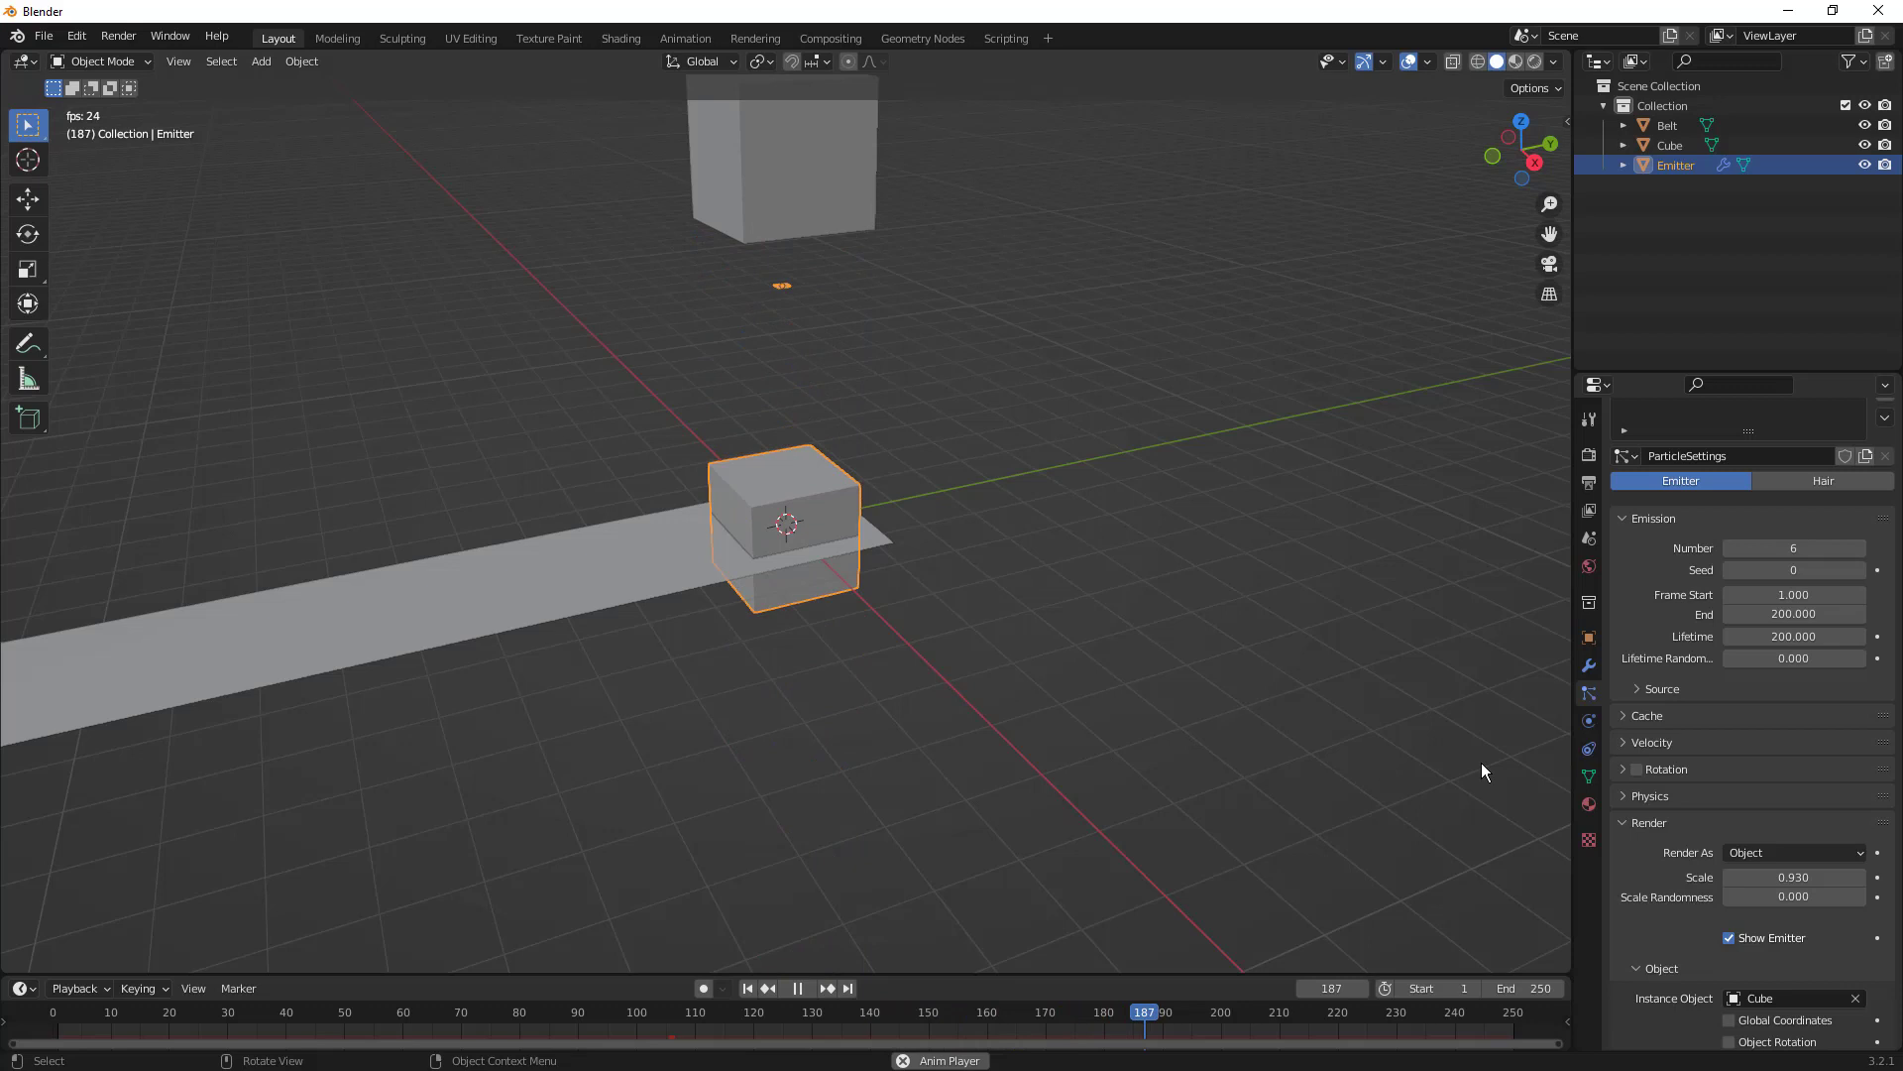
- Add a Collision modifier to the Belt and show its Physics settings
click(527, 577)
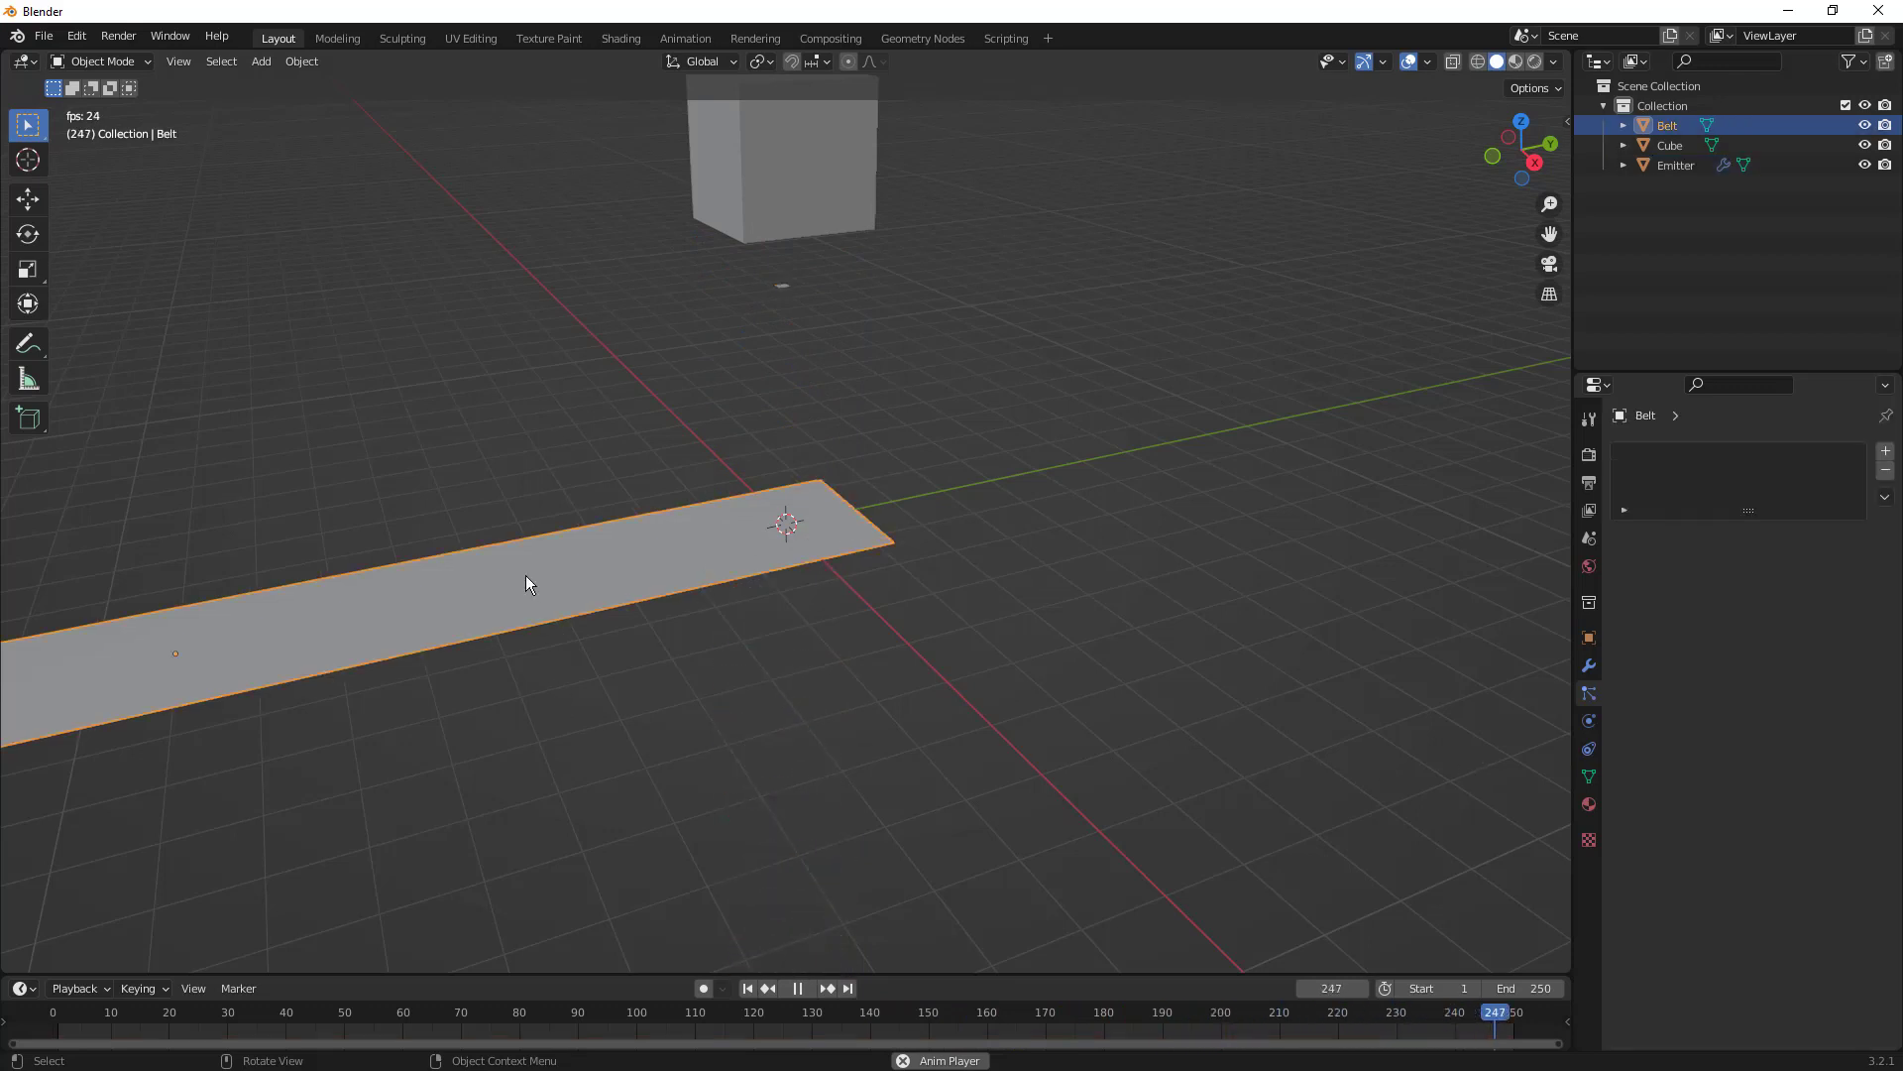
click(1589, 666)
click(1719, 452)
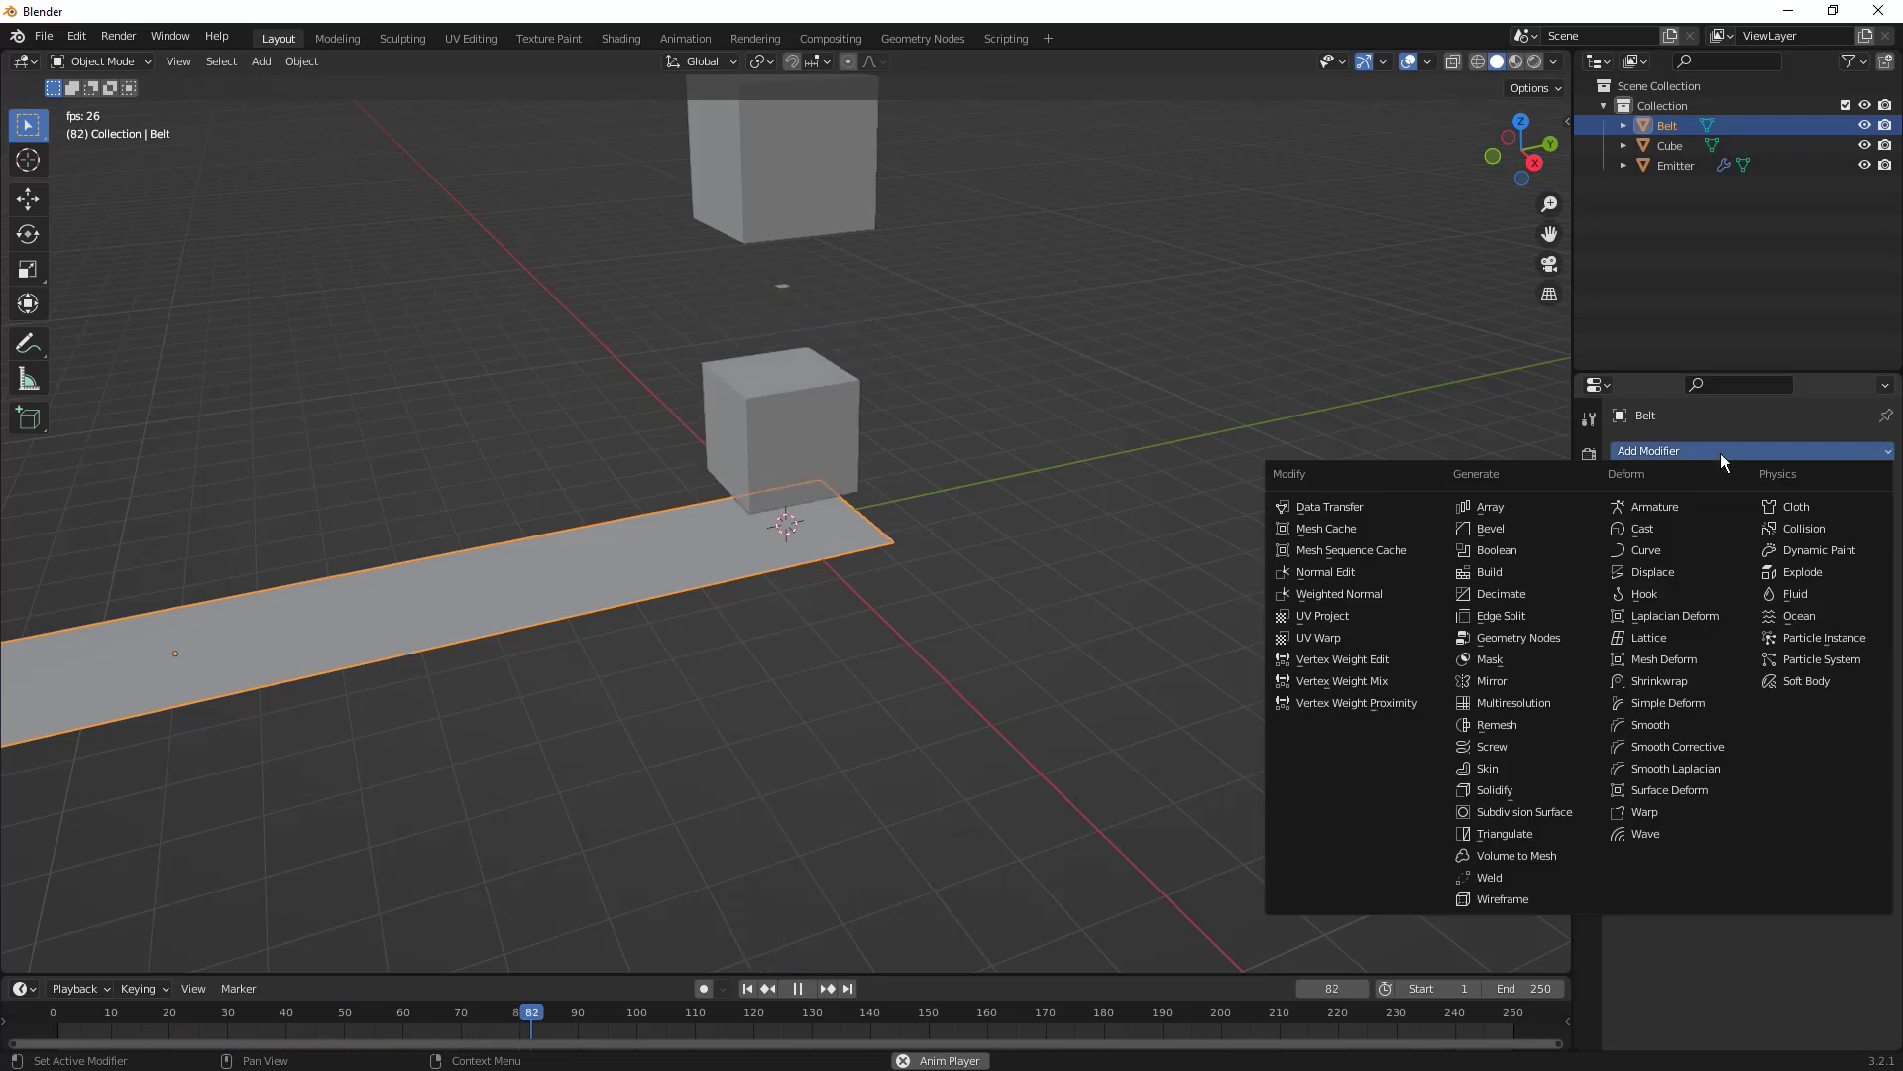
click(1829, 532)
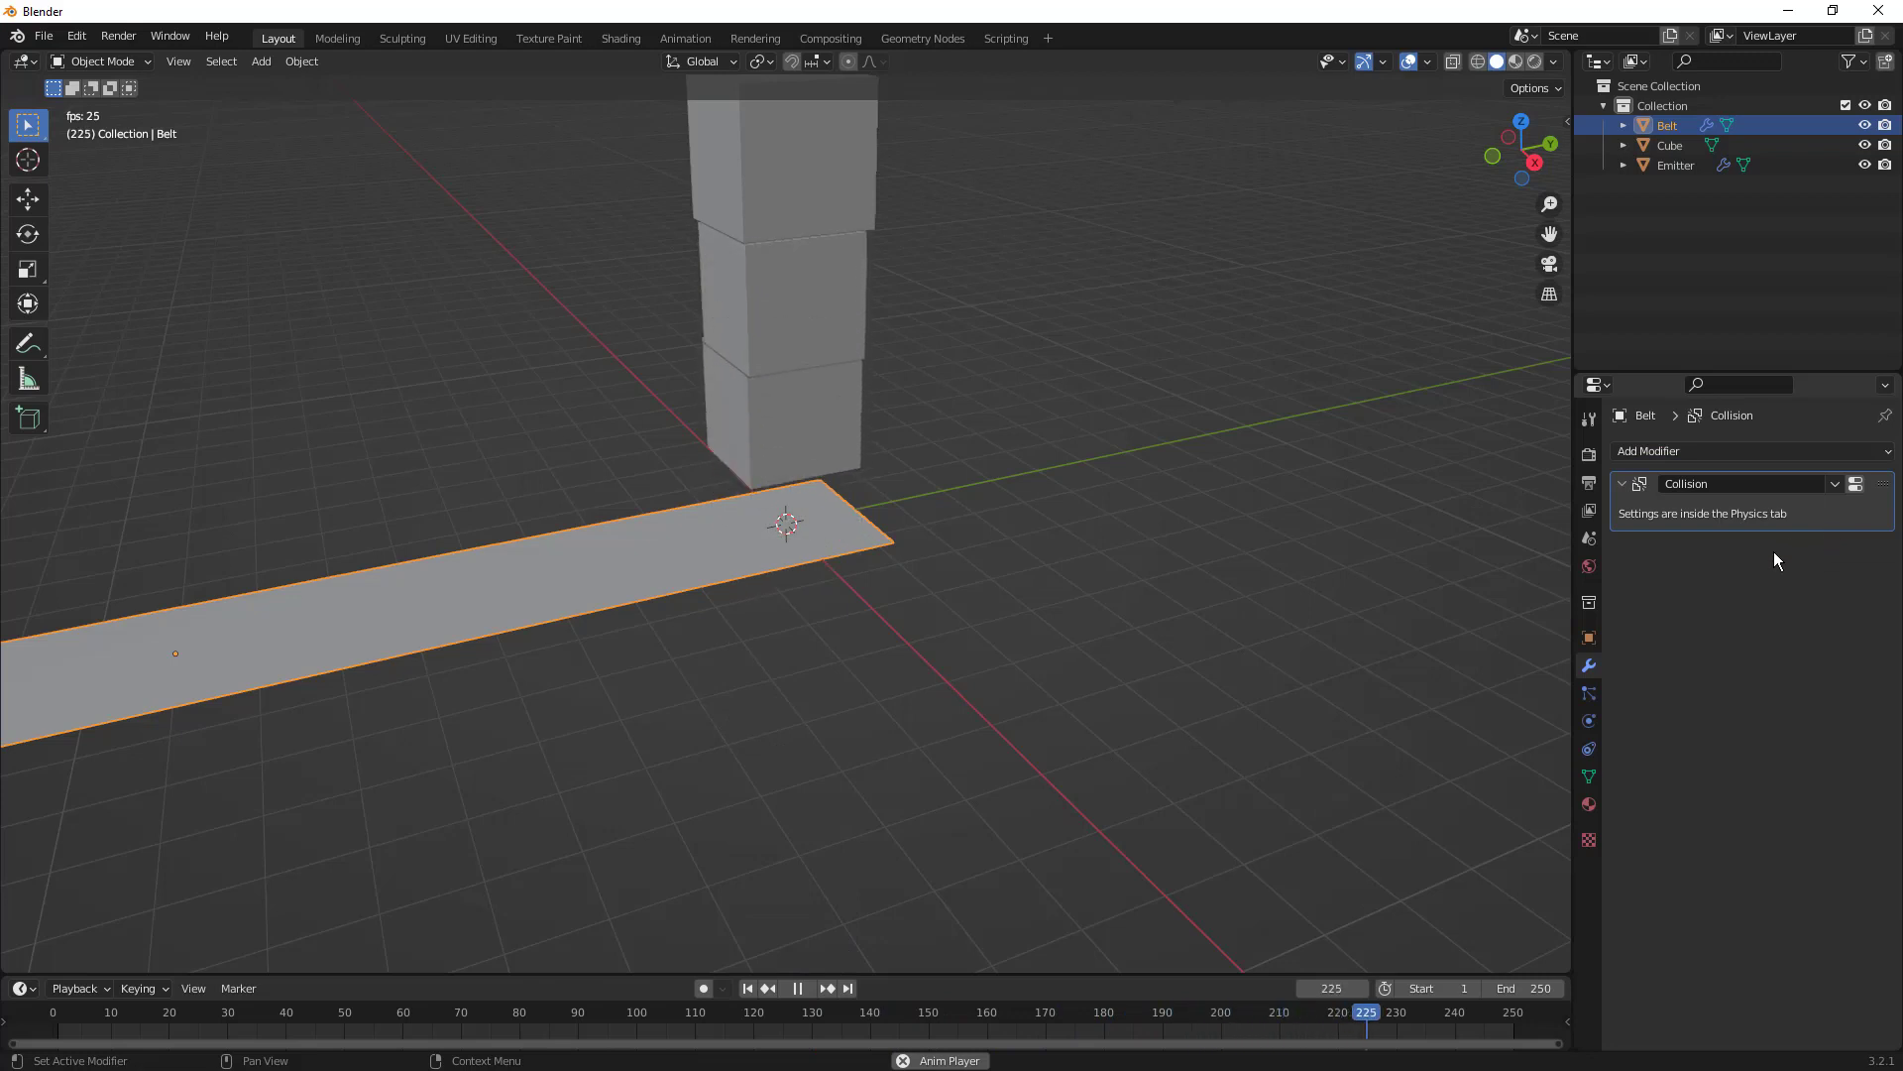
click(1589, 722)
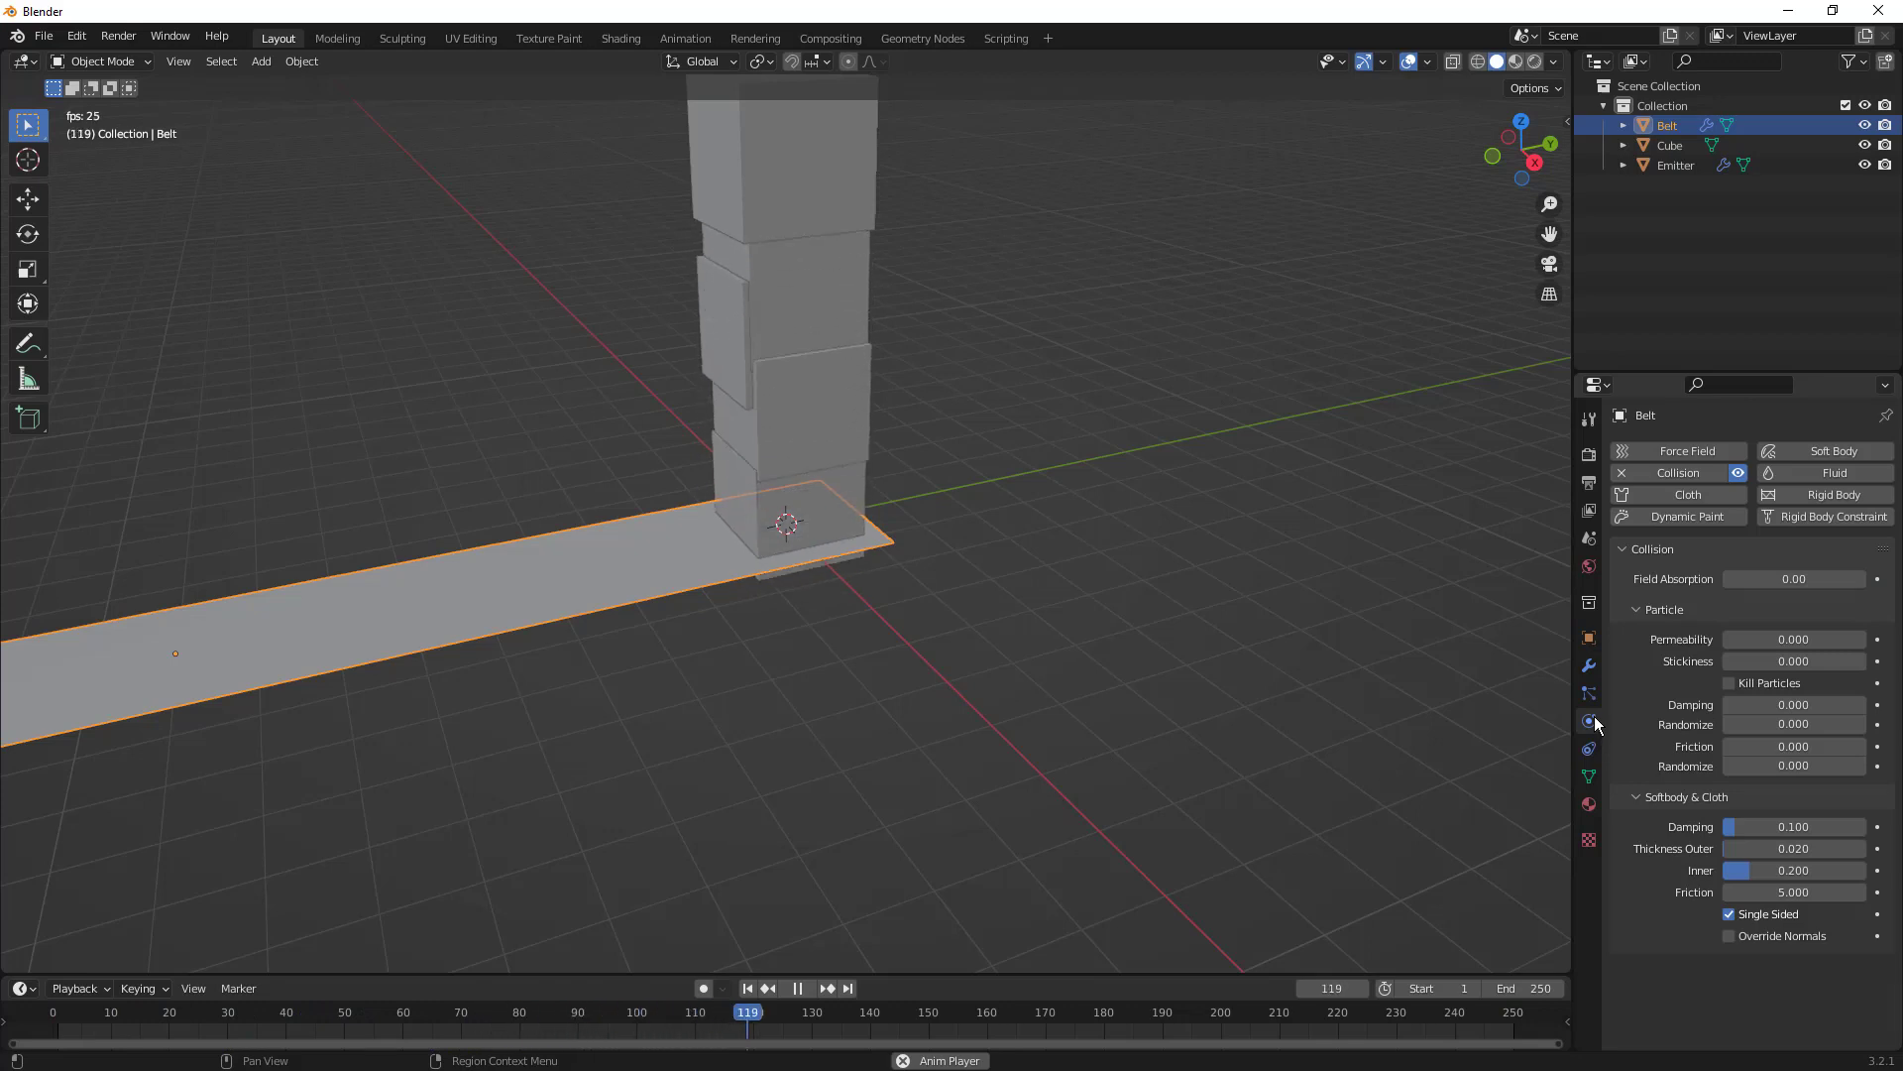
- Set the Belt's particle collision Stickiness to 10, then drag it back to 0
click(1748, 661)
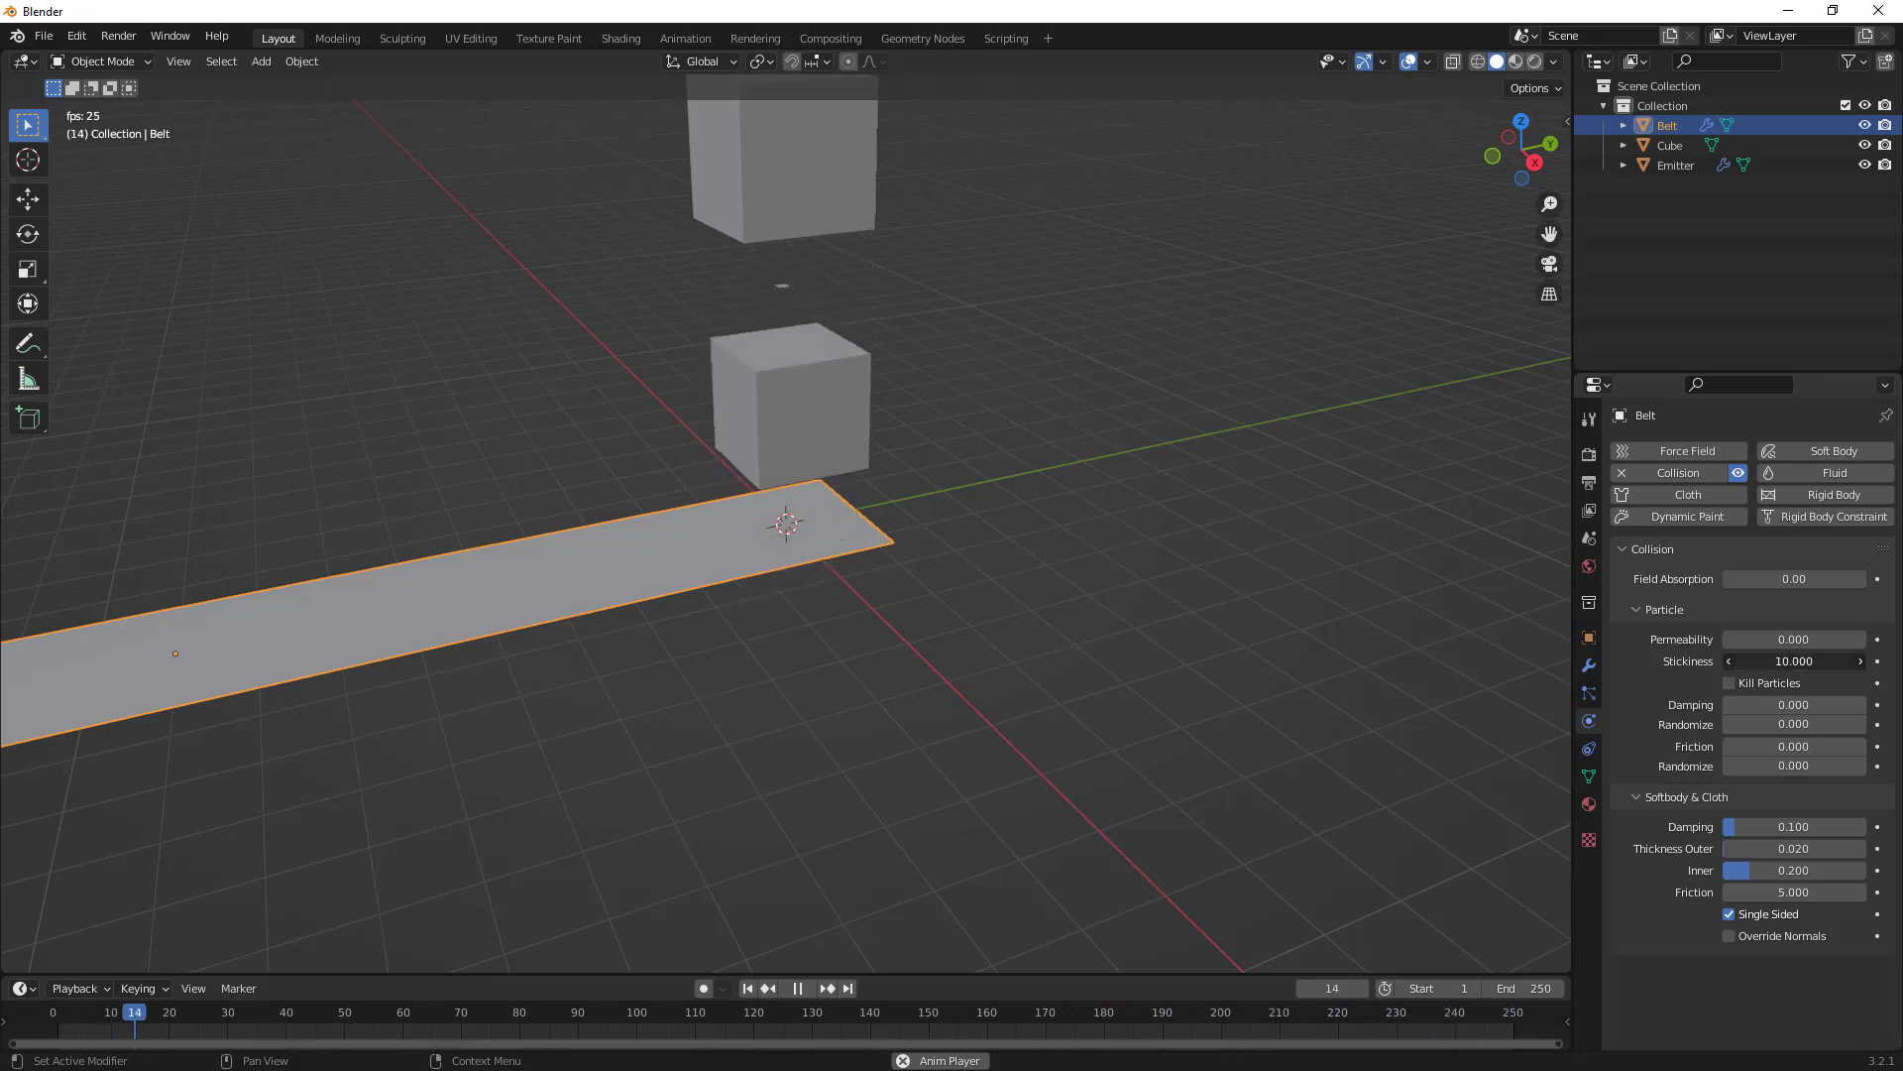
text(10)
key(Return)
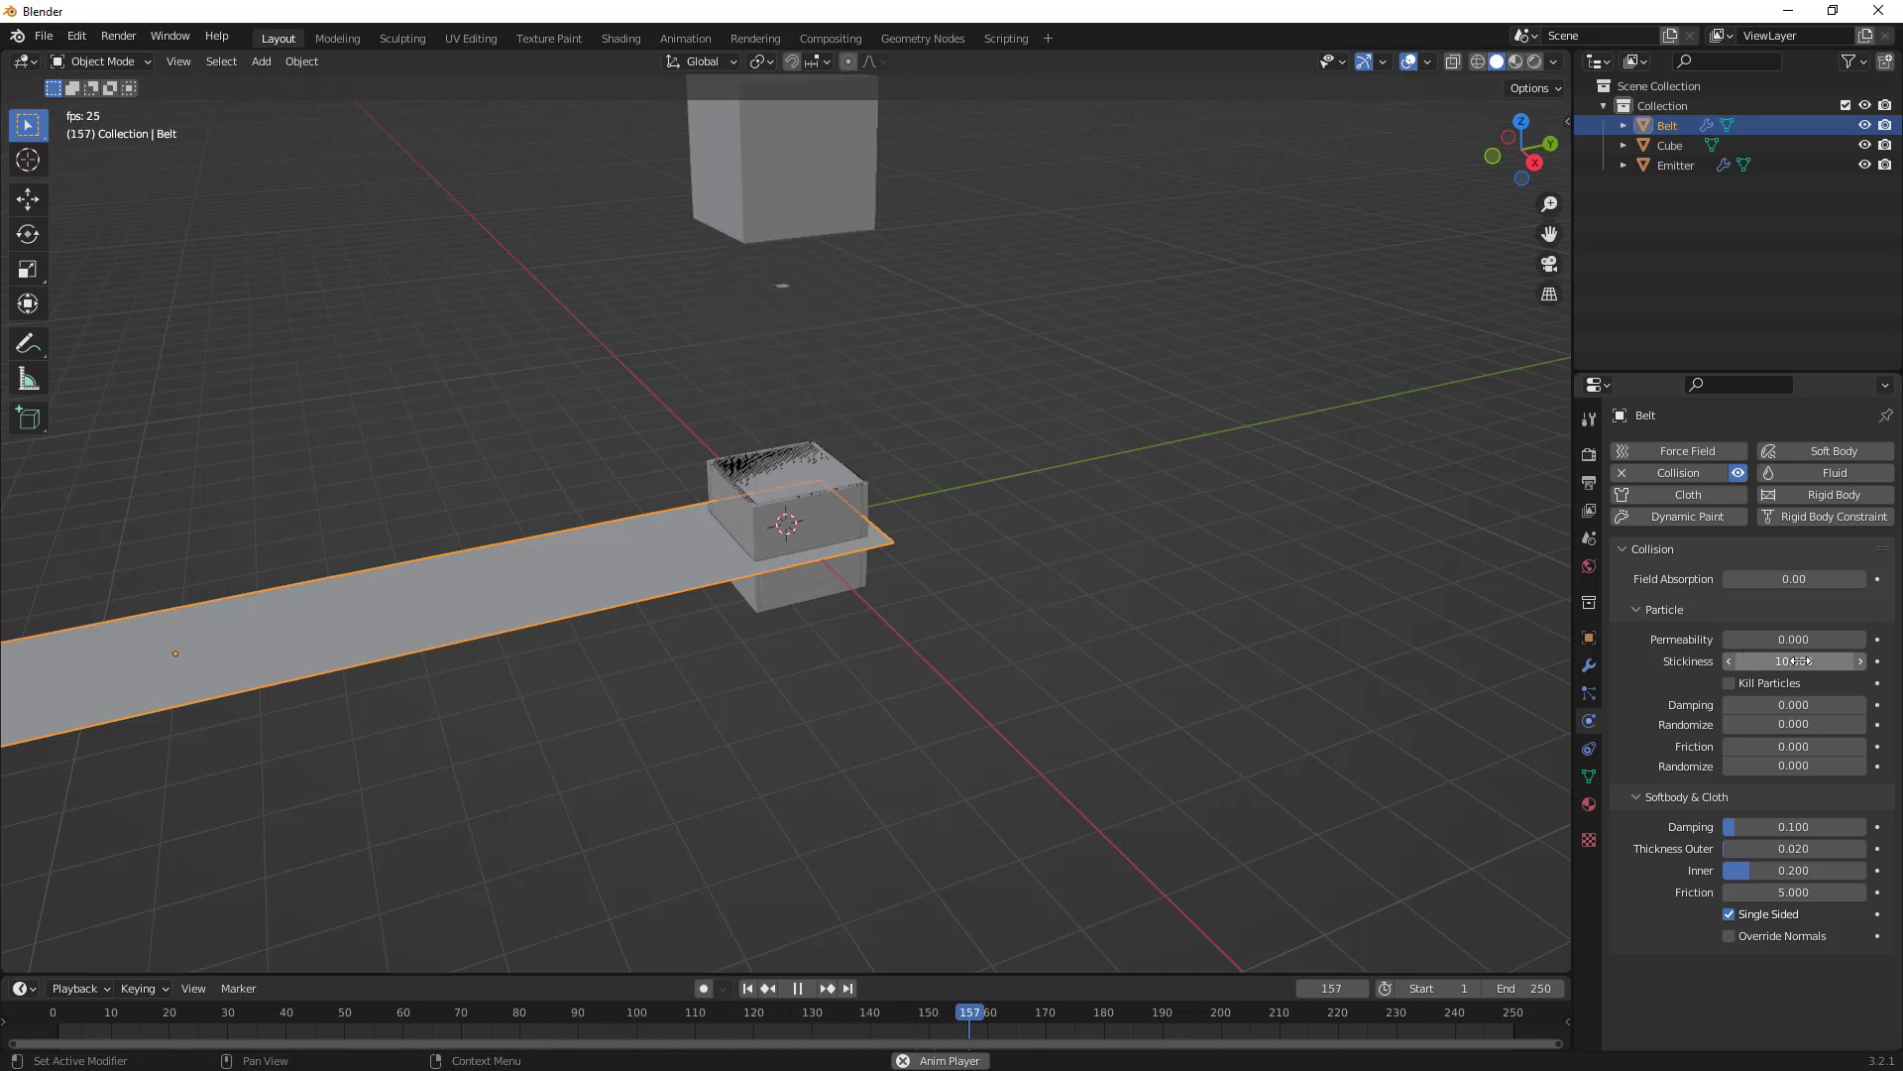
drag(1799, 662, 1842, 704)
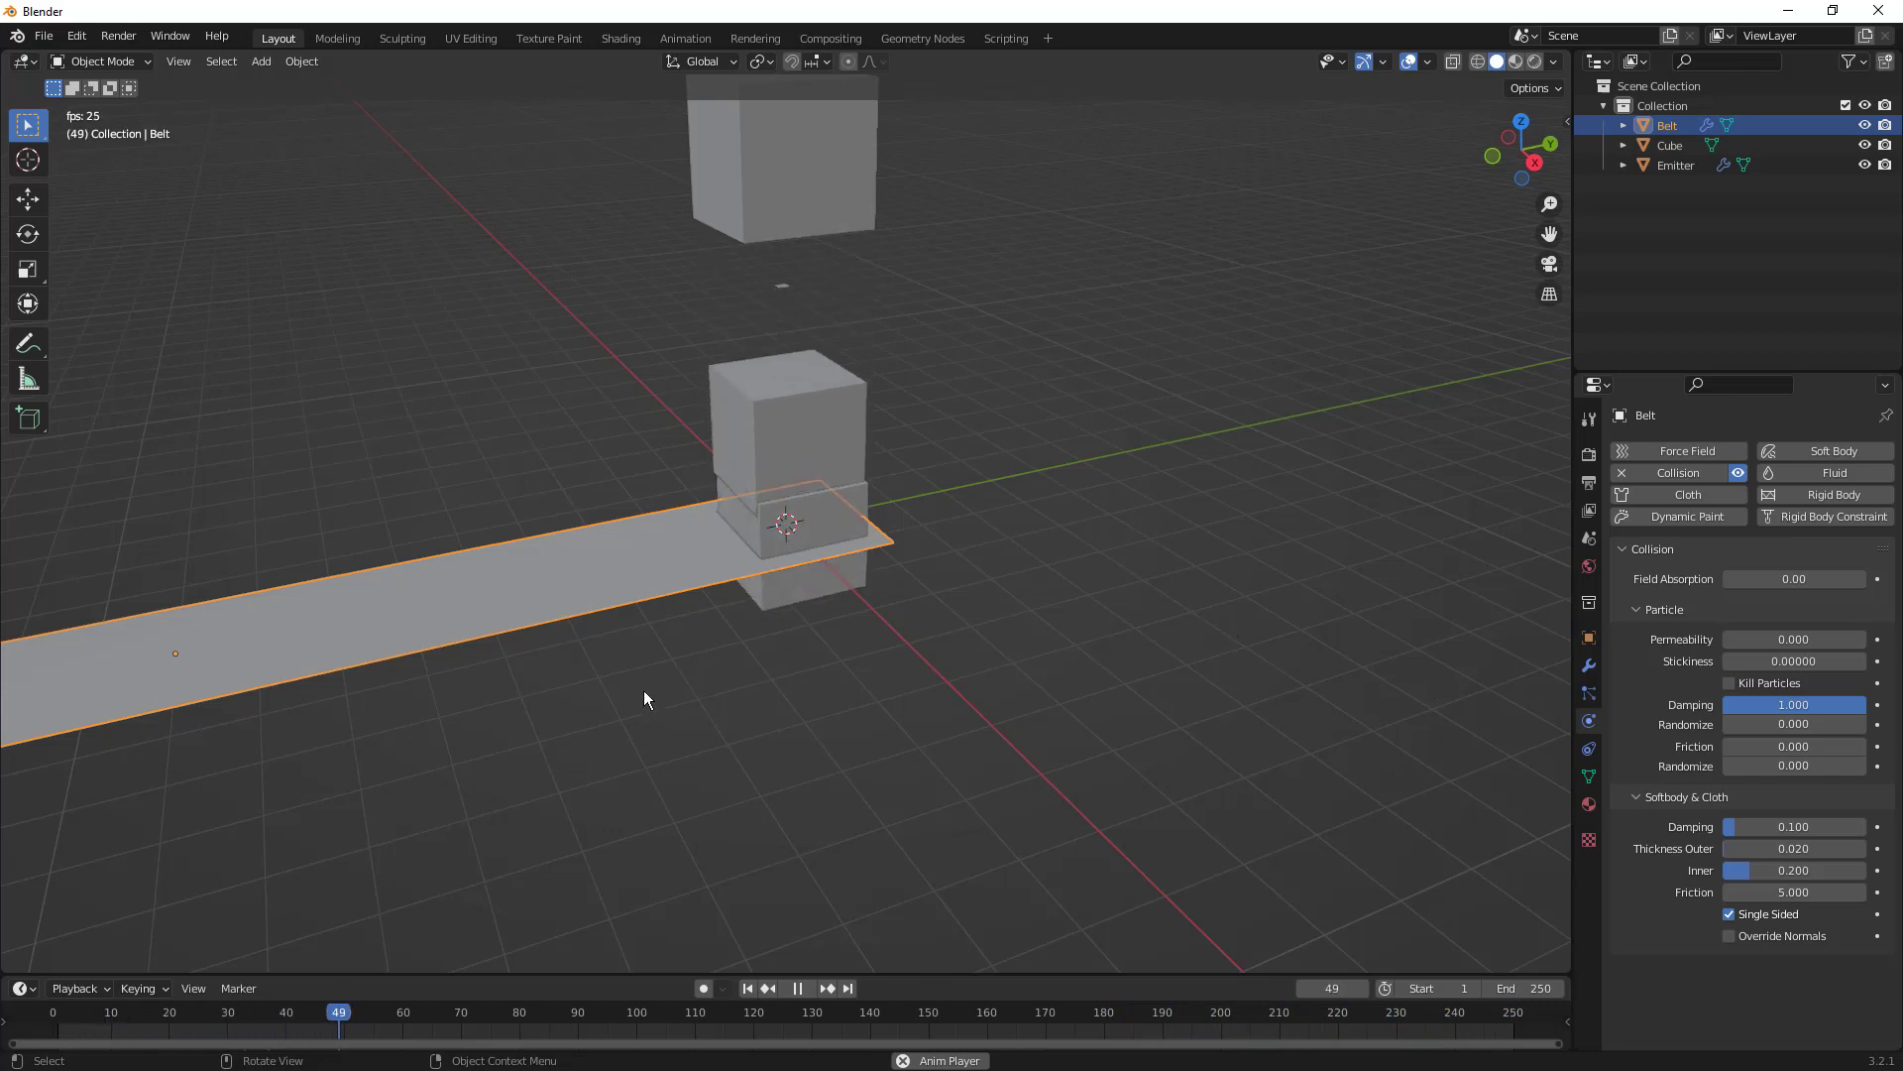
- Stop playback, return to frame 1 and keyframe the Belt's location there
click(710, 774)
click(800, 987)
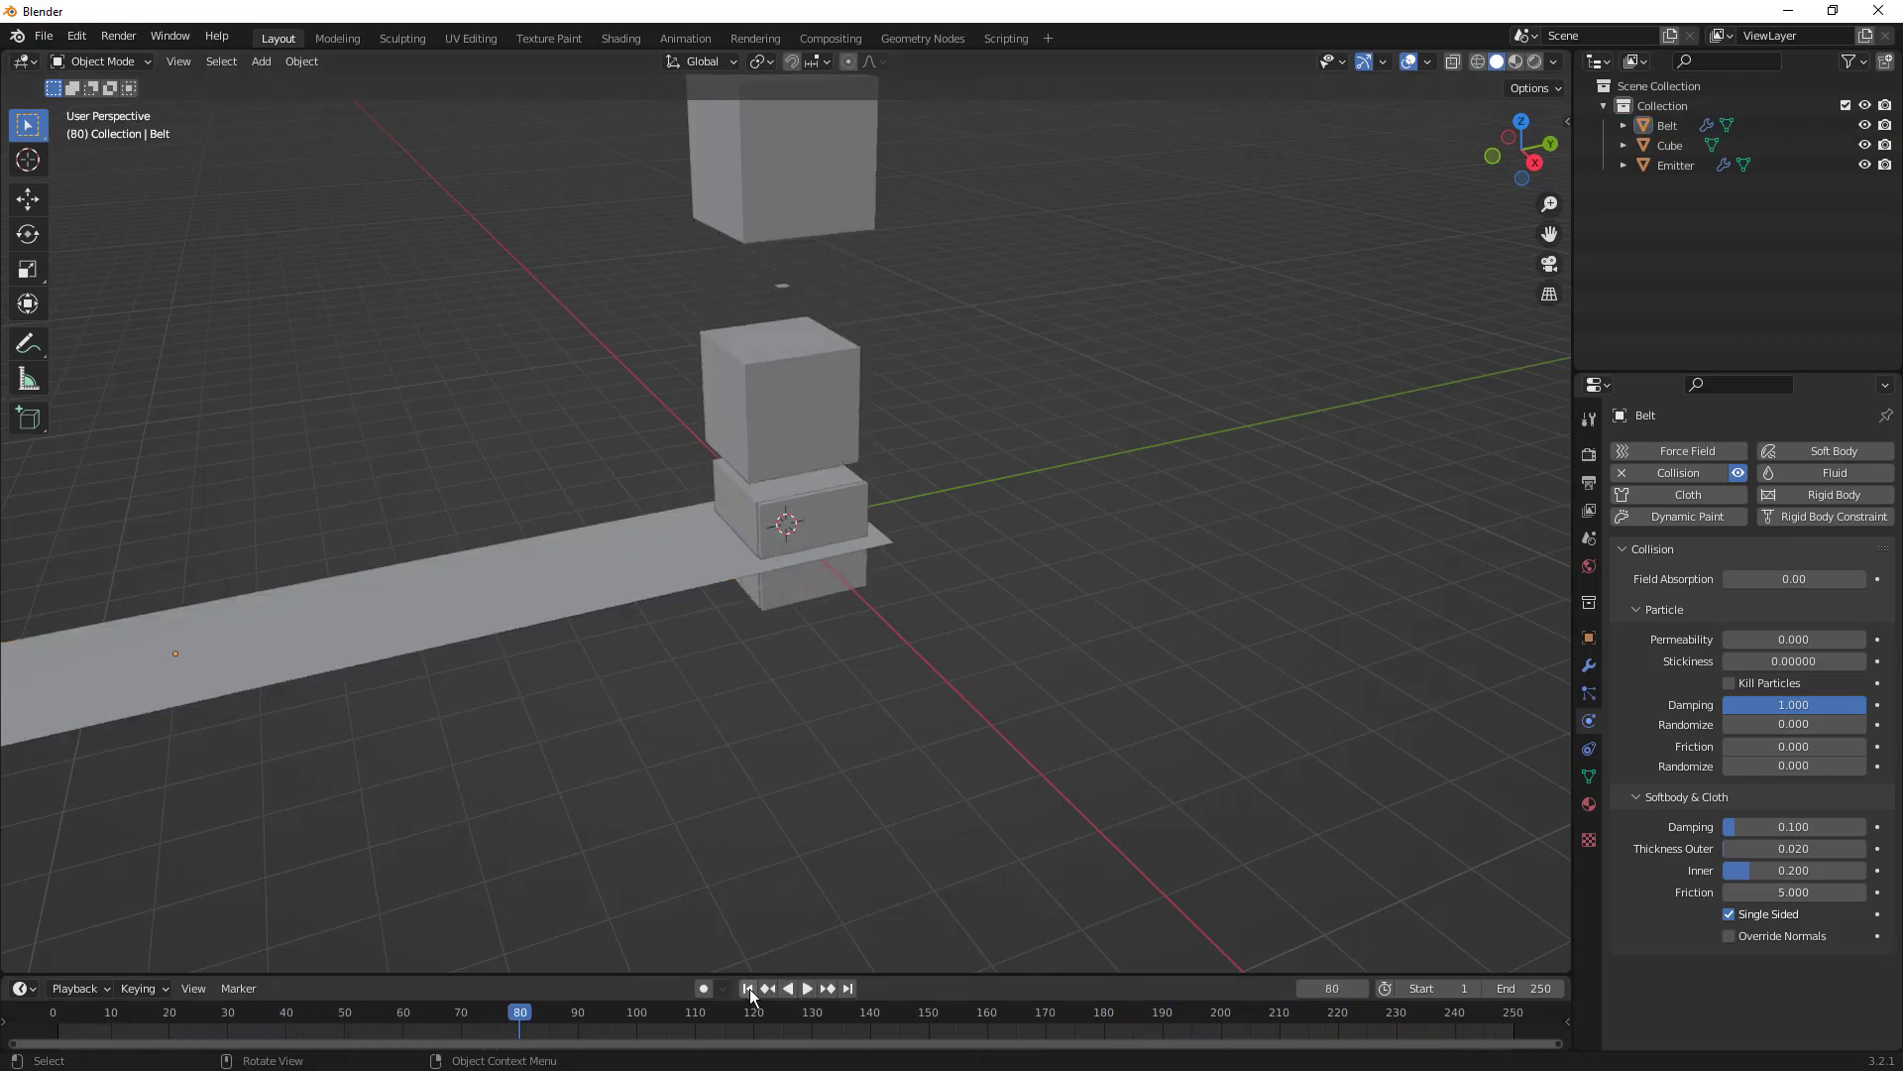
click(749, 988)
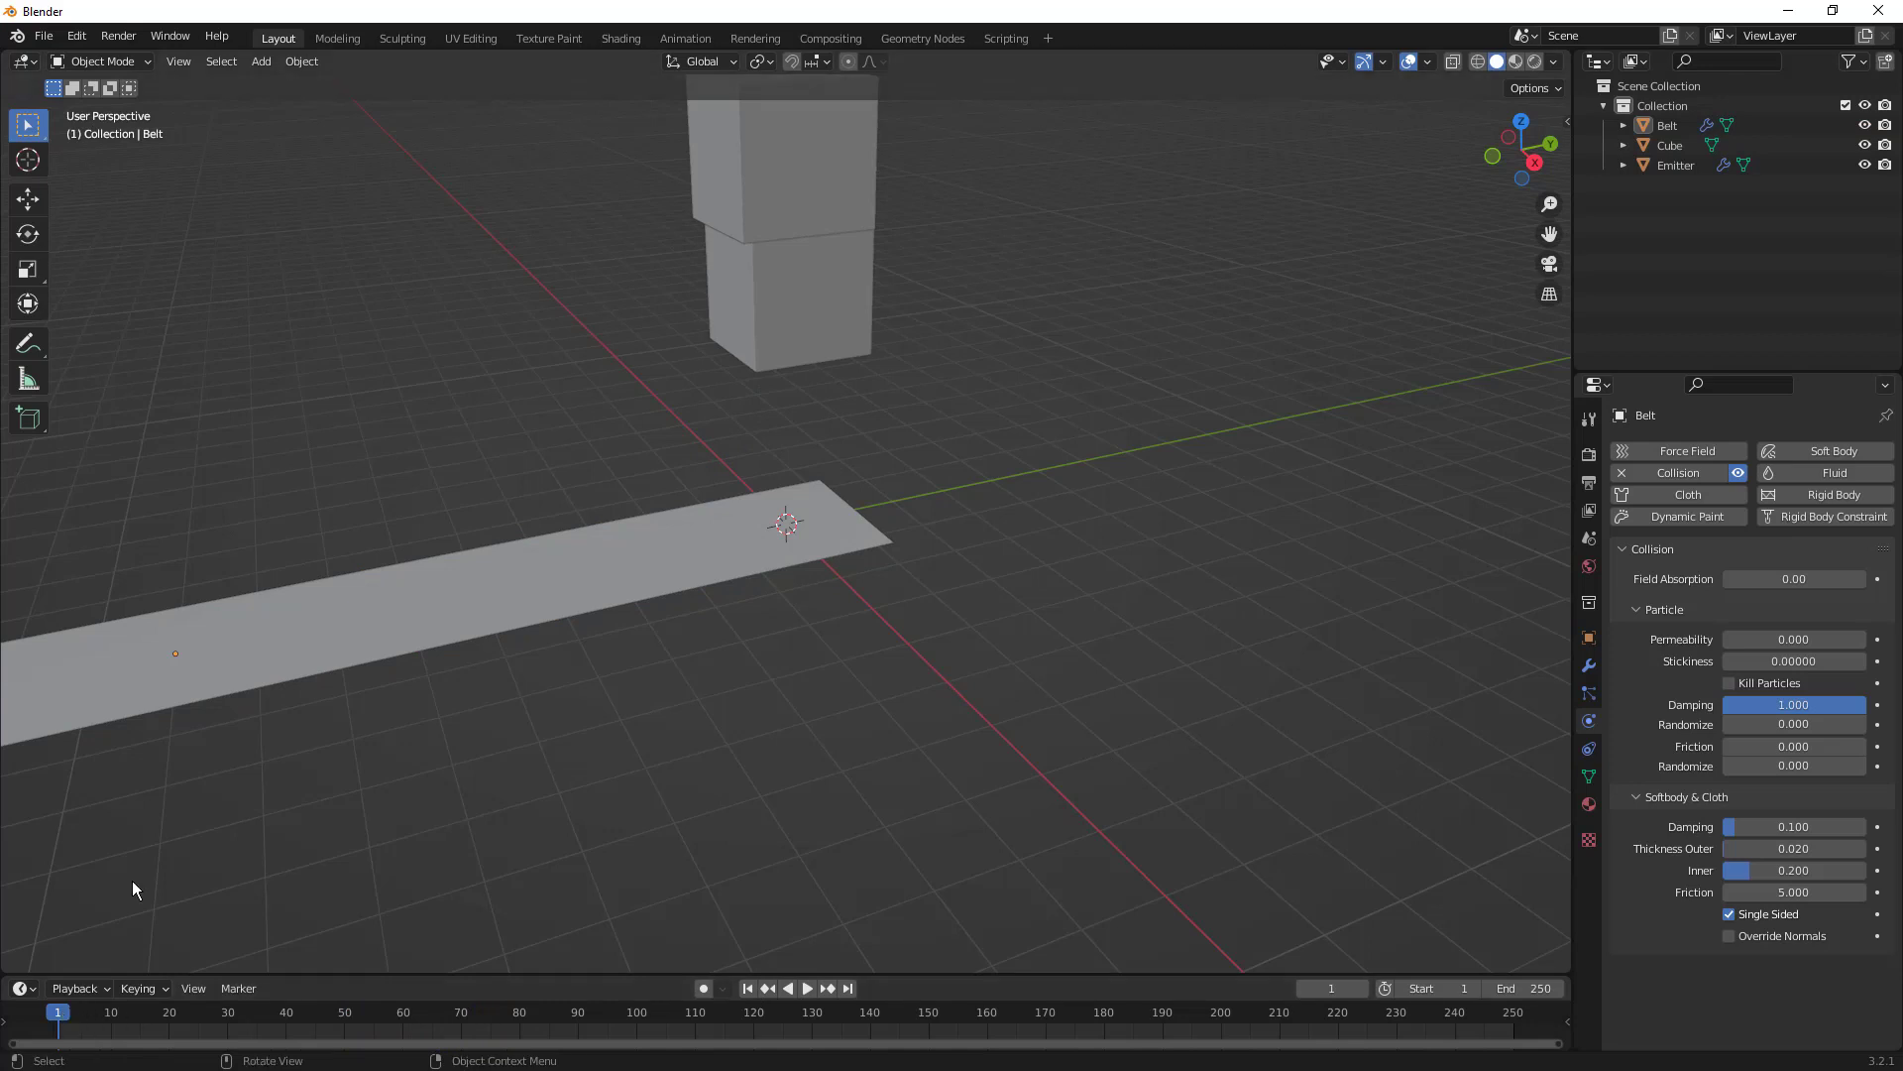
click(262, 645)
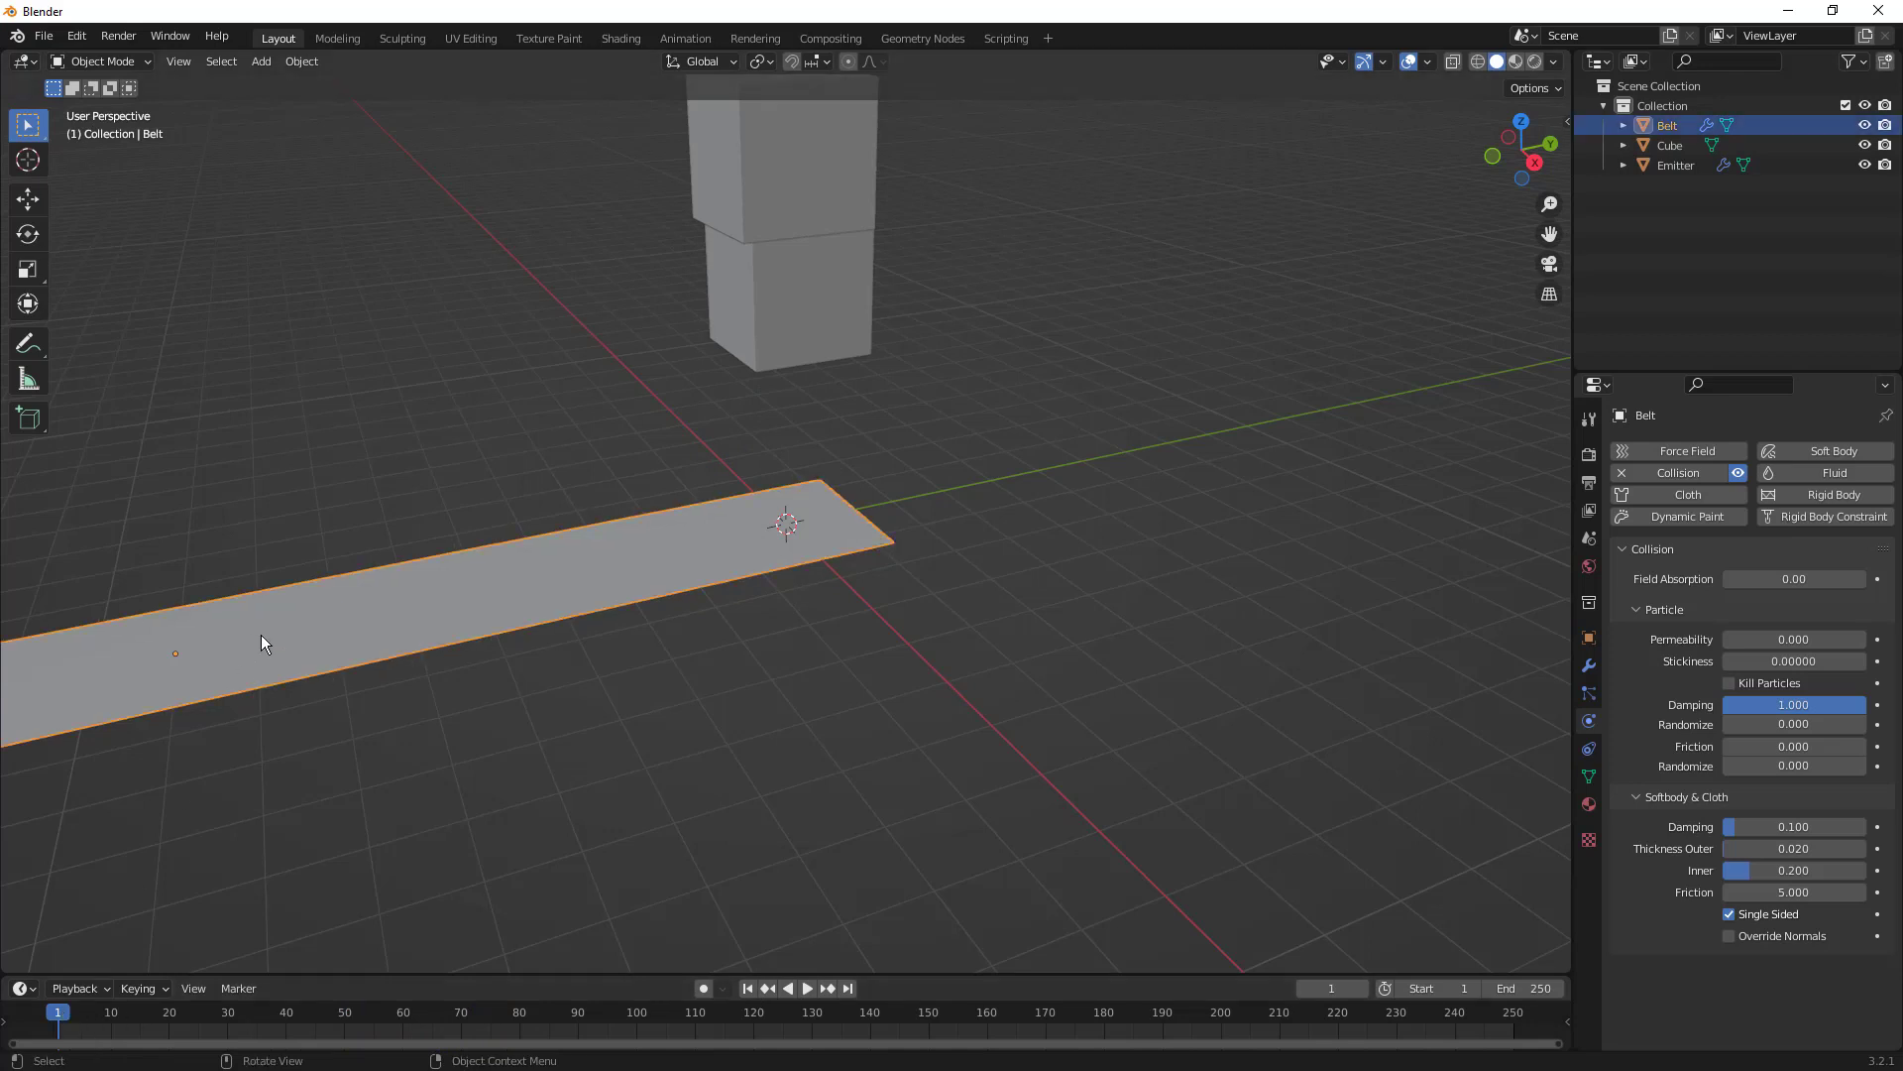
key(i)
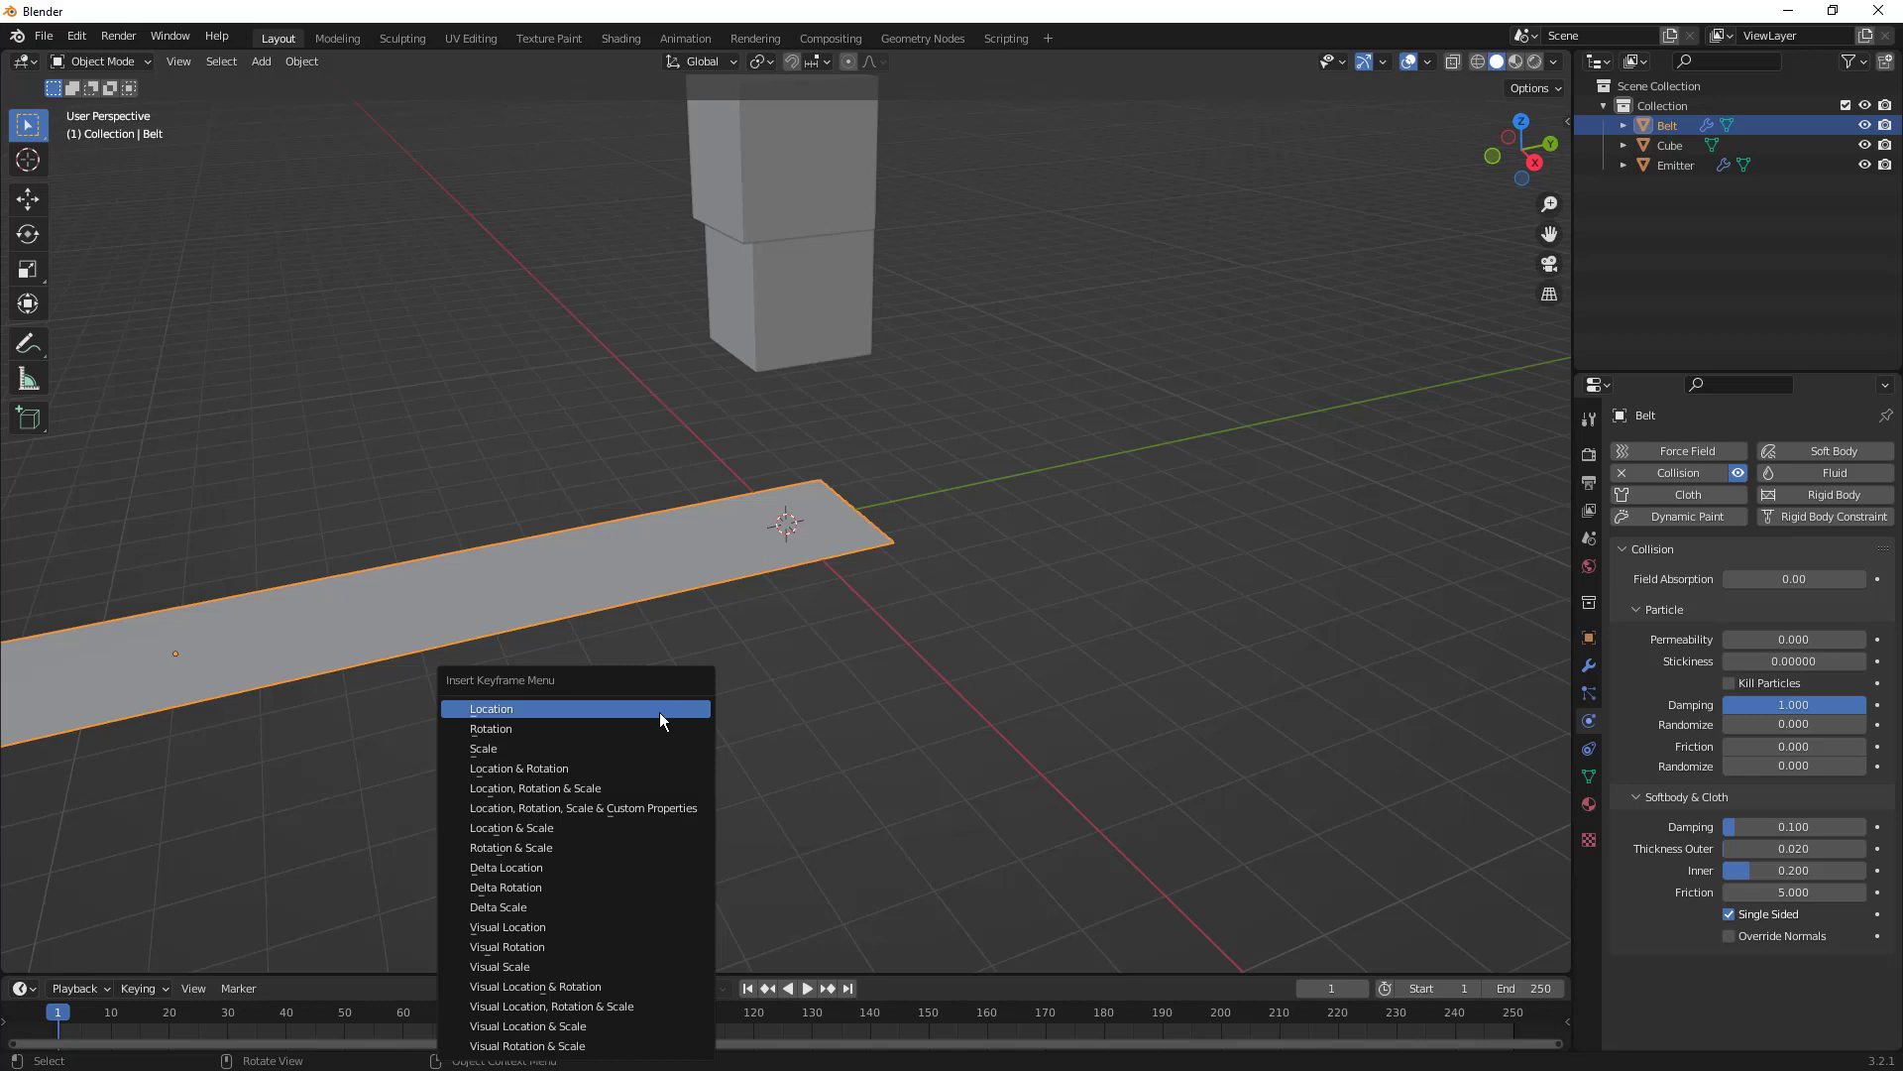
click(552, 709)
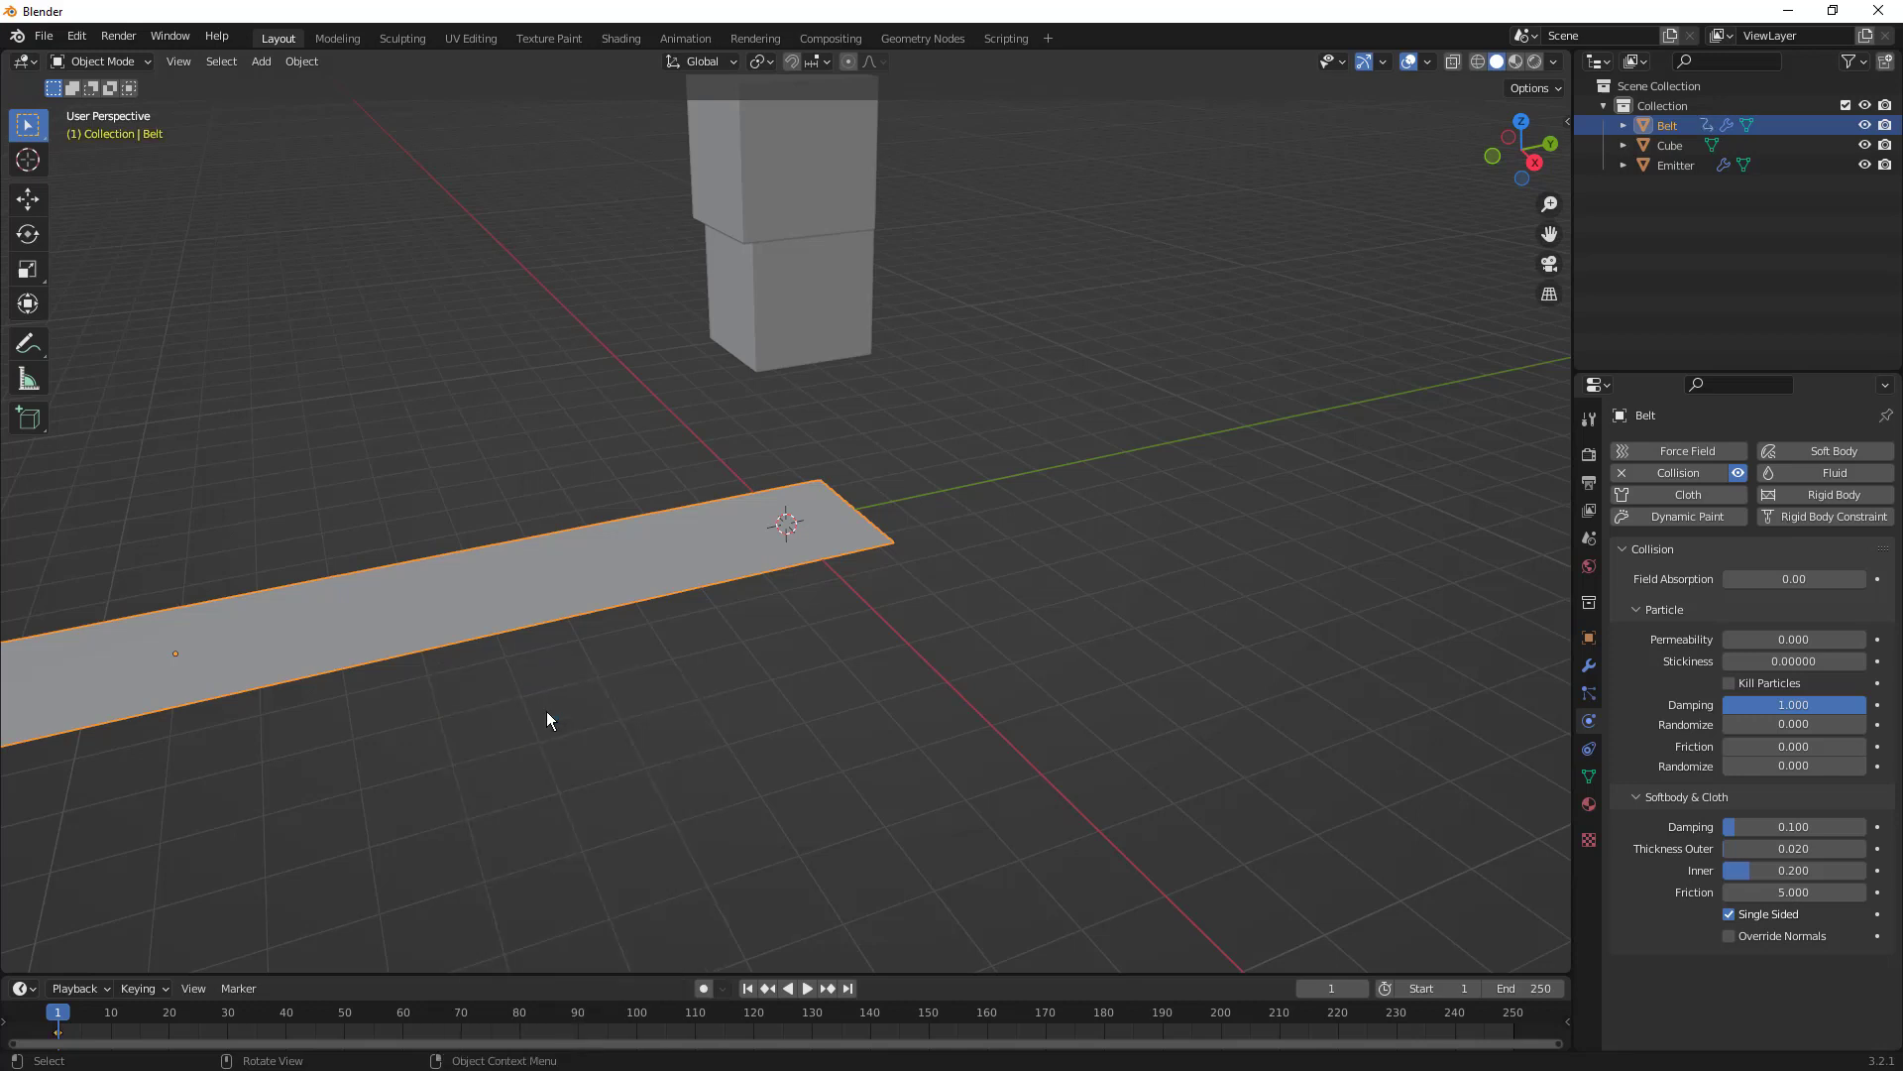
- At frame 200, slide the Belt along Y, keyframe its location, and replay from the start
drag(59, 1017, 1170, 1021)
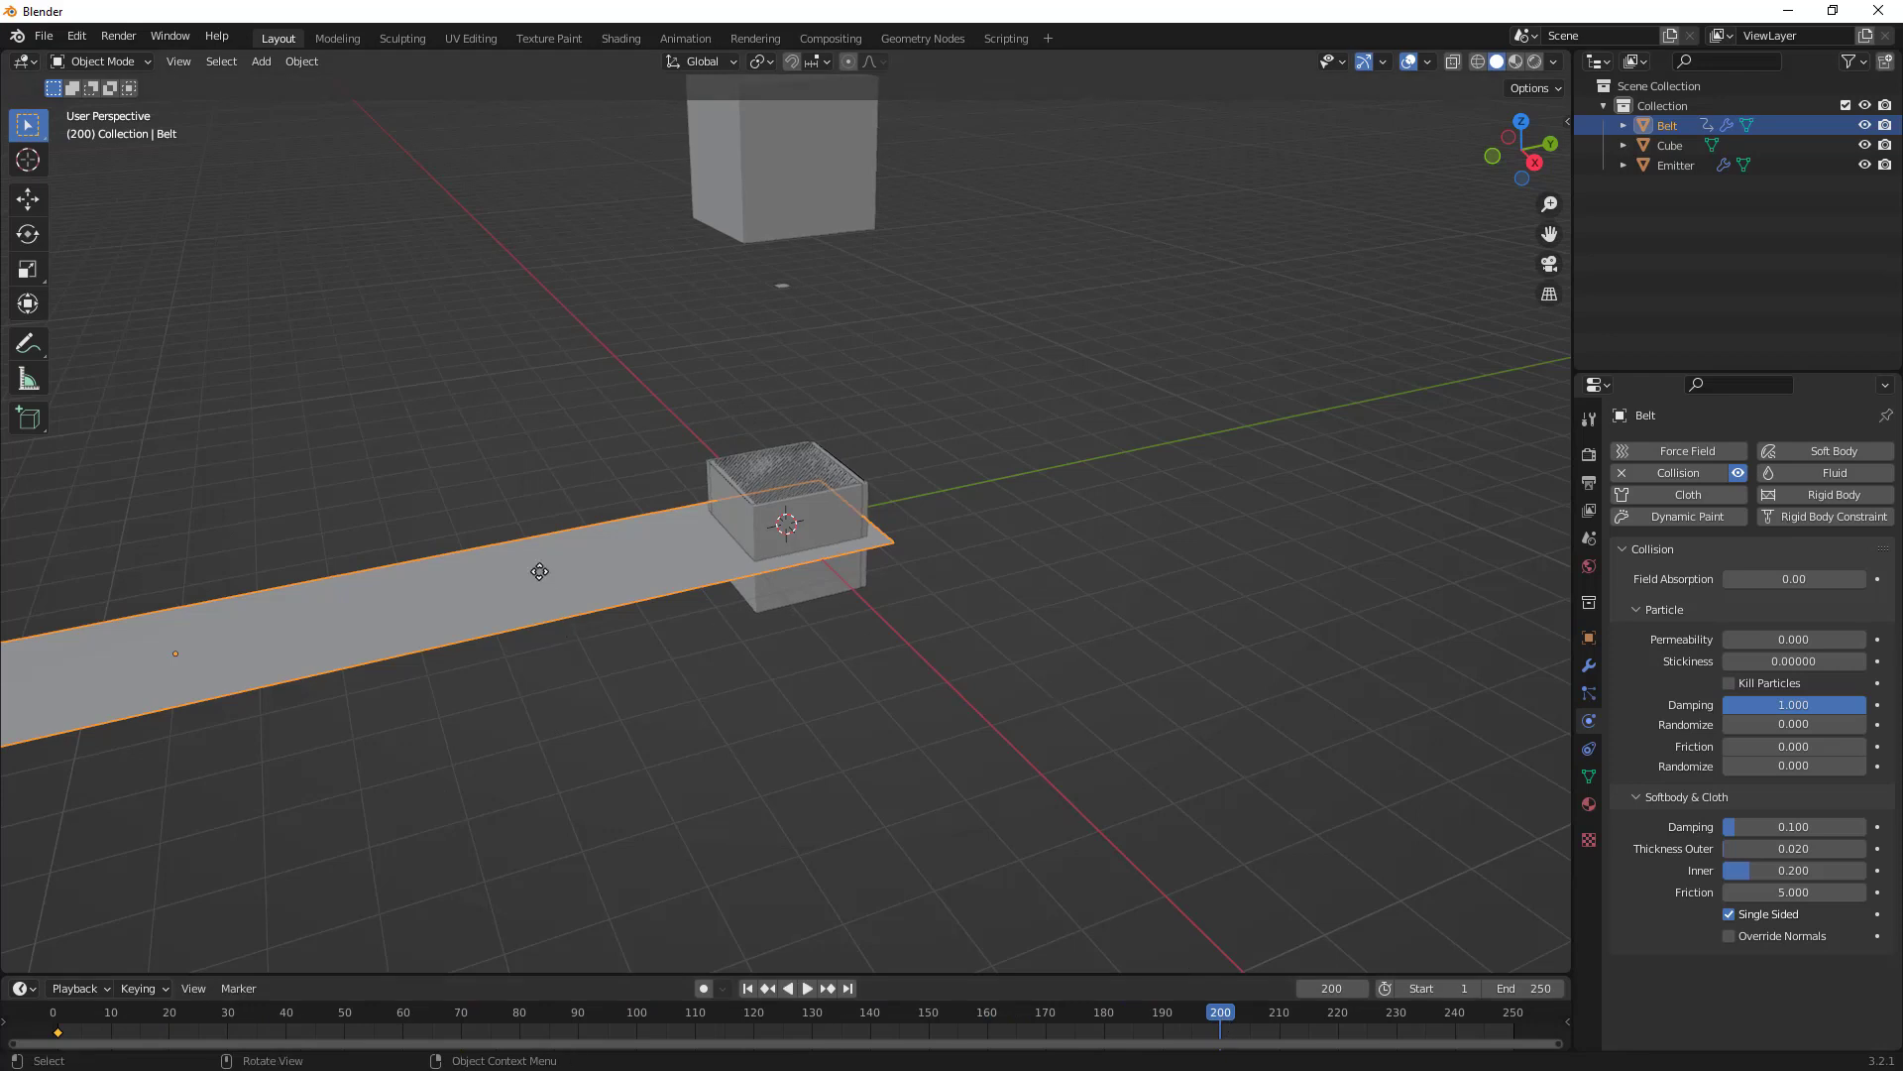
key(g)
key(y)
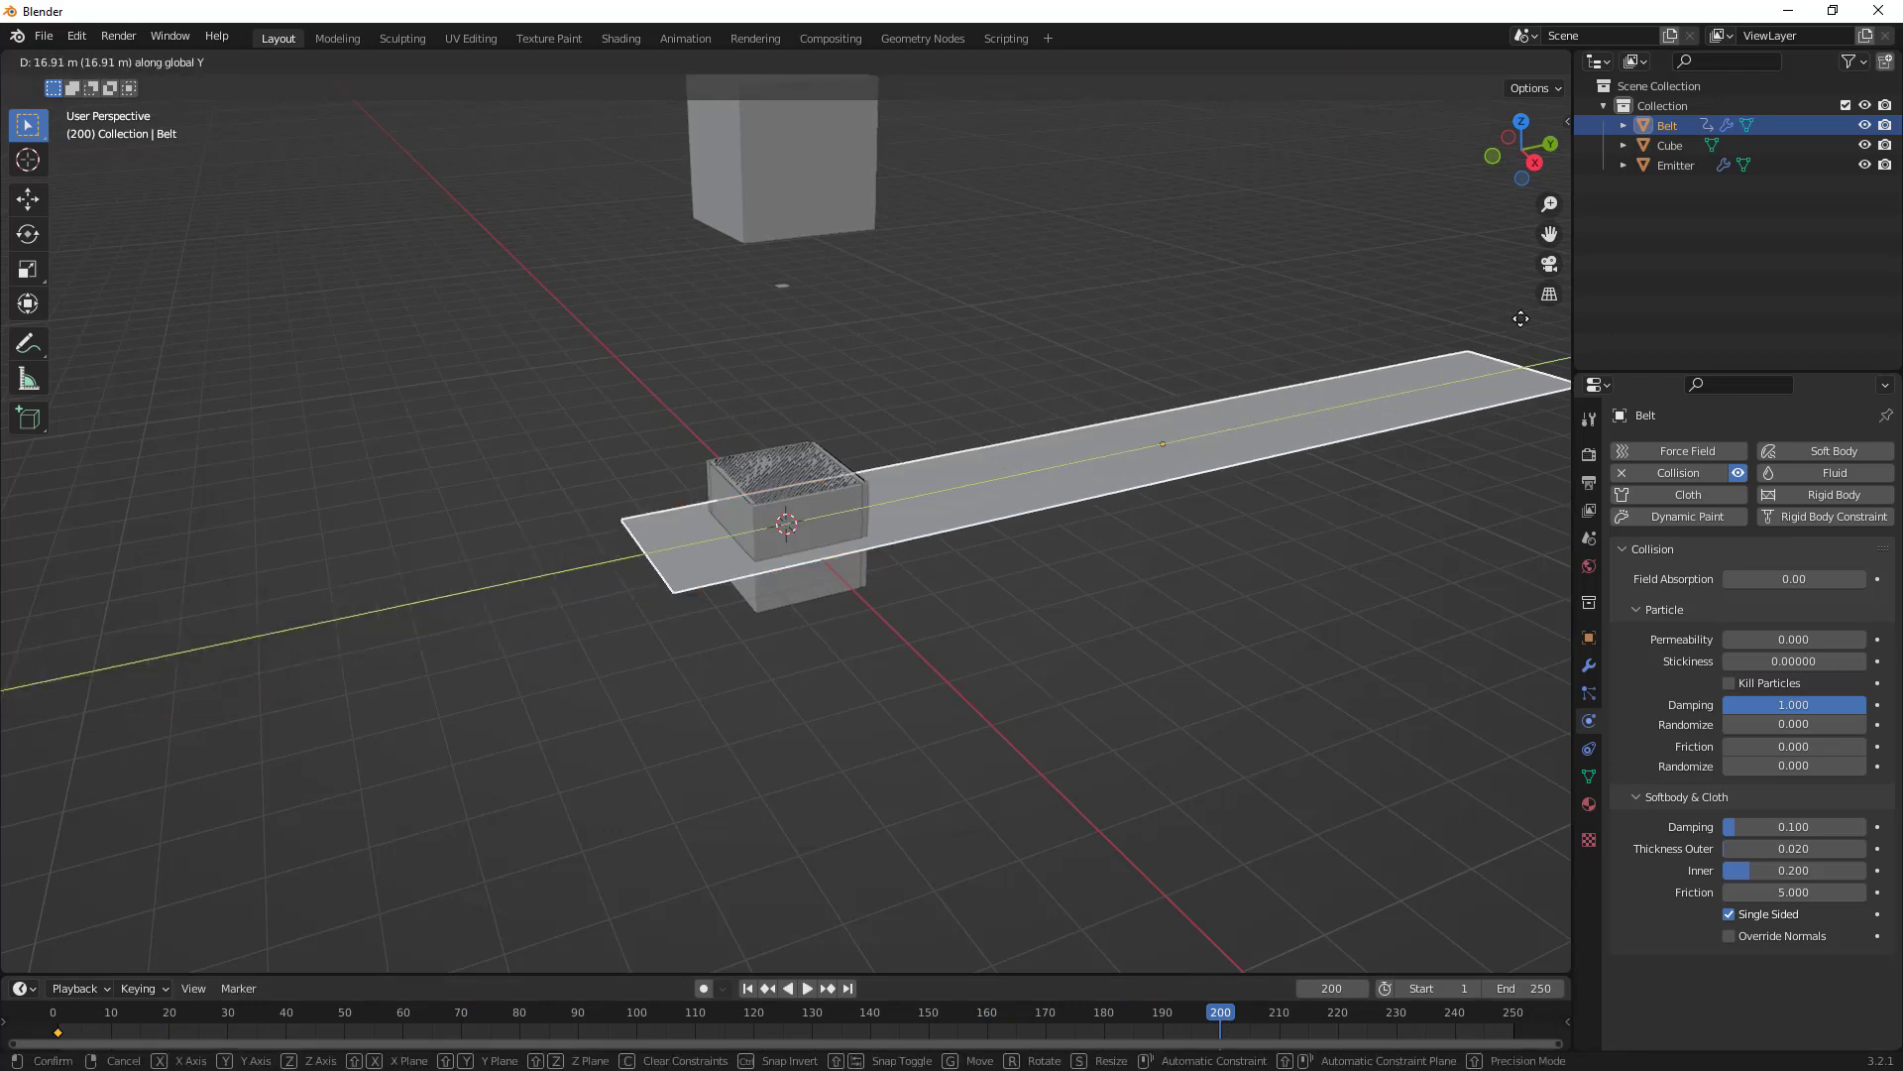
click(1560, 311)
key(i)
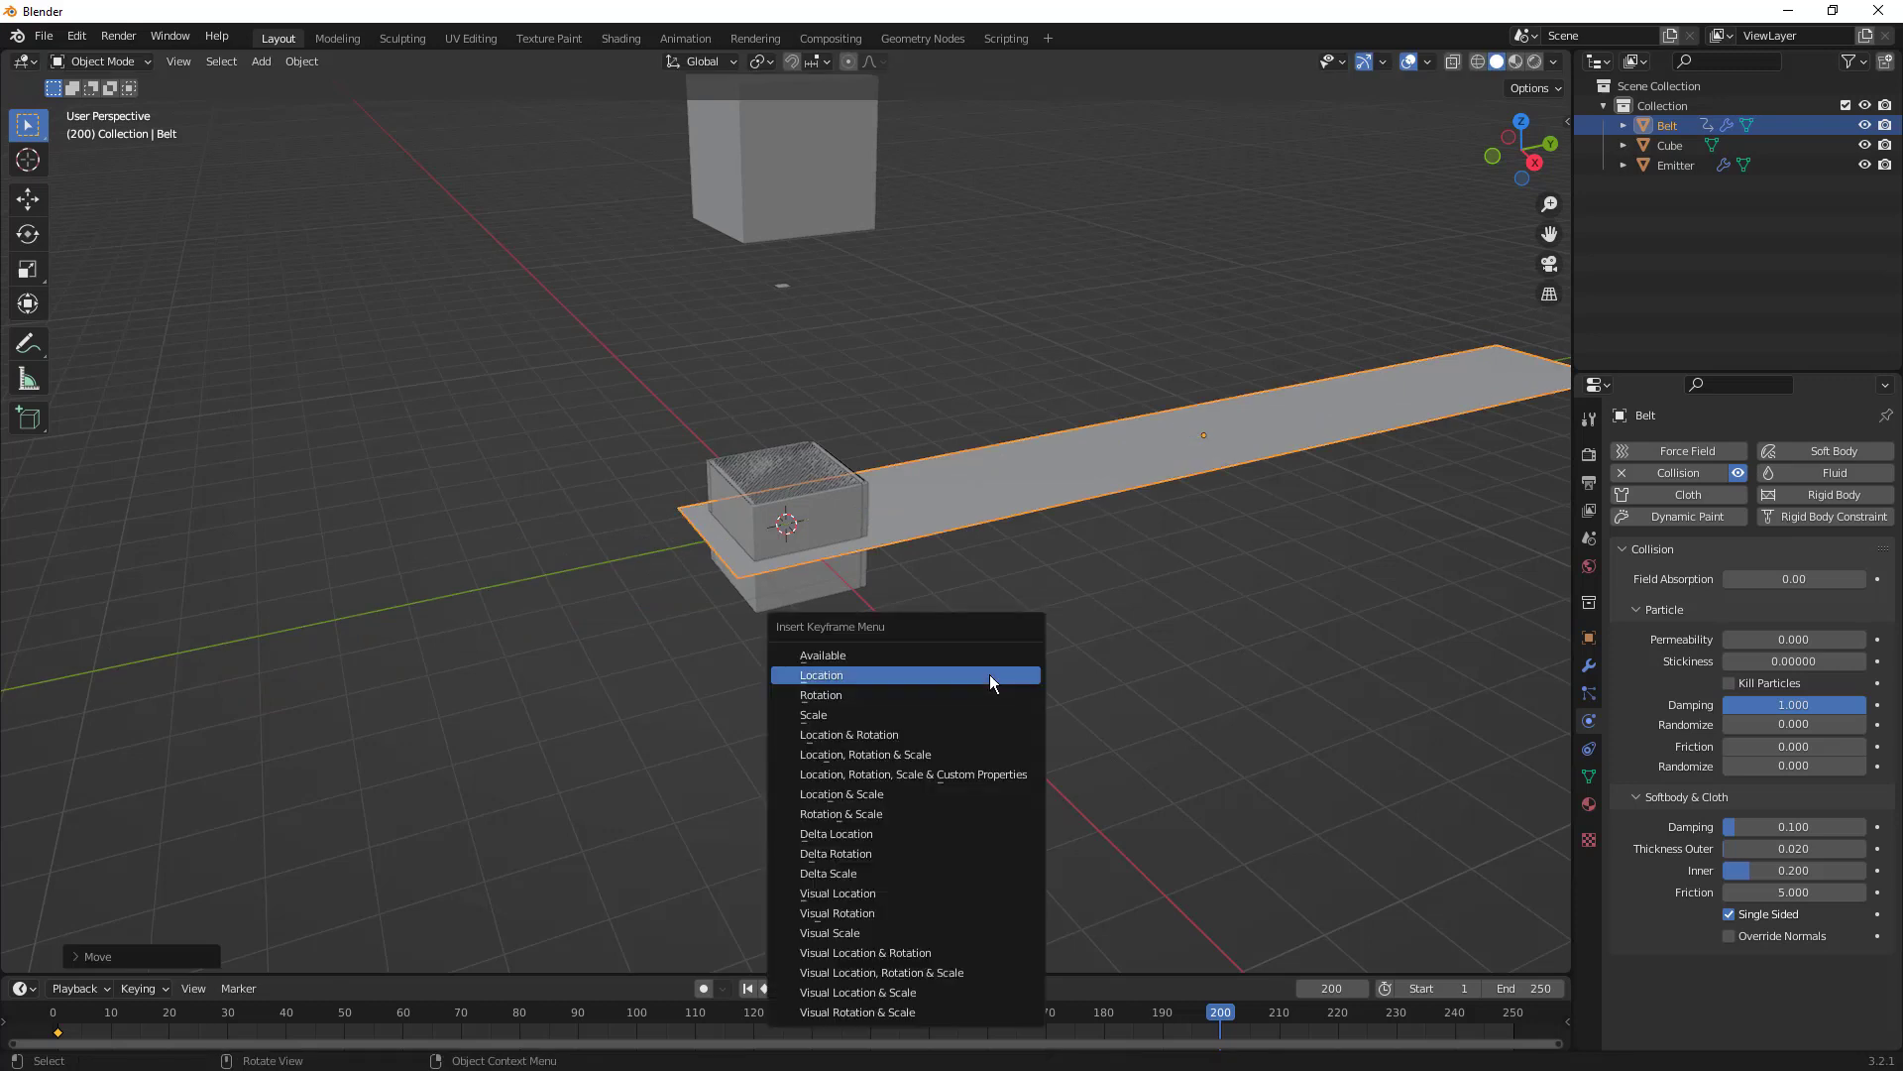
click(990, 674)
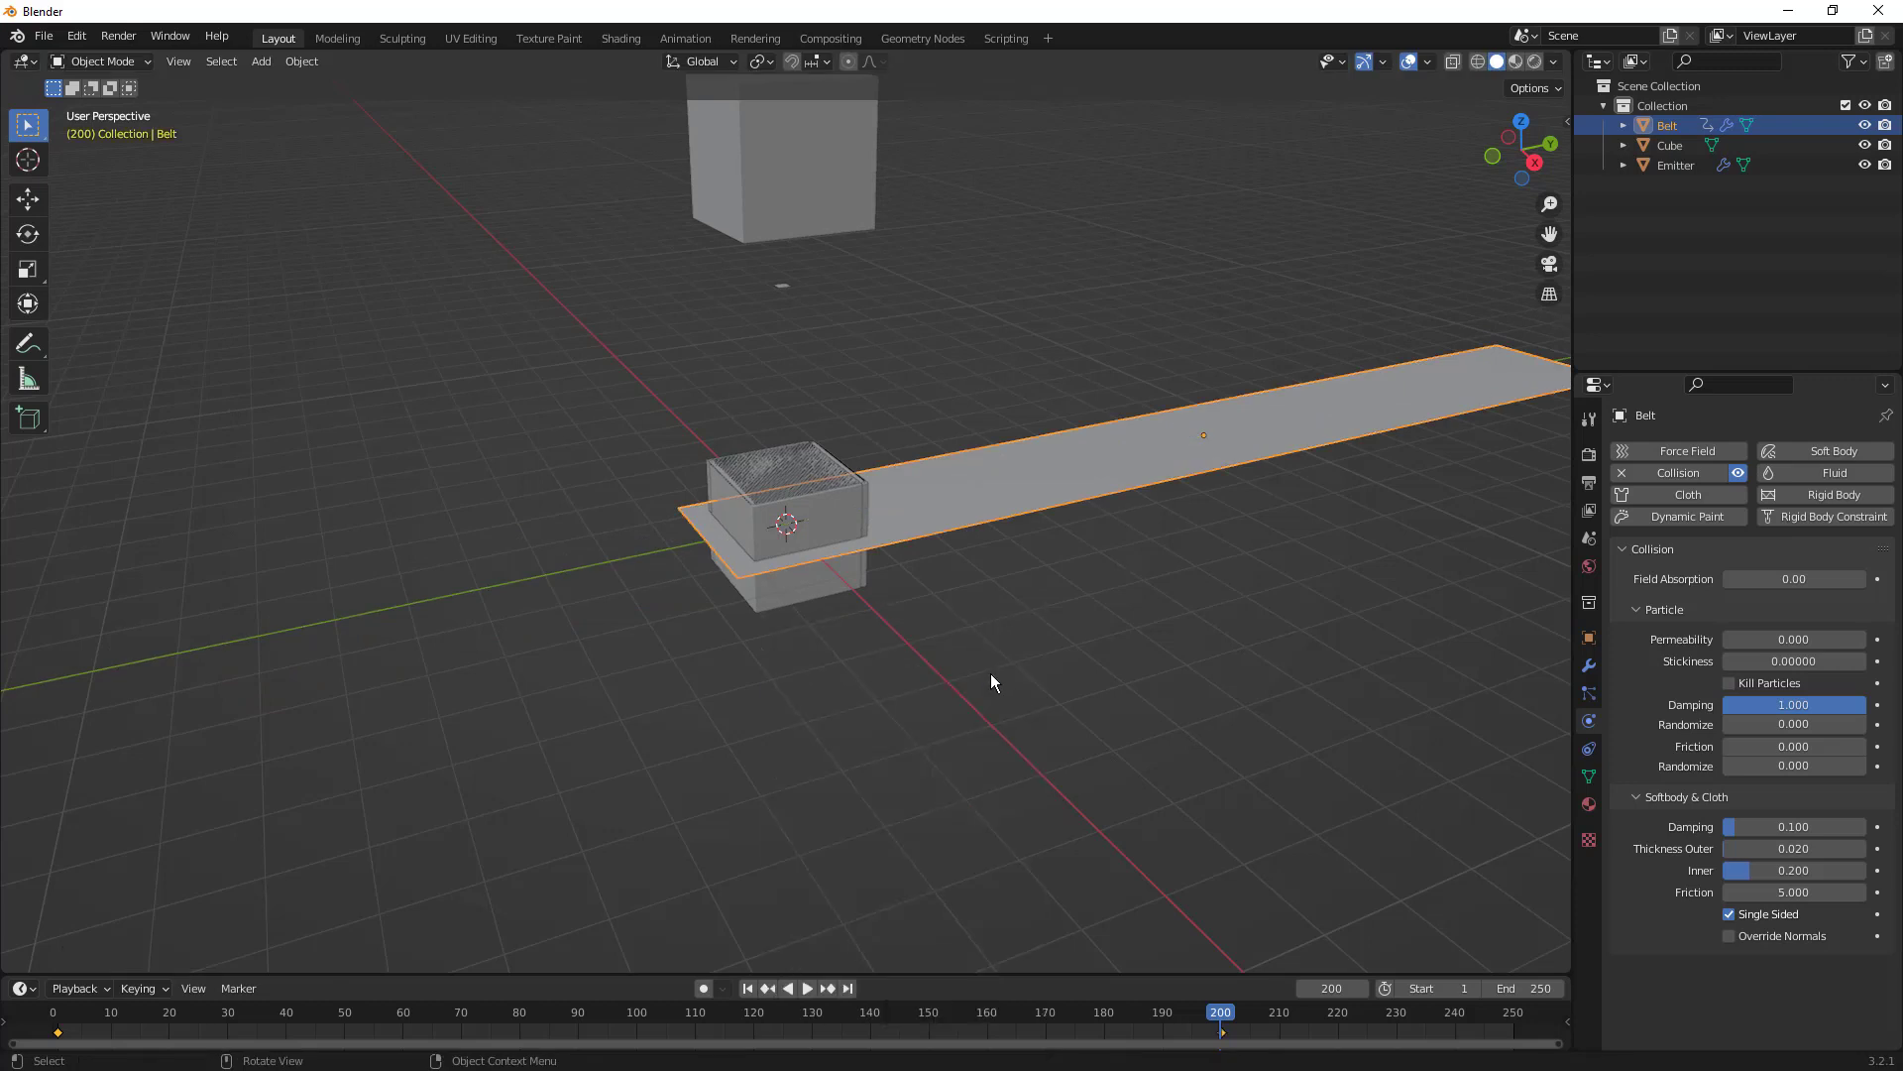
click(749, 990)
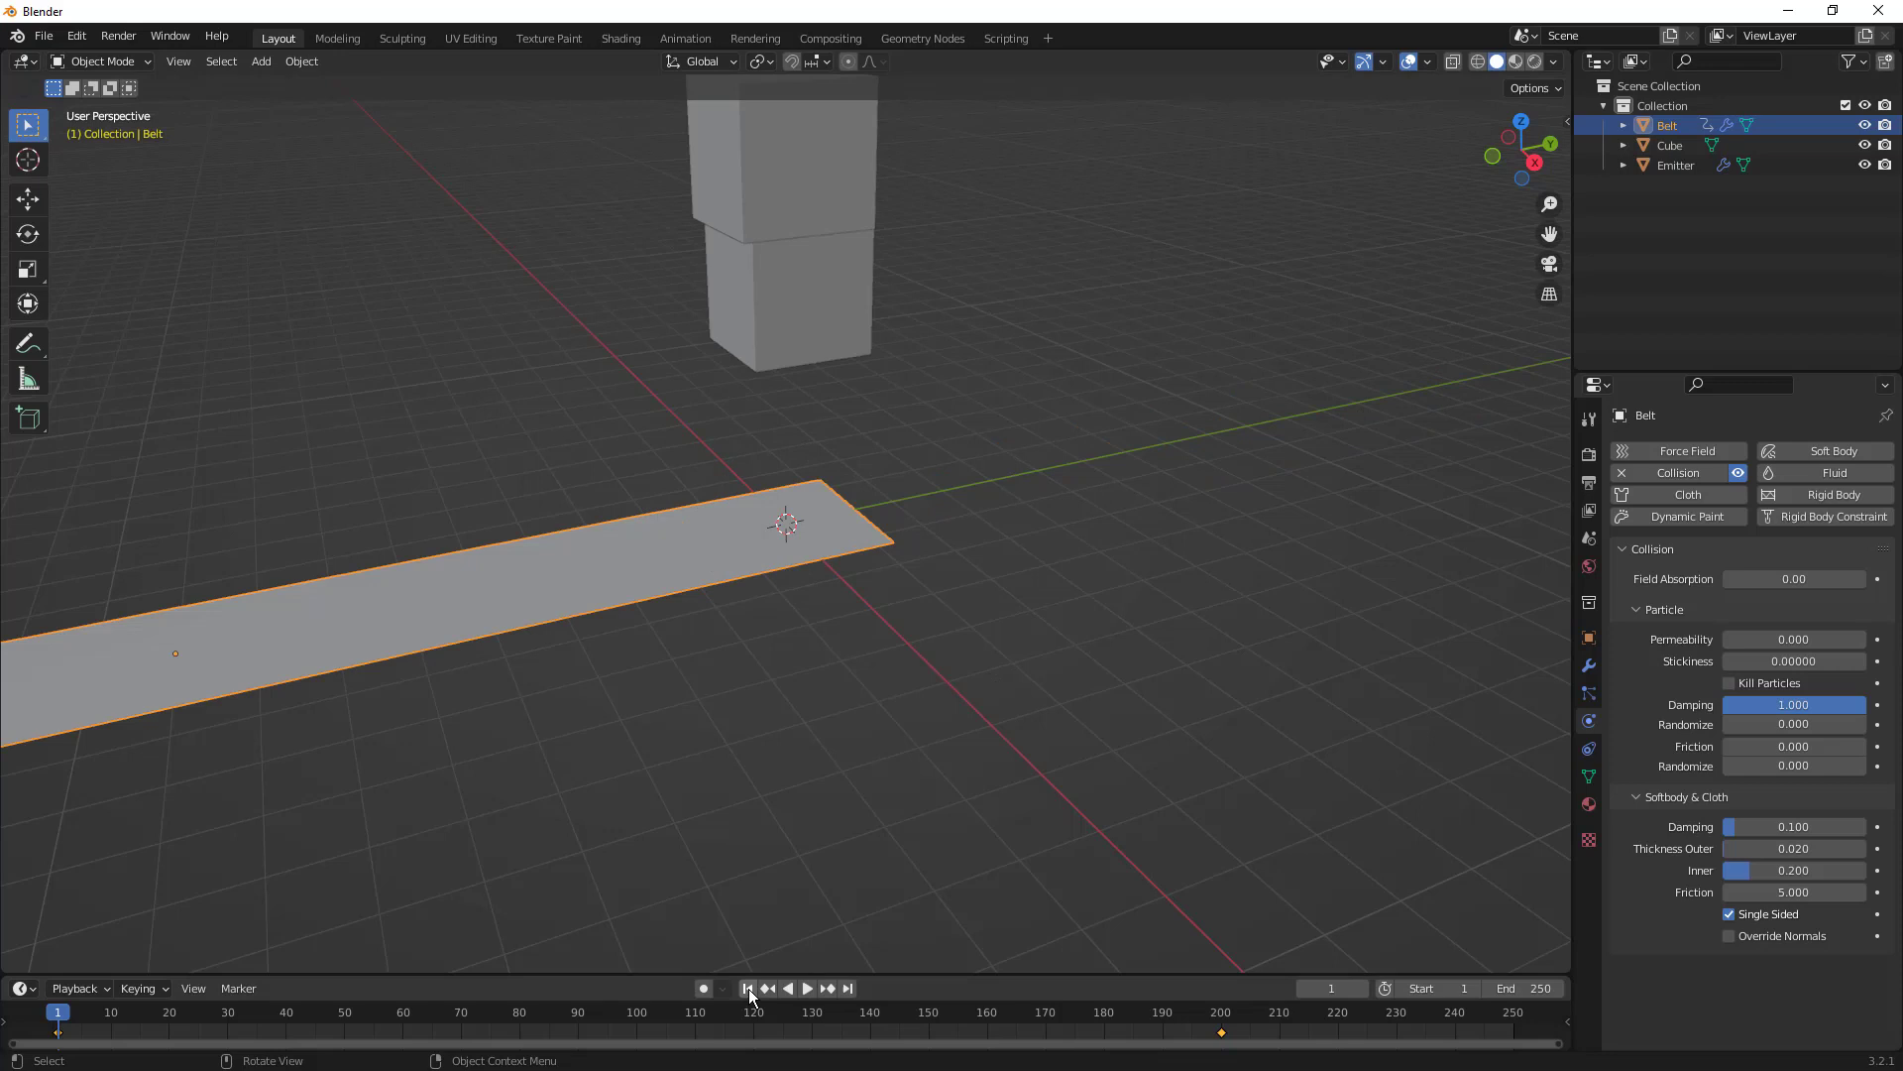
click(807, 989)
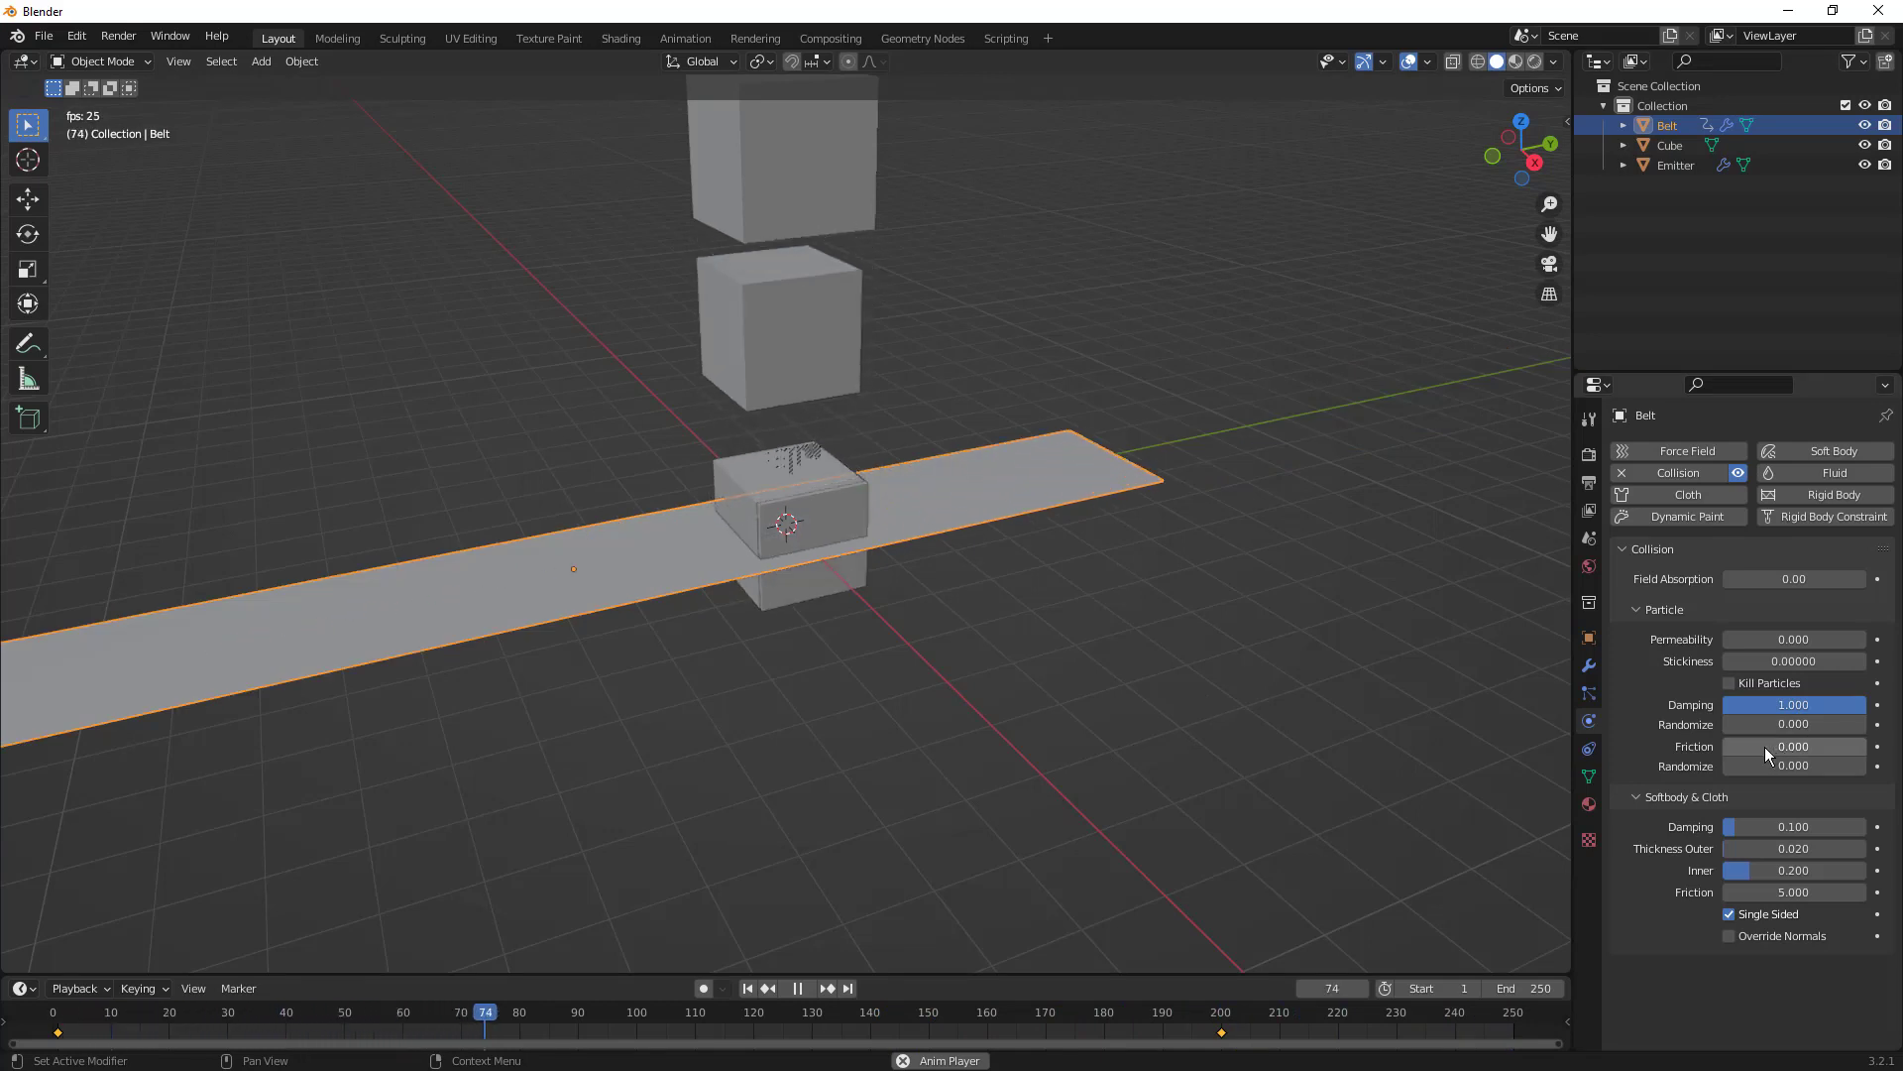
- Raise the Belt's collision particle Friction to 1.000, then stop playback and rewind to frame 1
drag(1765, 747, 1874, 755)
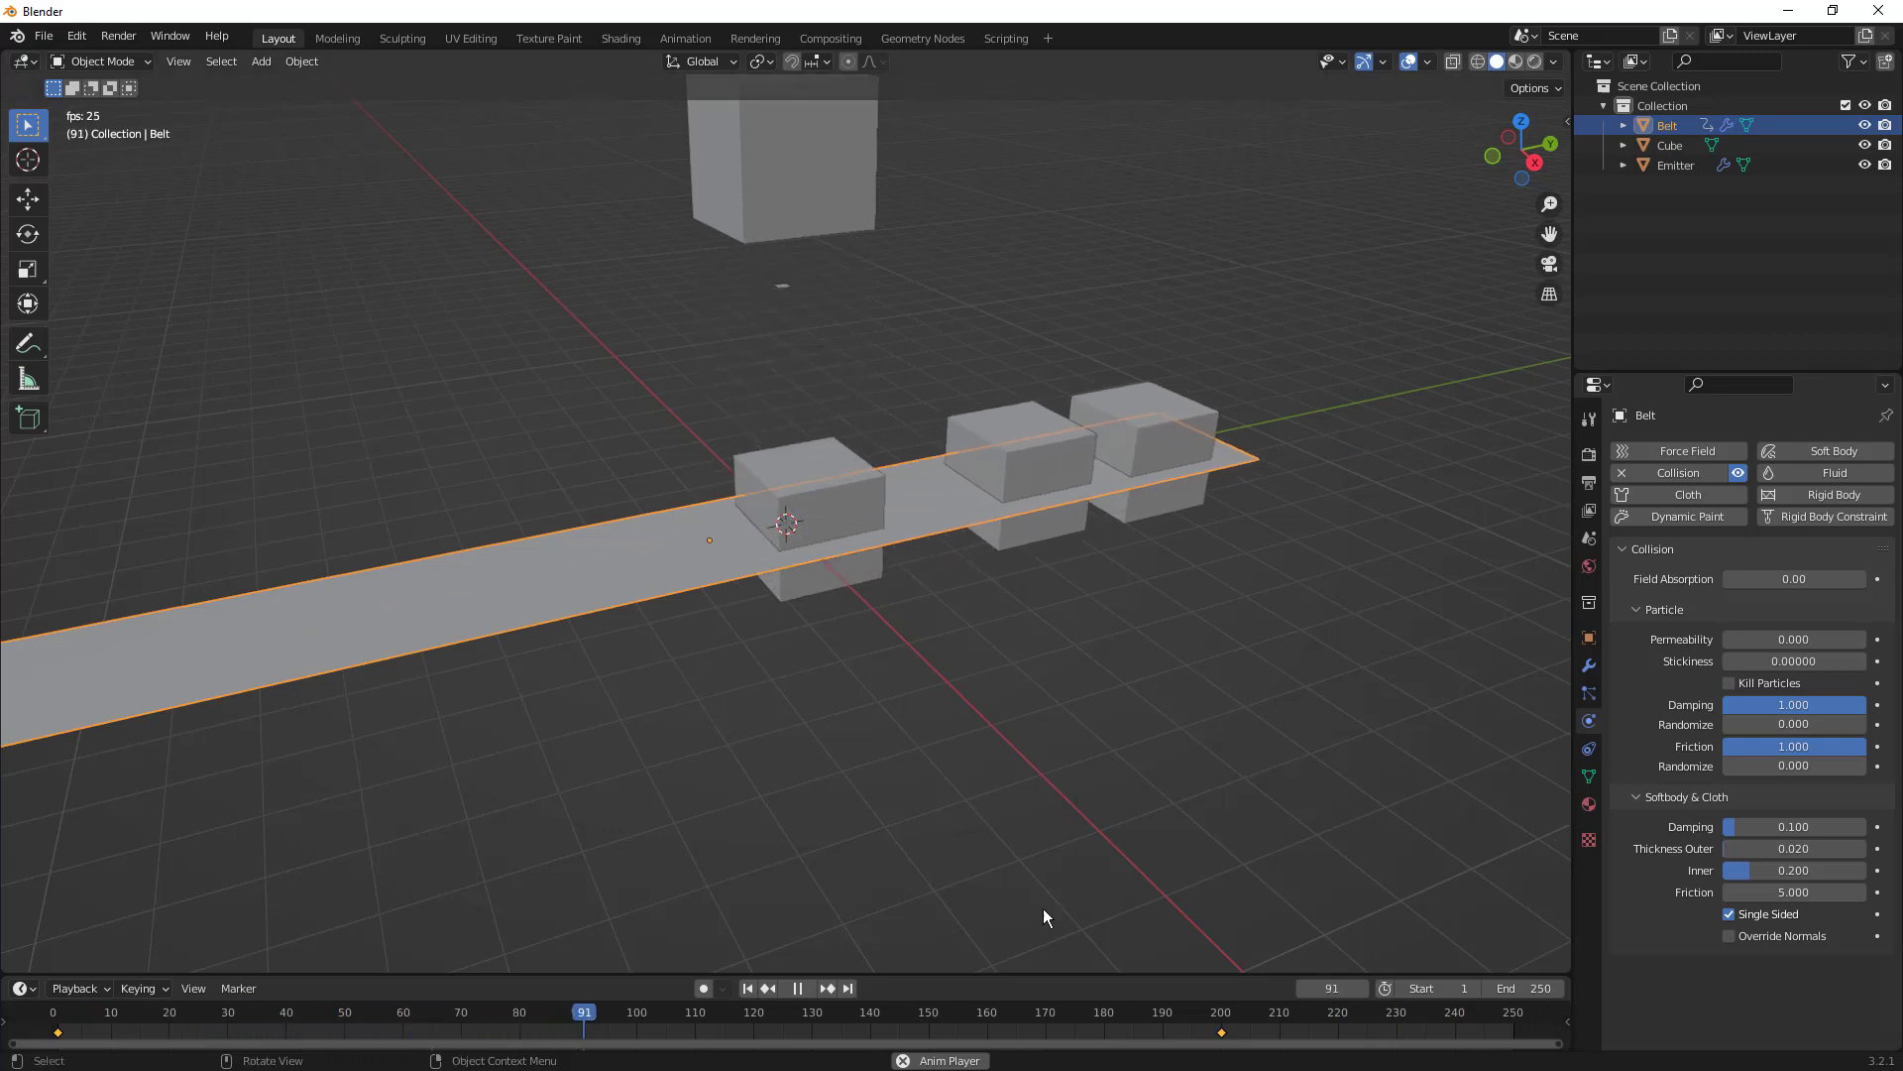
click(800, 989)
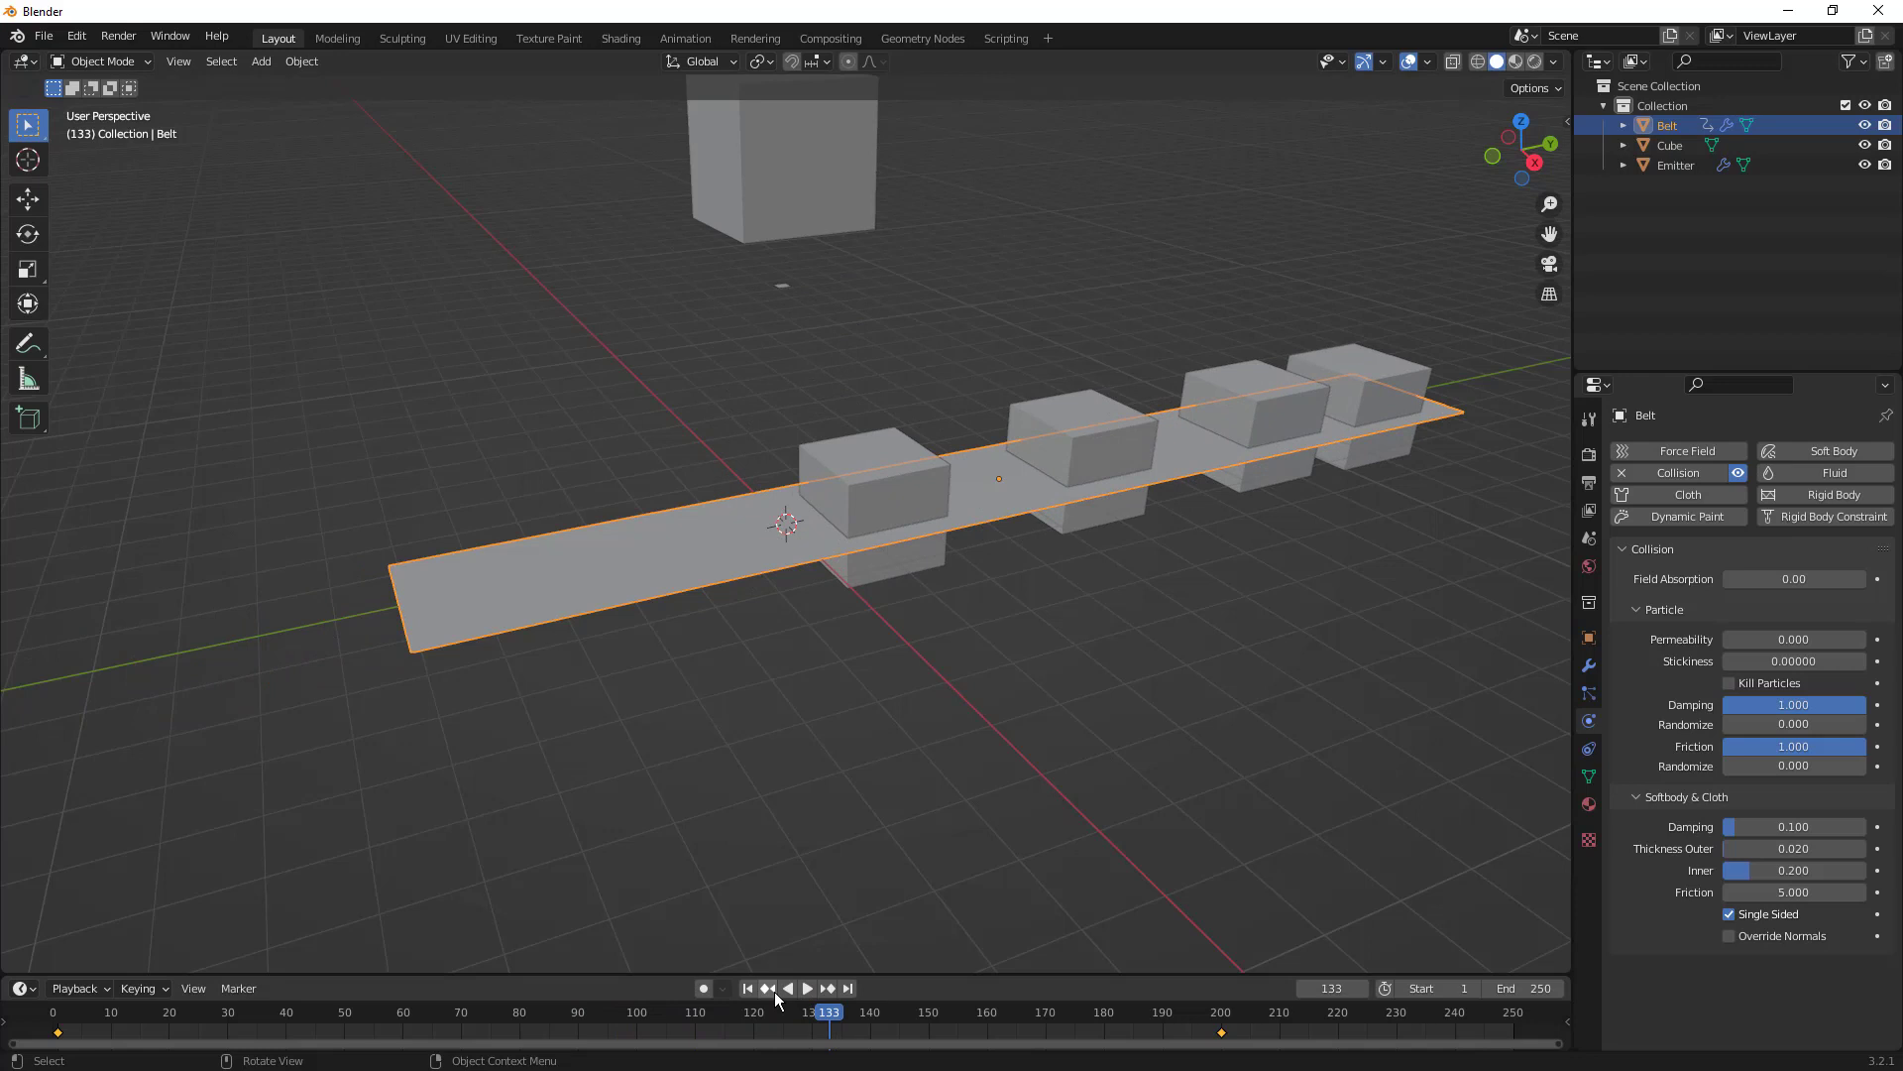
click(748, 988)
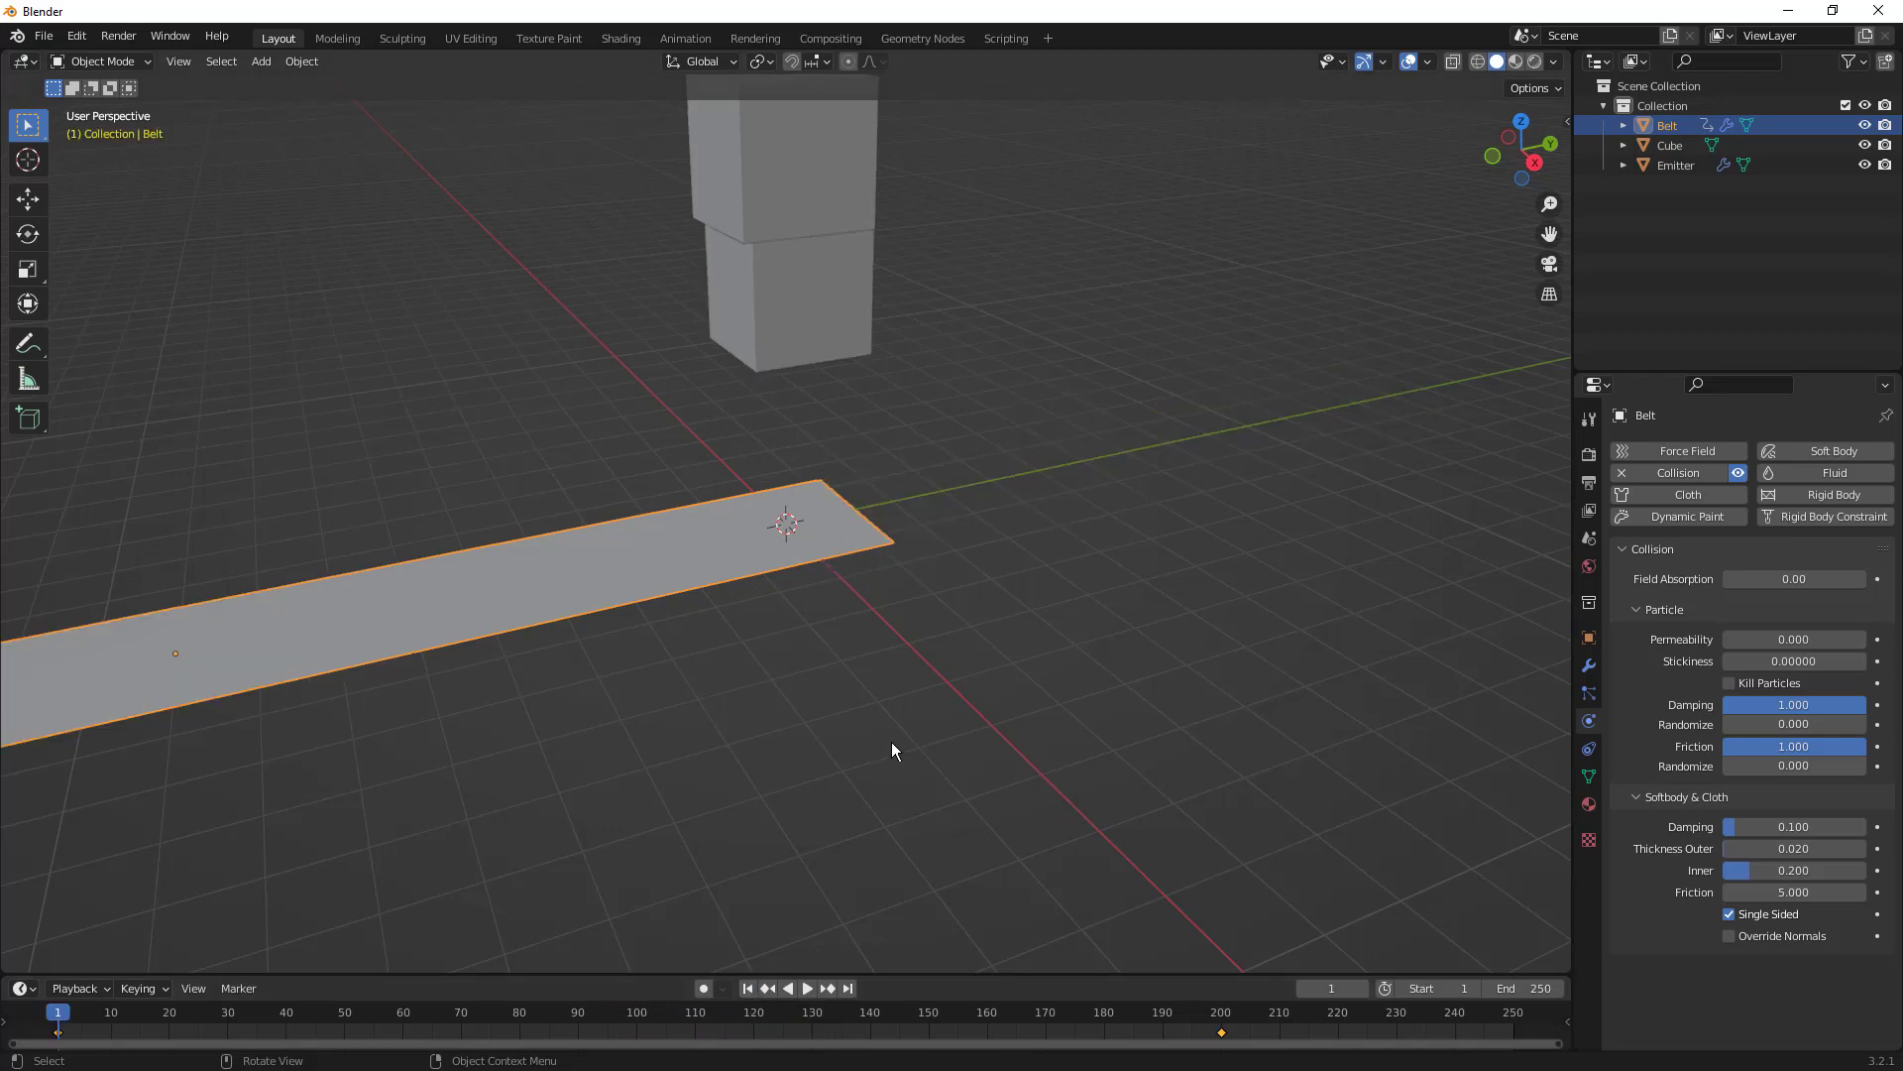
- Start a new General scene without saving, and delete its camera and light
click(50, 40)
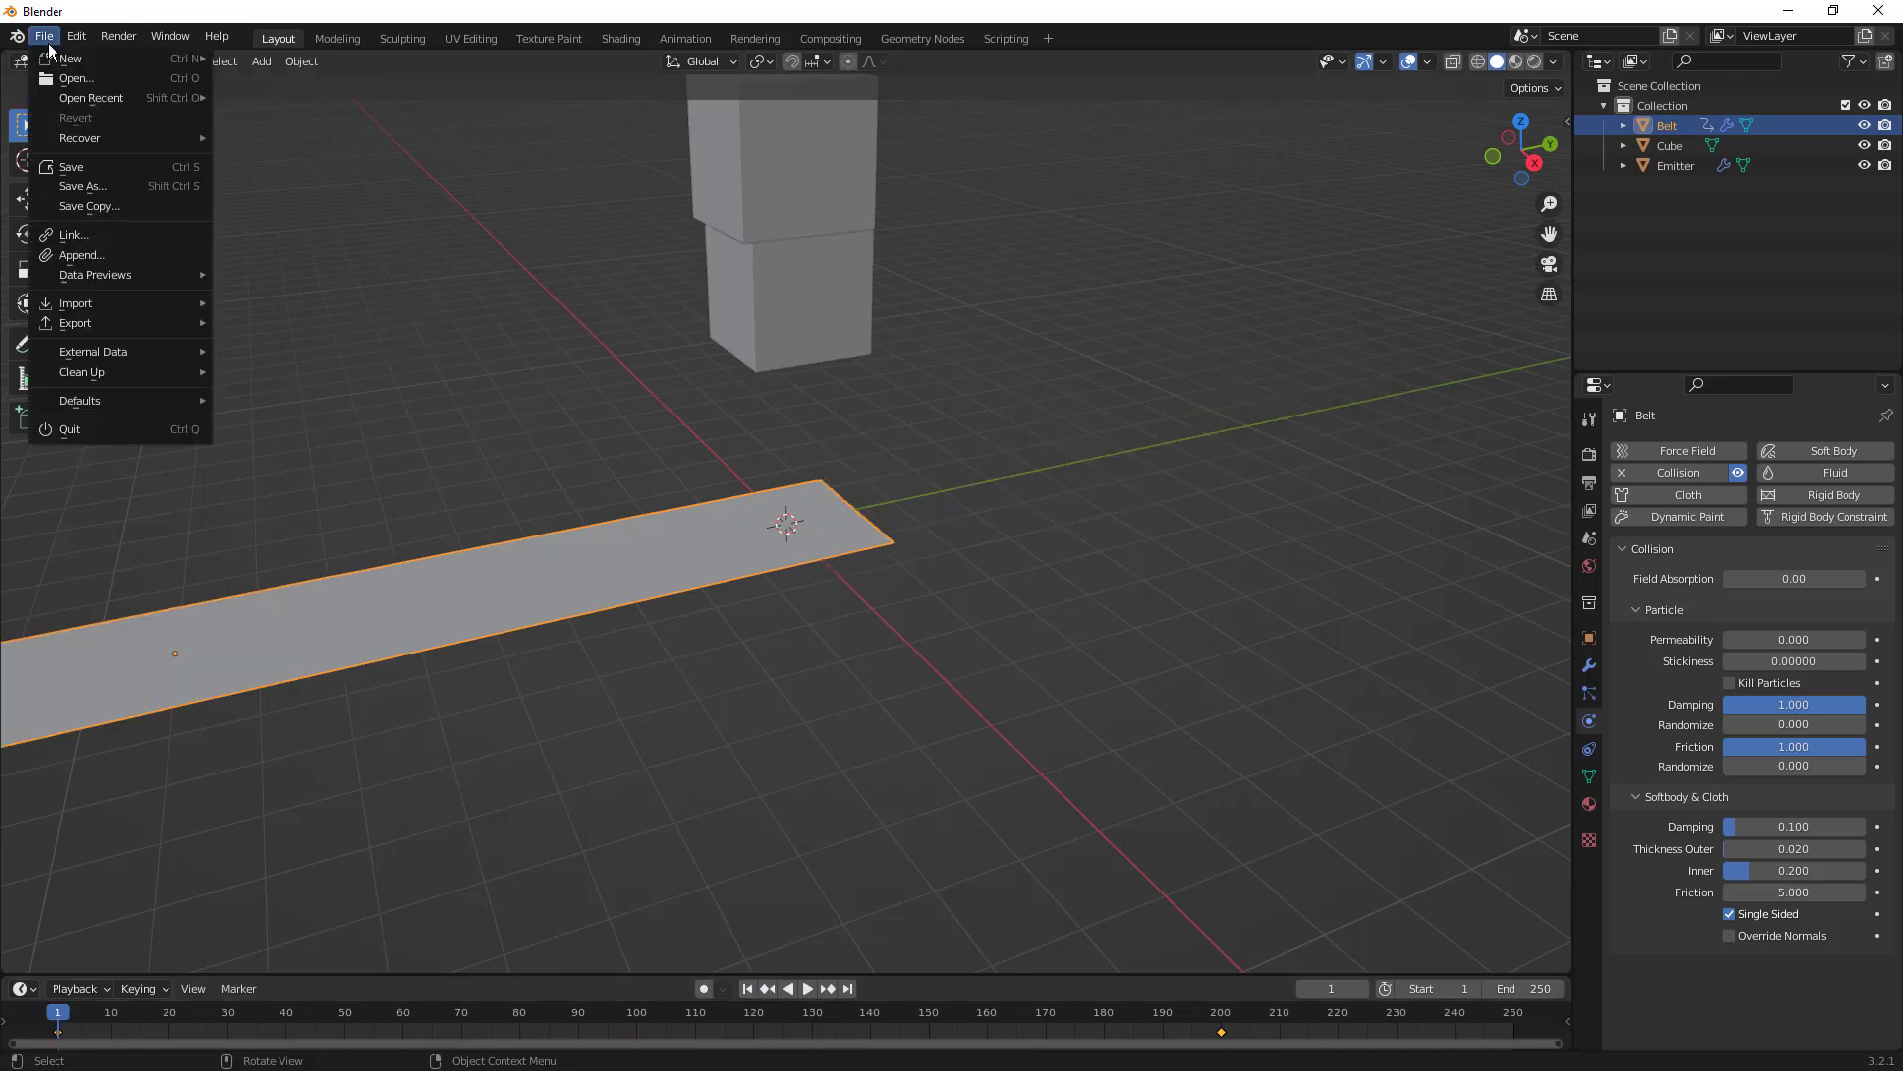
mouse_move(63, 62)
click(264, 59)
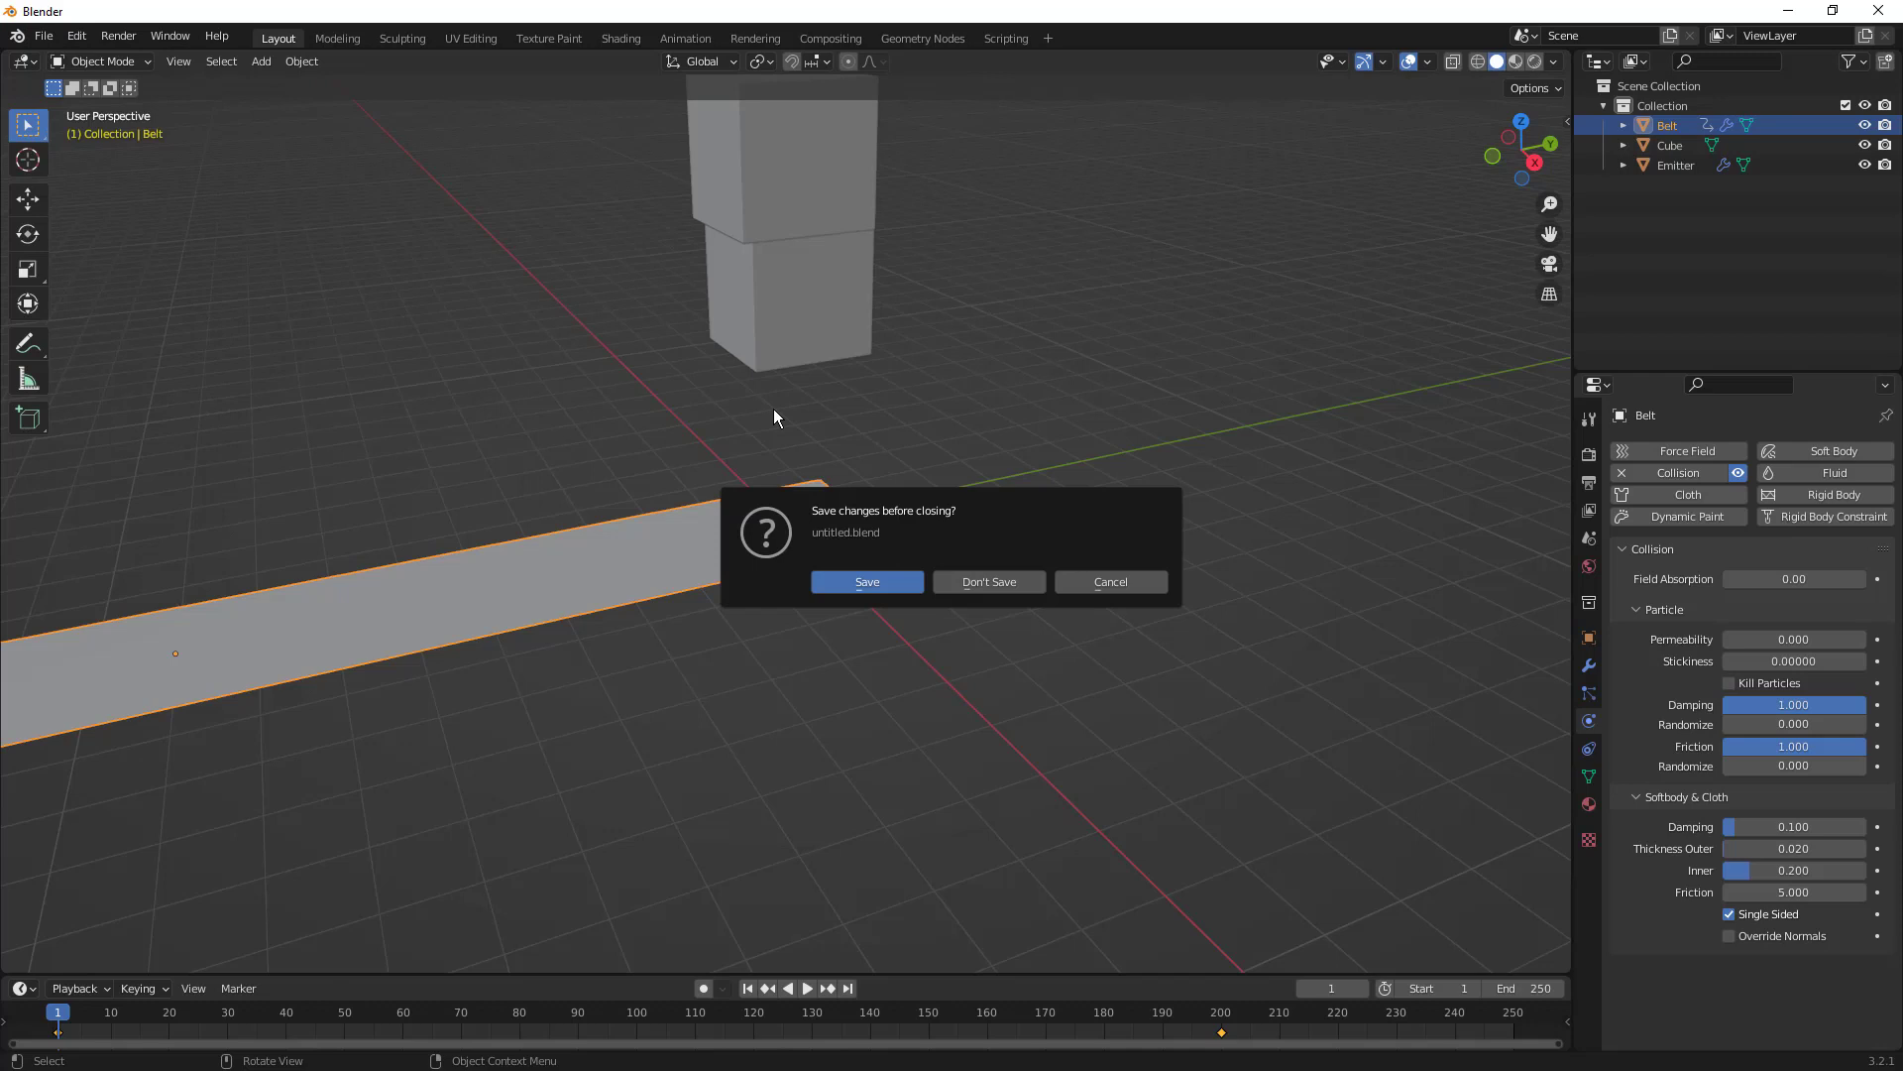
click(1014, 583)
click(437, 485)
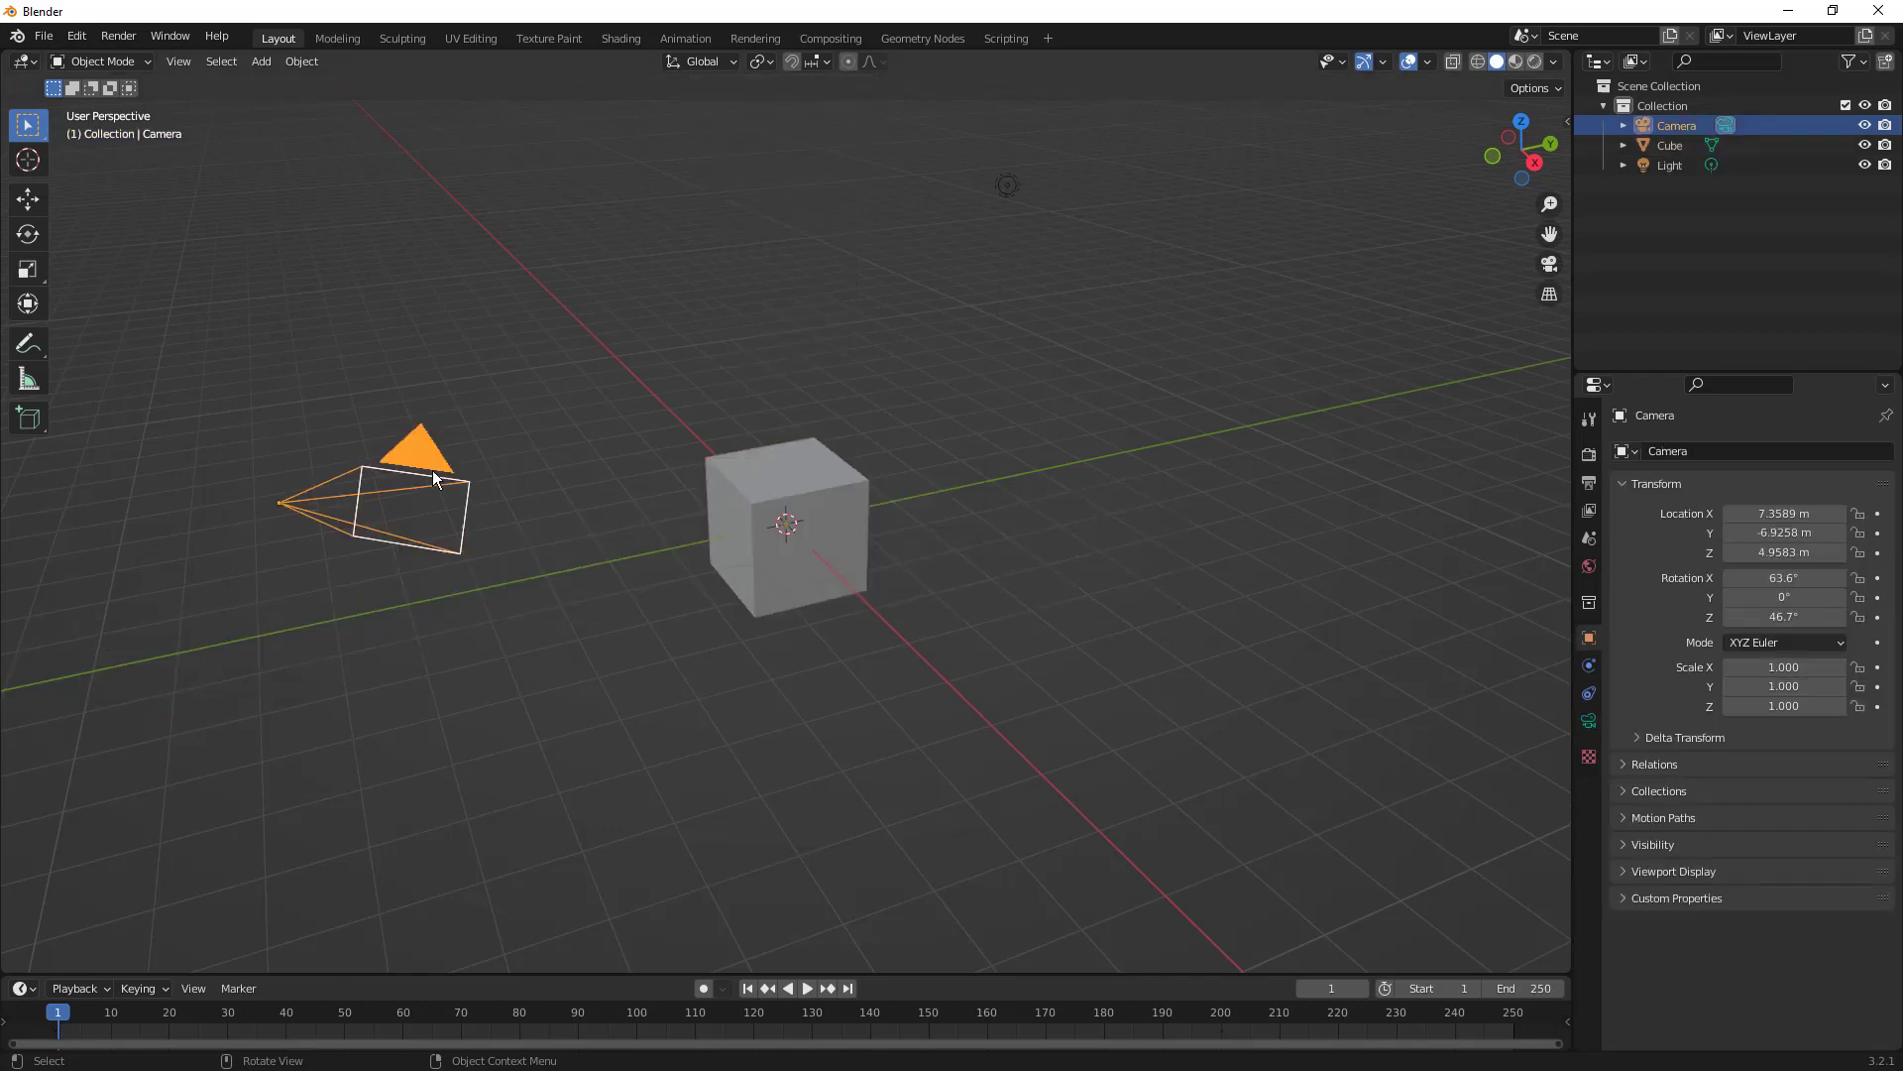
shift+click(1007, 185)
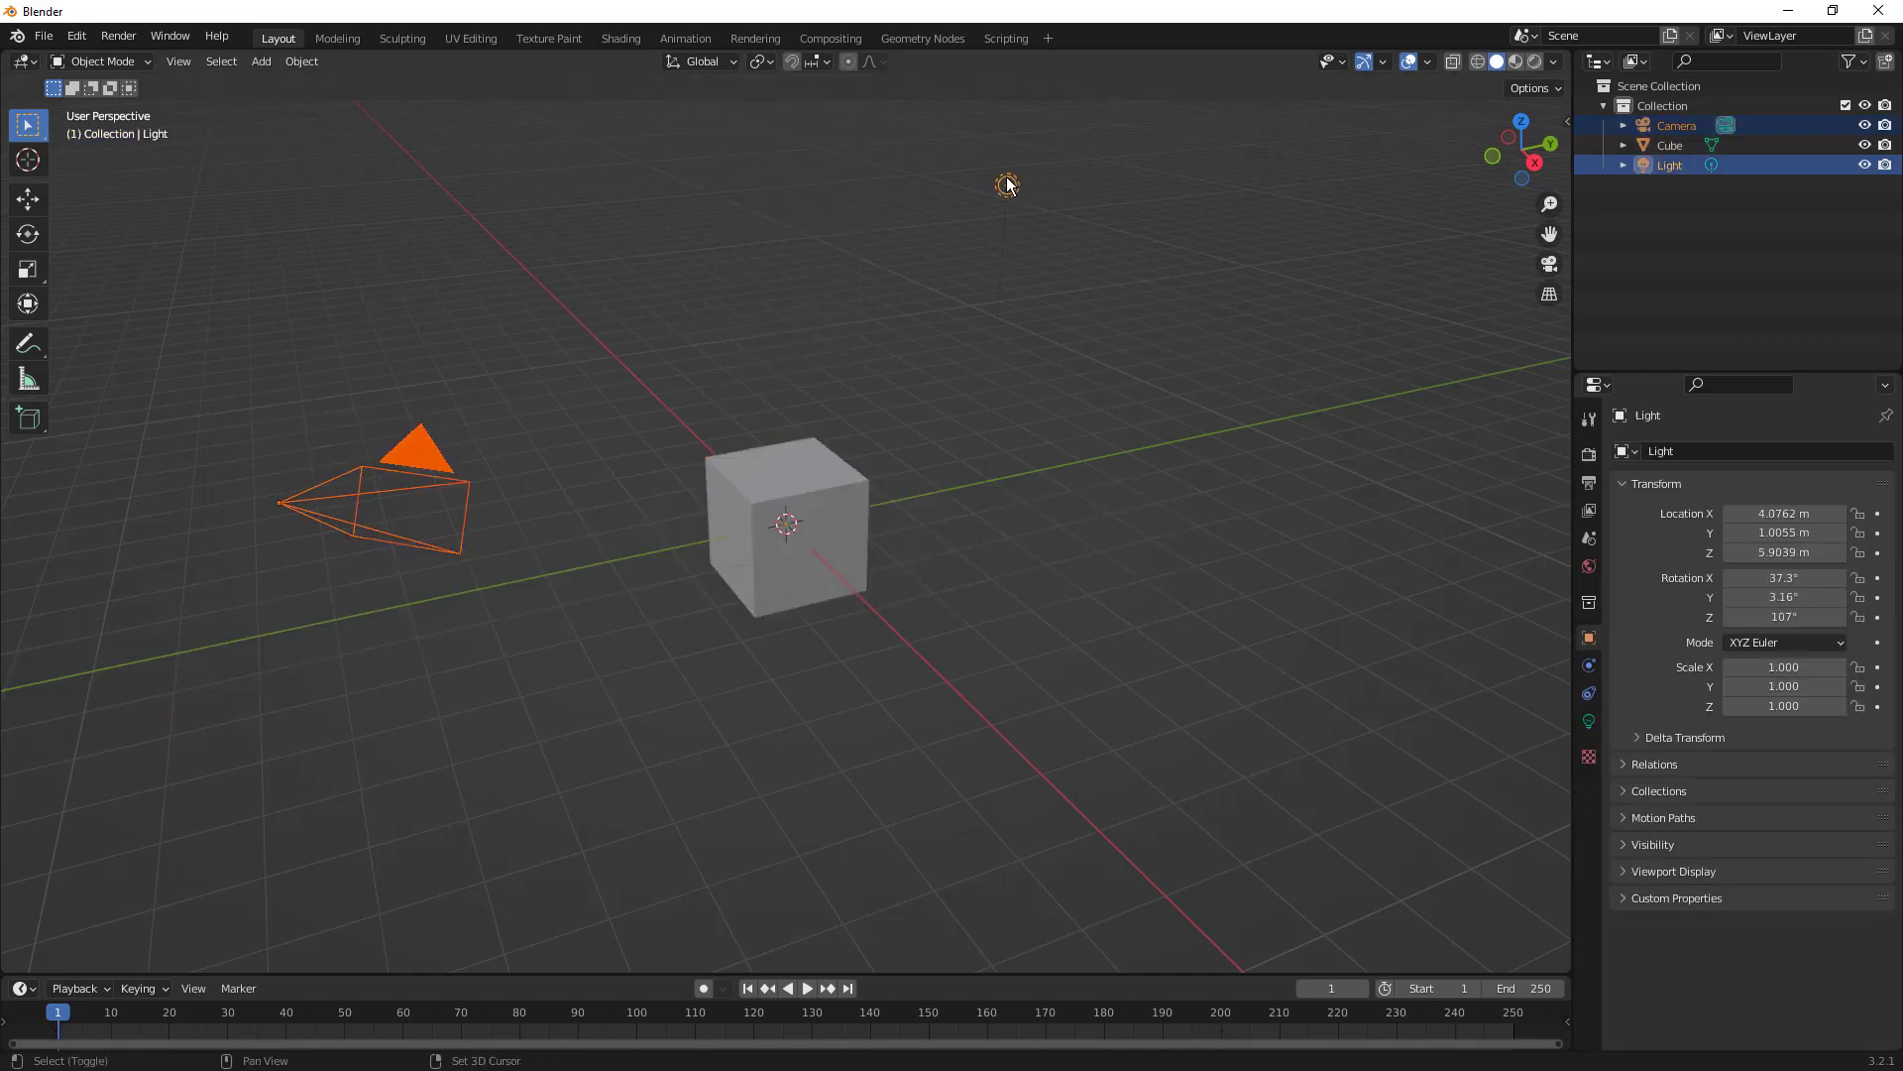
key(x)
click(991, 188)
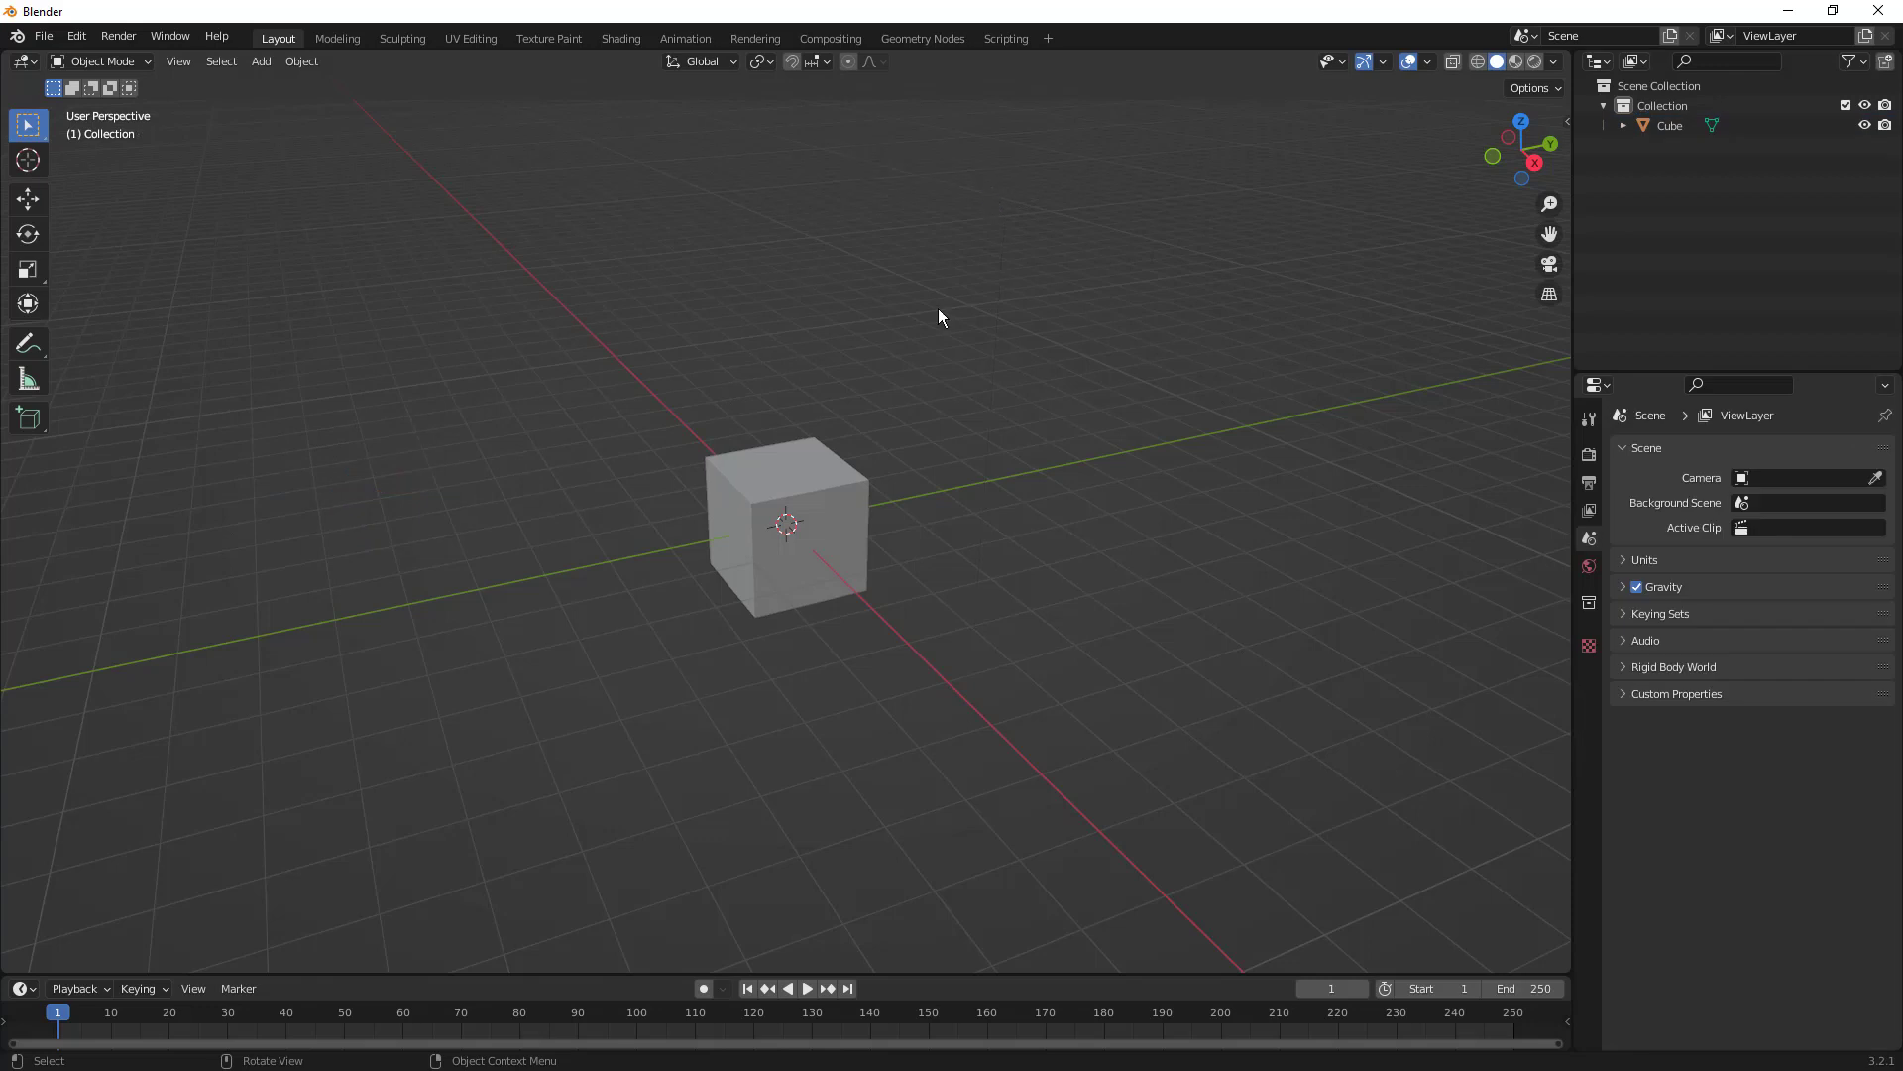
- Raise the default cube about 5 m along Z and tilt it
click(826, 460)
key(g)
key(z)
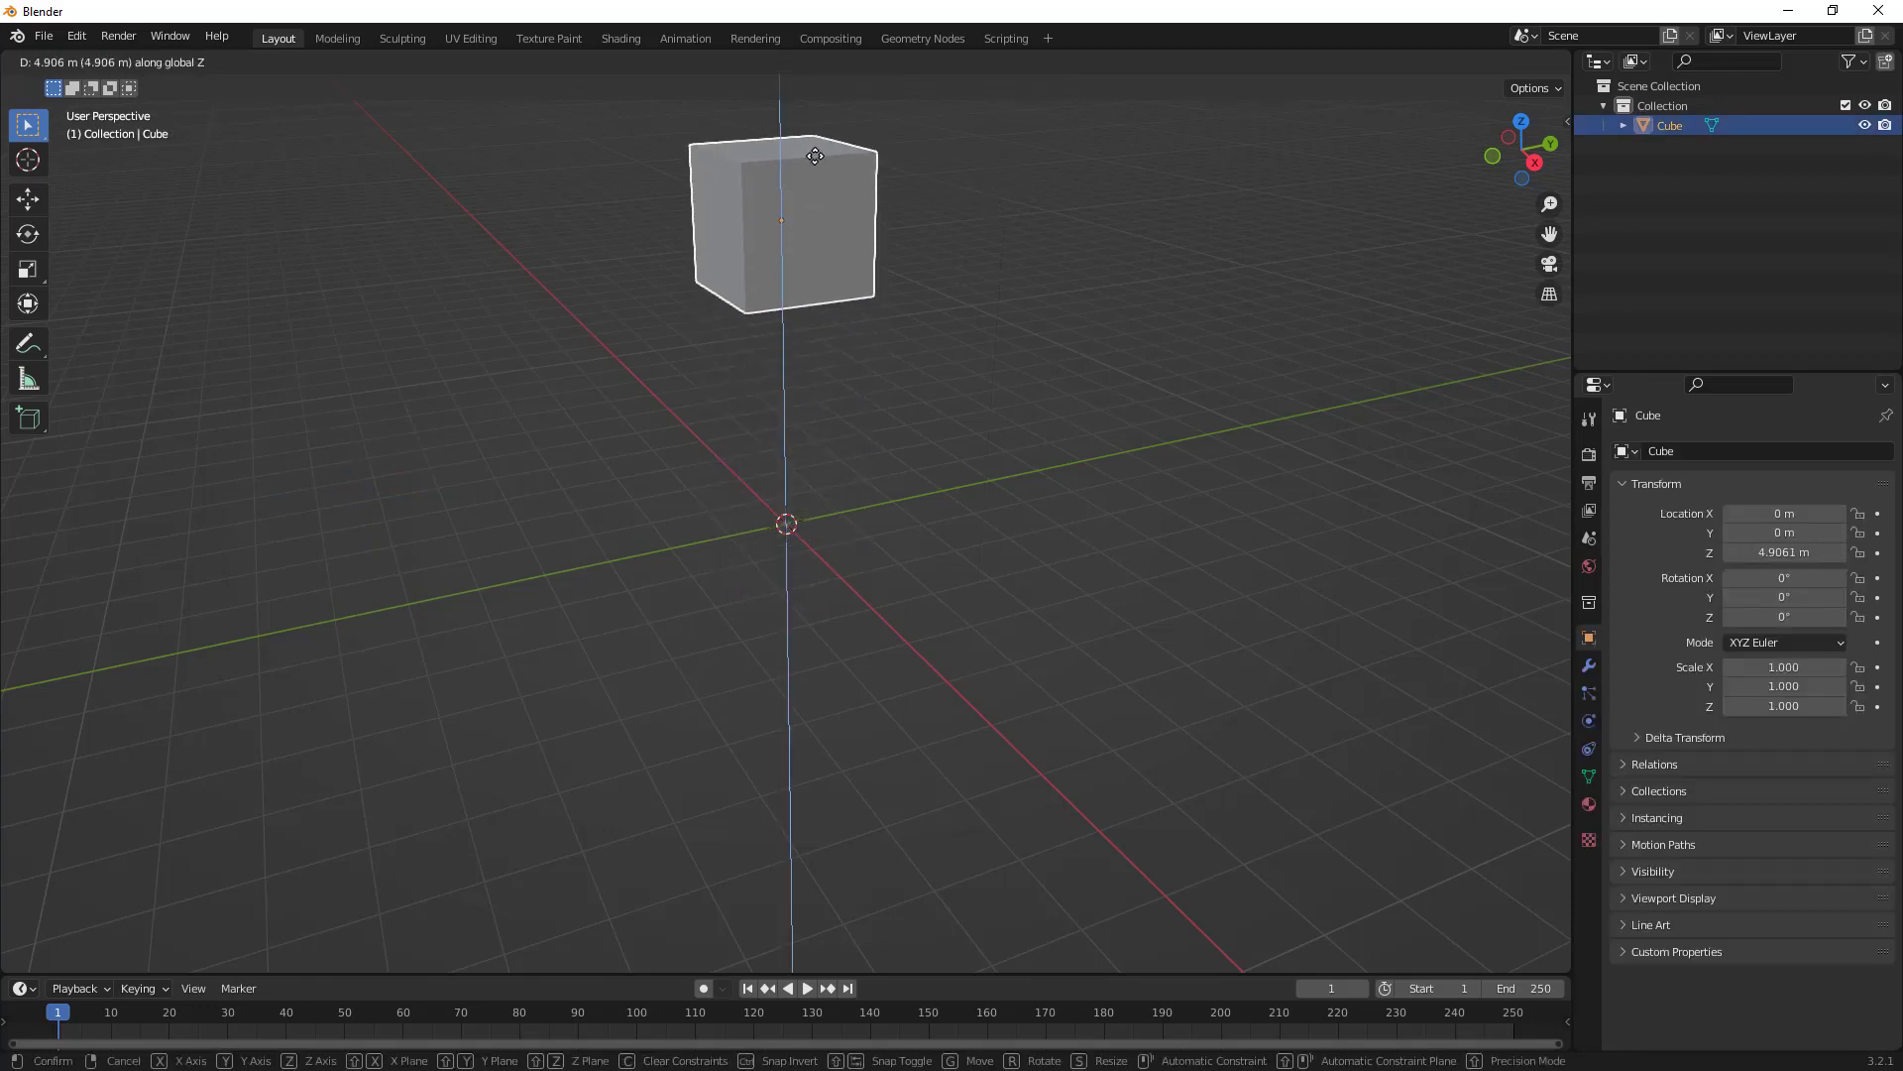
click(821, 167)
key(r)
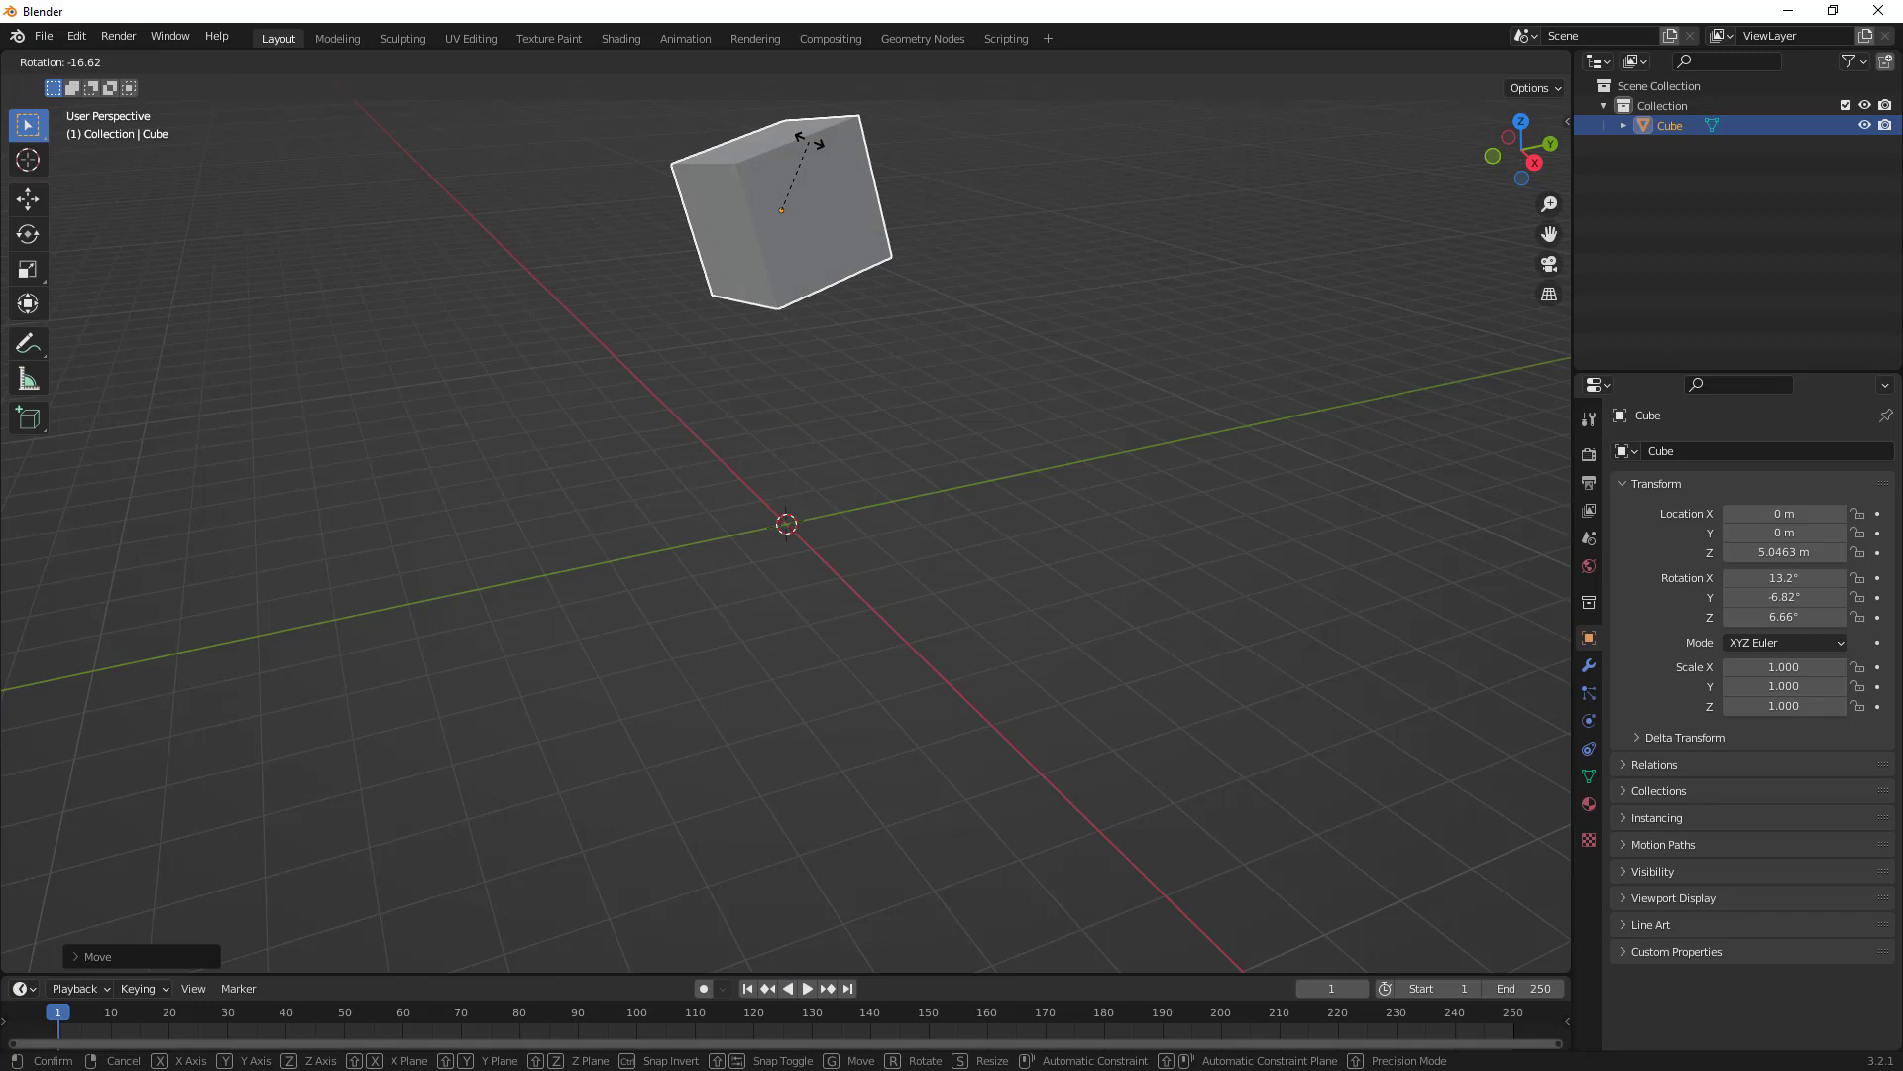
click(808, 141)
click(787, 421)
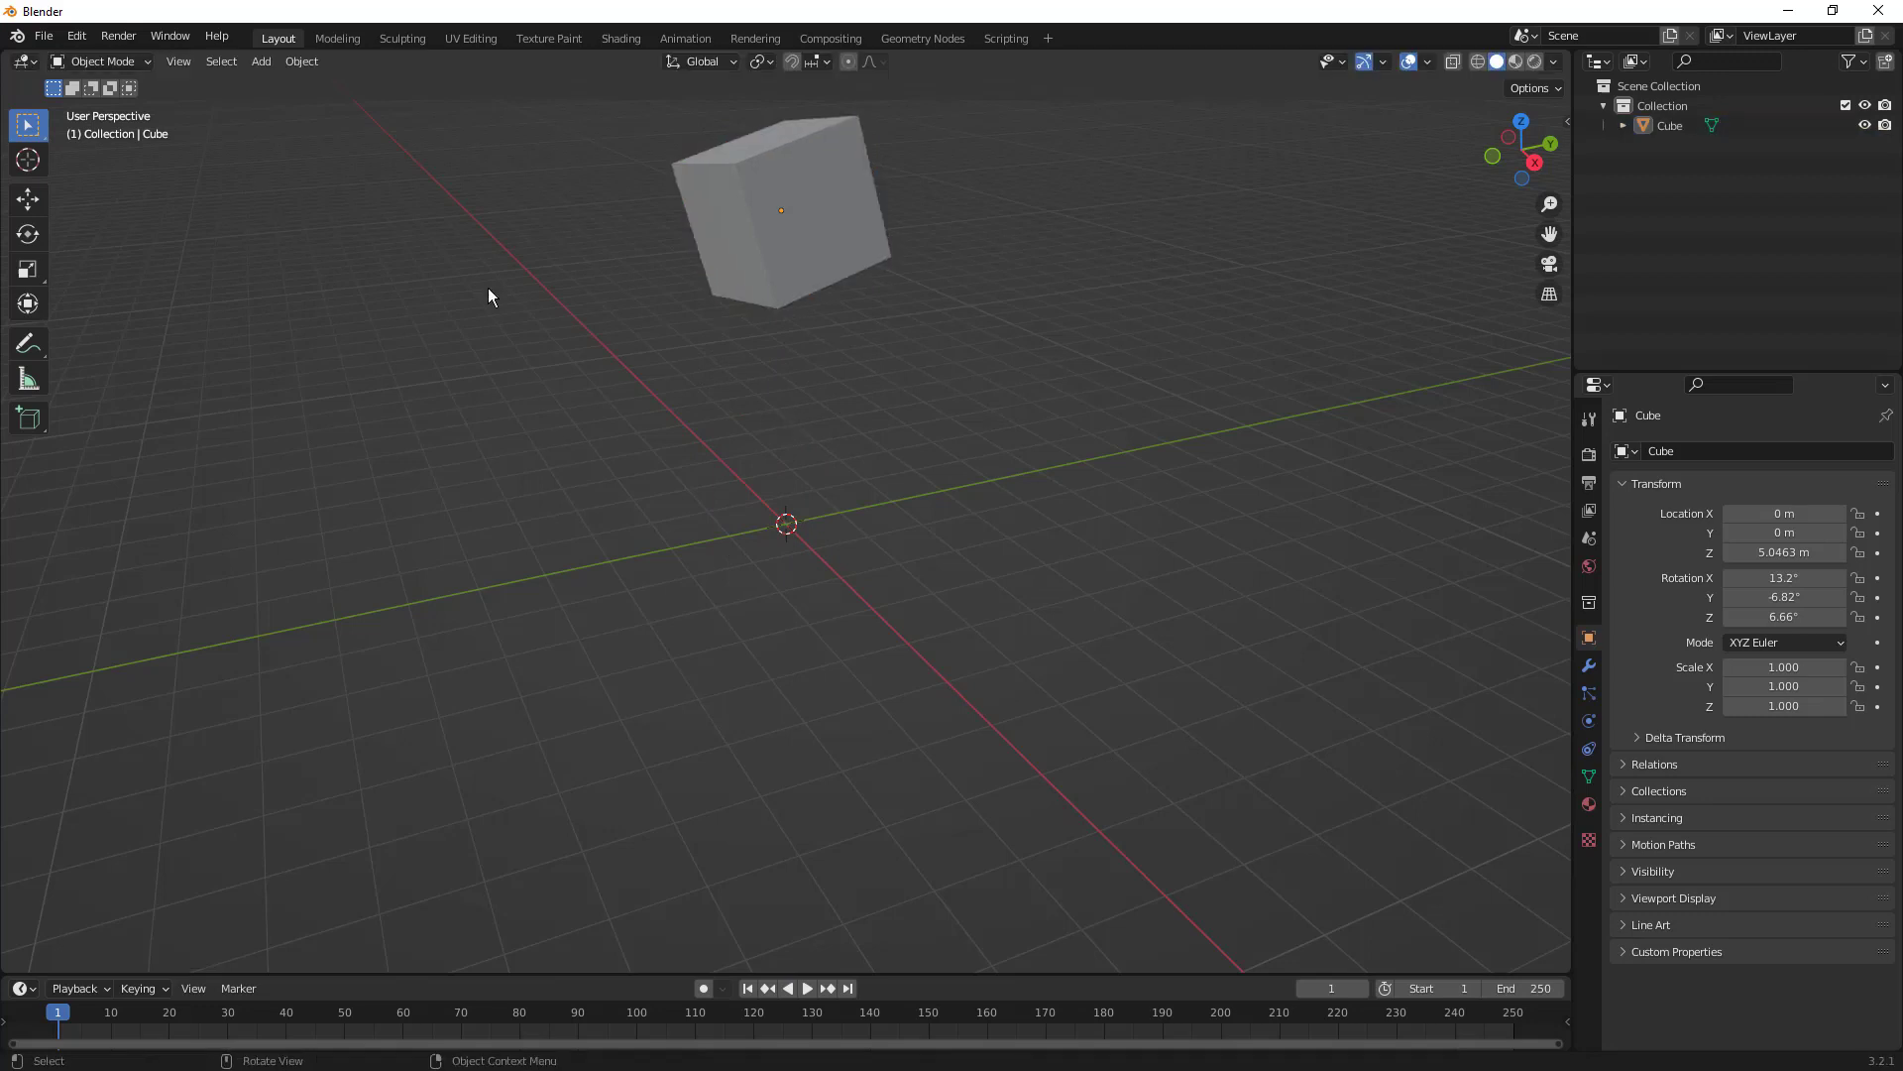
click(259, 61)
- Add a plane at the origin, stretch it along Y, and widen it along X
mouse_move(264, 87)
click(428, 86)
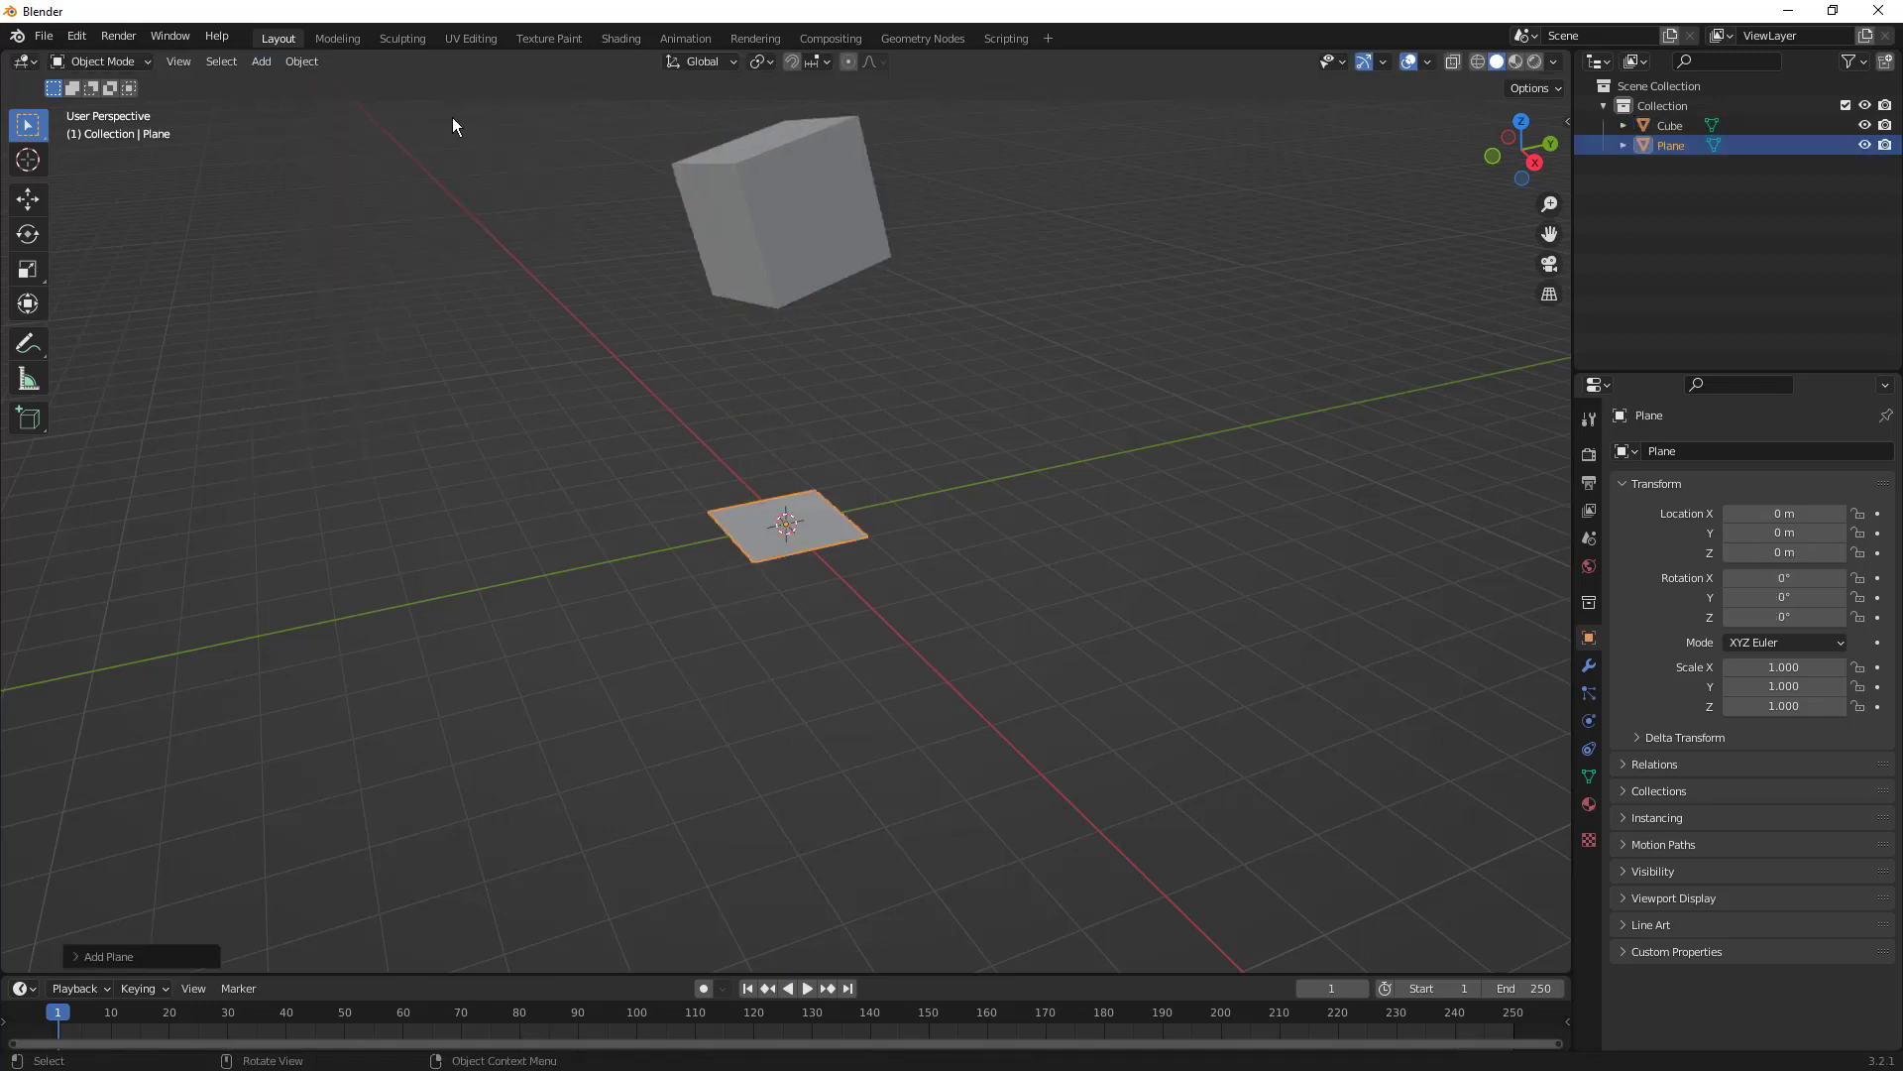
key(s)
key(y)
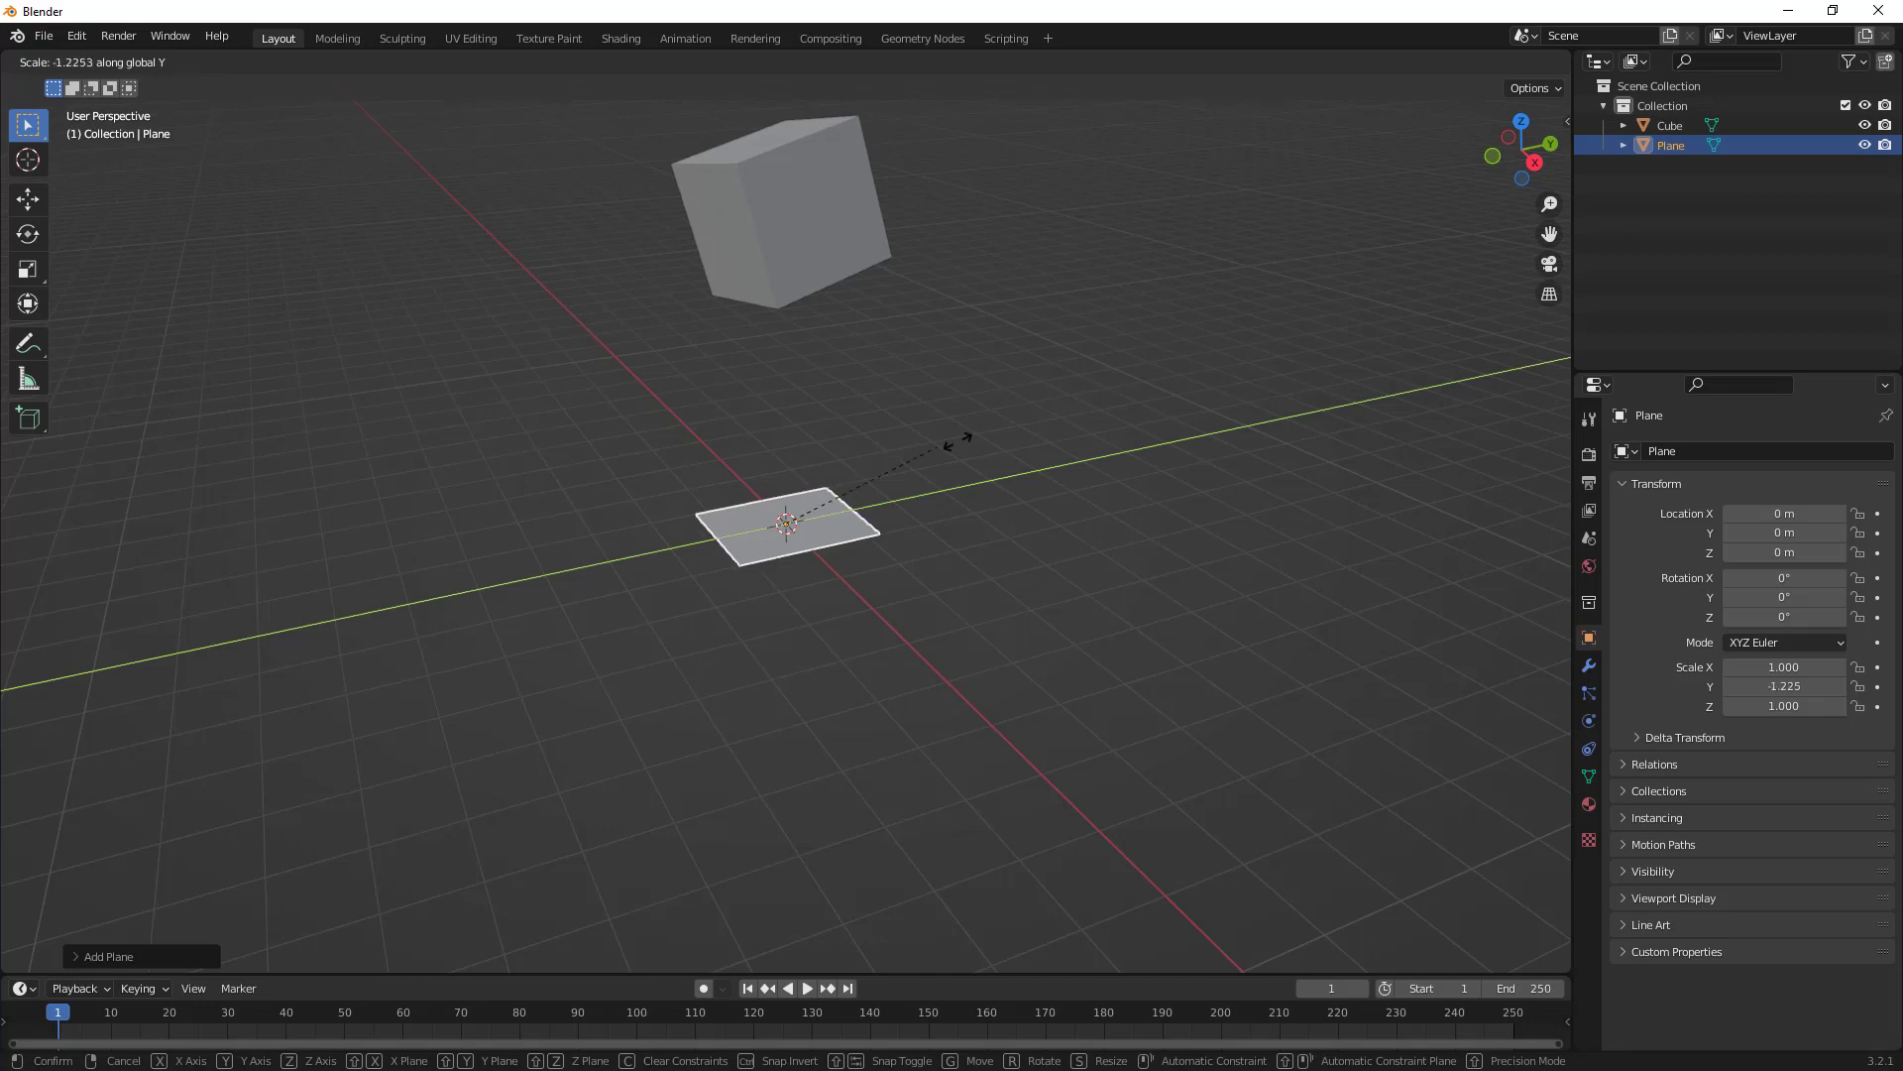
click(309, 156)
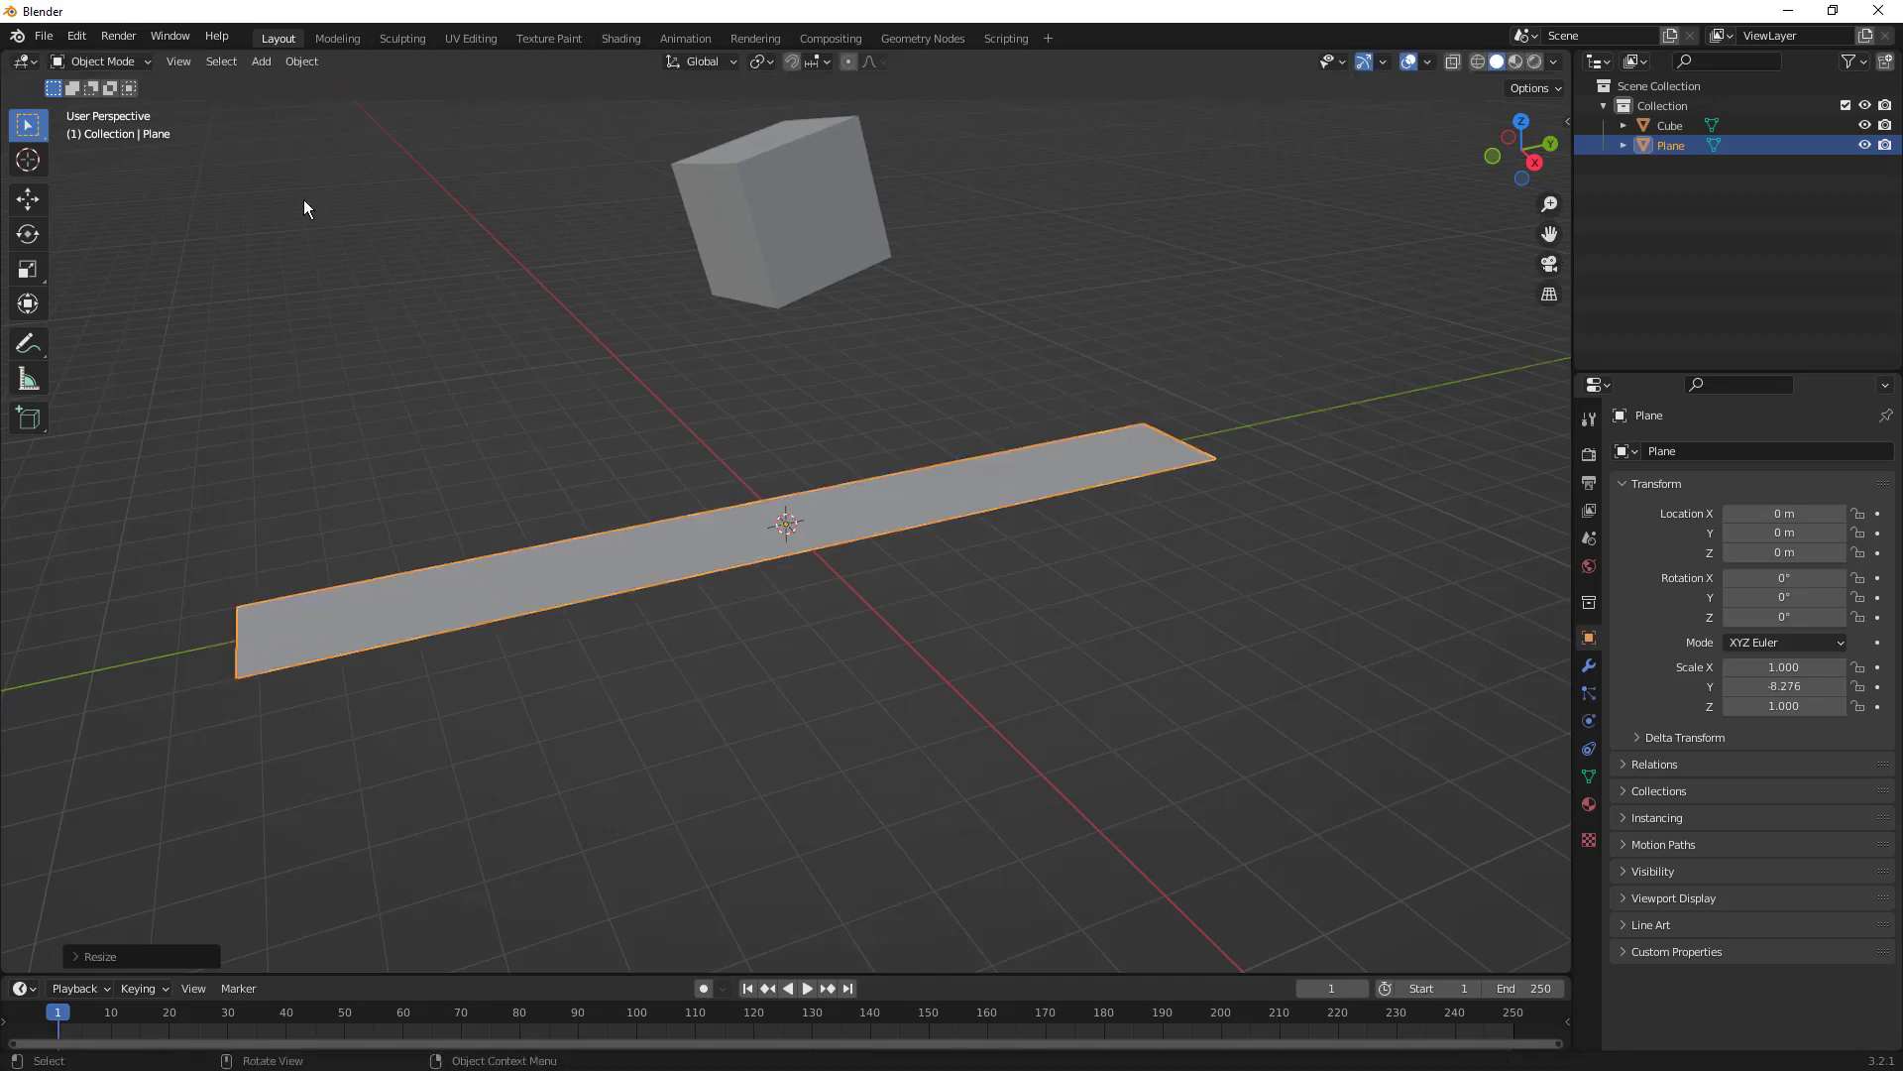
key(s)
key(x)
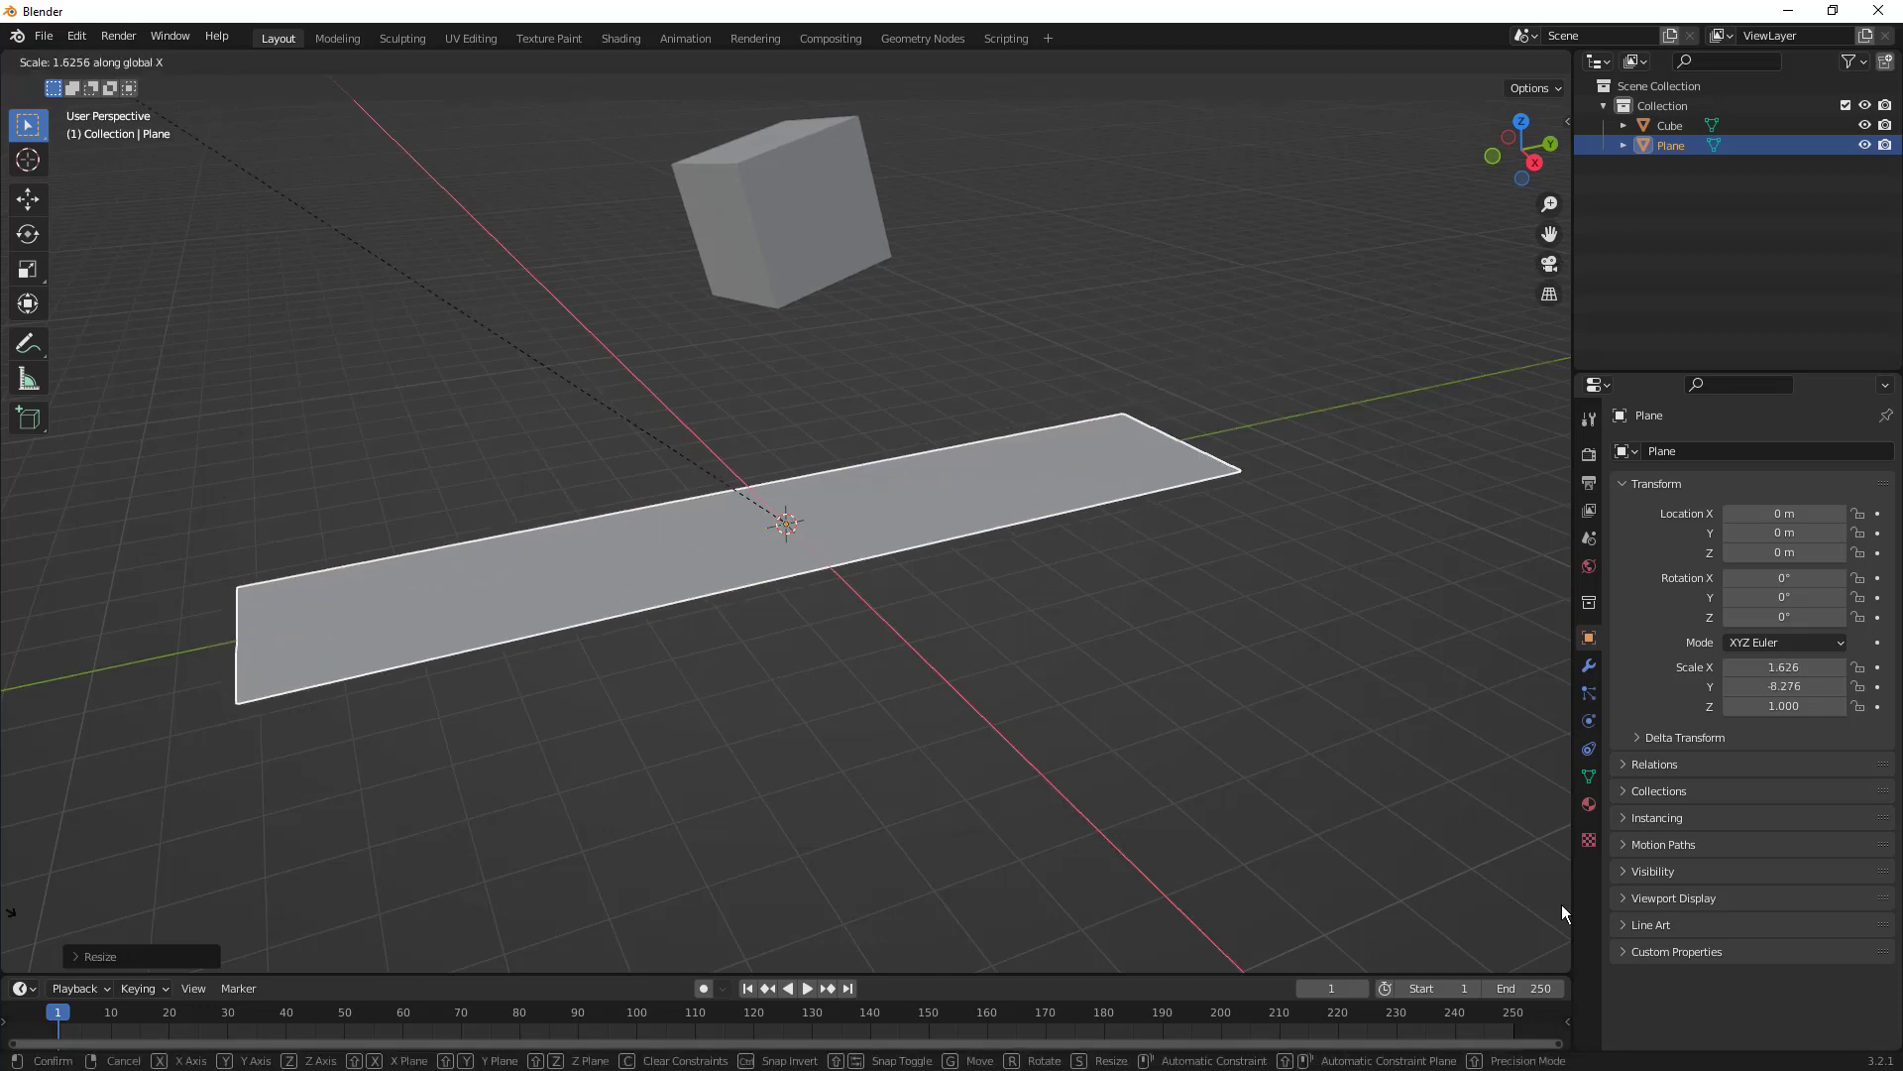
click(1432, 855)
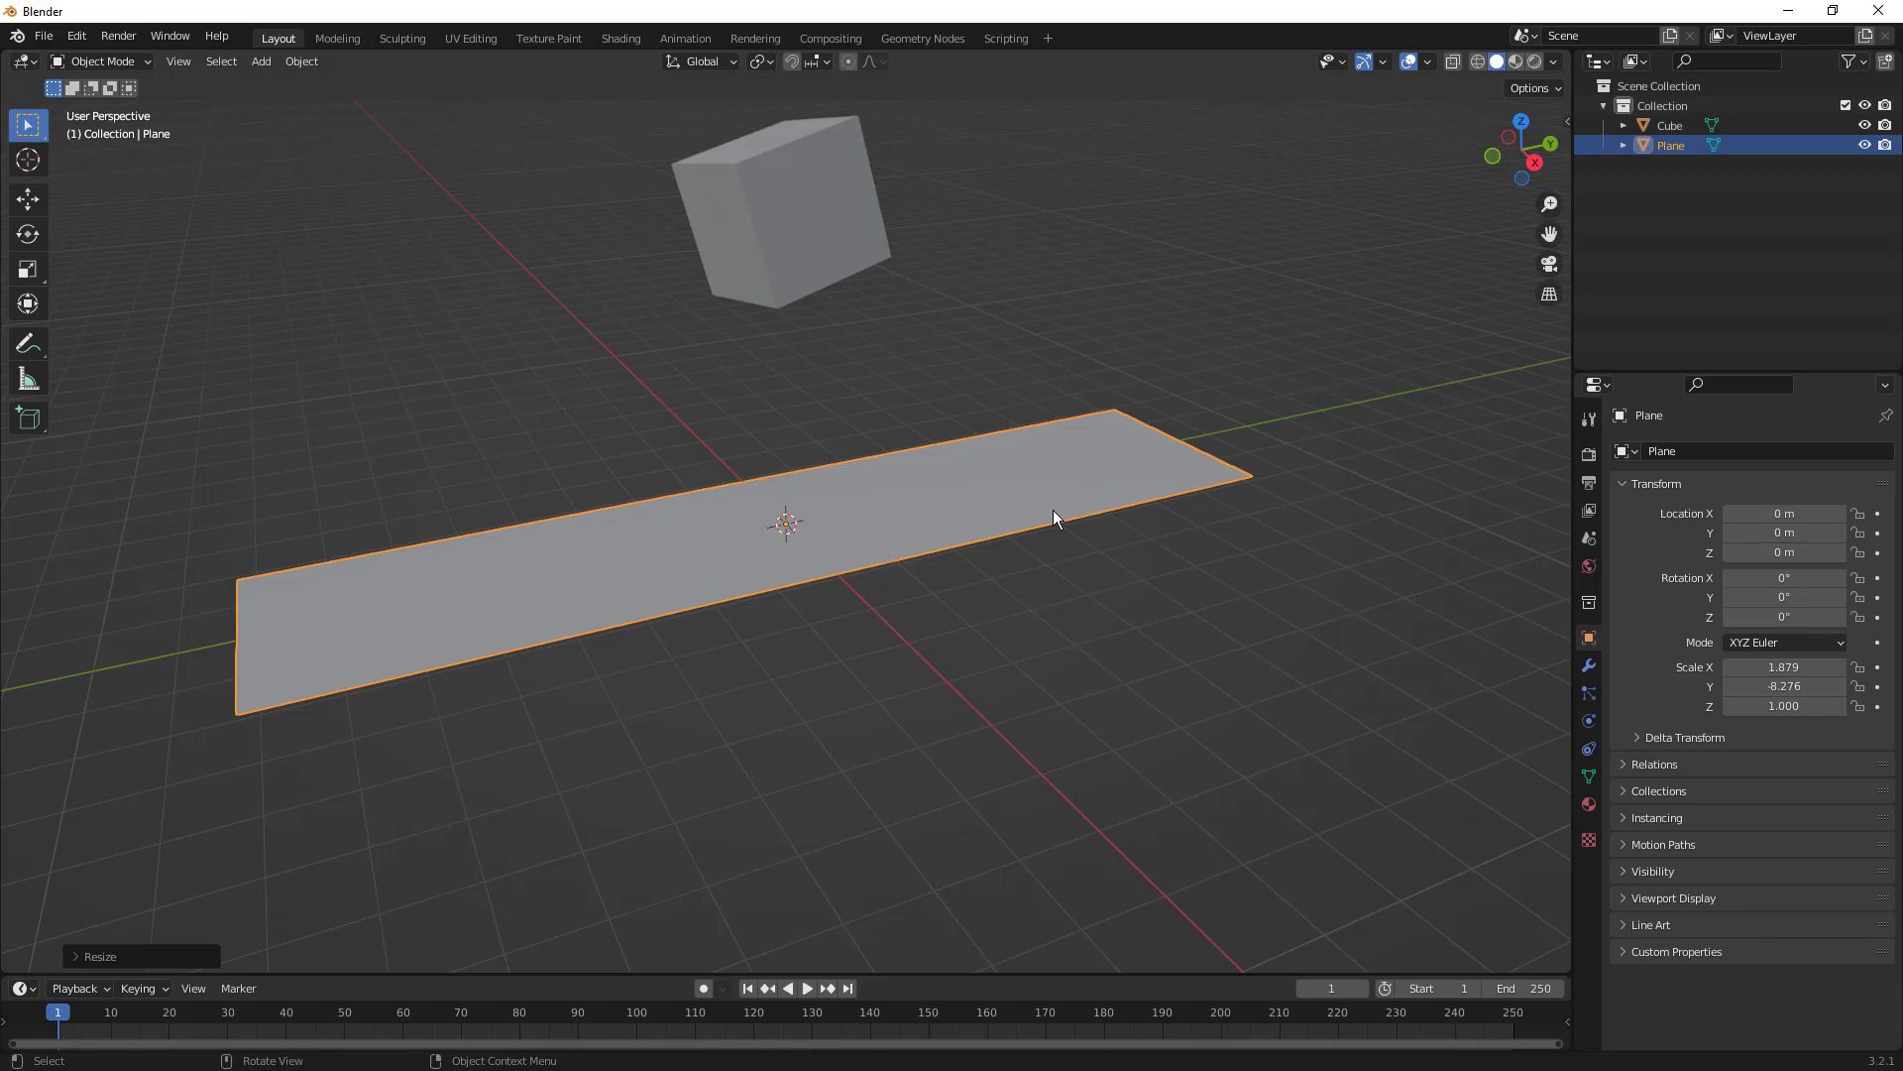
- Scale the plane up, shift it about 6.8 m along −Y, and keyframe its location at frame 1
key(s)
click(1085, 499)
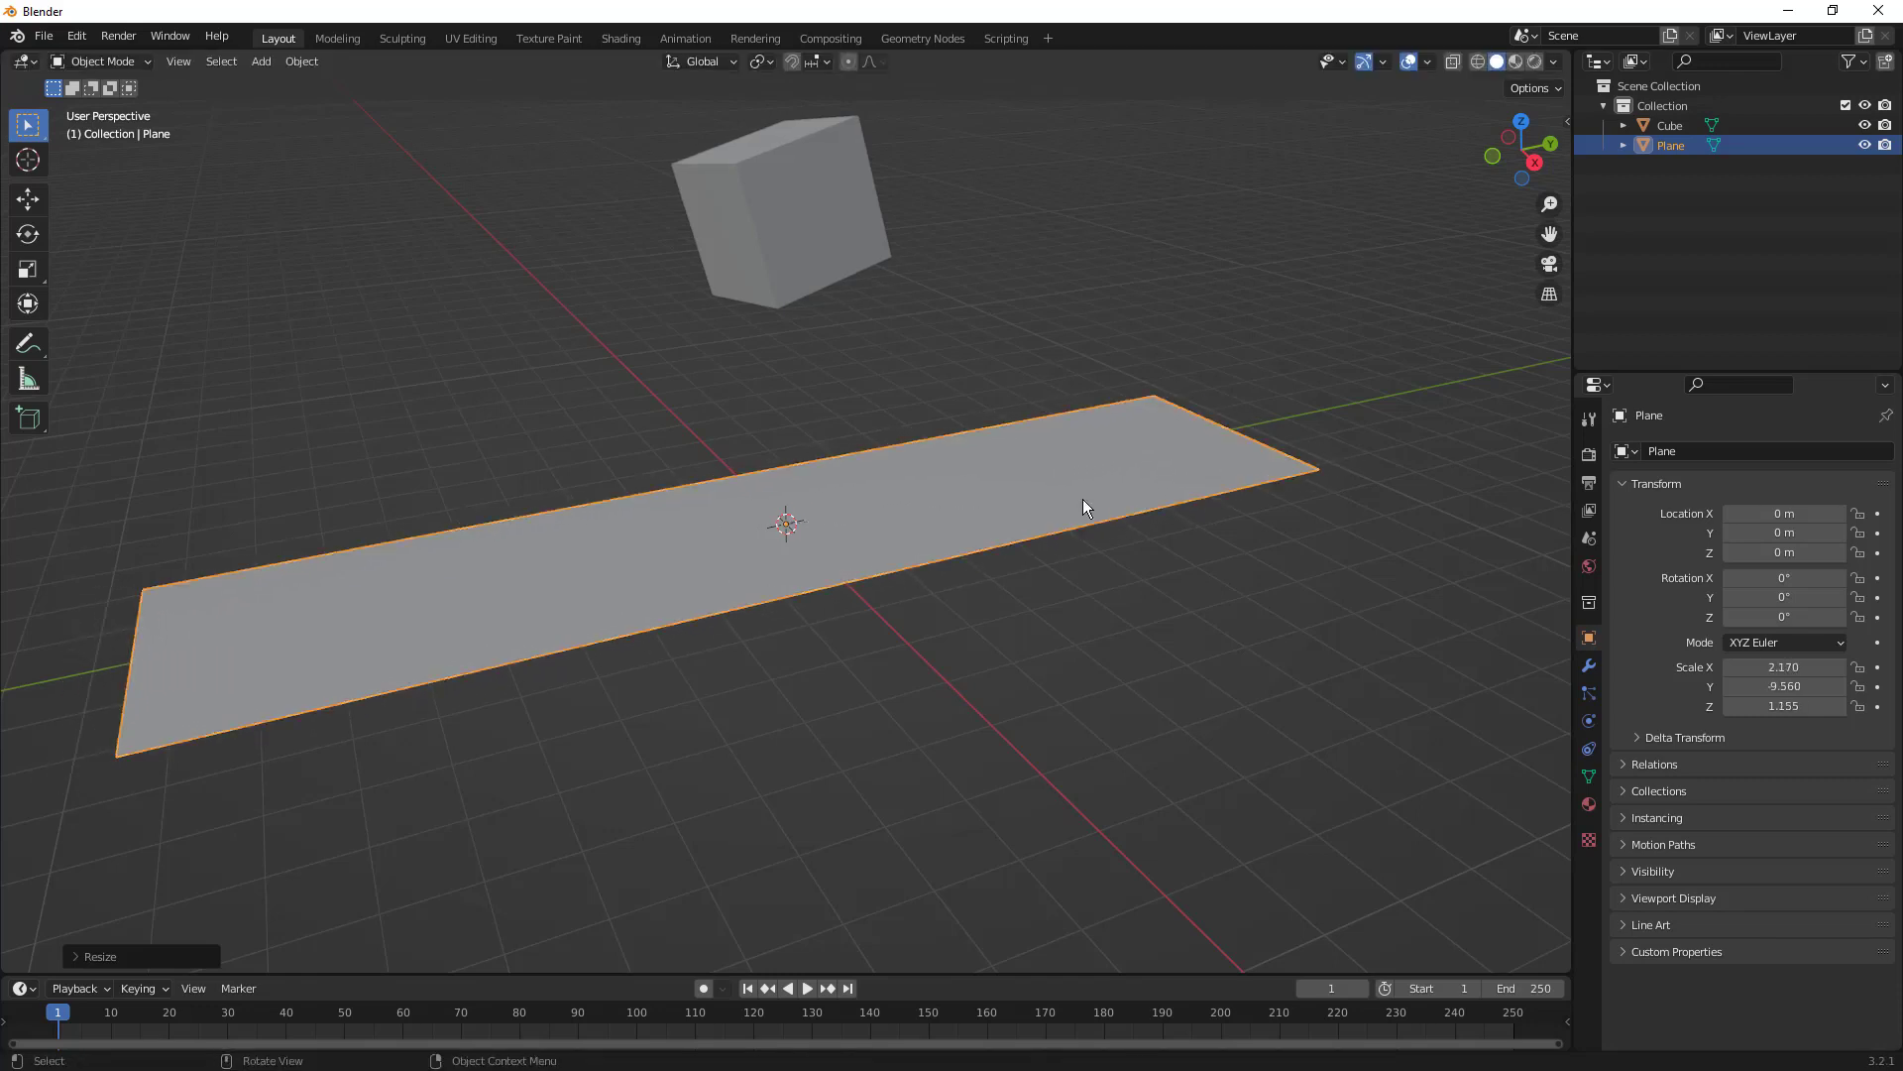
key(ctrl+z)
key(ctrl+shift+z)
key(g)
key(z)
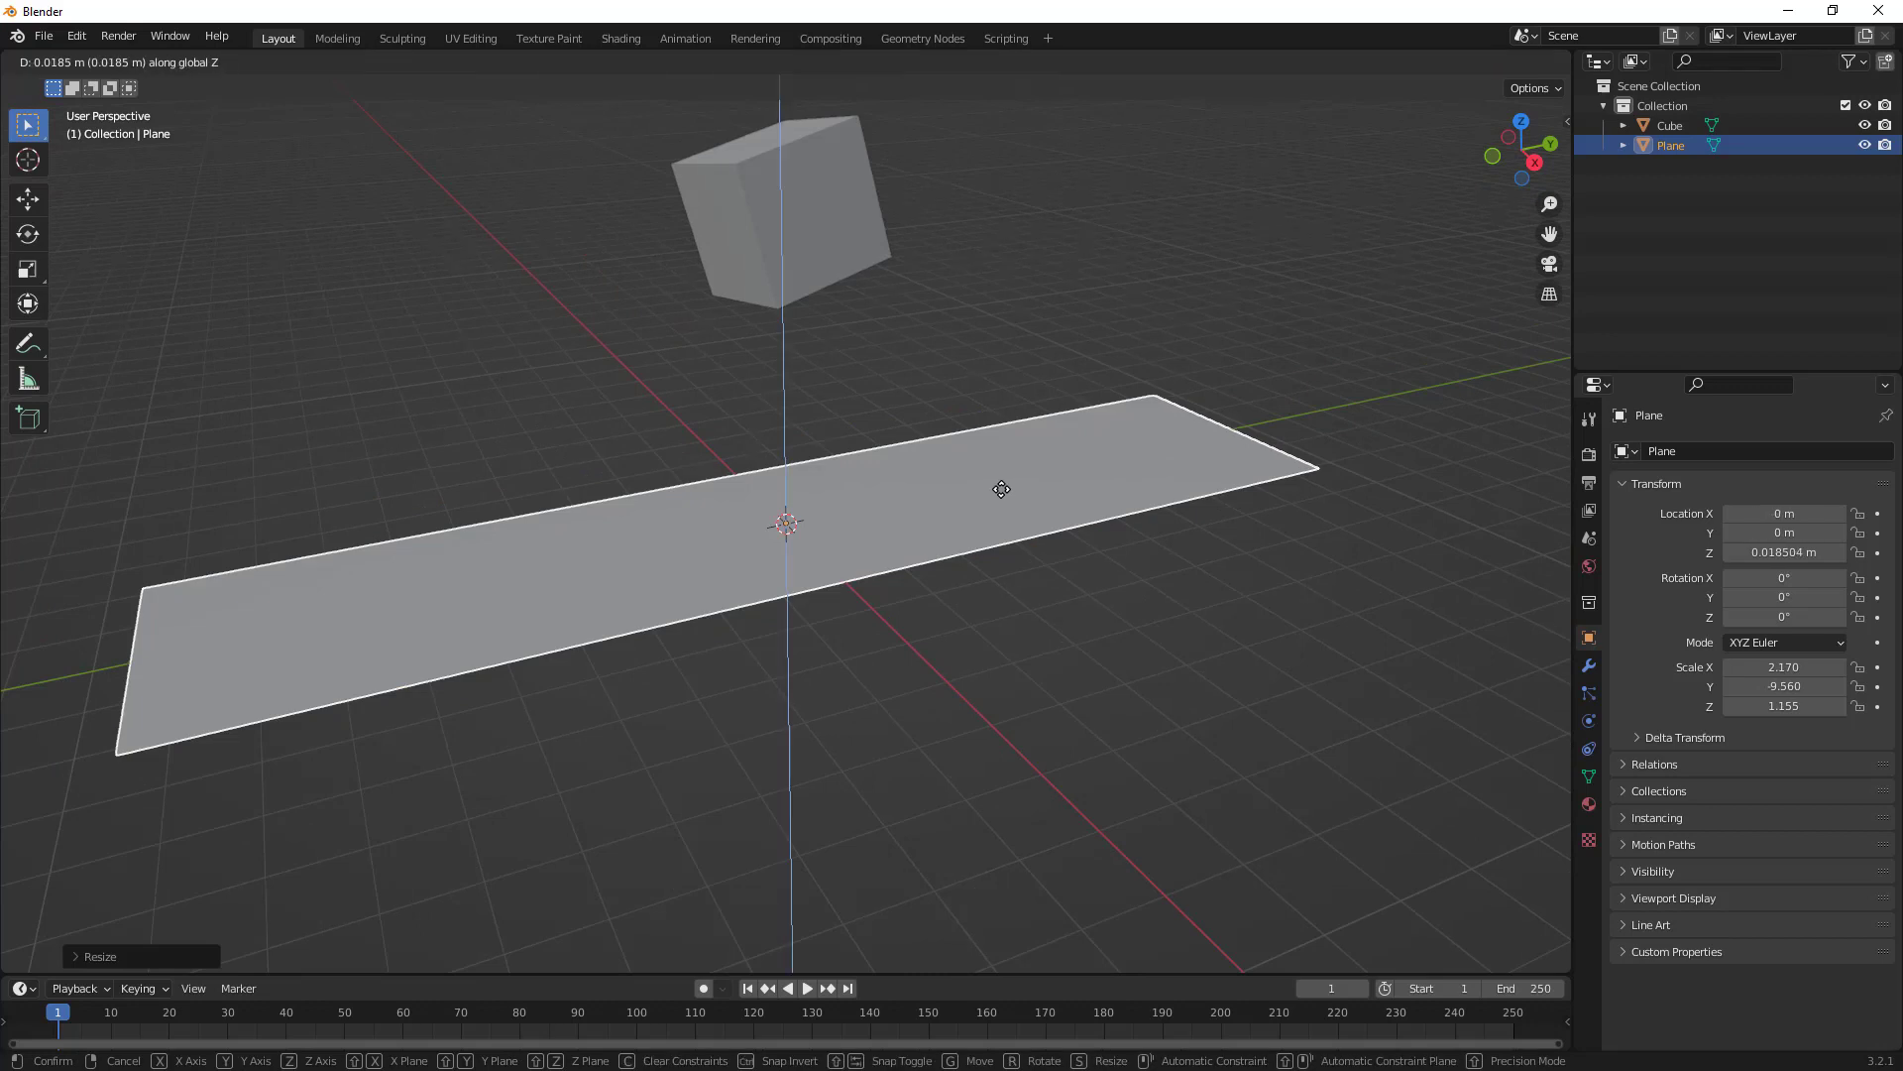
key(y)
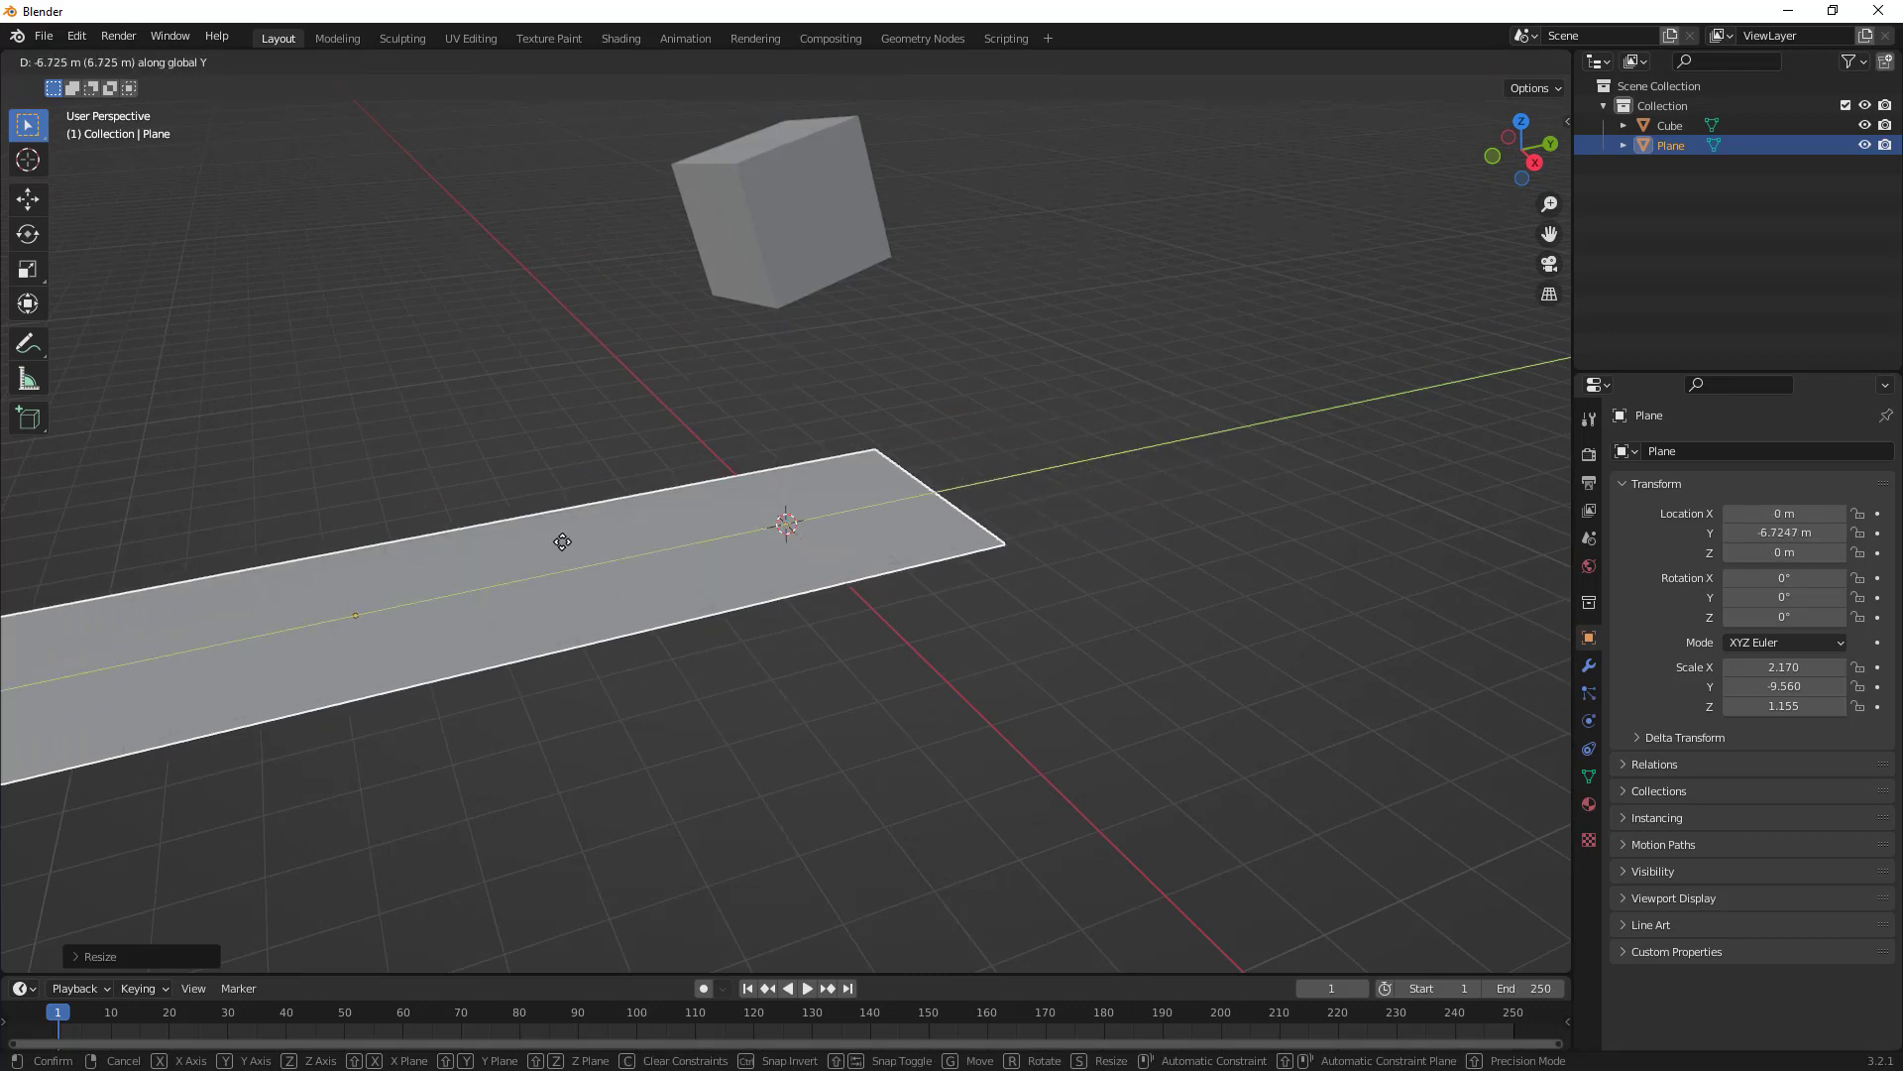
click(561, 541)
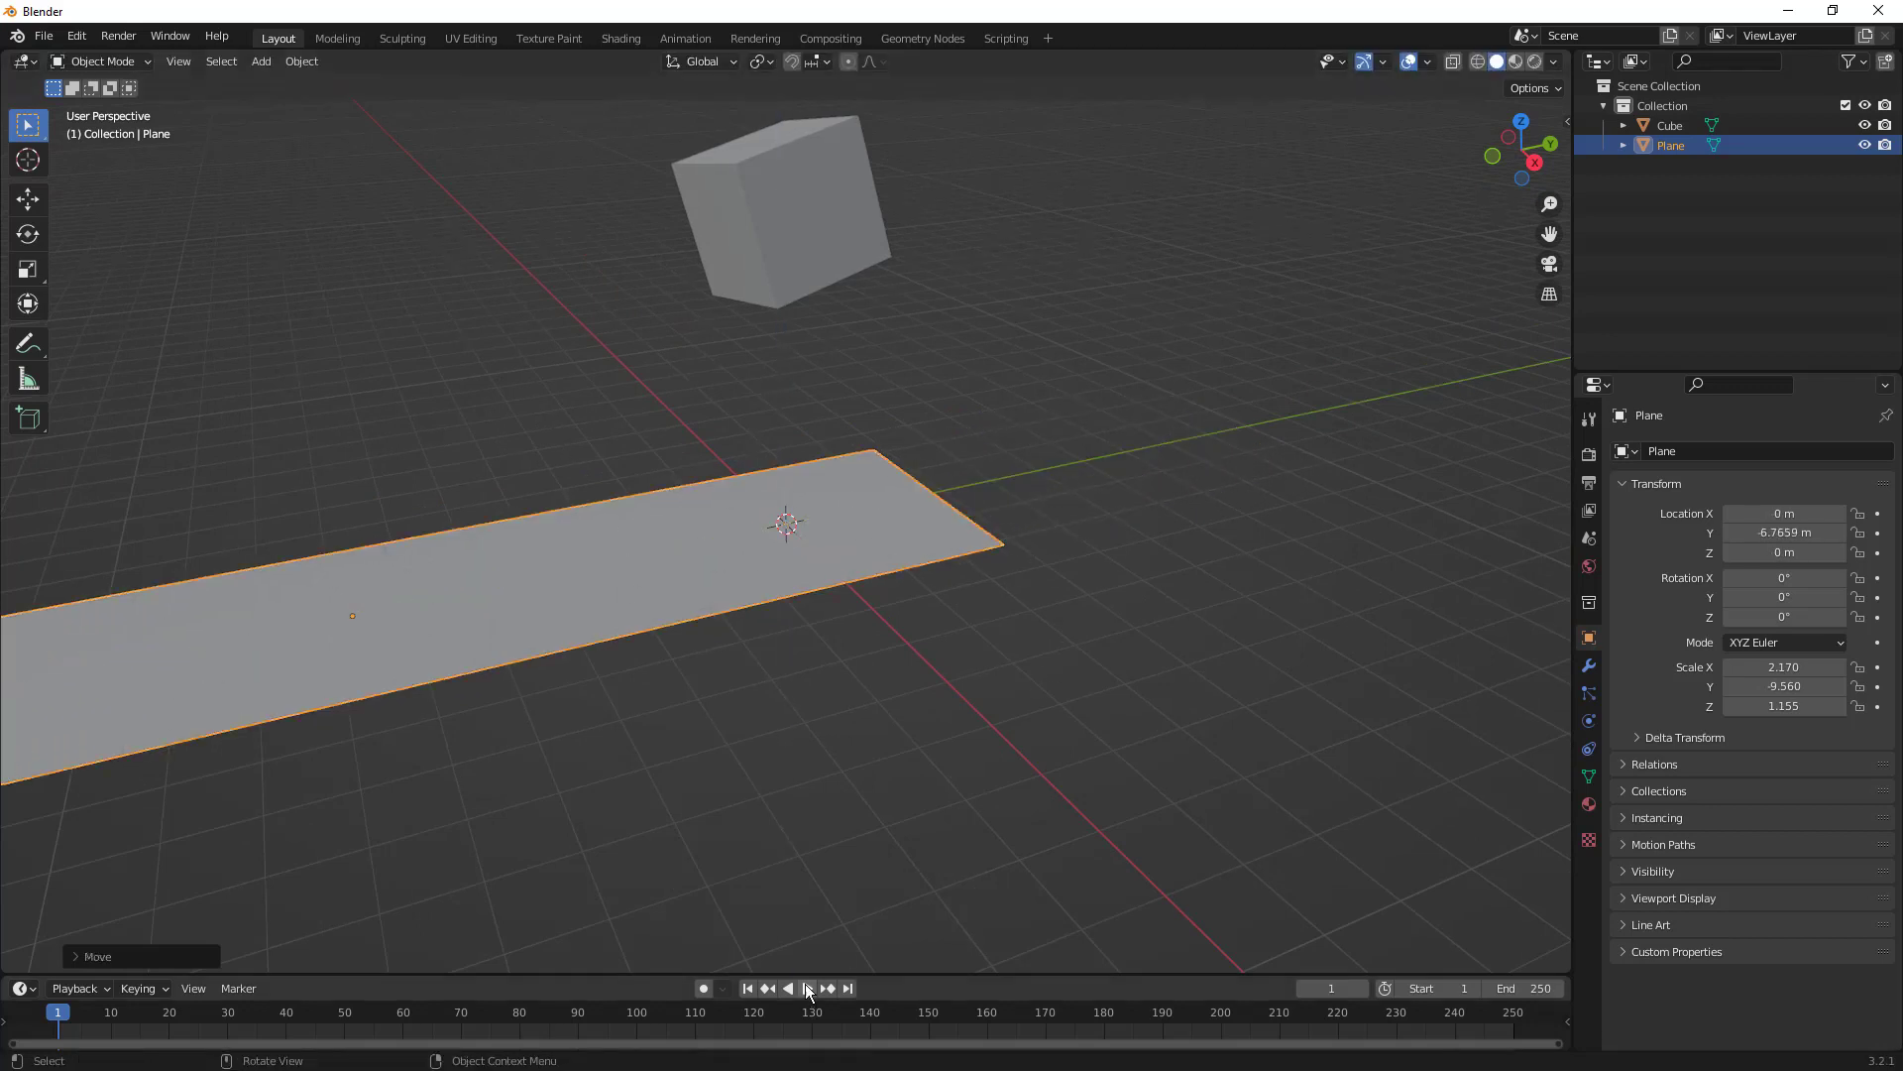
key(i)
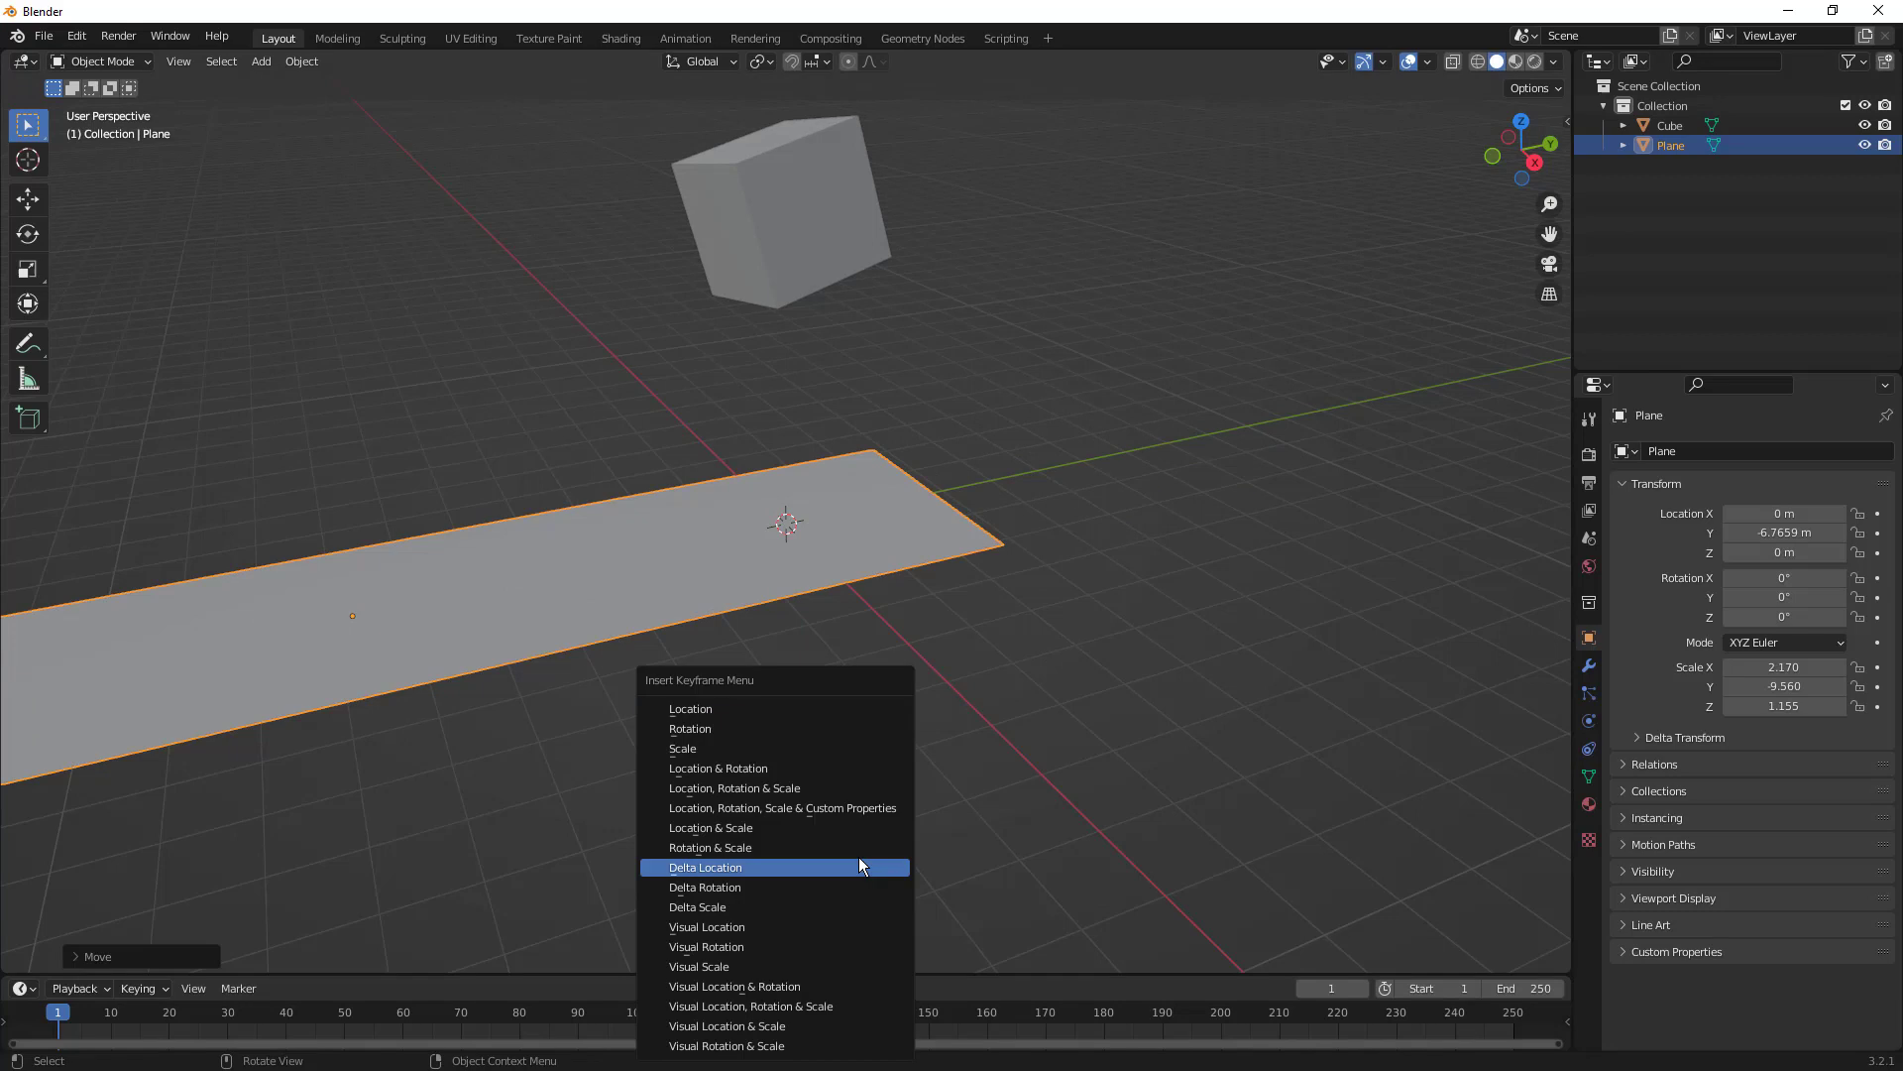
click(816, 711)
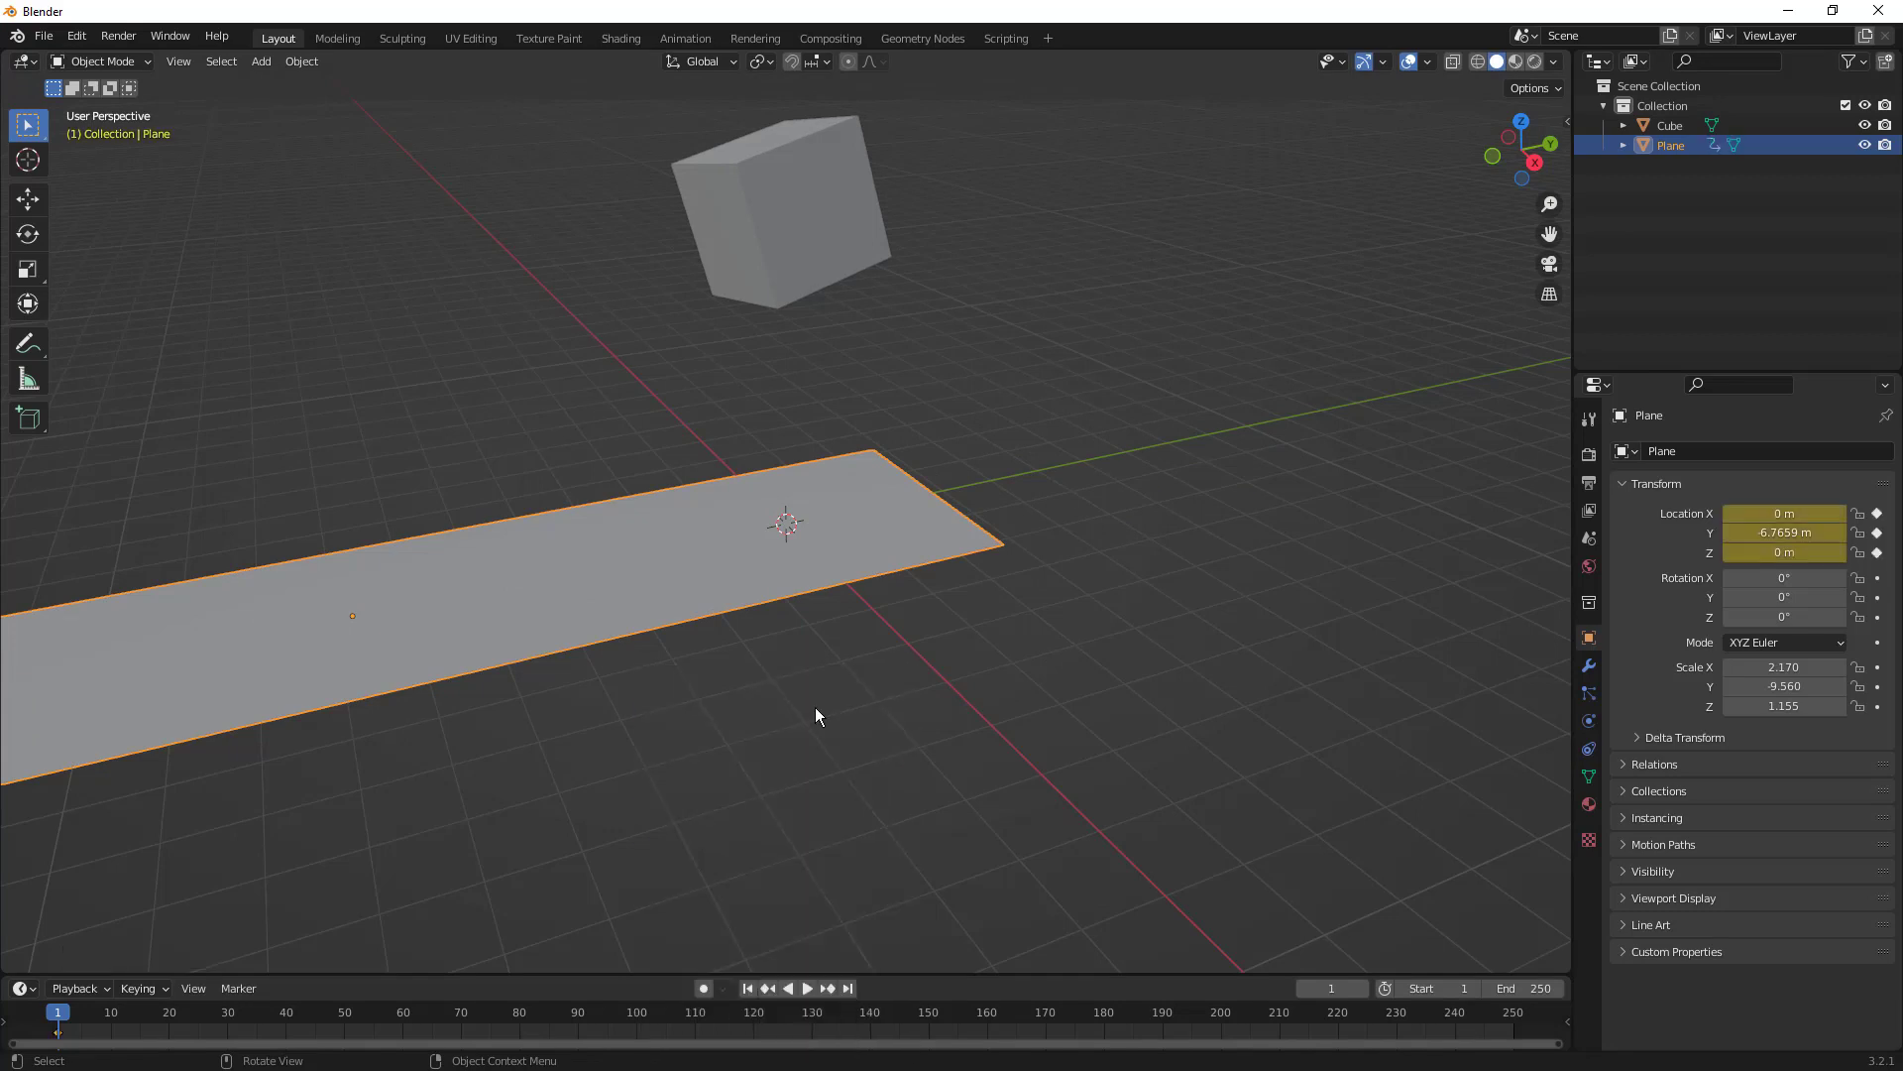
- At frame 201, move the plane to Y 7.2698 m, keyframe its location, and preview playback
click(1225, 1017)
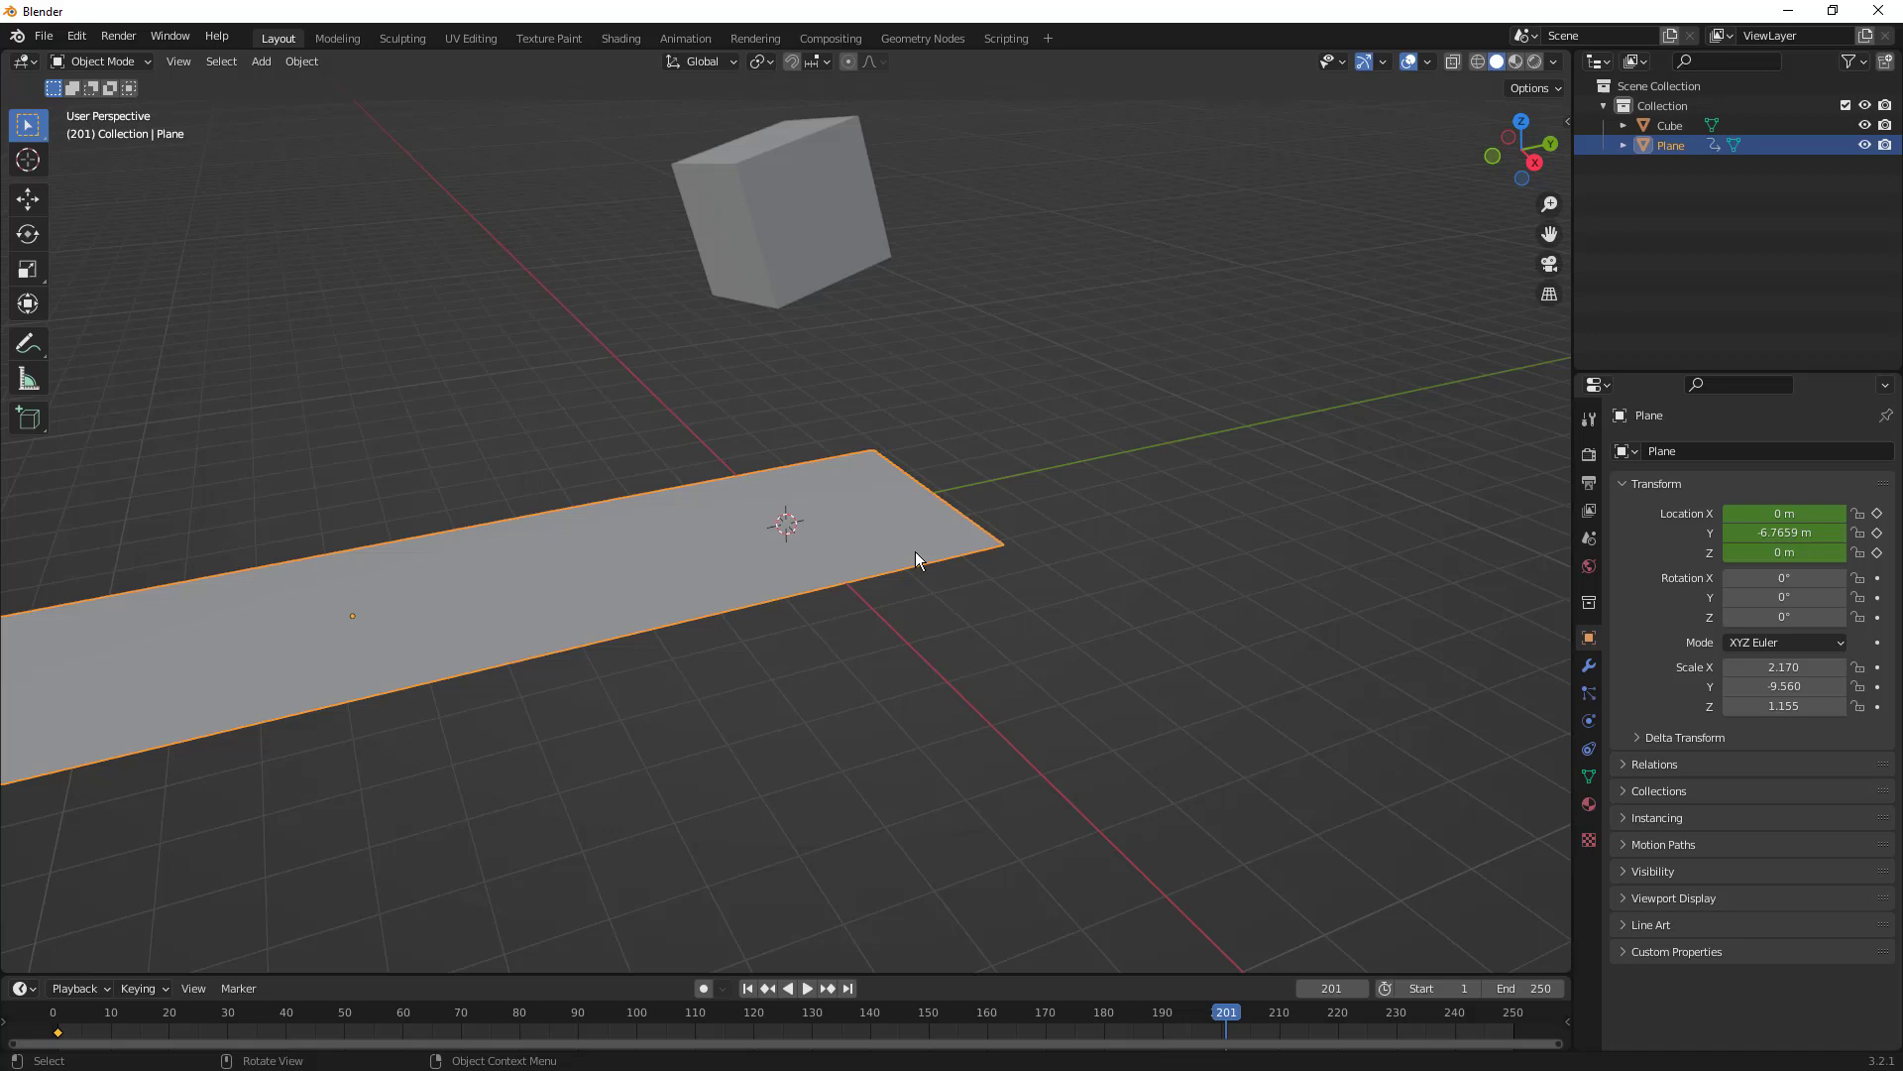
key(g)
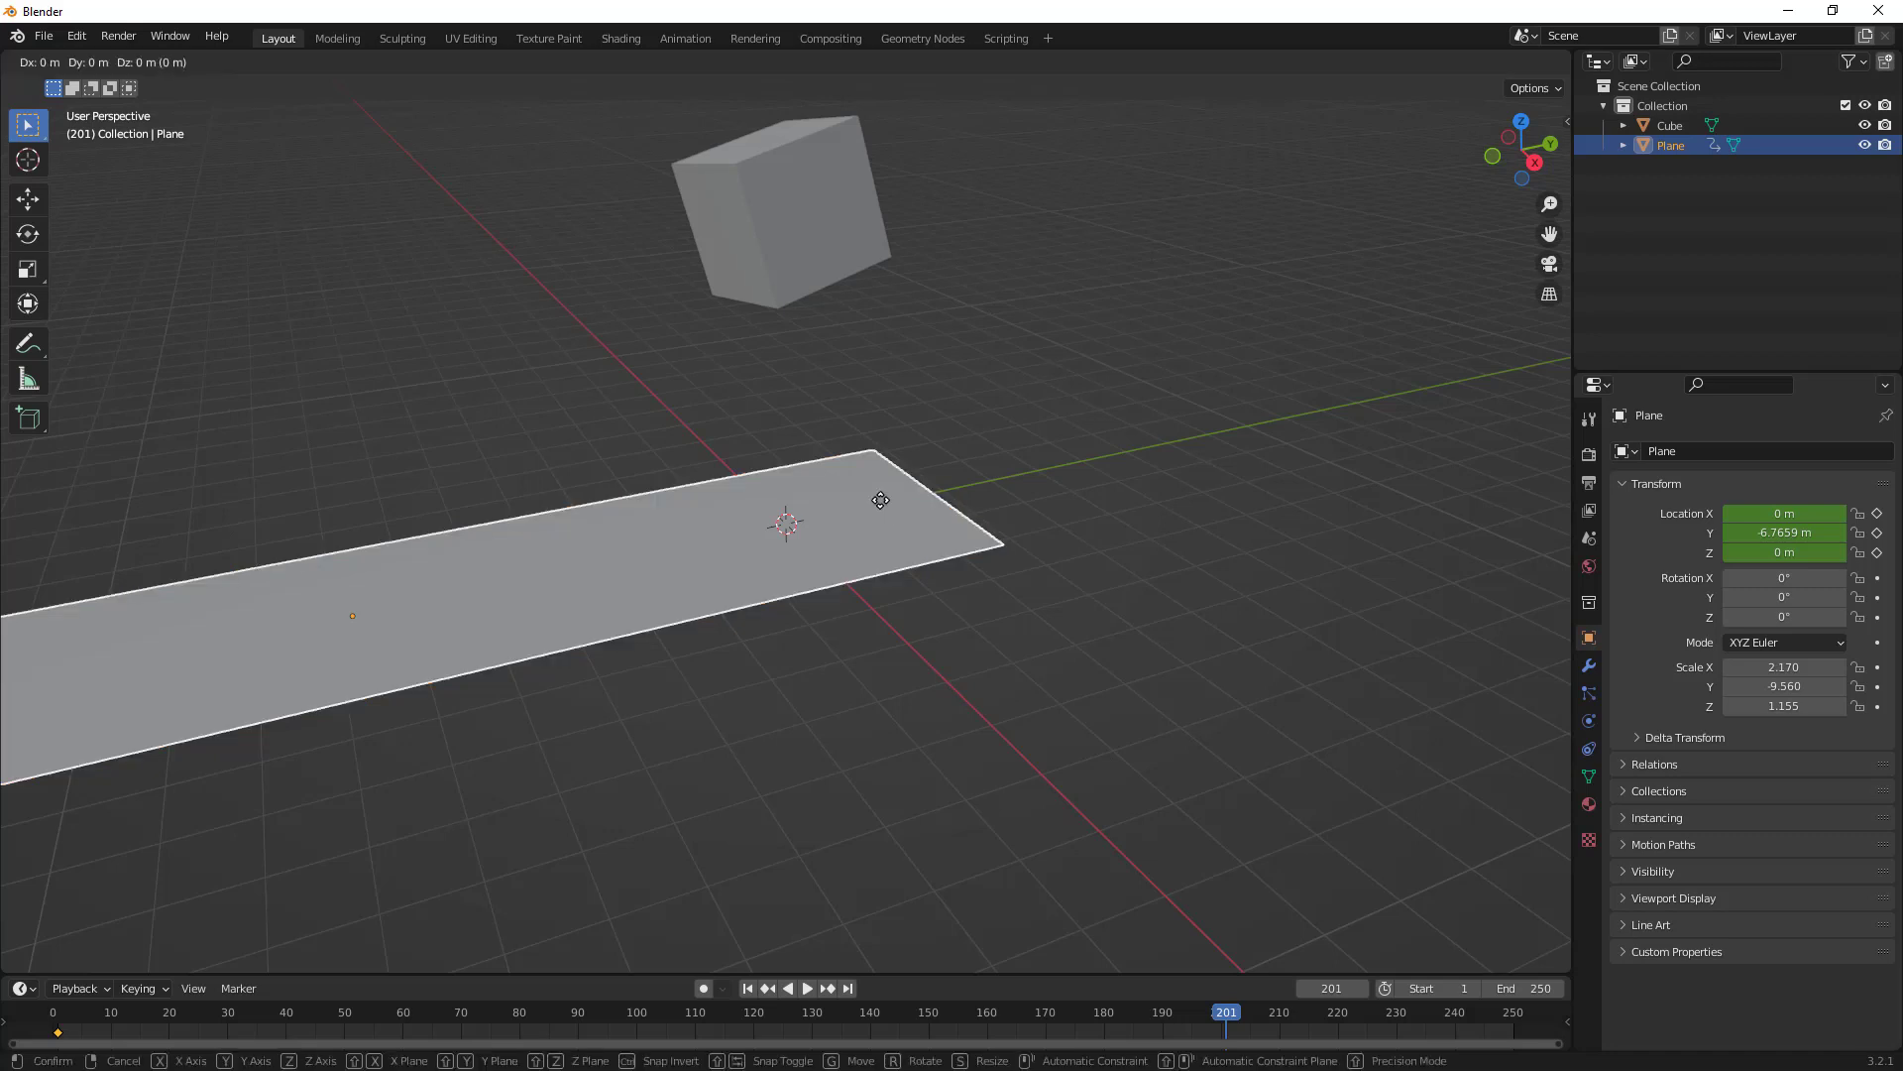
key(y)
click(89, 323)
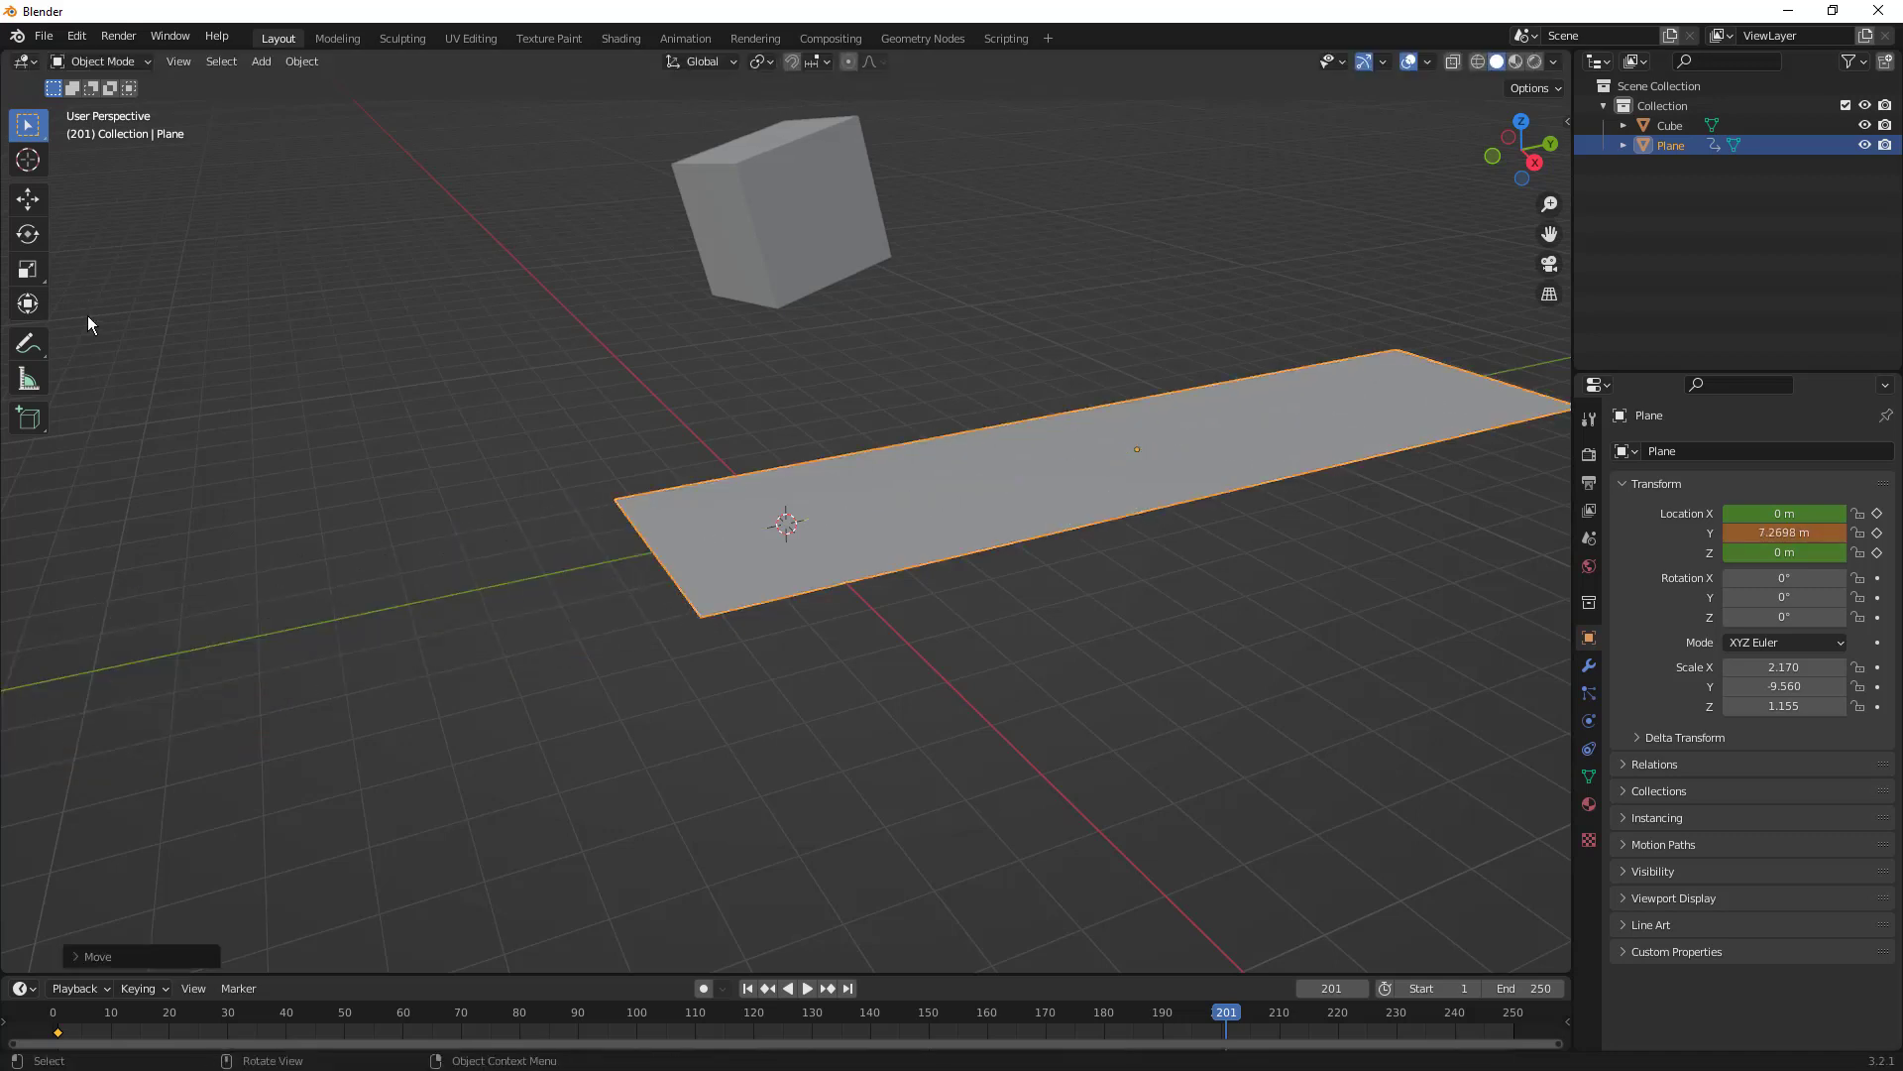
key(i)
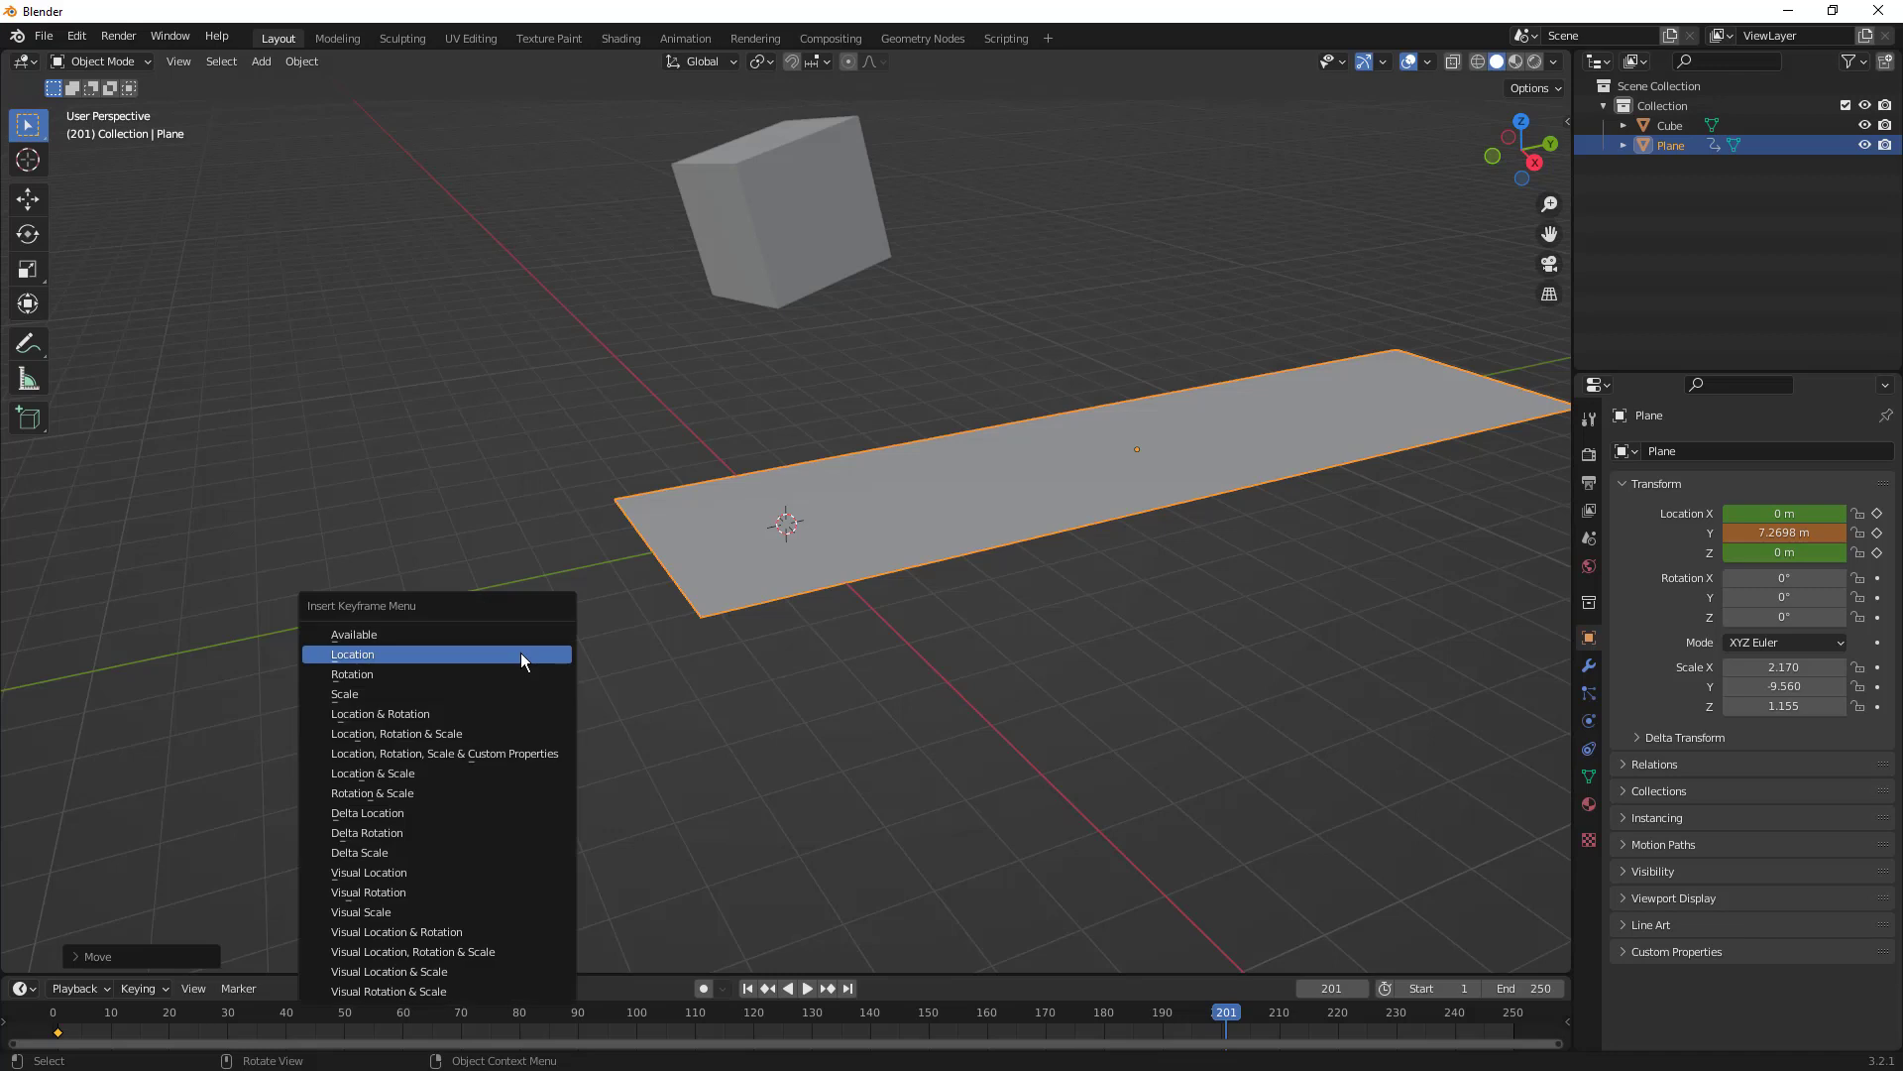
click(521, 653)
click(807, 988)
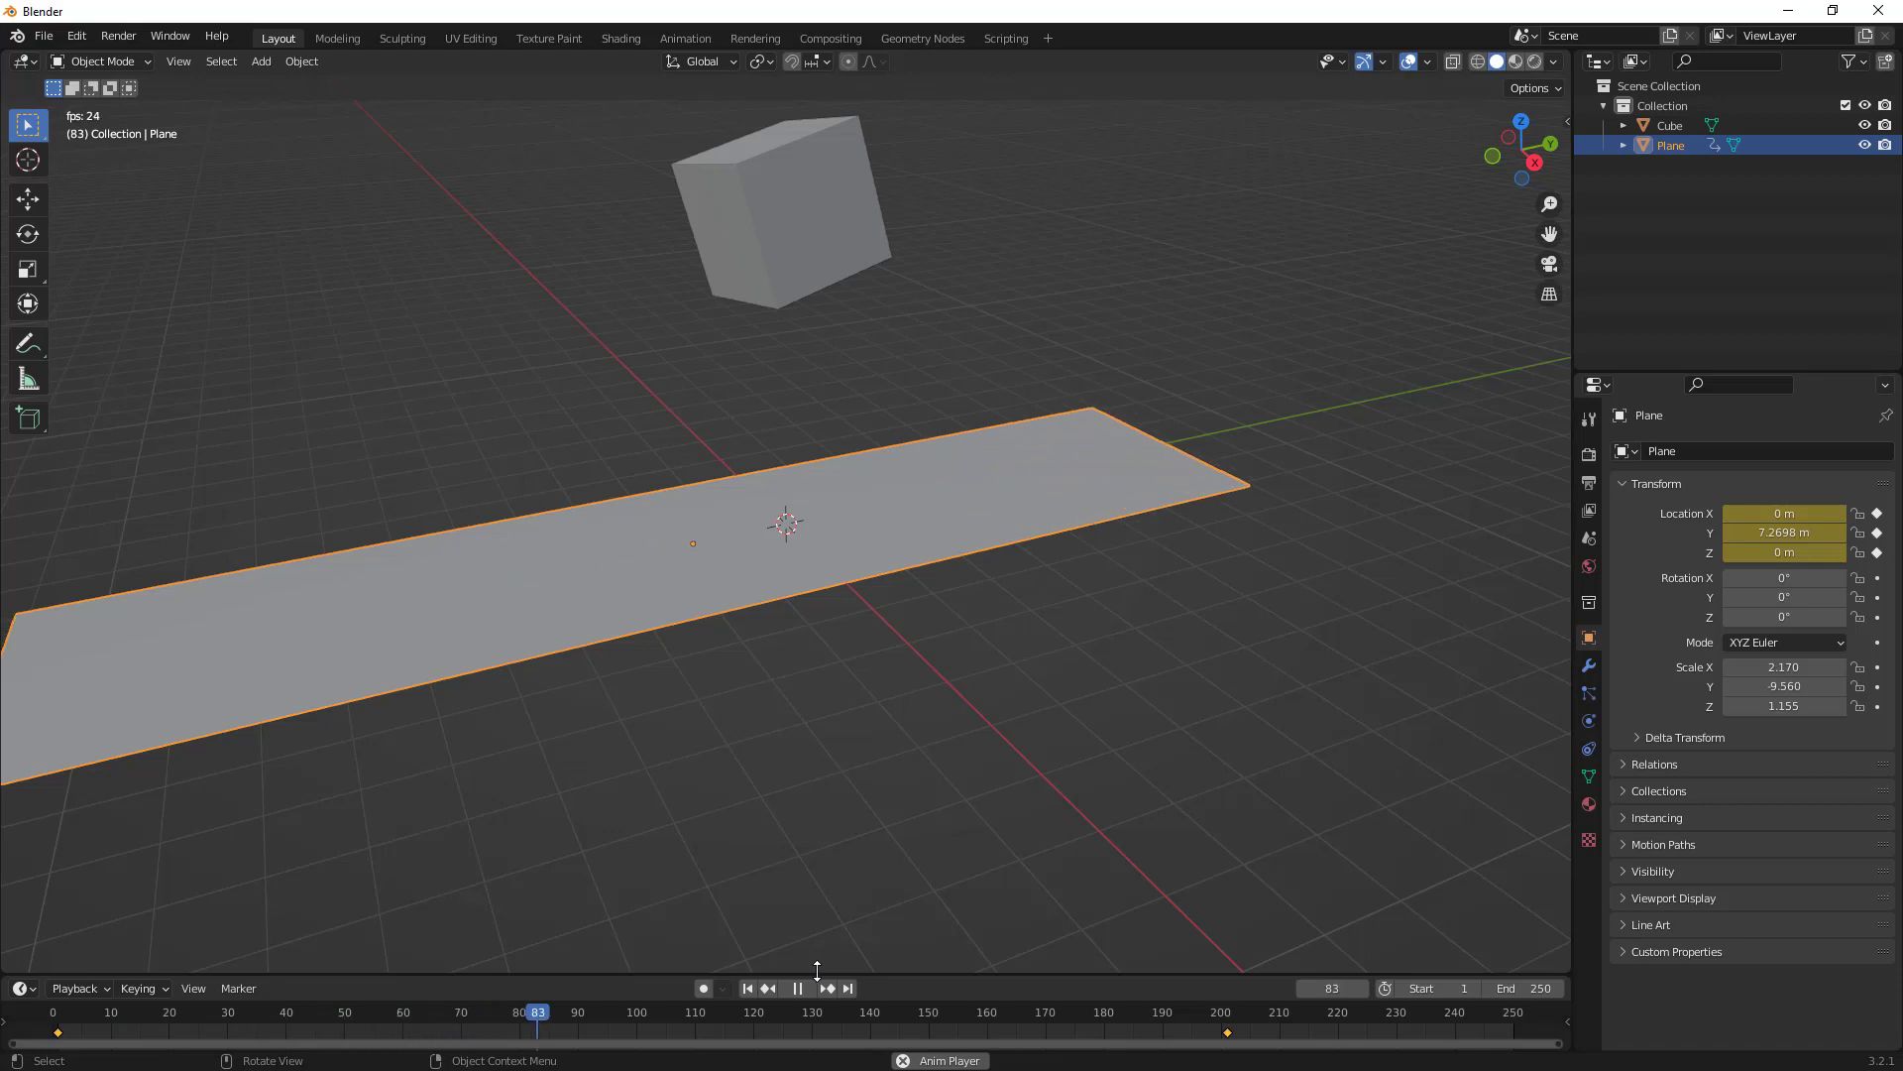
click(797, 987)
- Give the cube an Active 1 kg rigid body, preview it falling, and rewind to frame 1
click(747, 989)
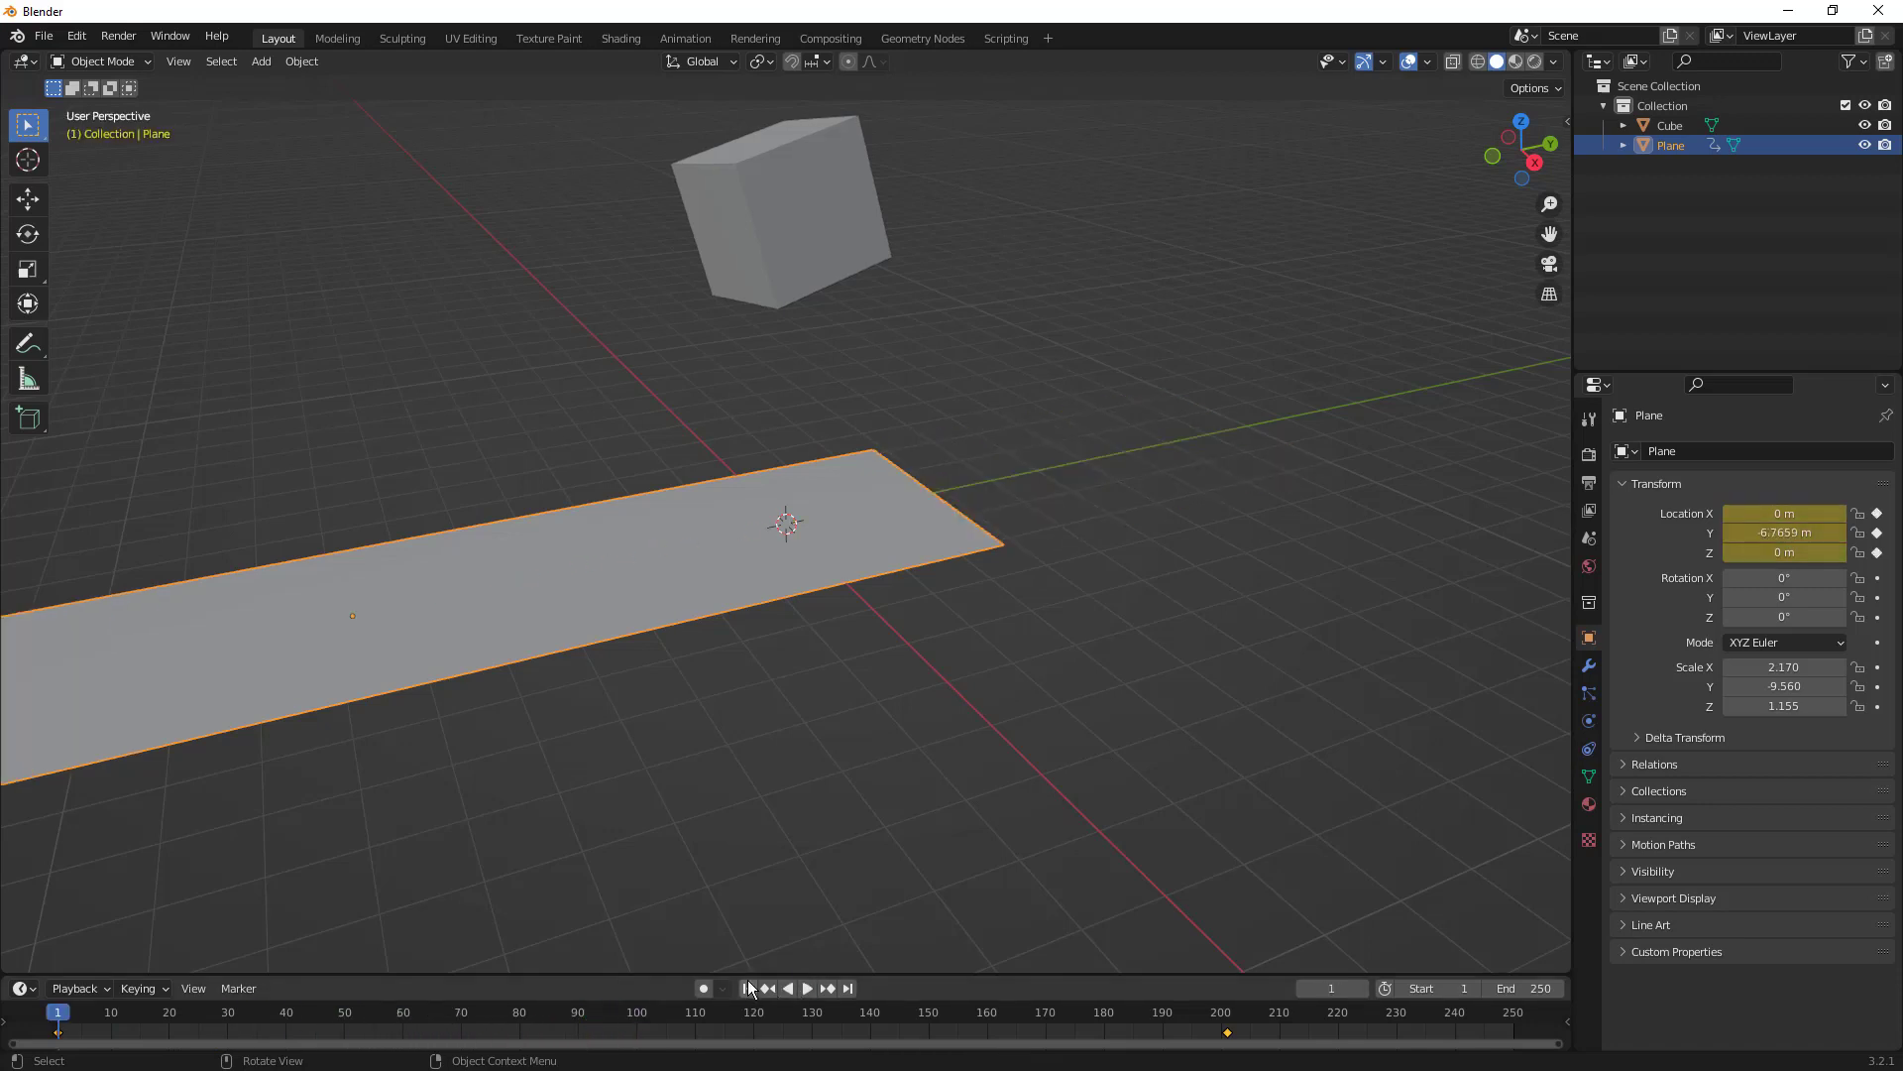
click(847, 210)
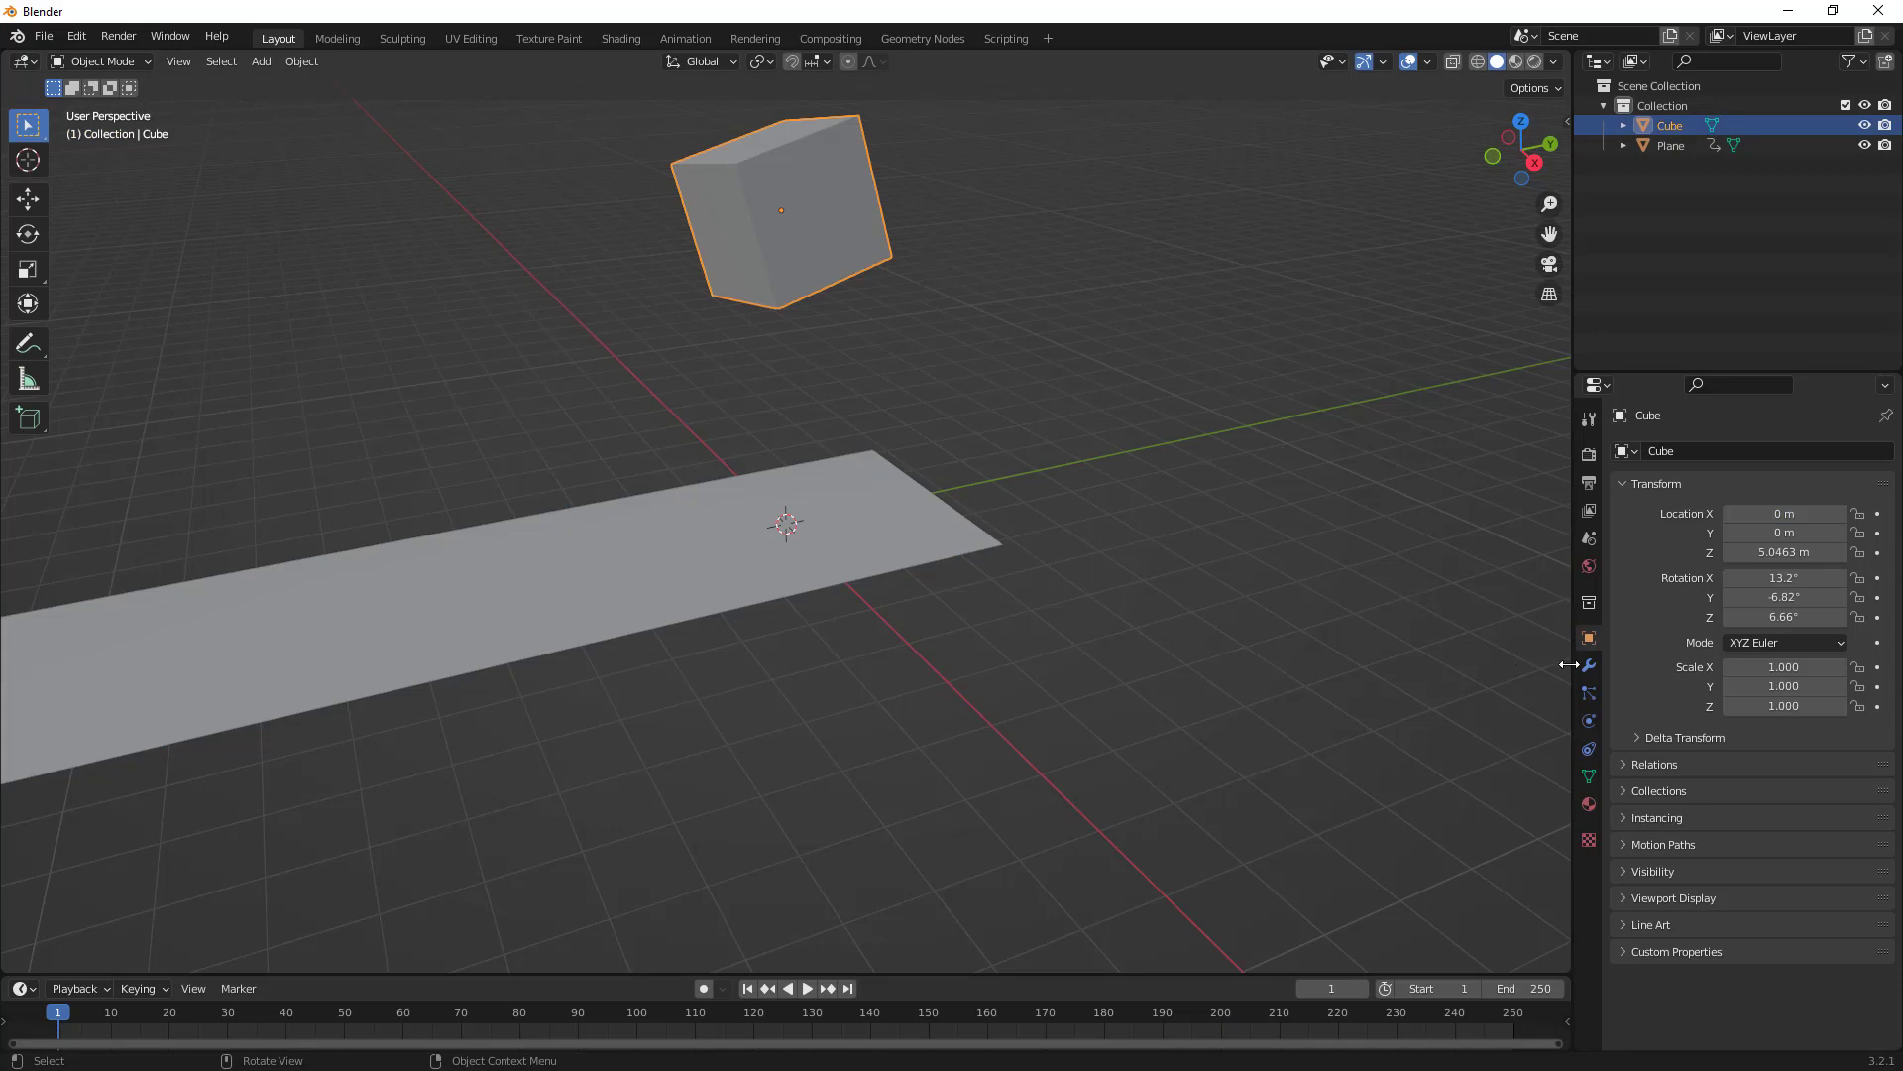
click(1589, 720)
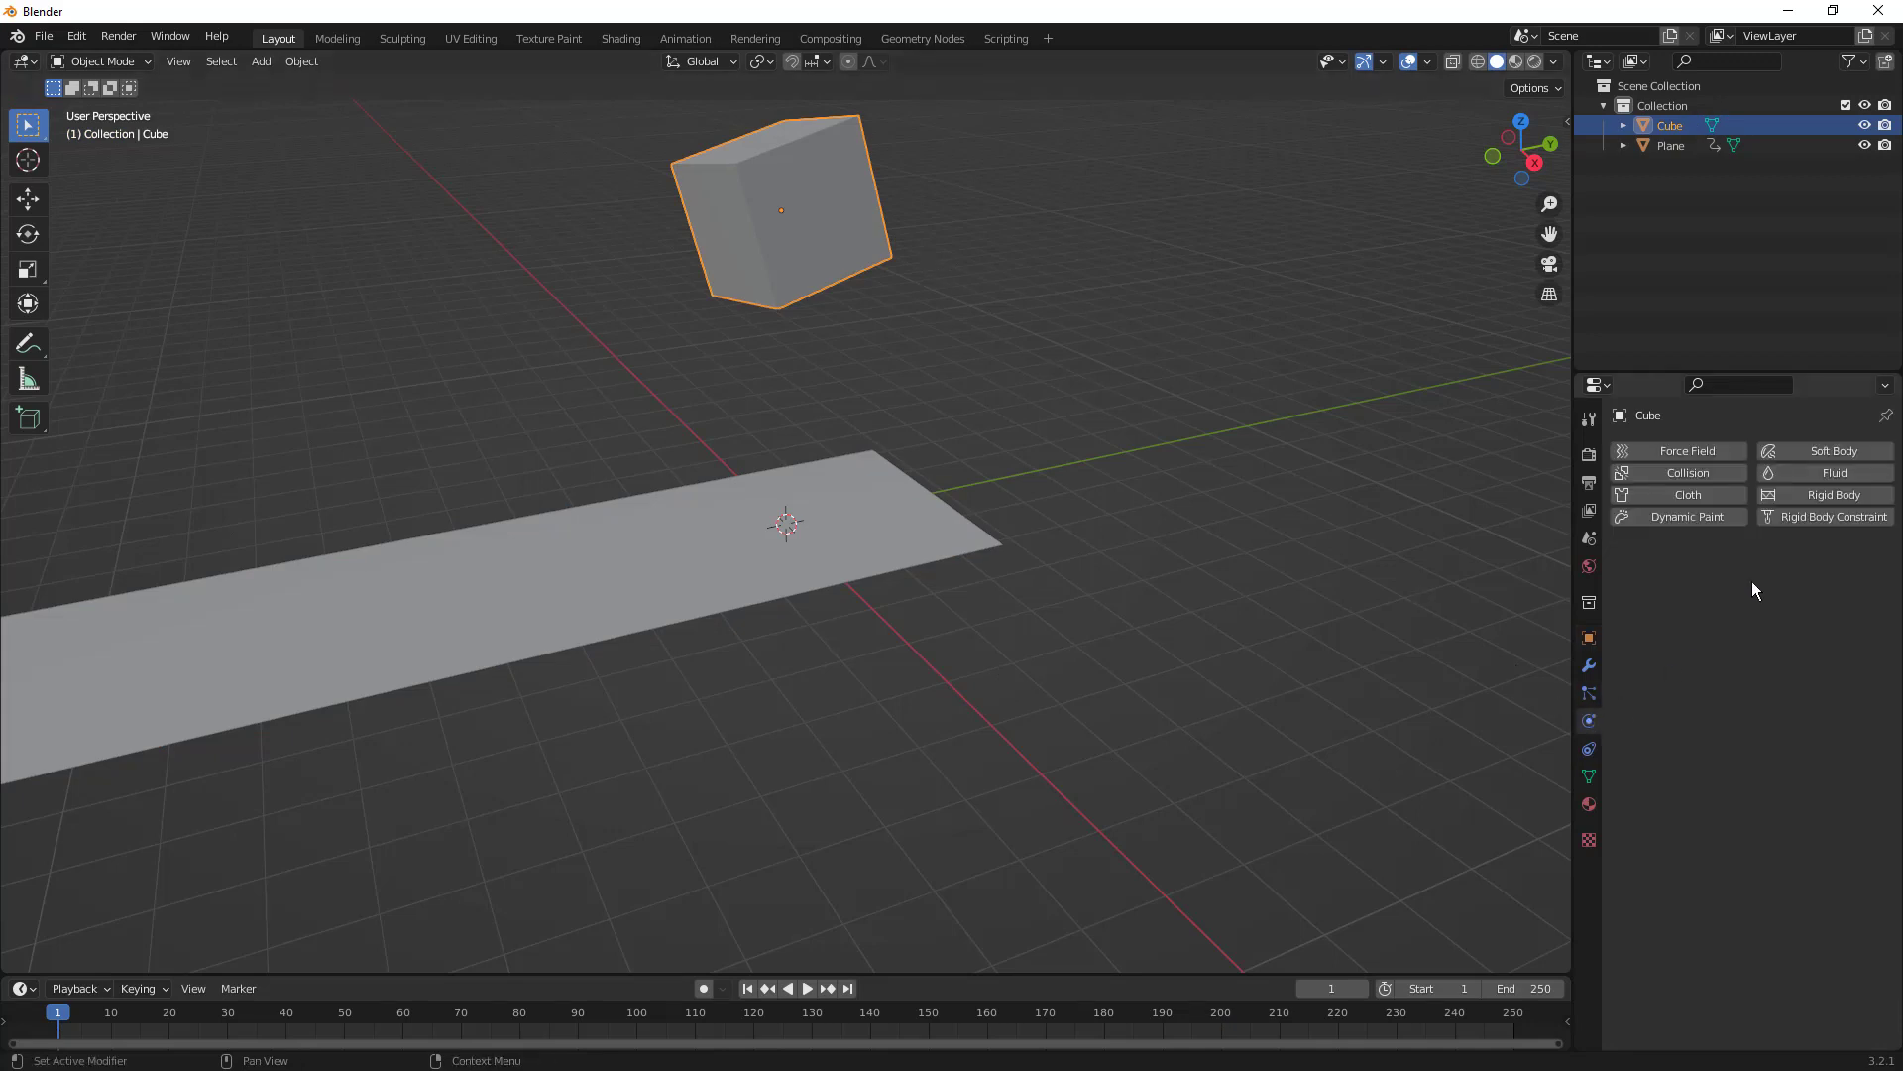
click(1827, 495)
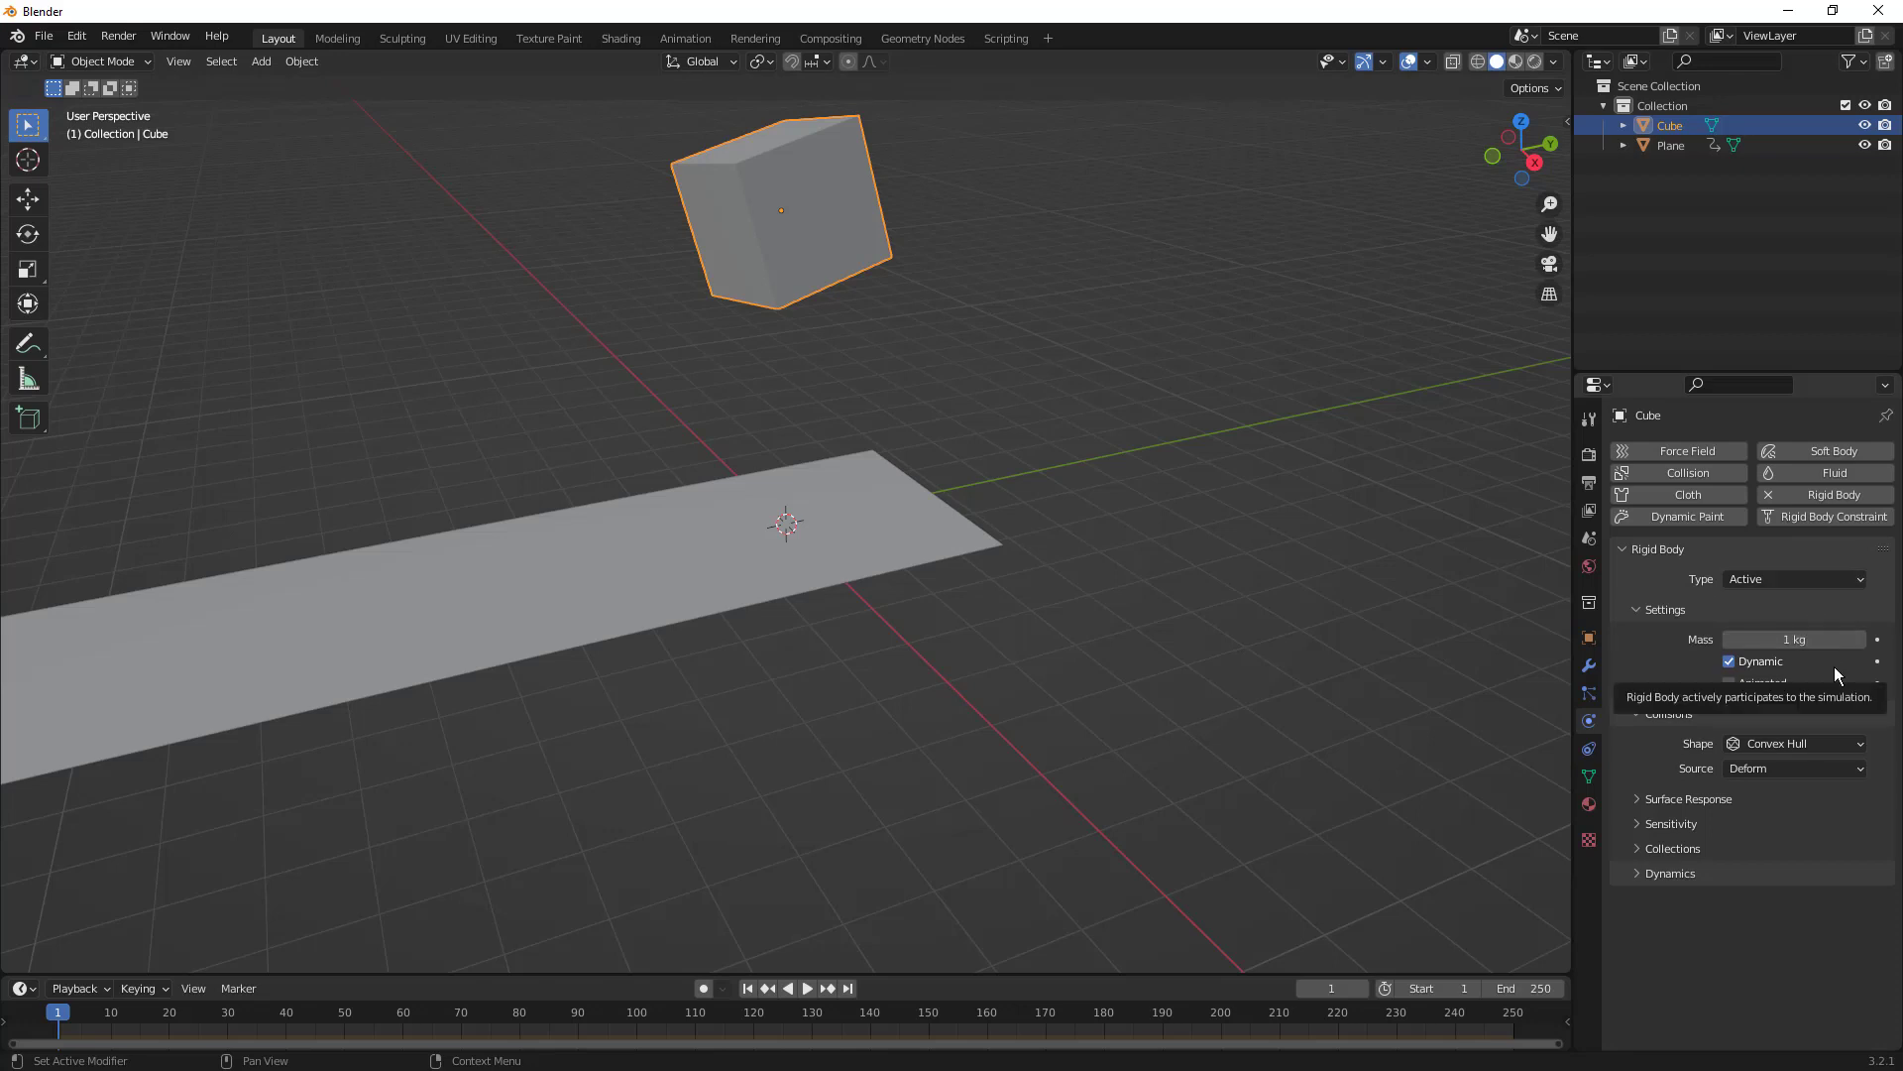
click(808, 989)
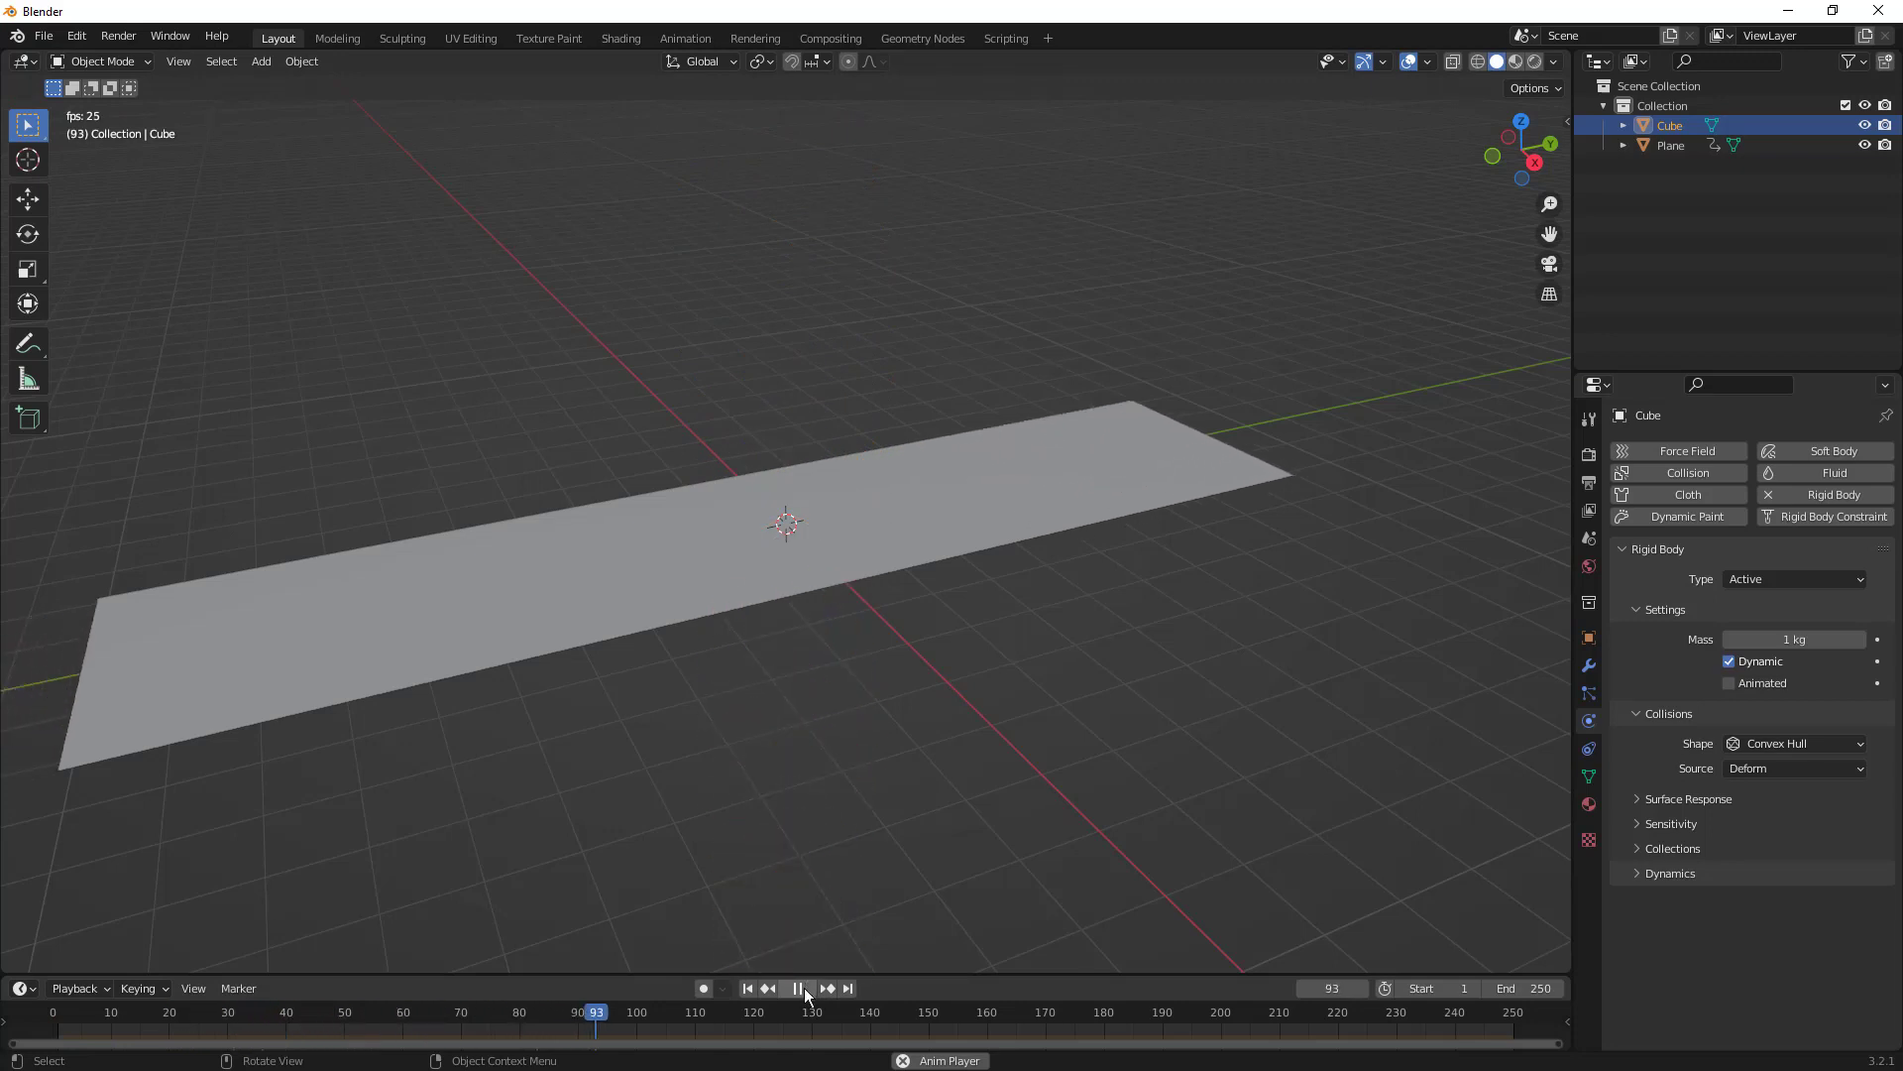
click(801, 991)
click(751, 990)
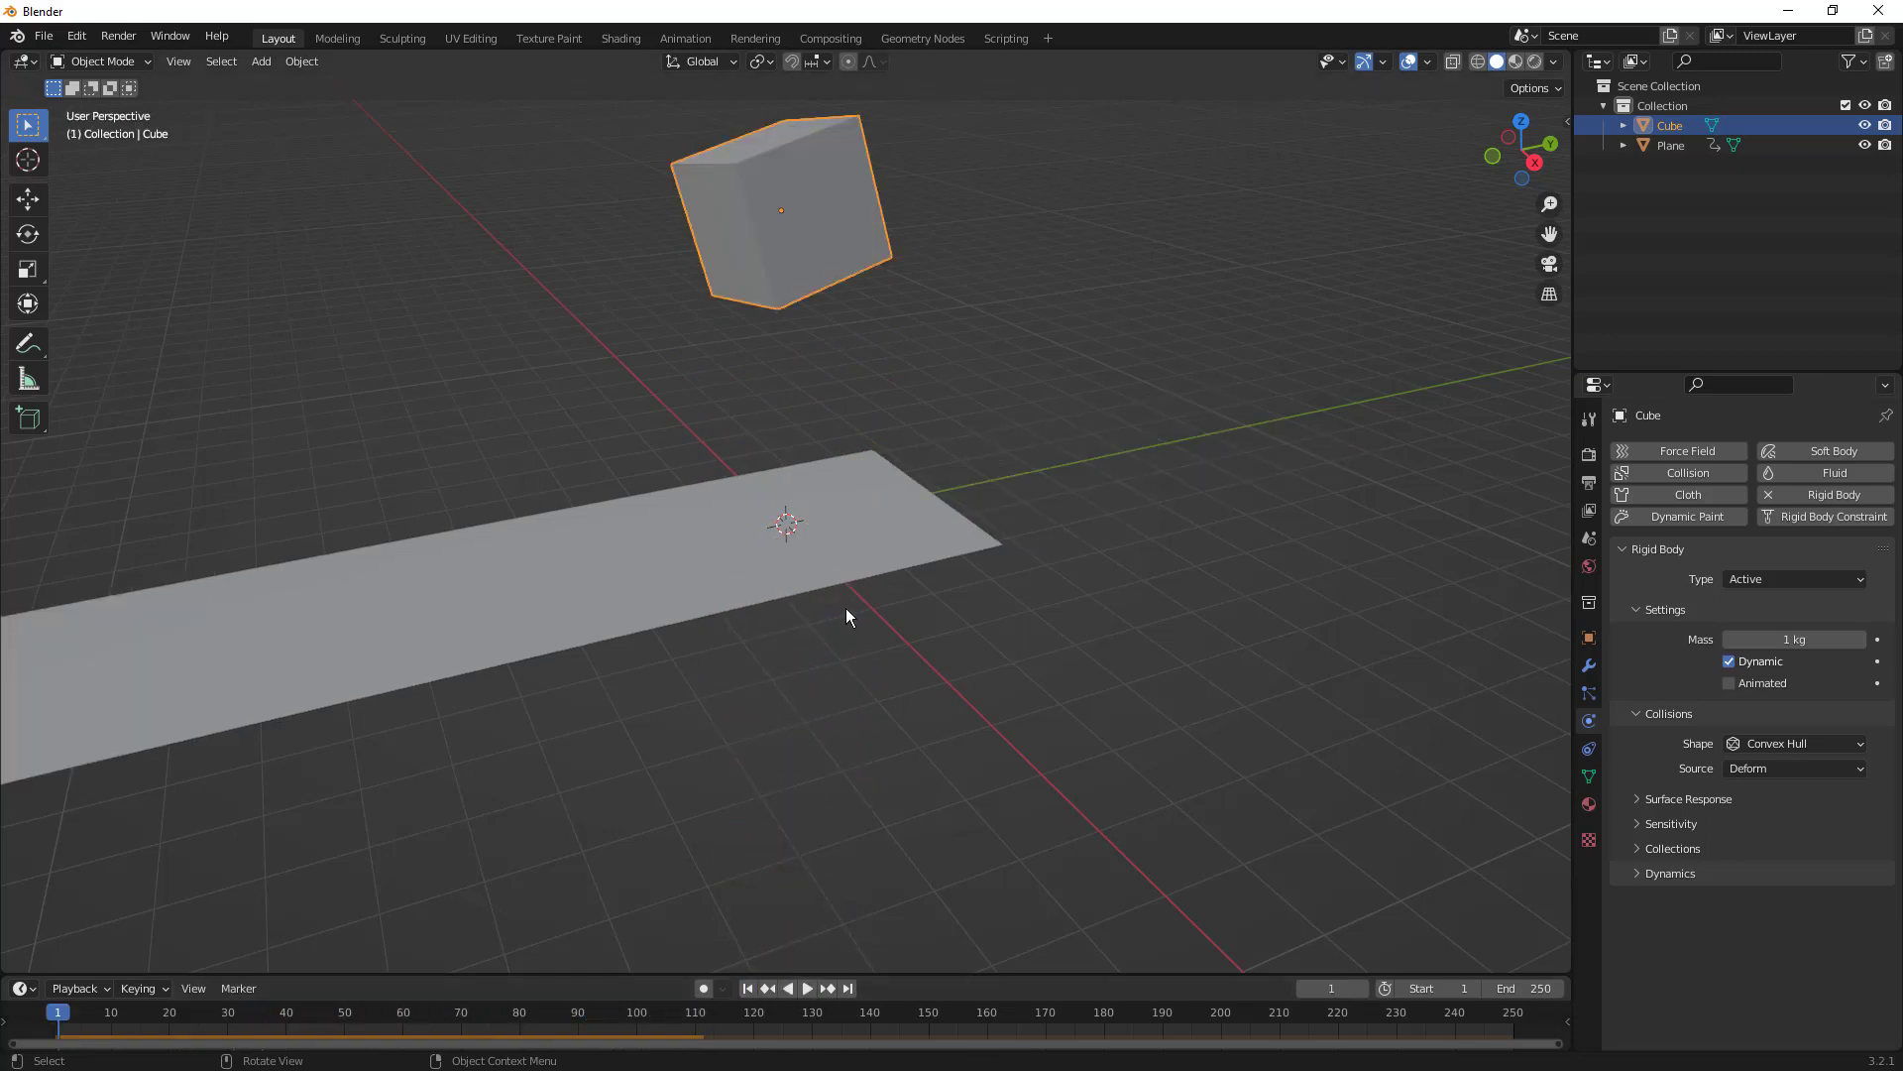
- Add Collision physics to the plane and test it in playback, then rewind
click(847, 540)
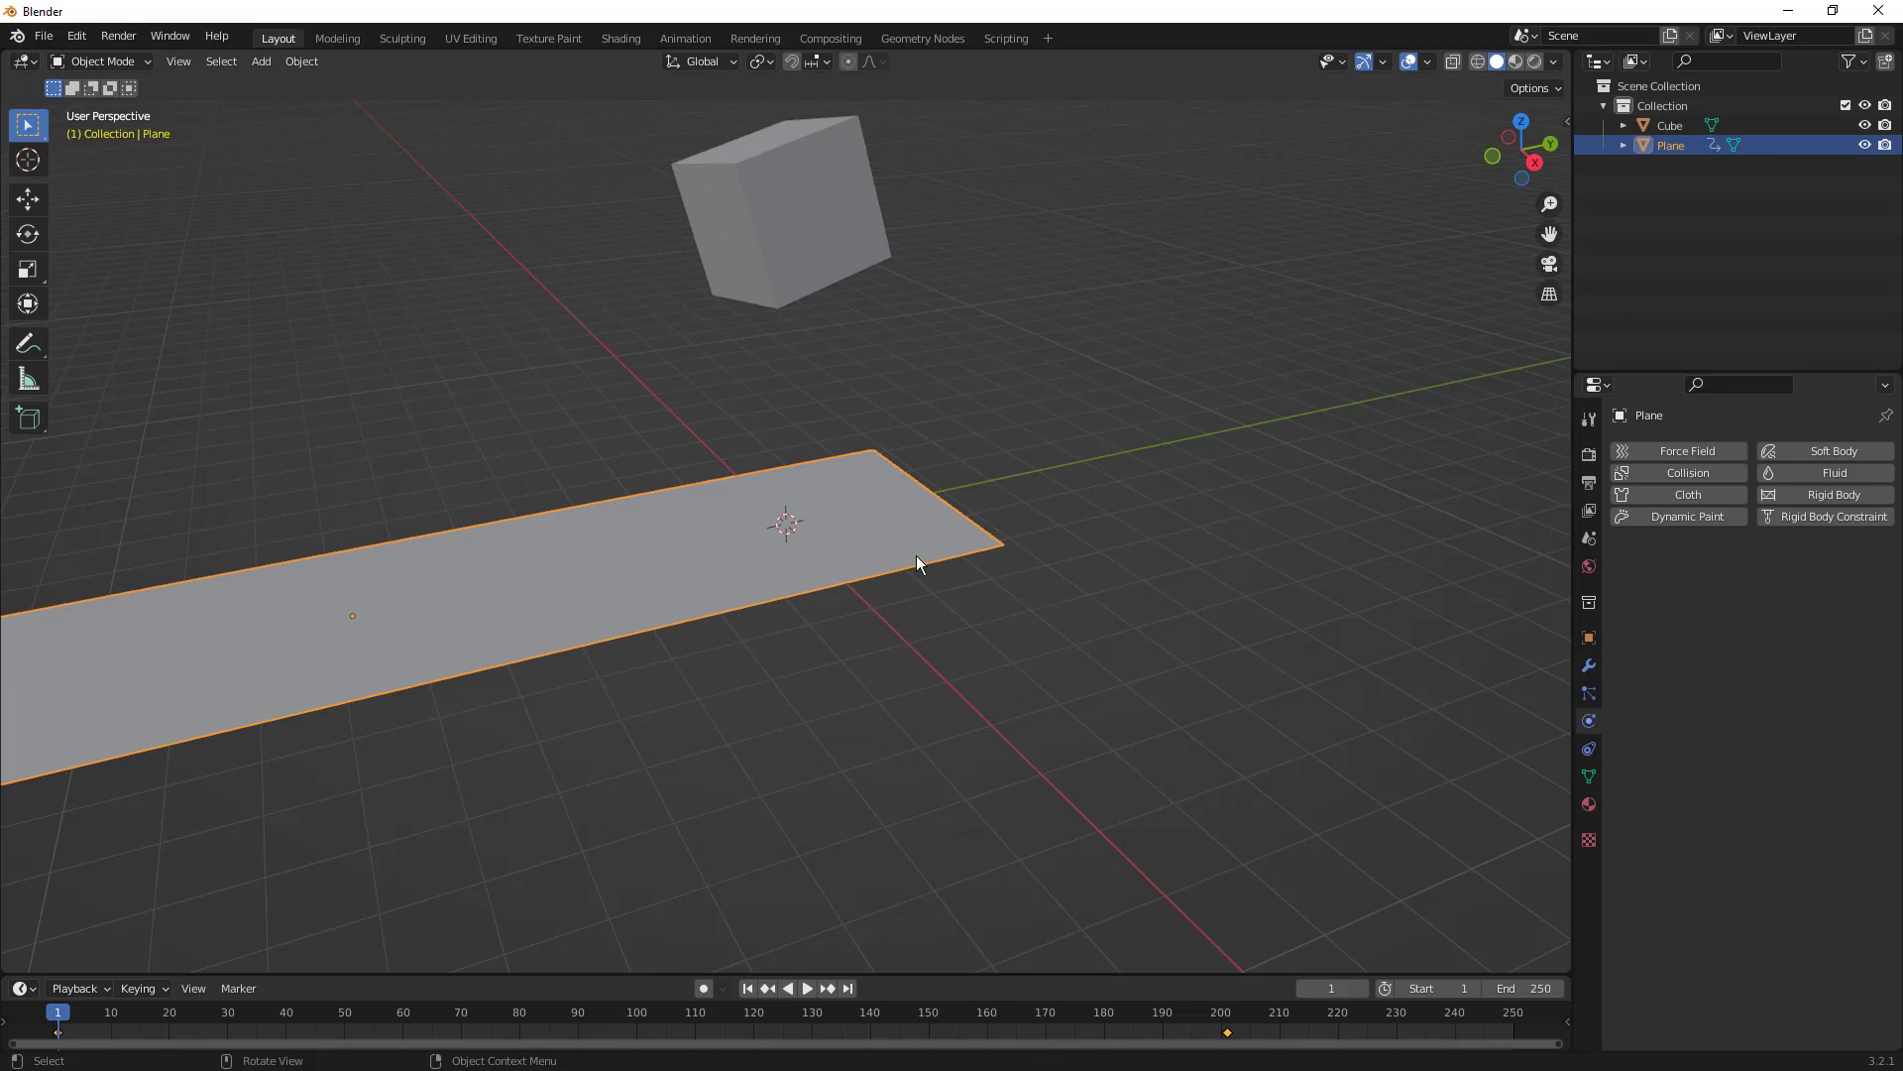
click(1674, 472)
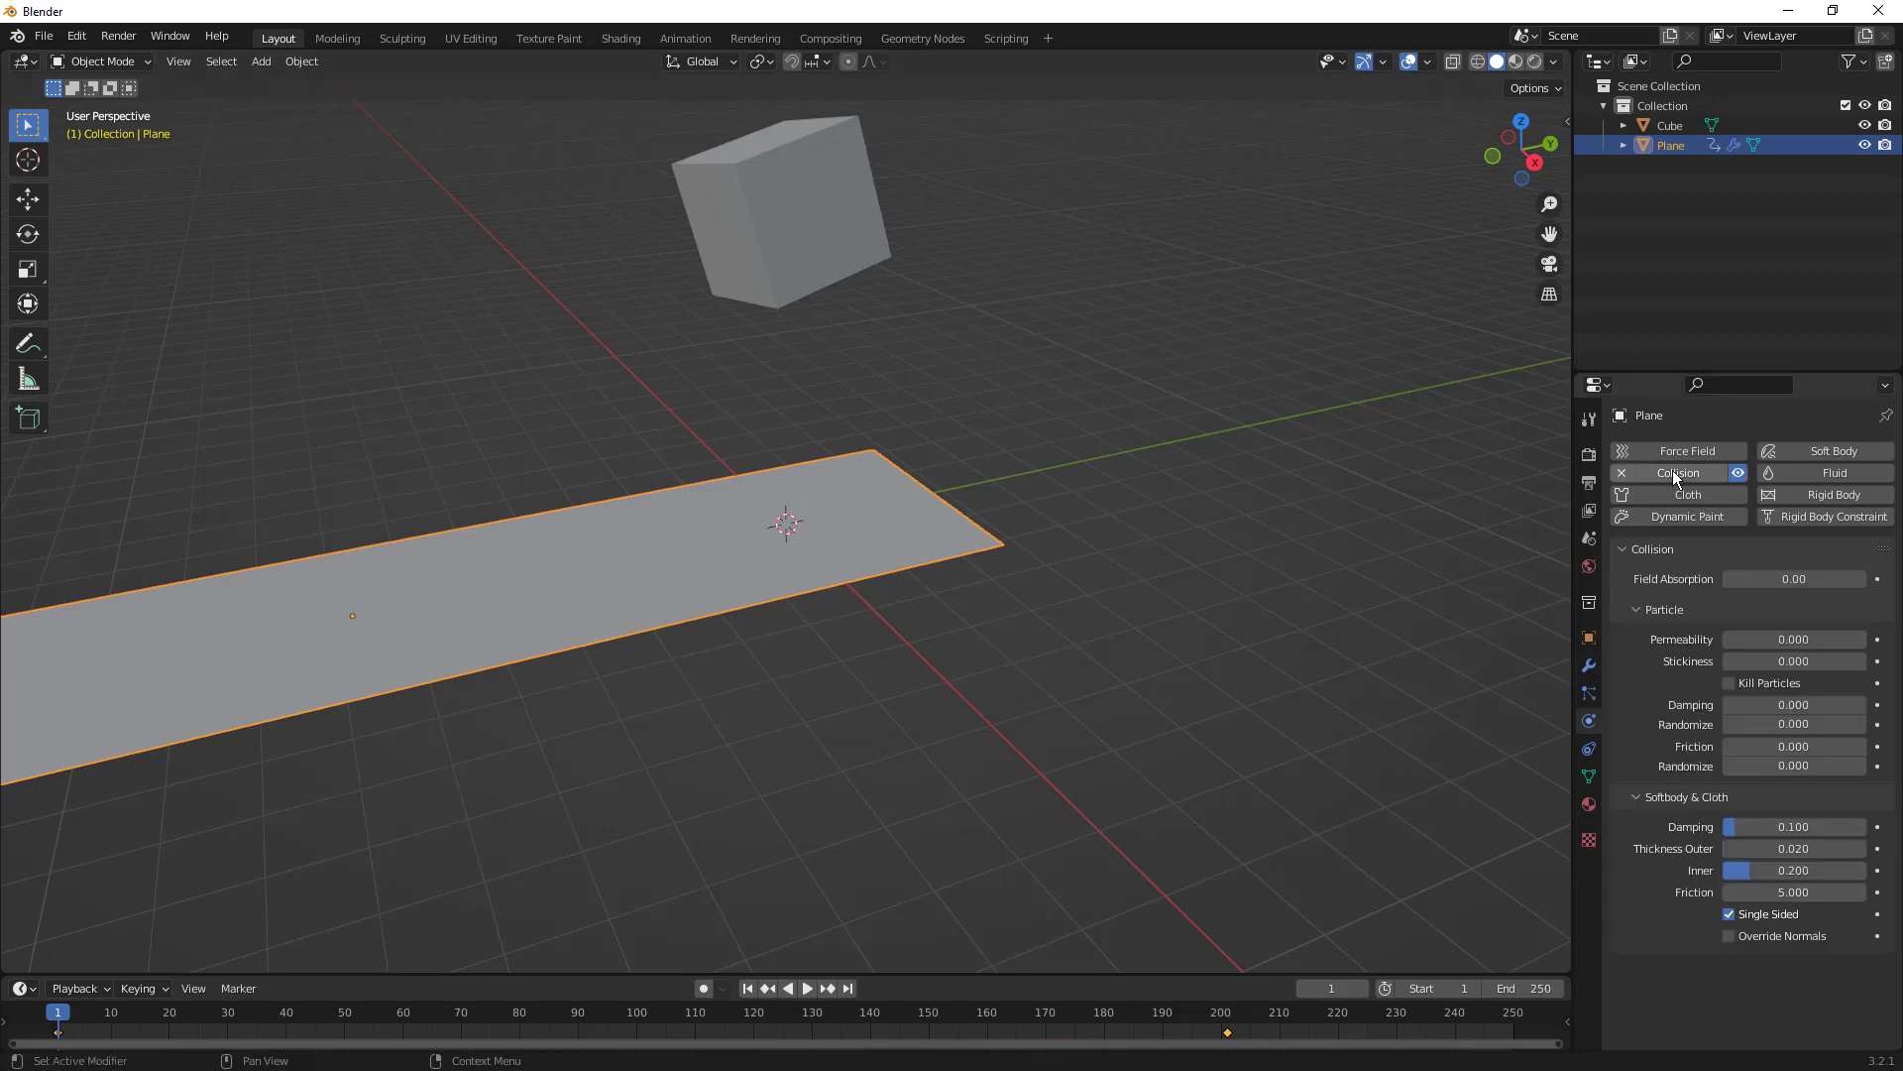
click(809, 988)
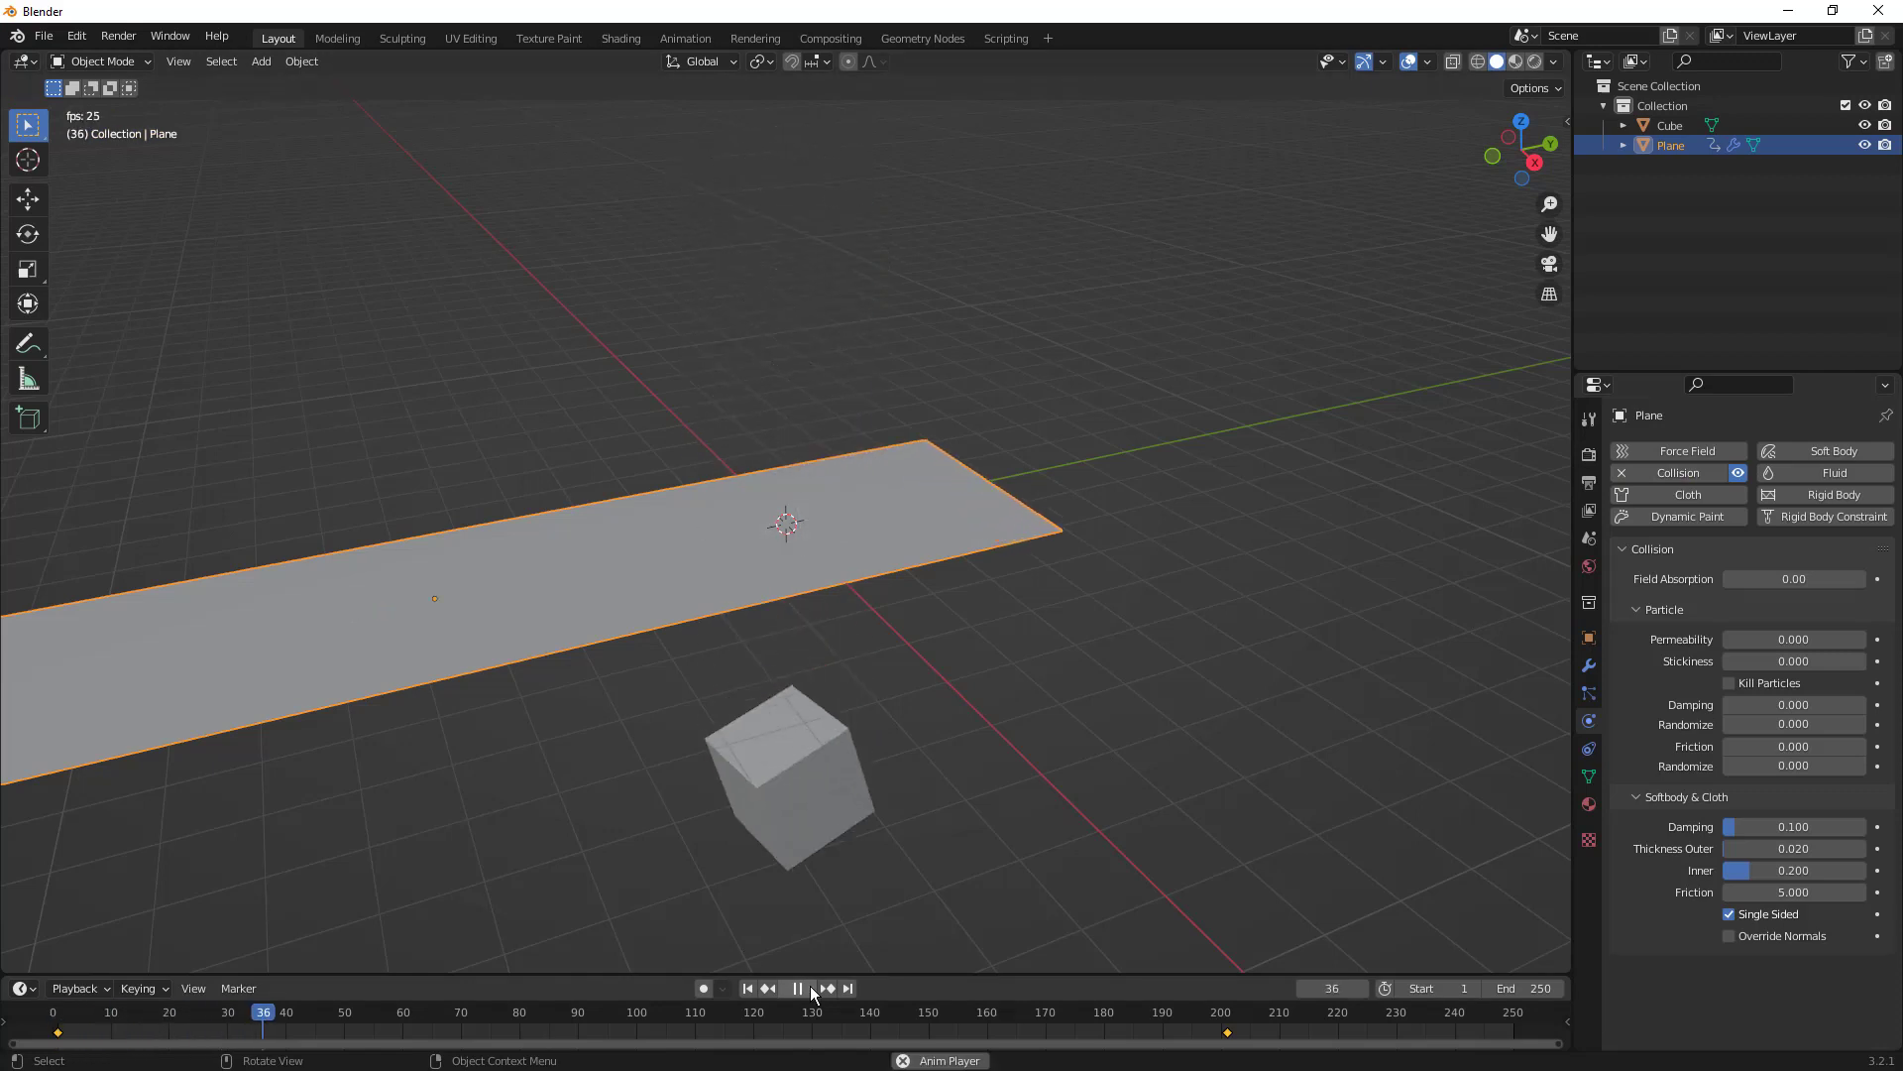
click(809, 987)
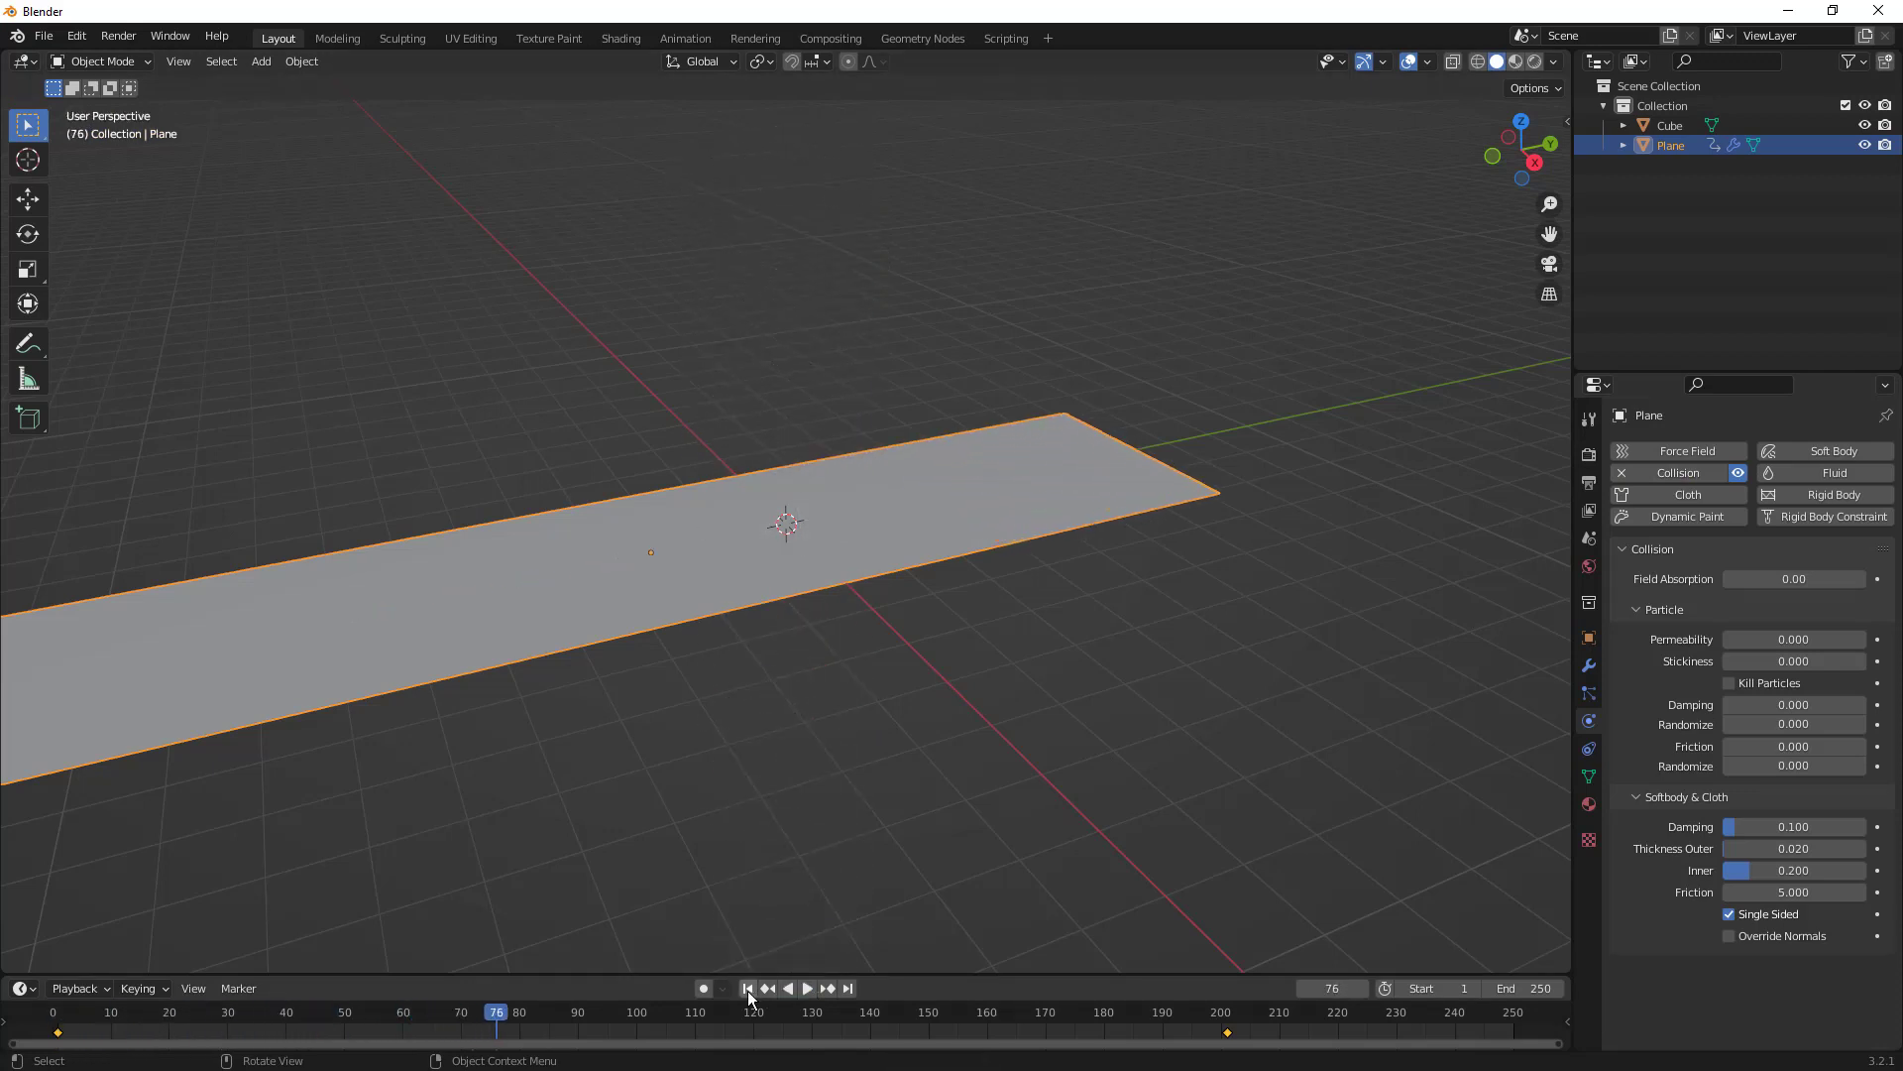
click(749, 989)
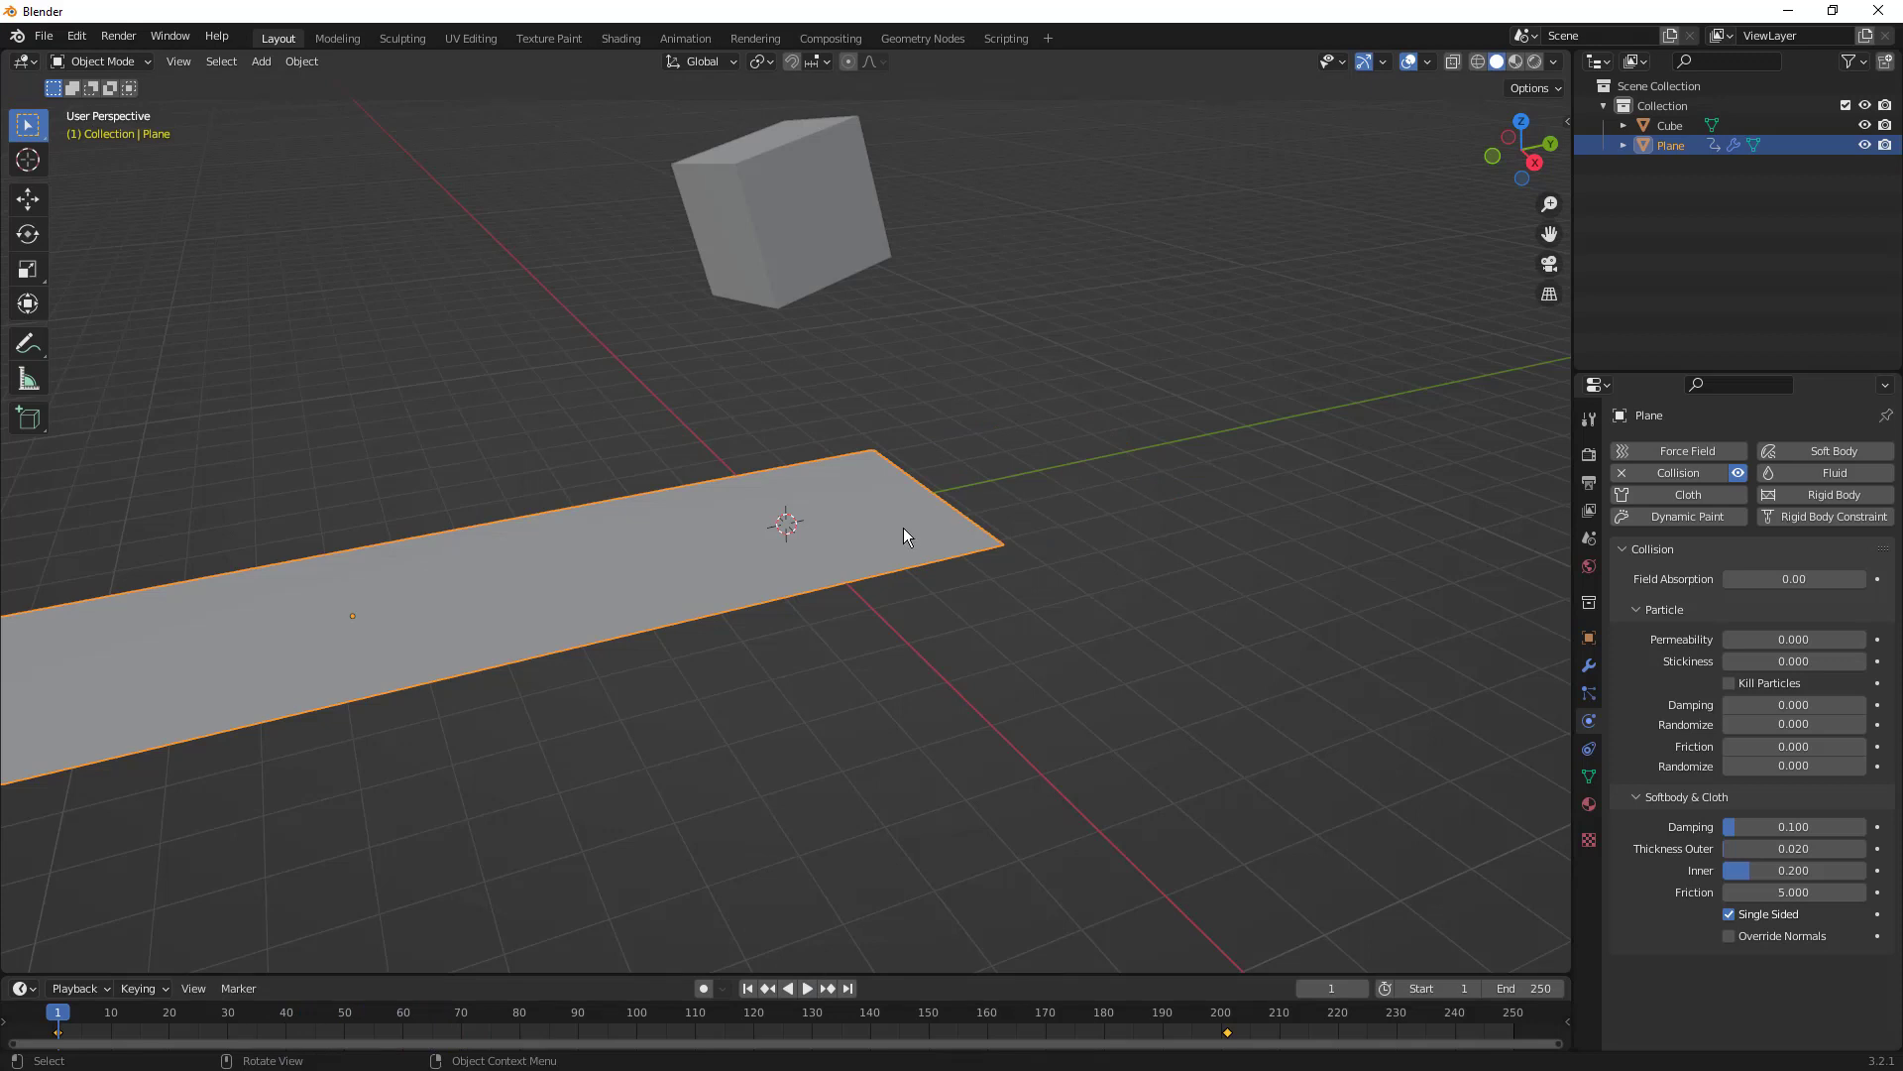
- Add a rigid body to the plane, test playback, and rewind to frame 1
click(1812, 495)
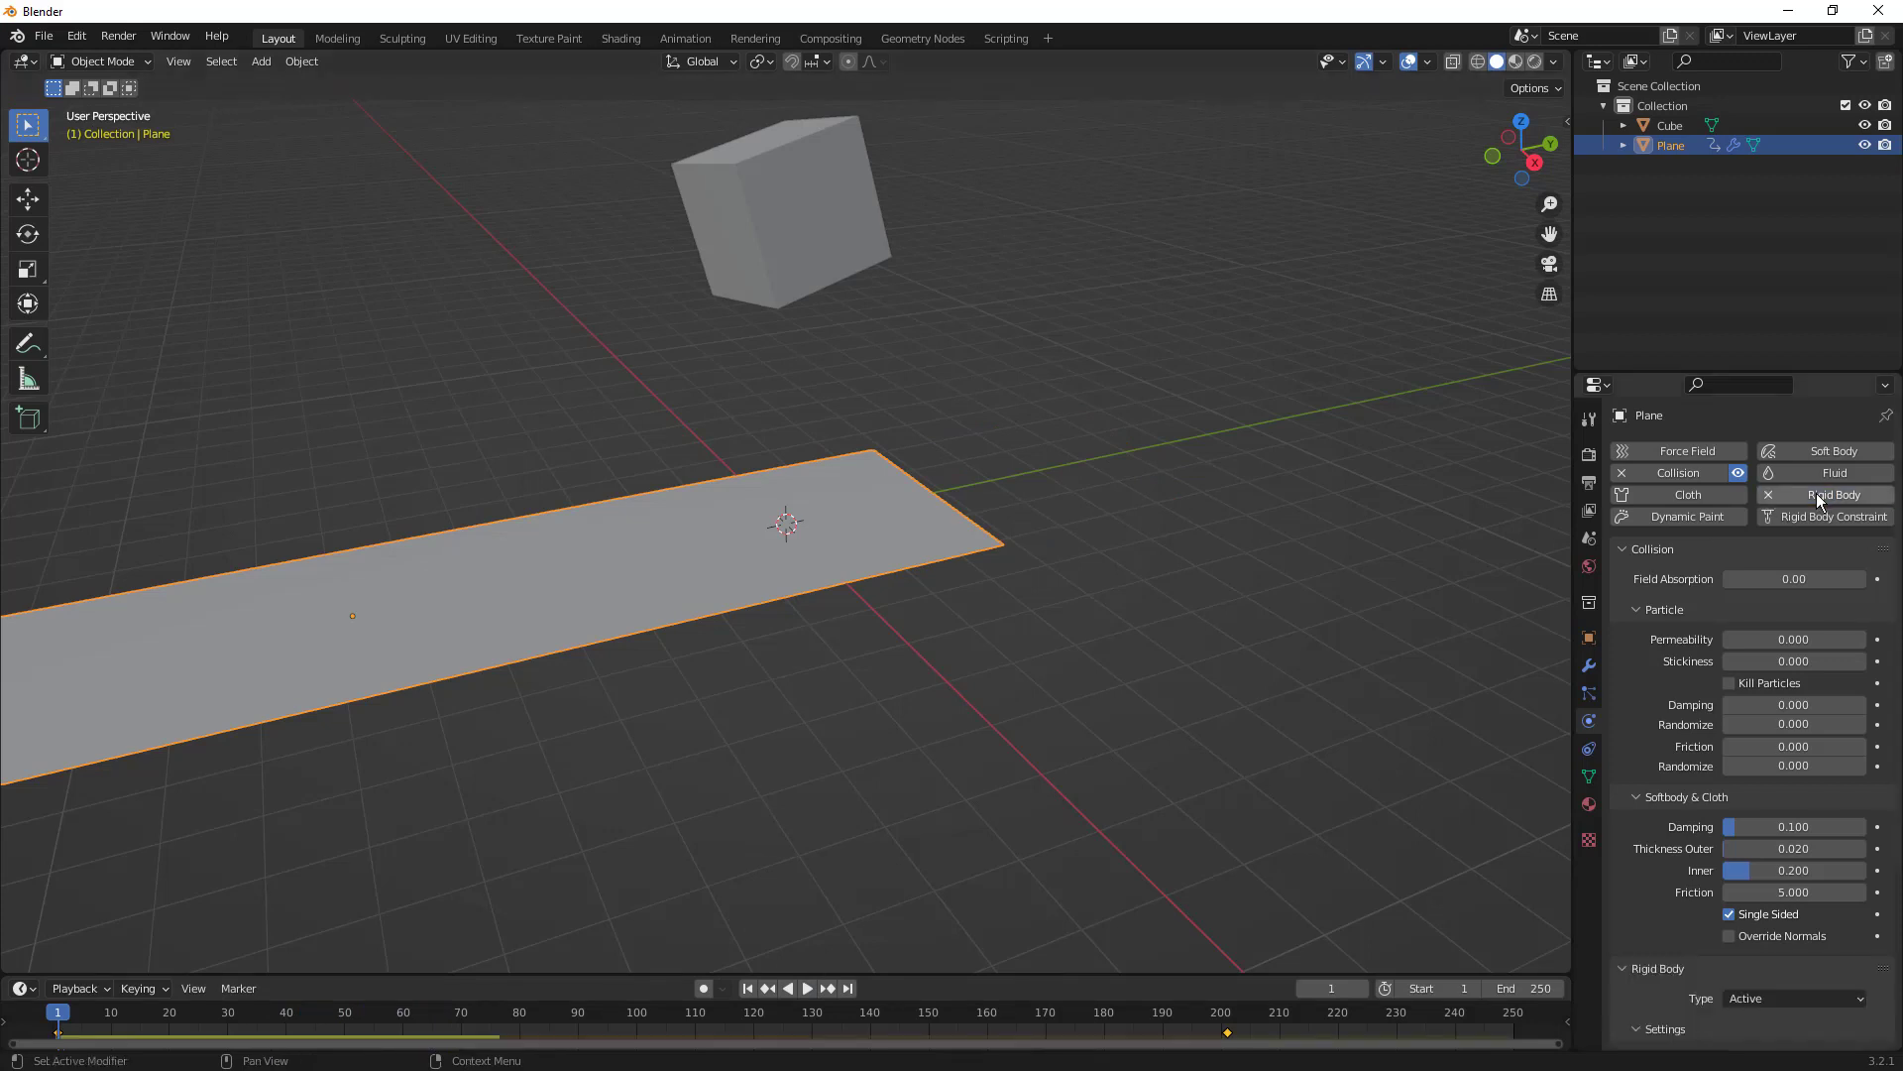
click(808, 988)
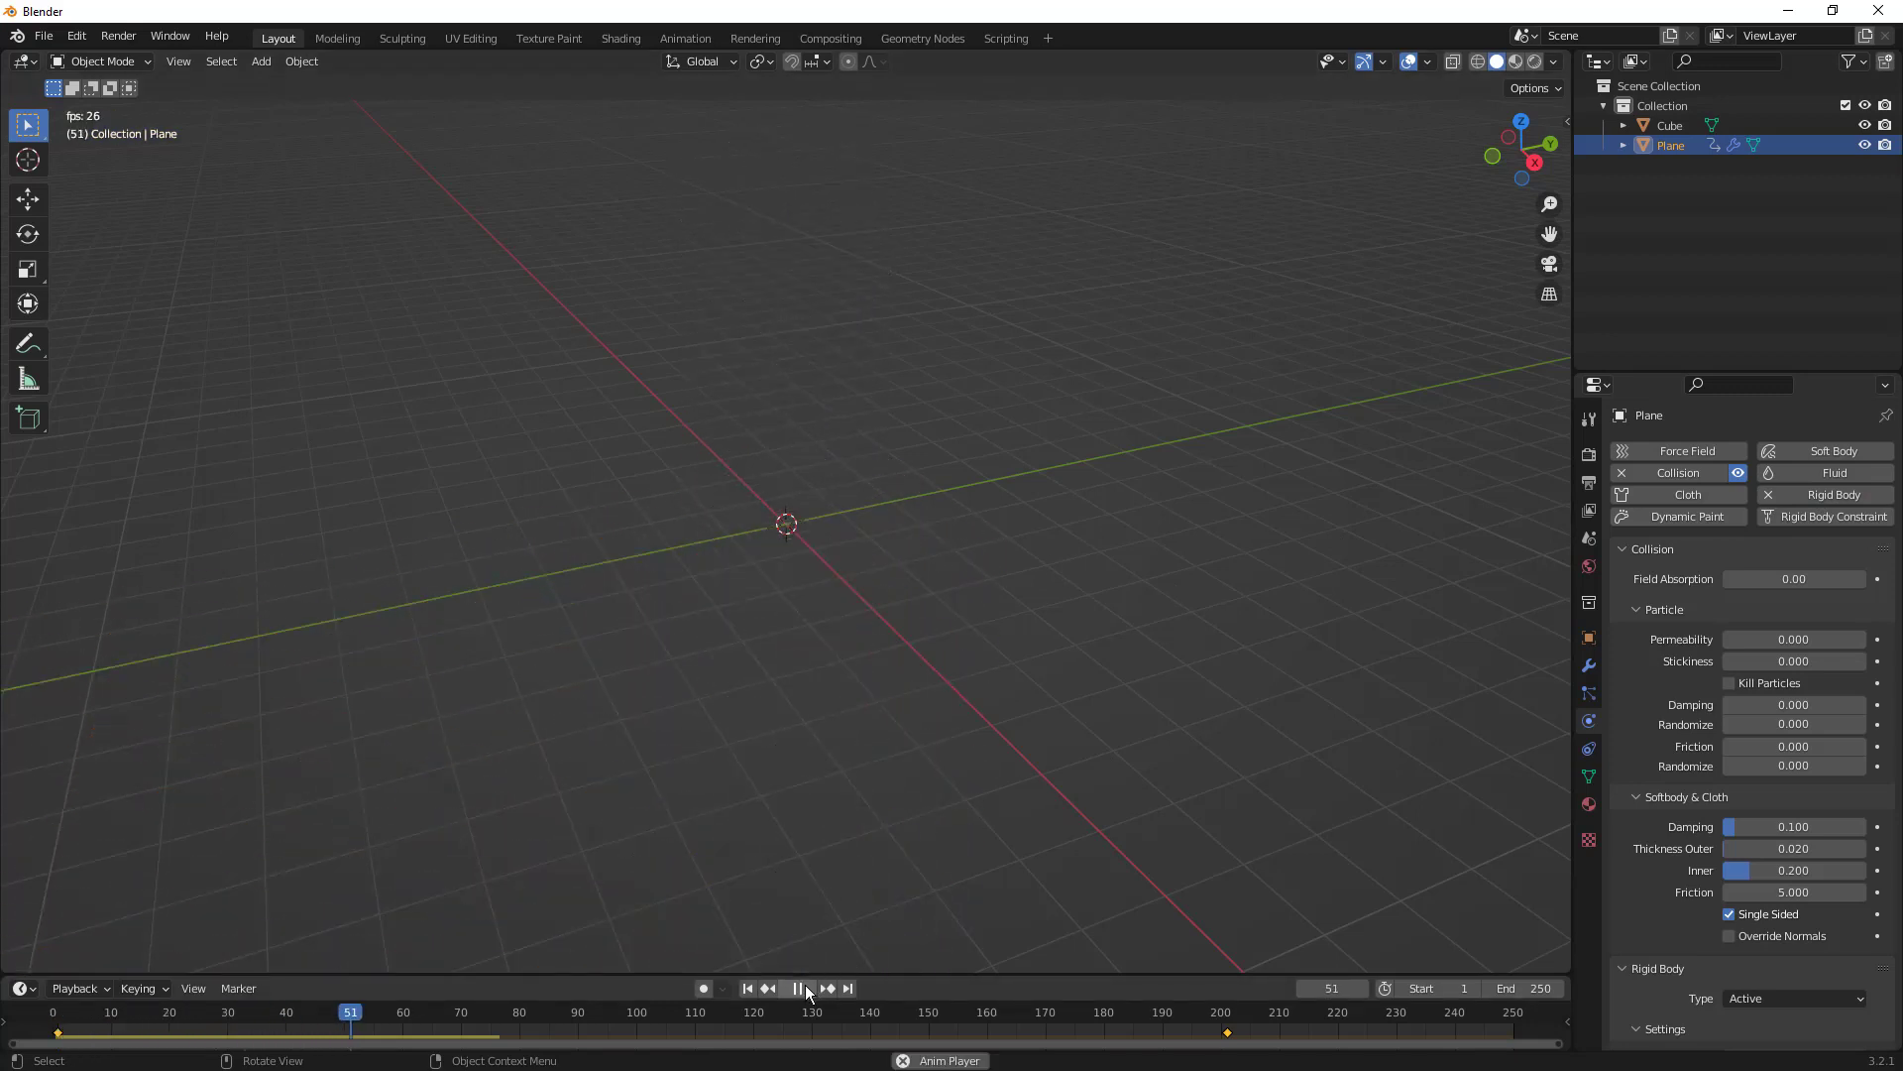
click(799, 988)
click(748, 988)
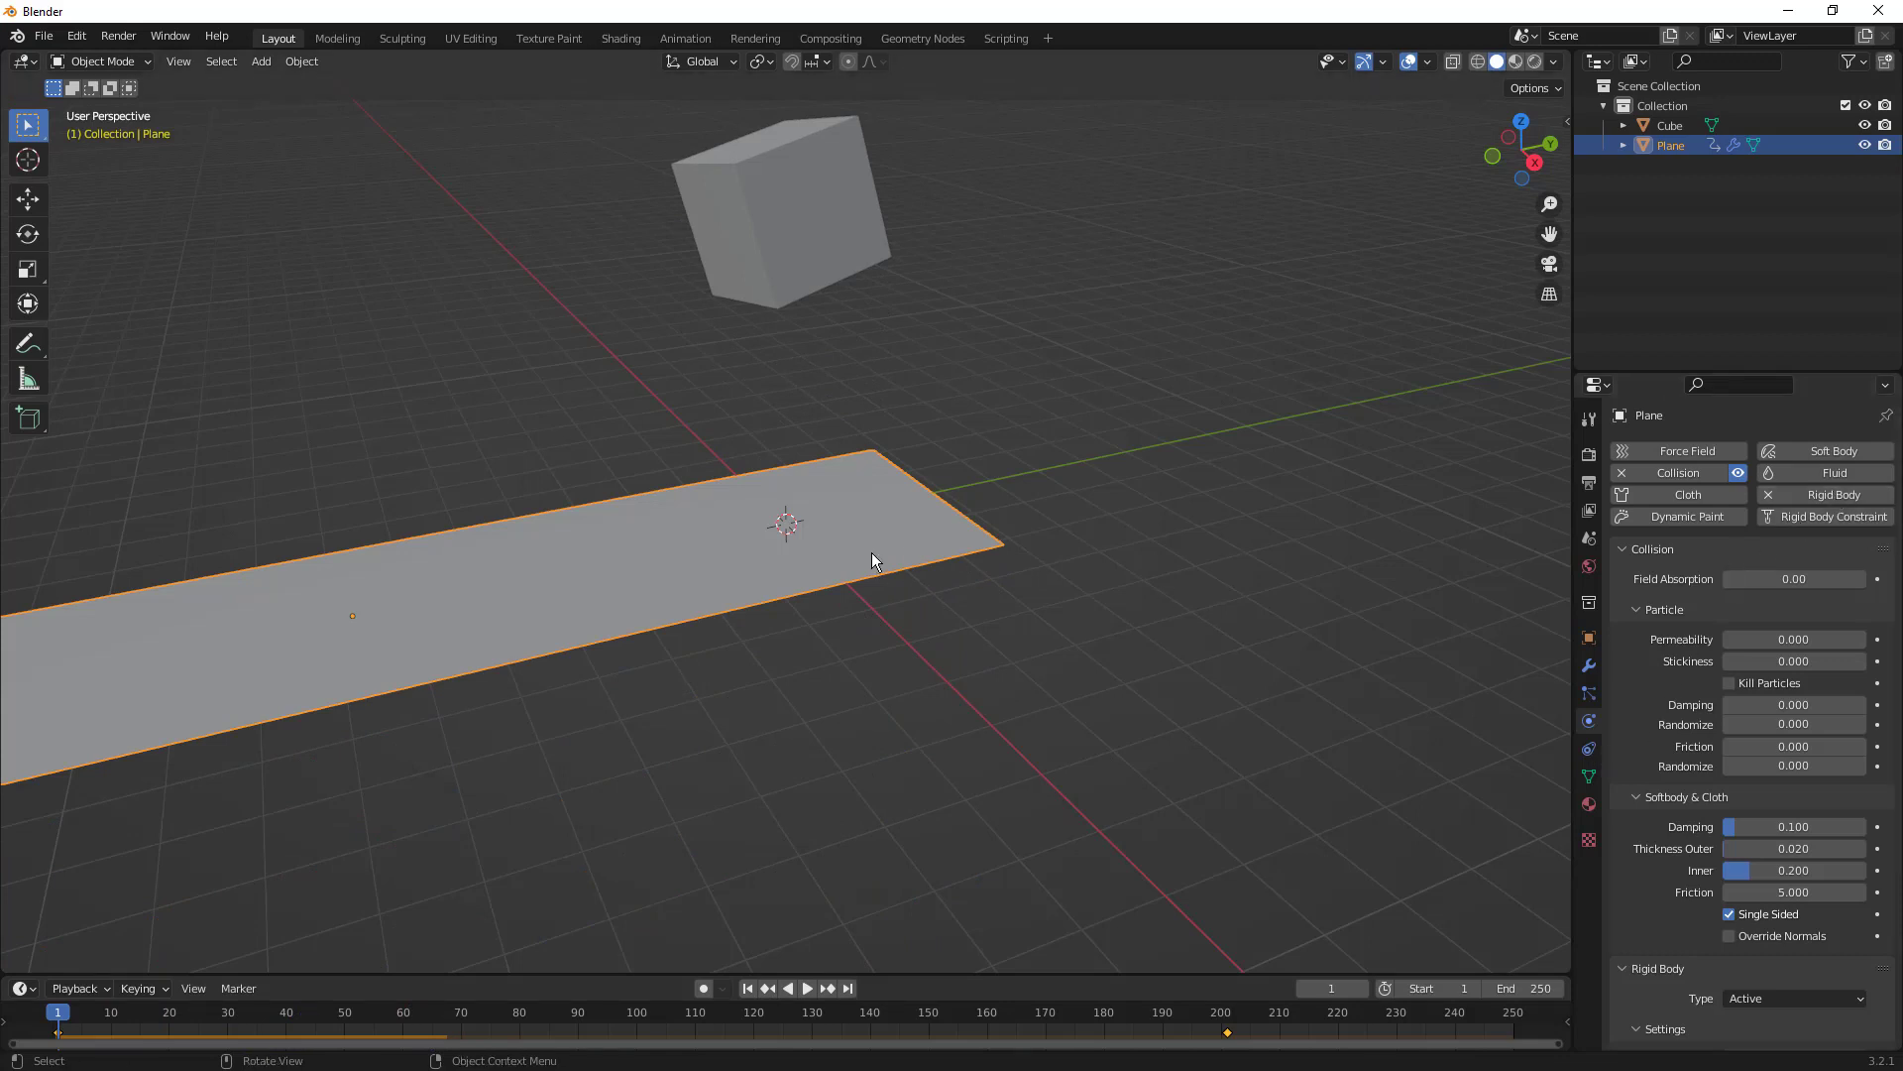
- Remove the plane's Collision physics and make its rigid body Passive with a Box collision shape
click(1623, 474)
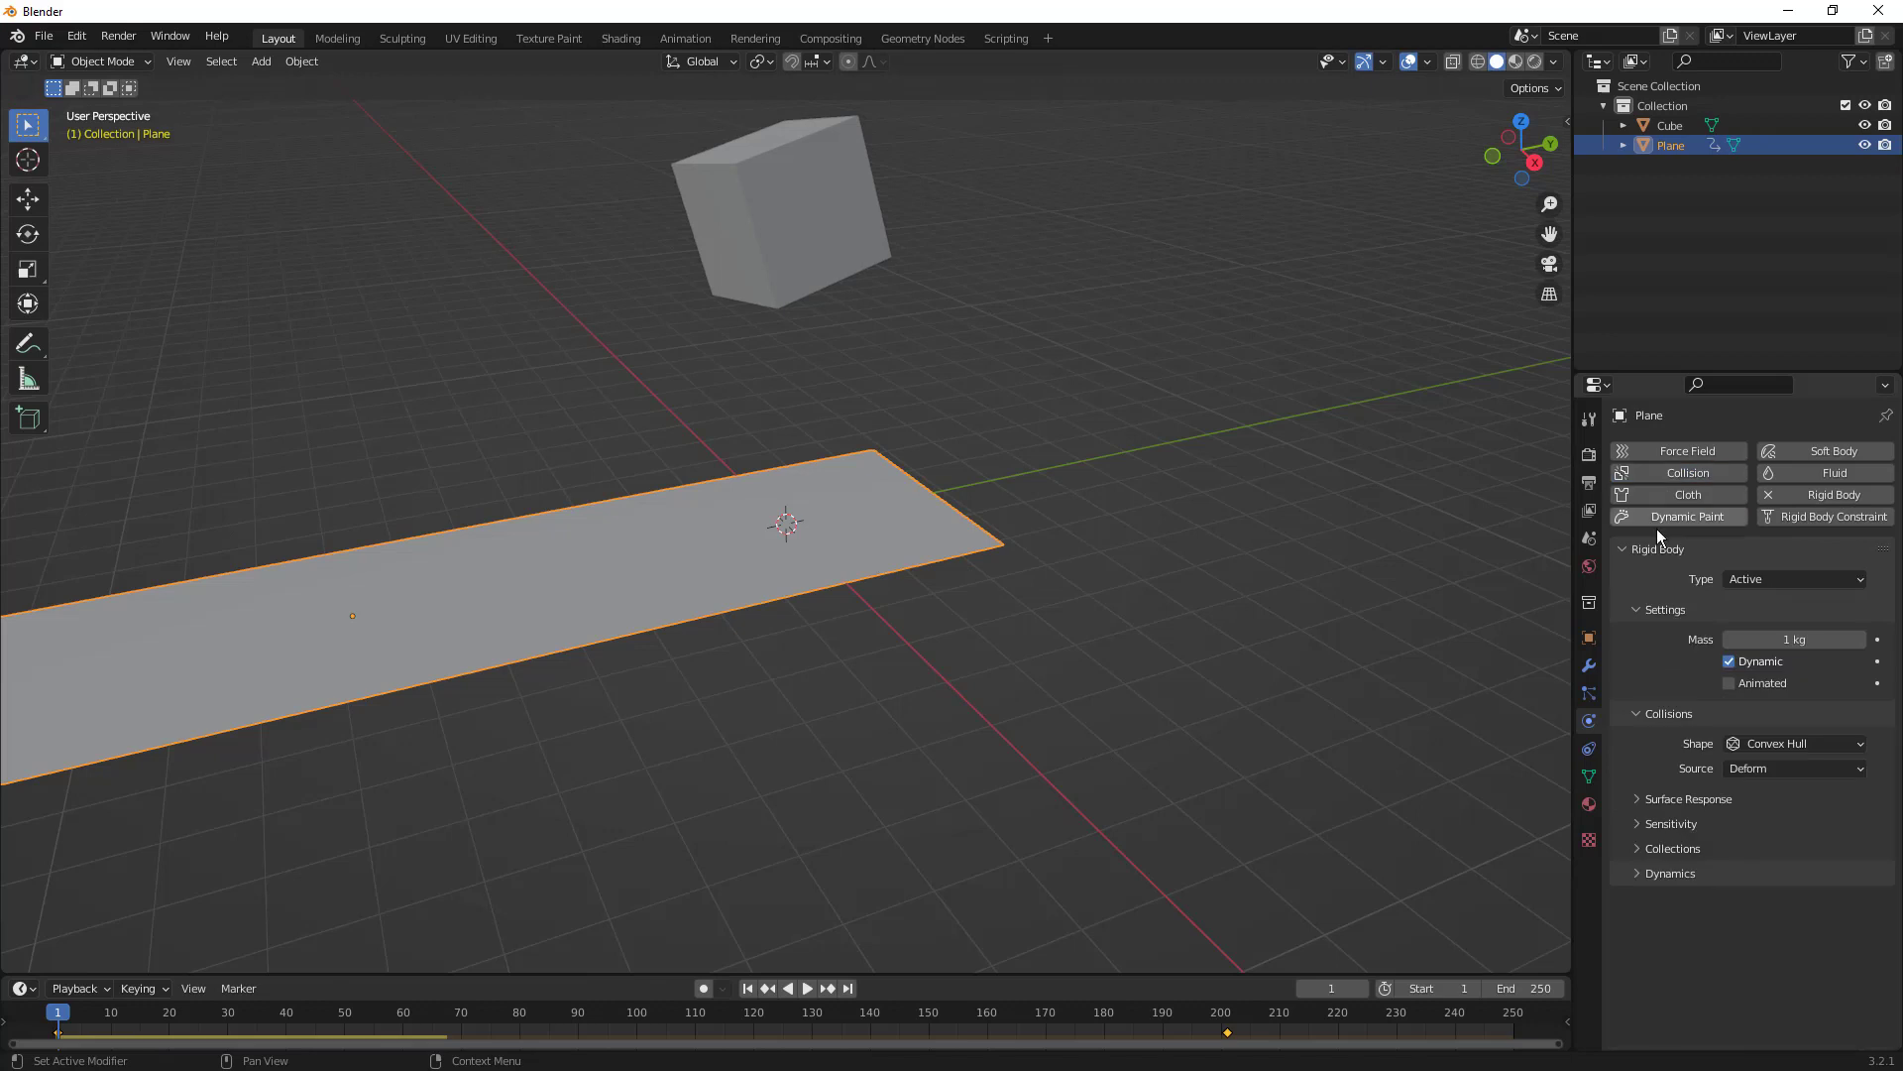
click(1814, 577)
click(1779, 620)
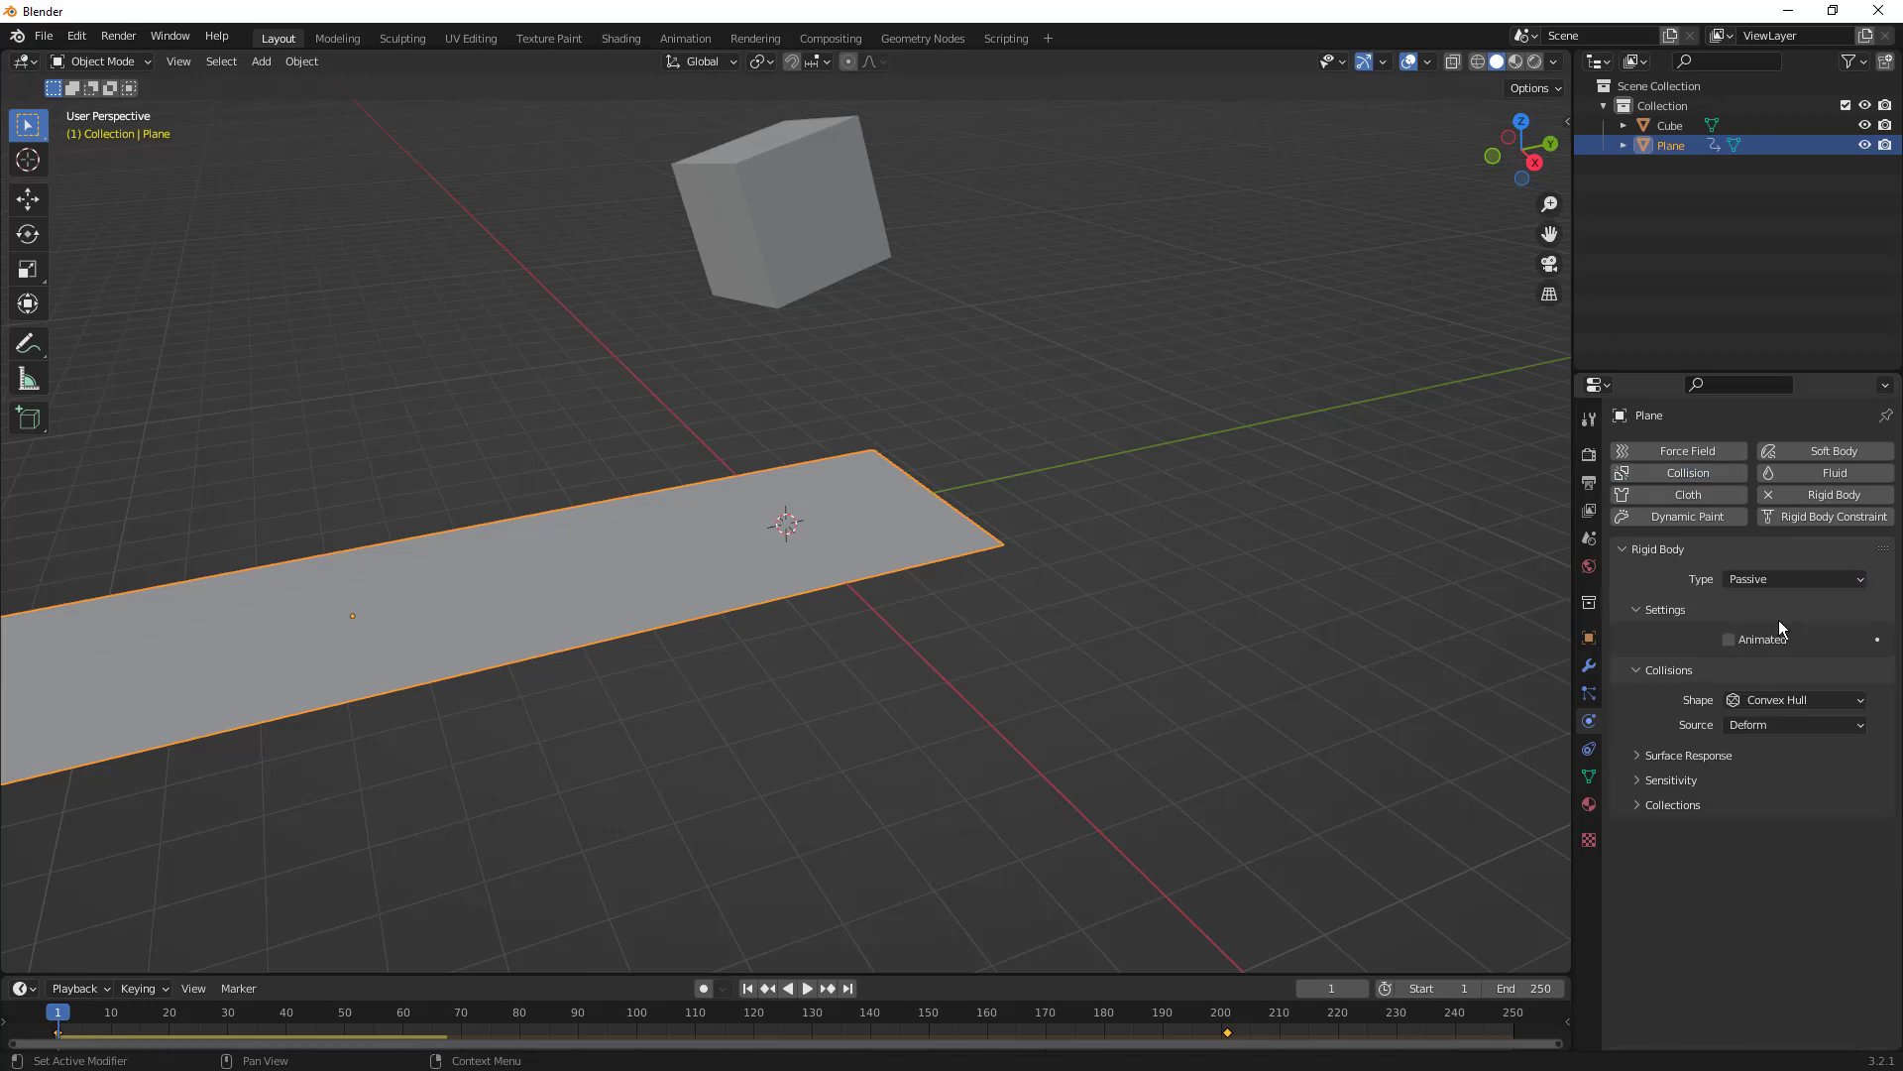
click(806, 989)
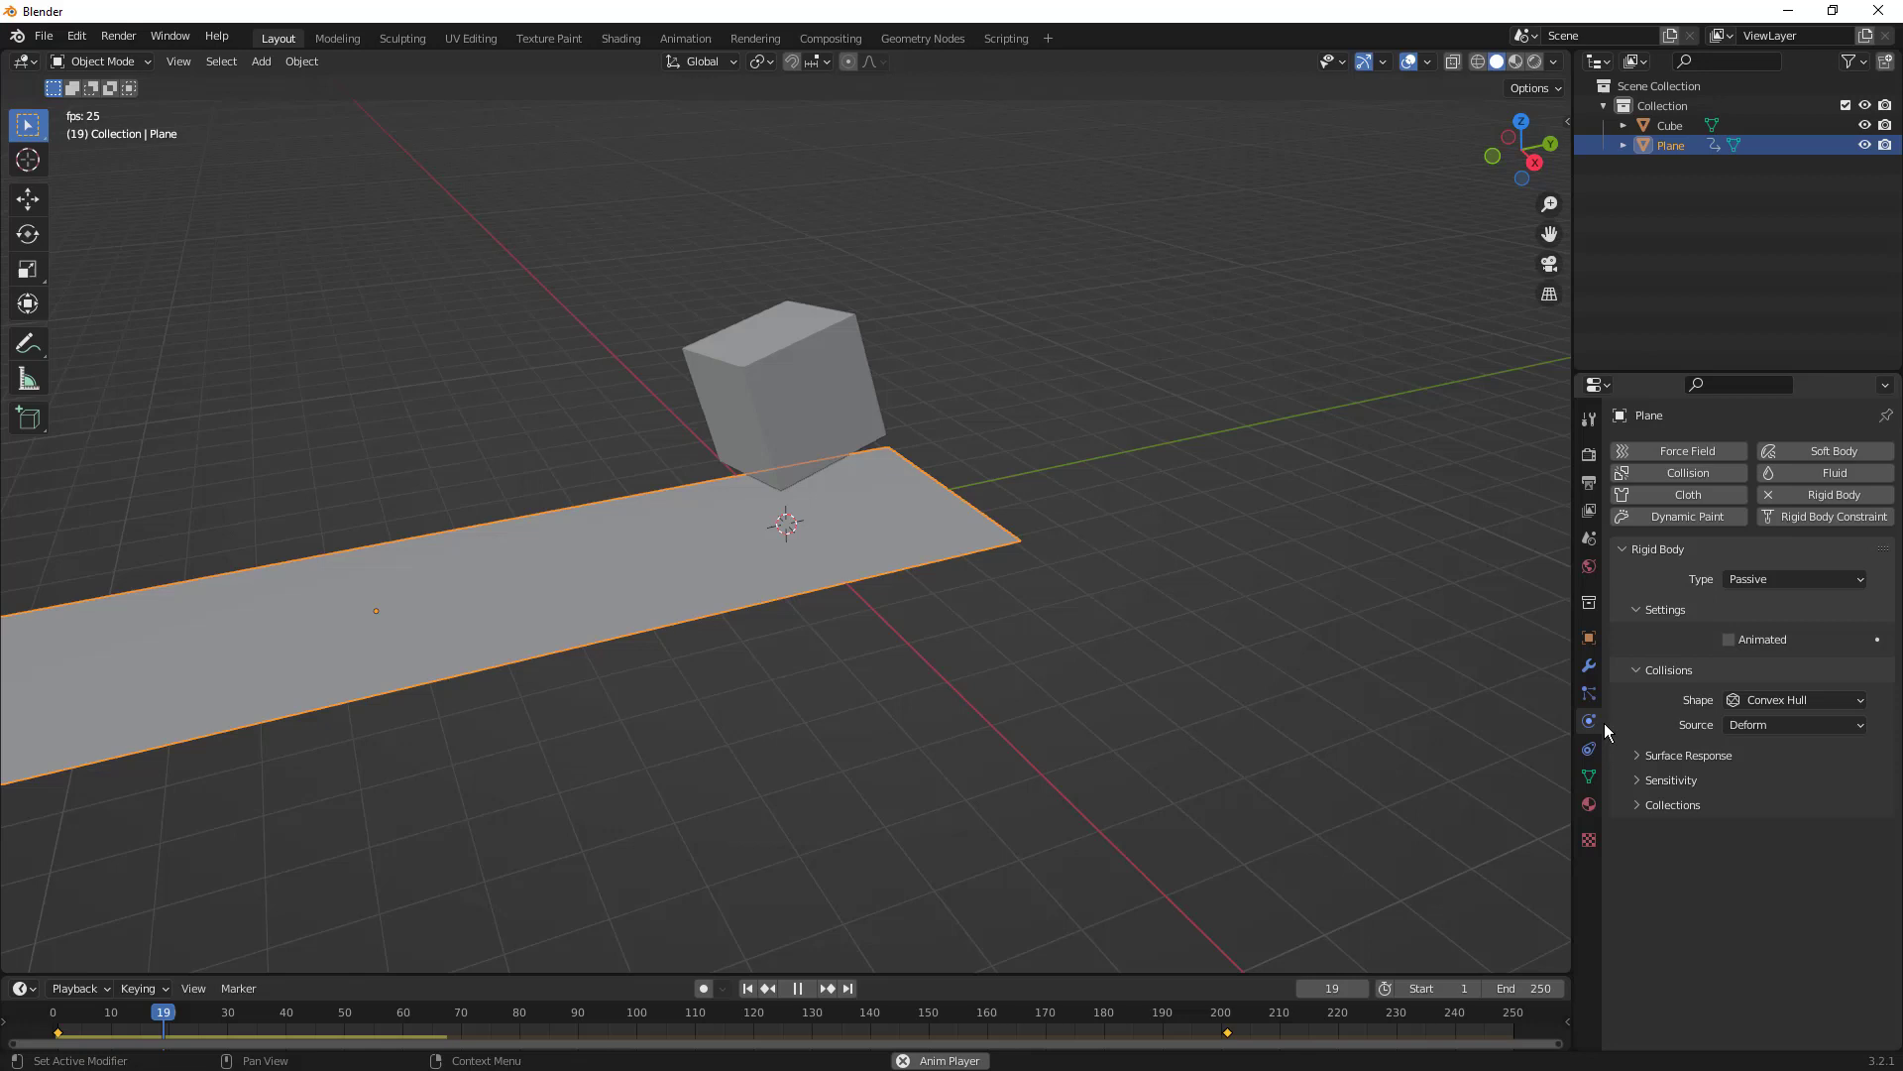
click(1799, 700)
click(1780, 722)
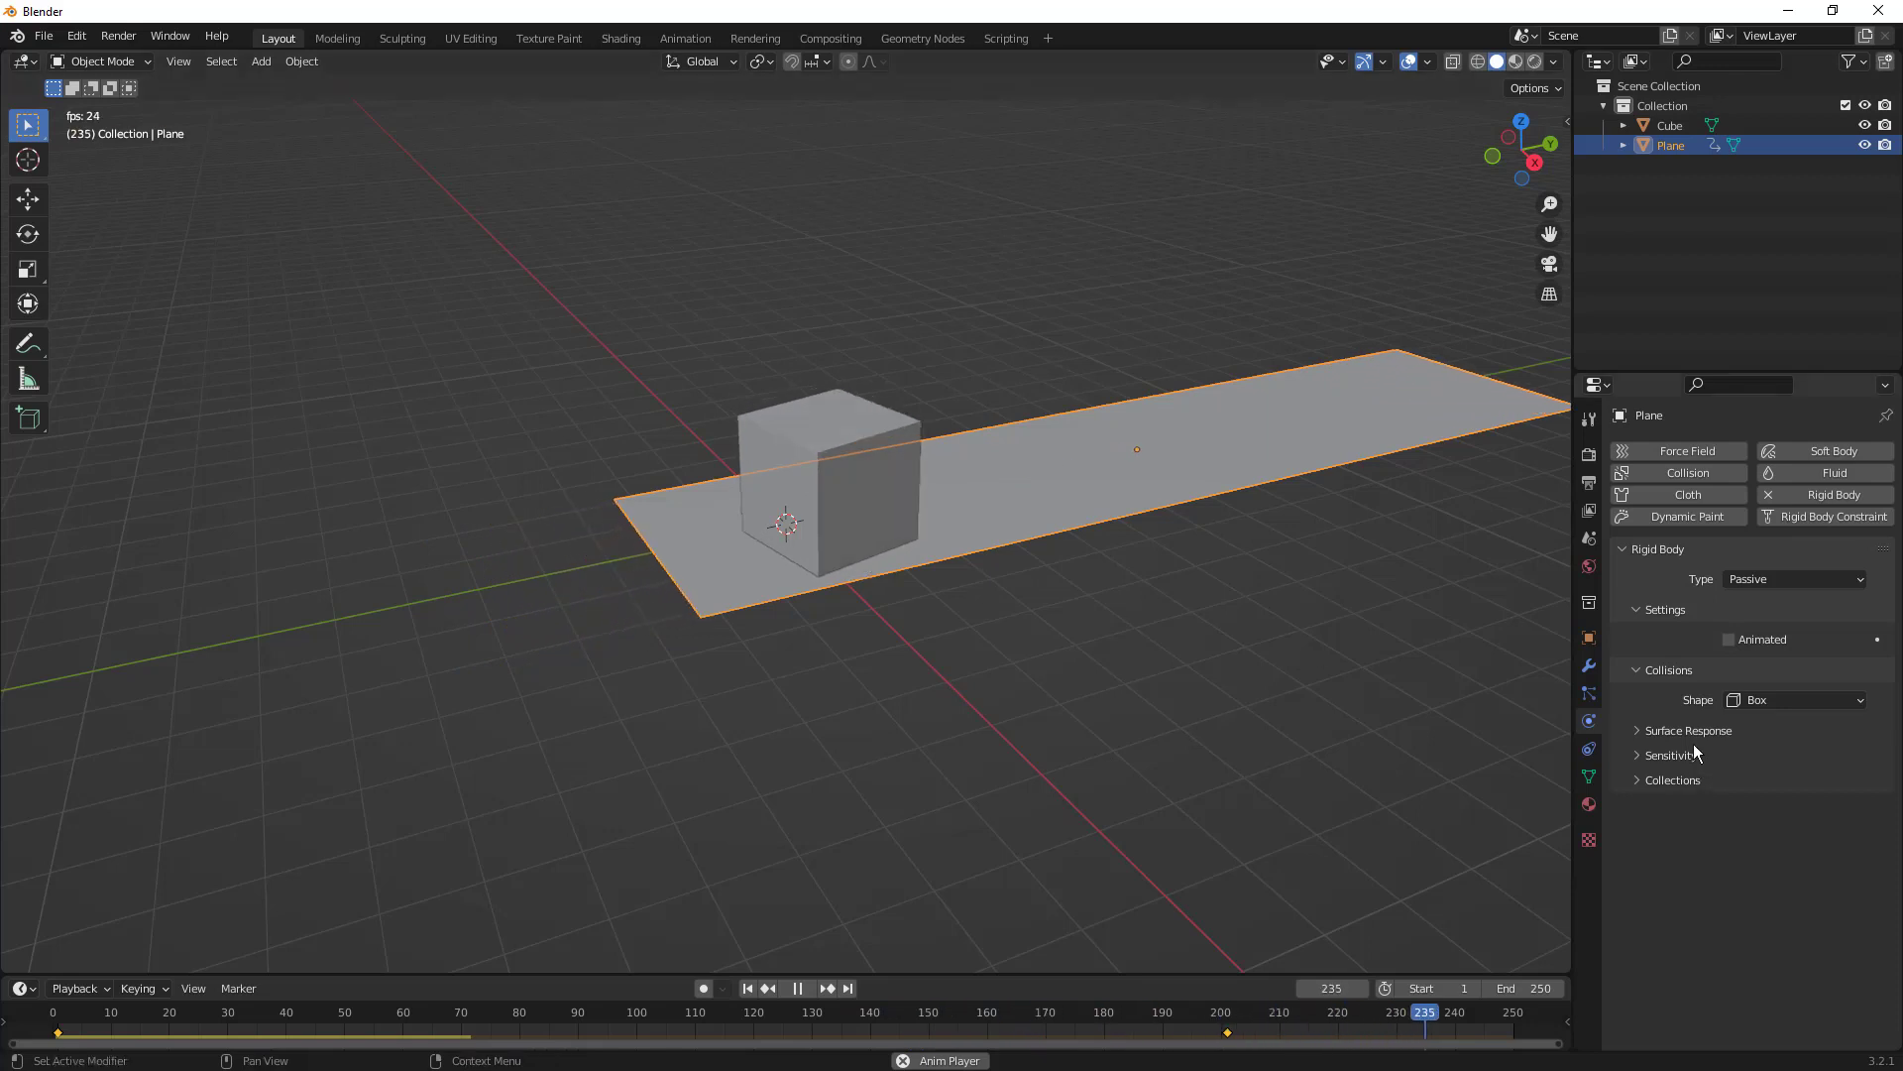
- Set the cube's rigid-body Friction to 0.588, leaving Animated turned off
click(869, 337)
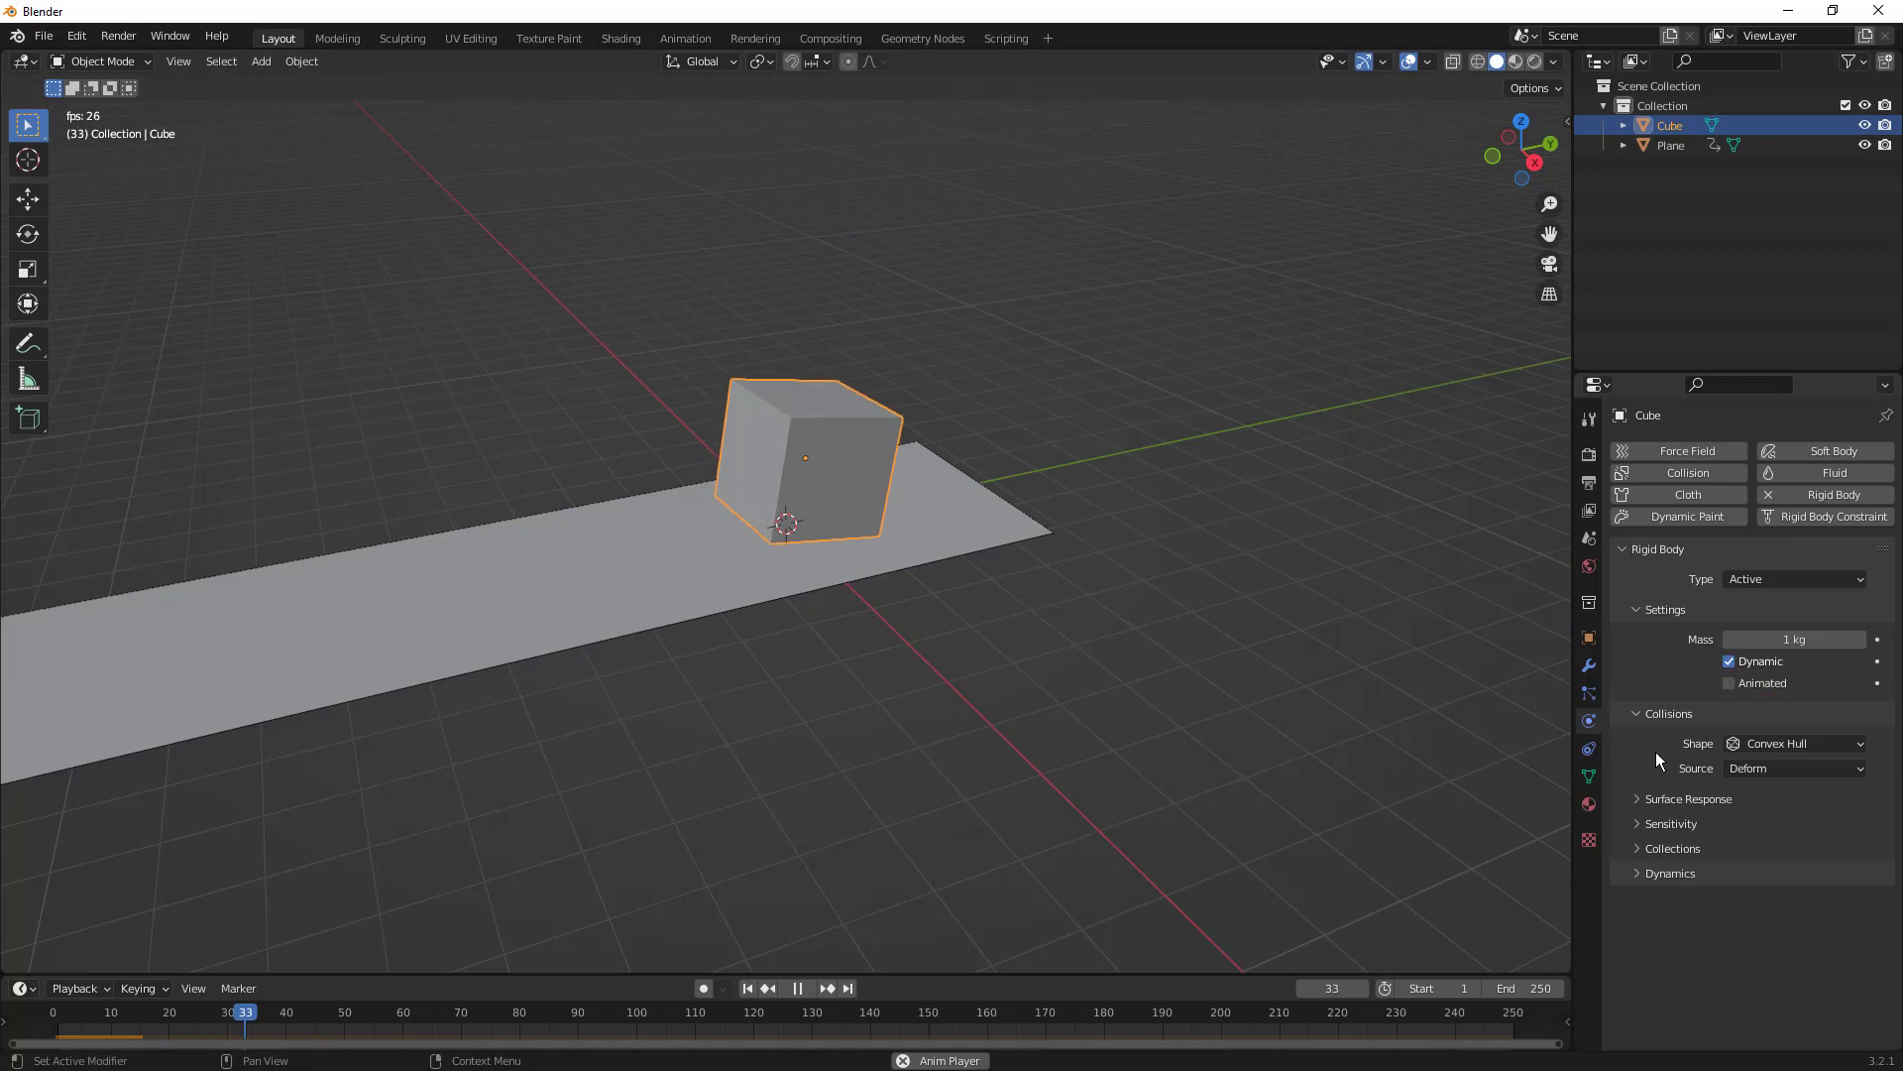
click(1638, 801)
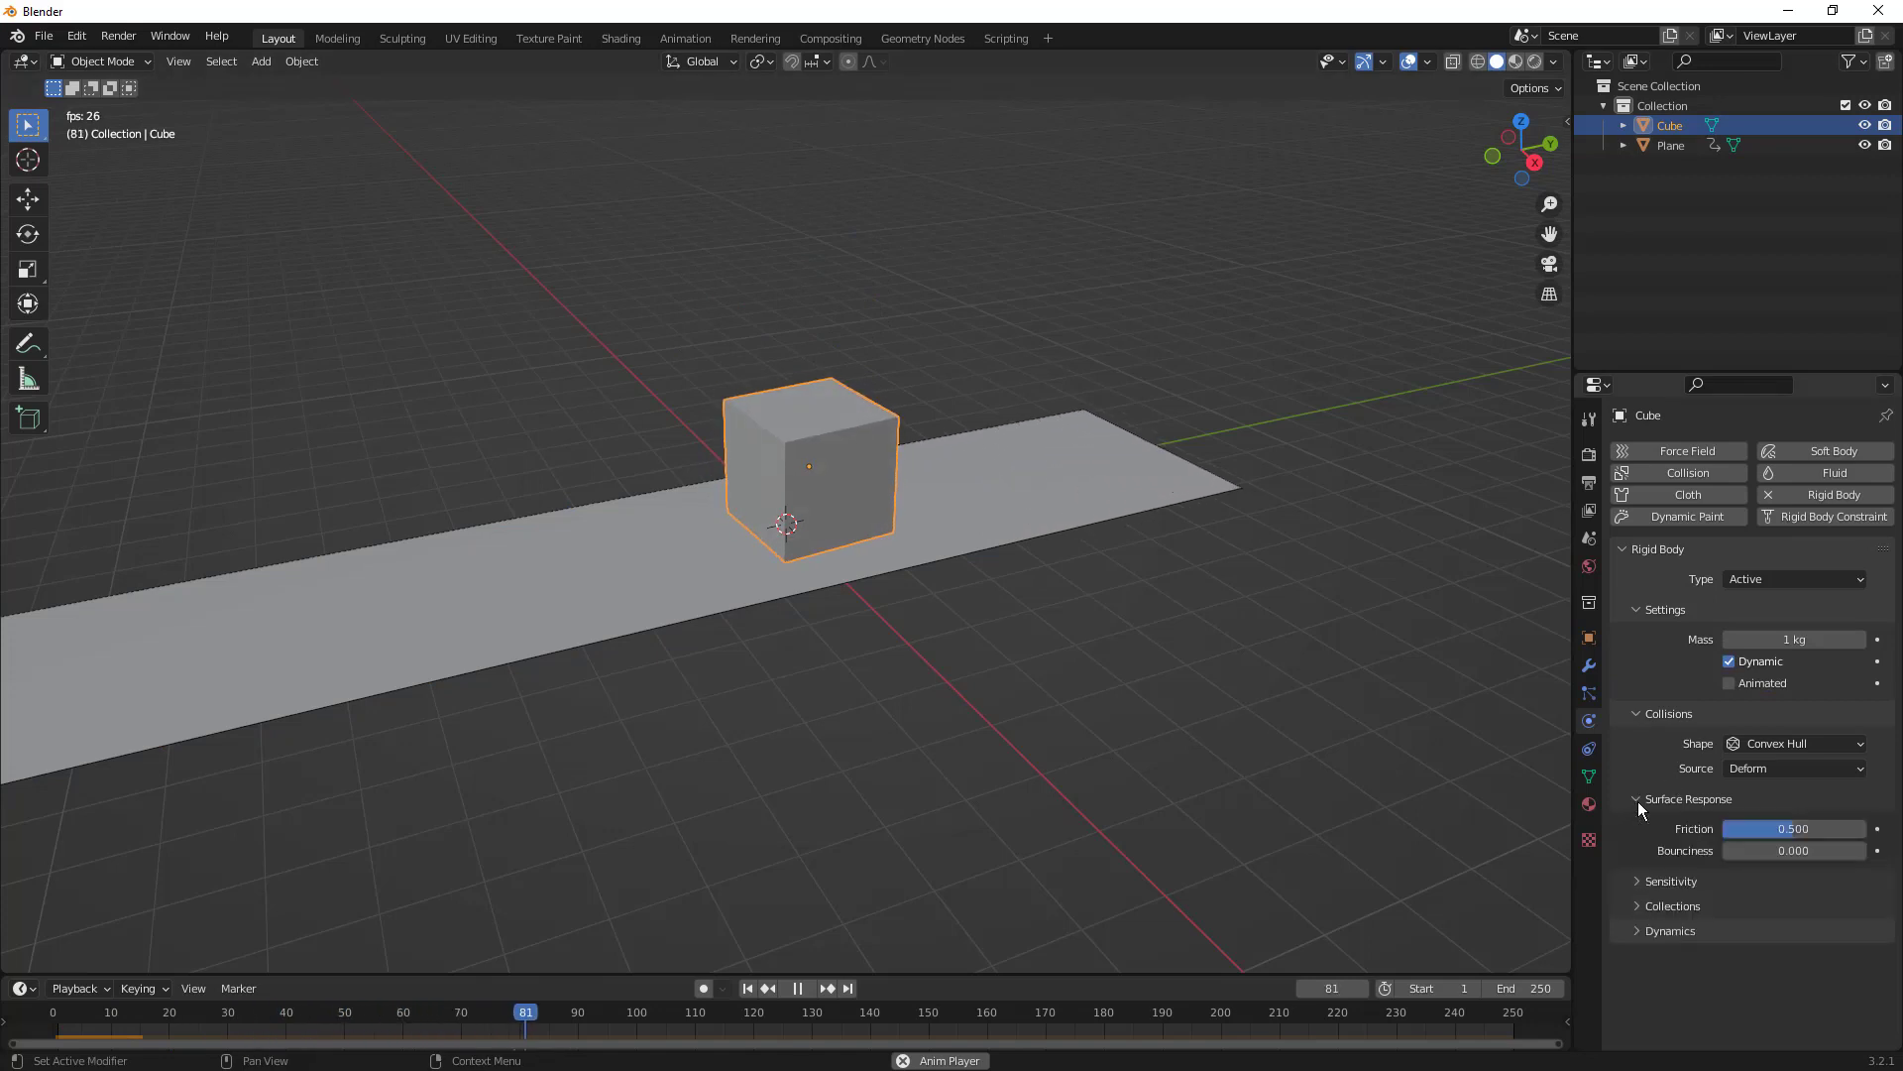
drag(1788, 836, 1802, 830)
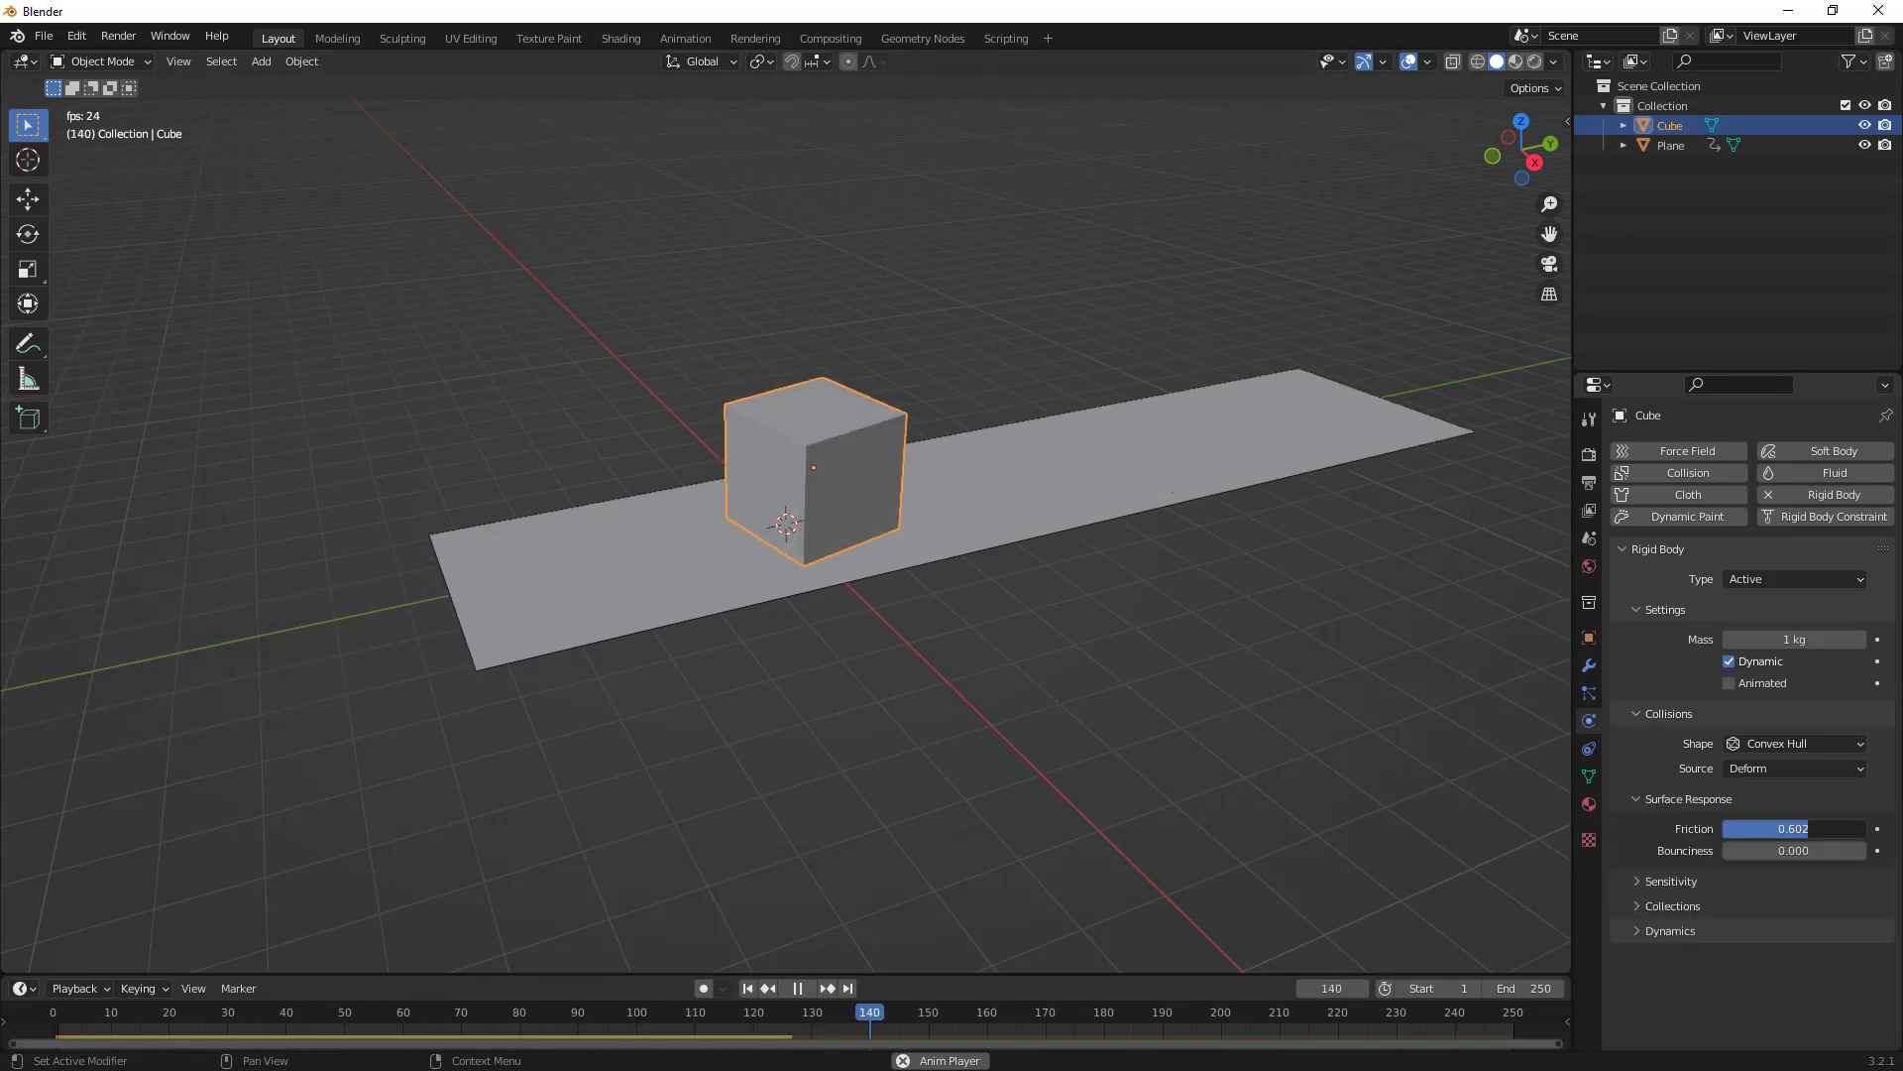
click(1728, 682)
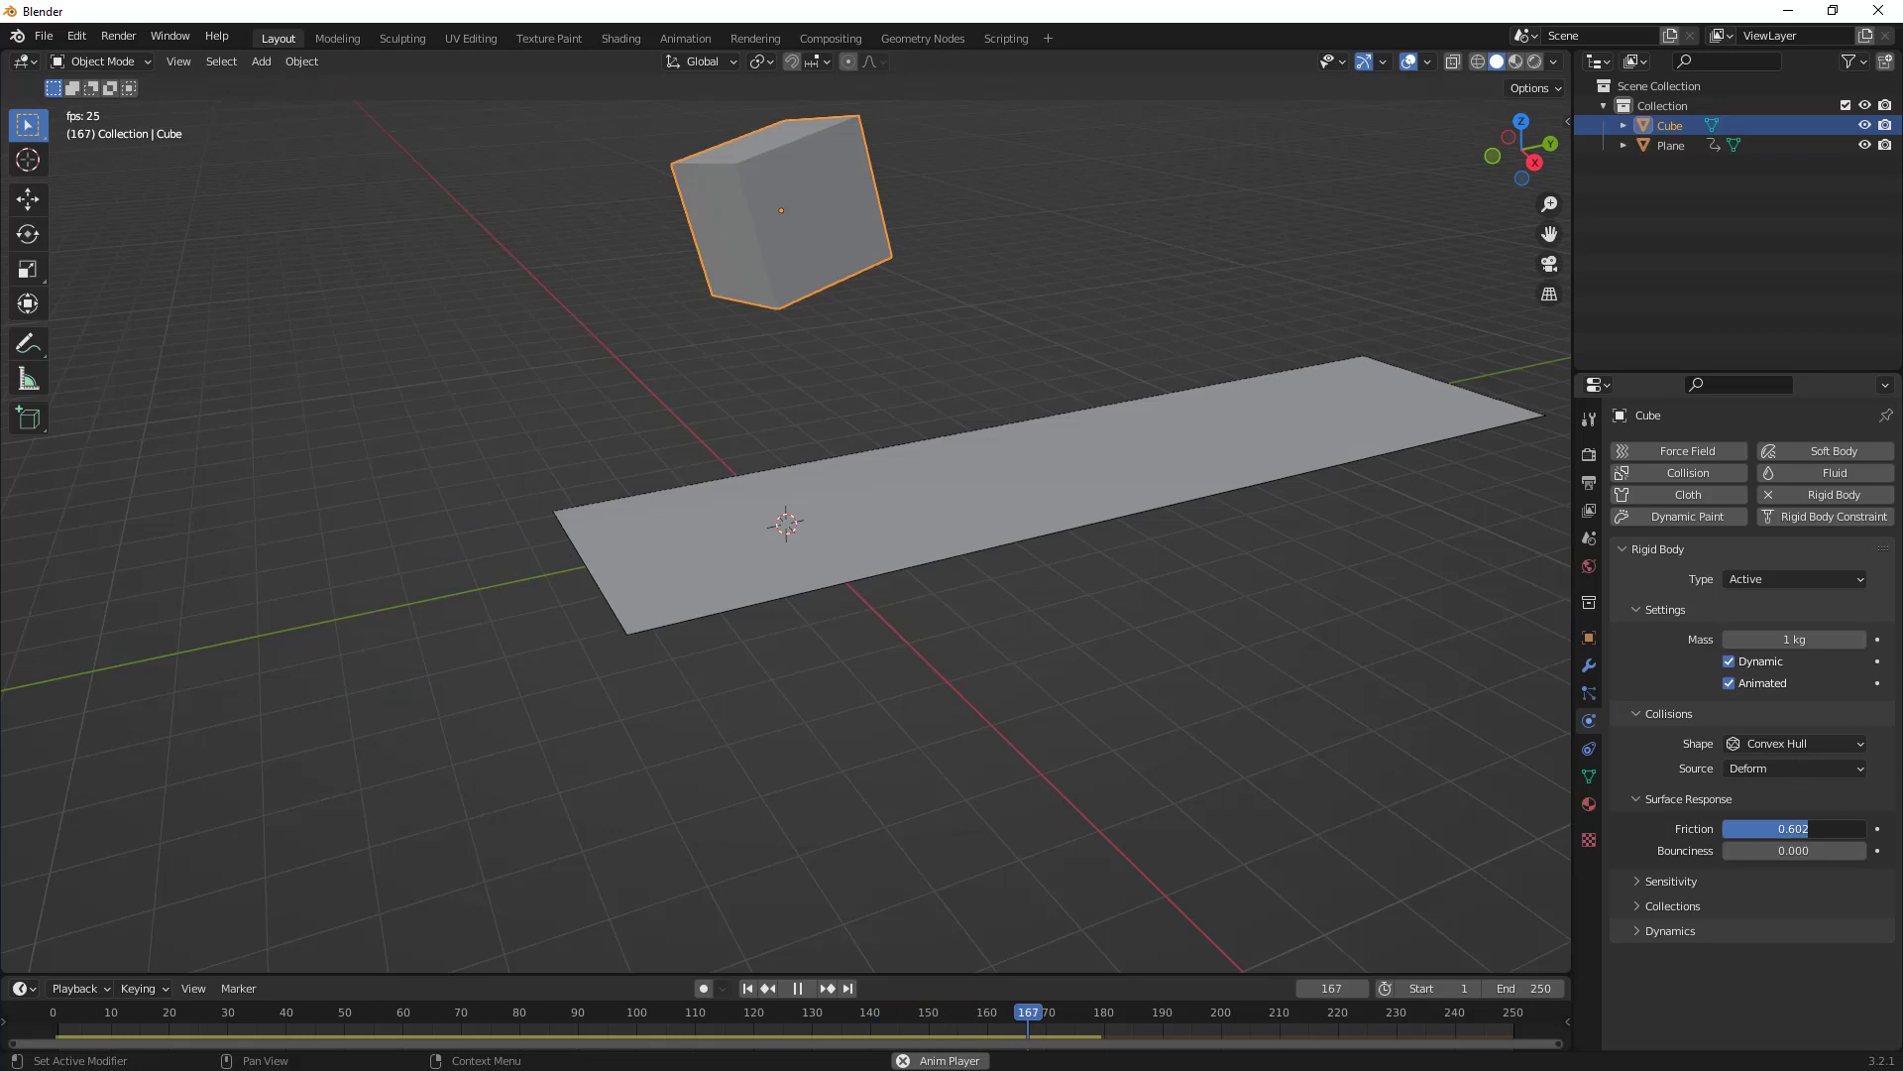
drag(1793, 828, 1780, 829)
click(1728, 684)
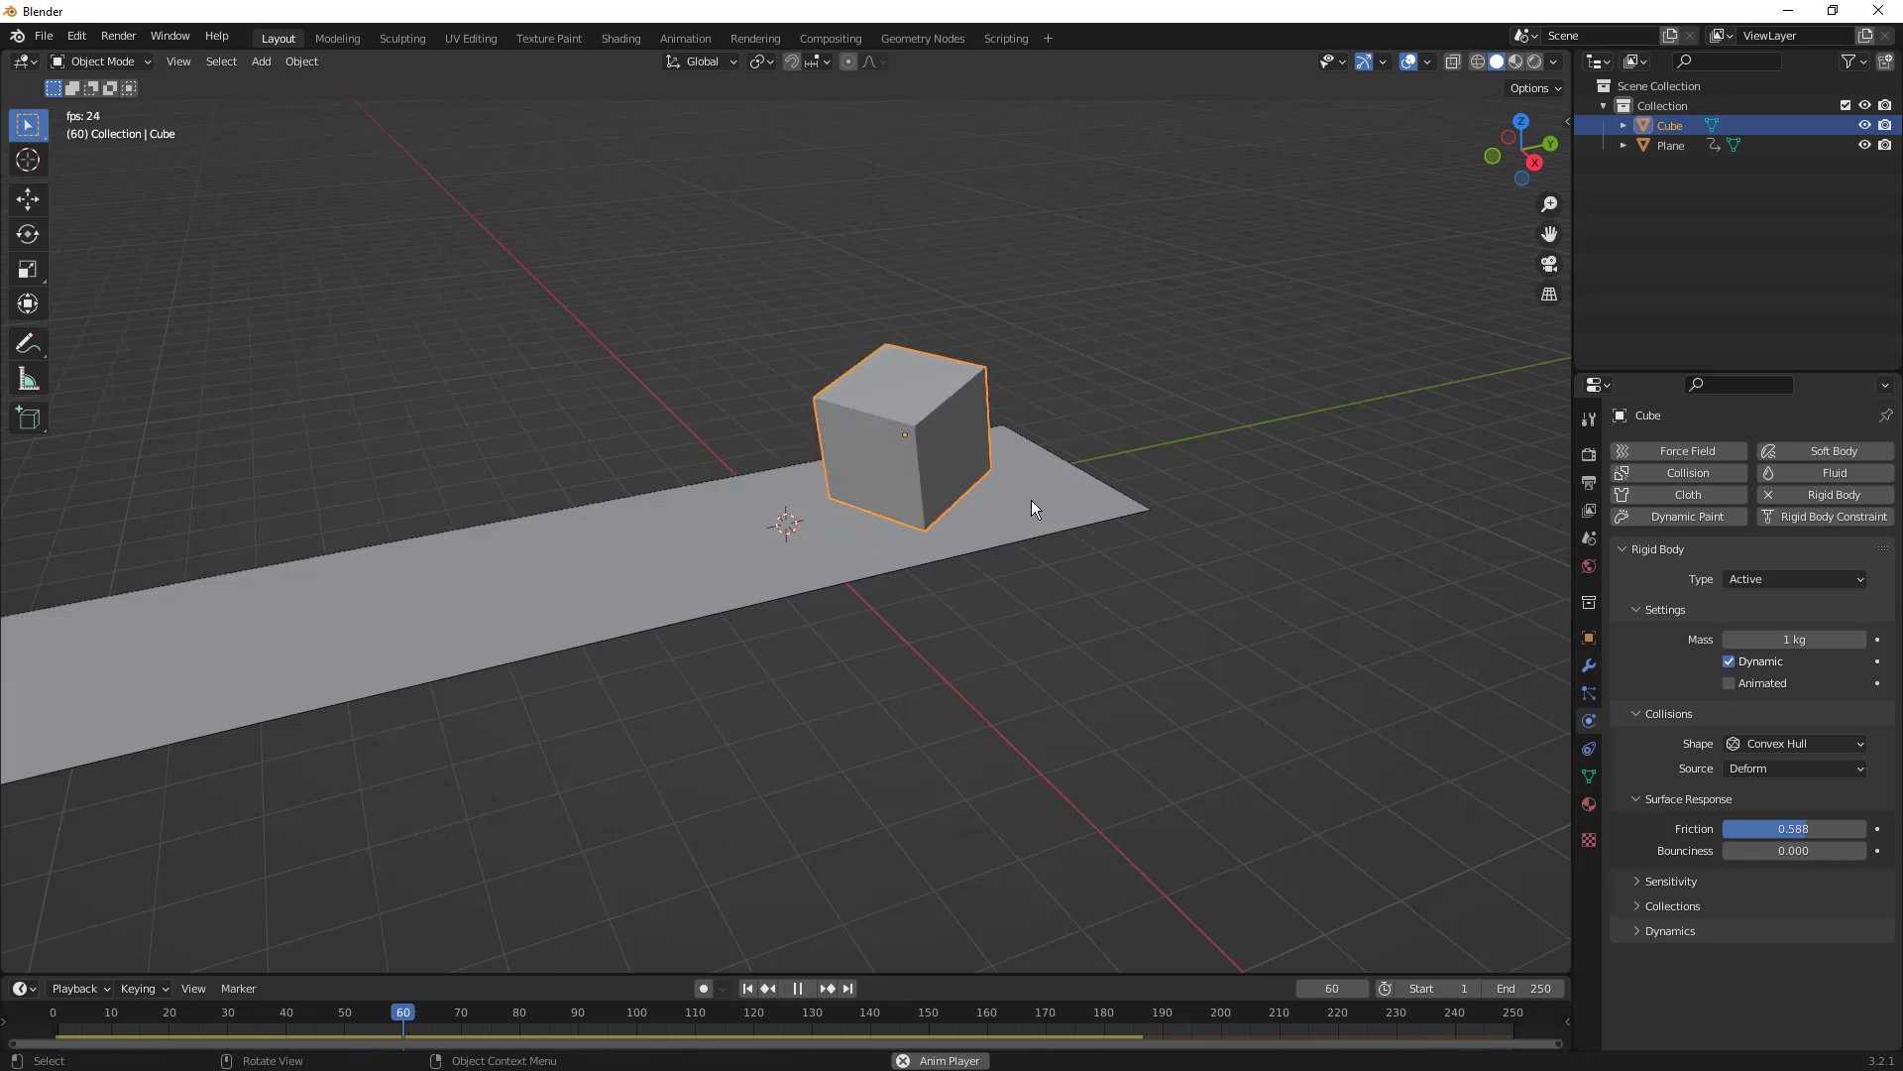
click(1085, 488)
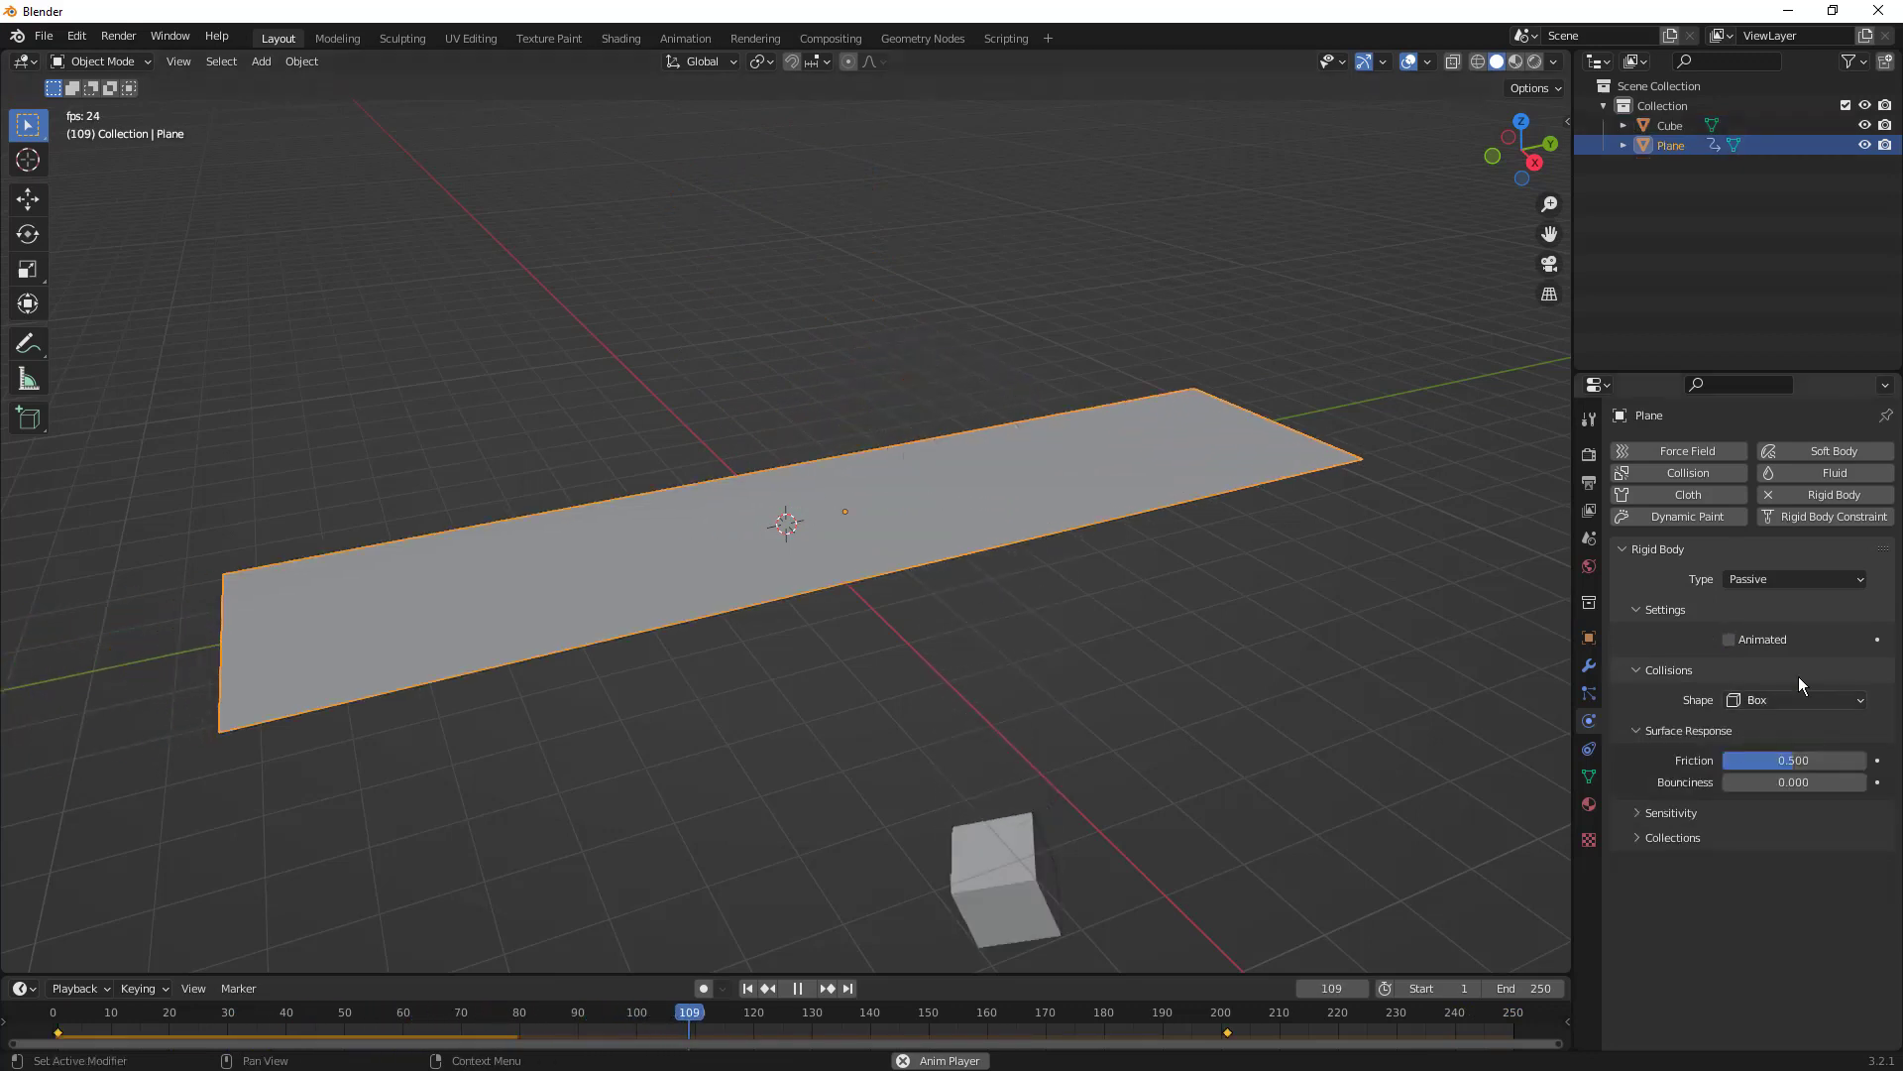
- Turn on Animated for the plane's rigid body, then lower the cube's friction to 0.418, keeping Convex Hull
click(1730, 639)
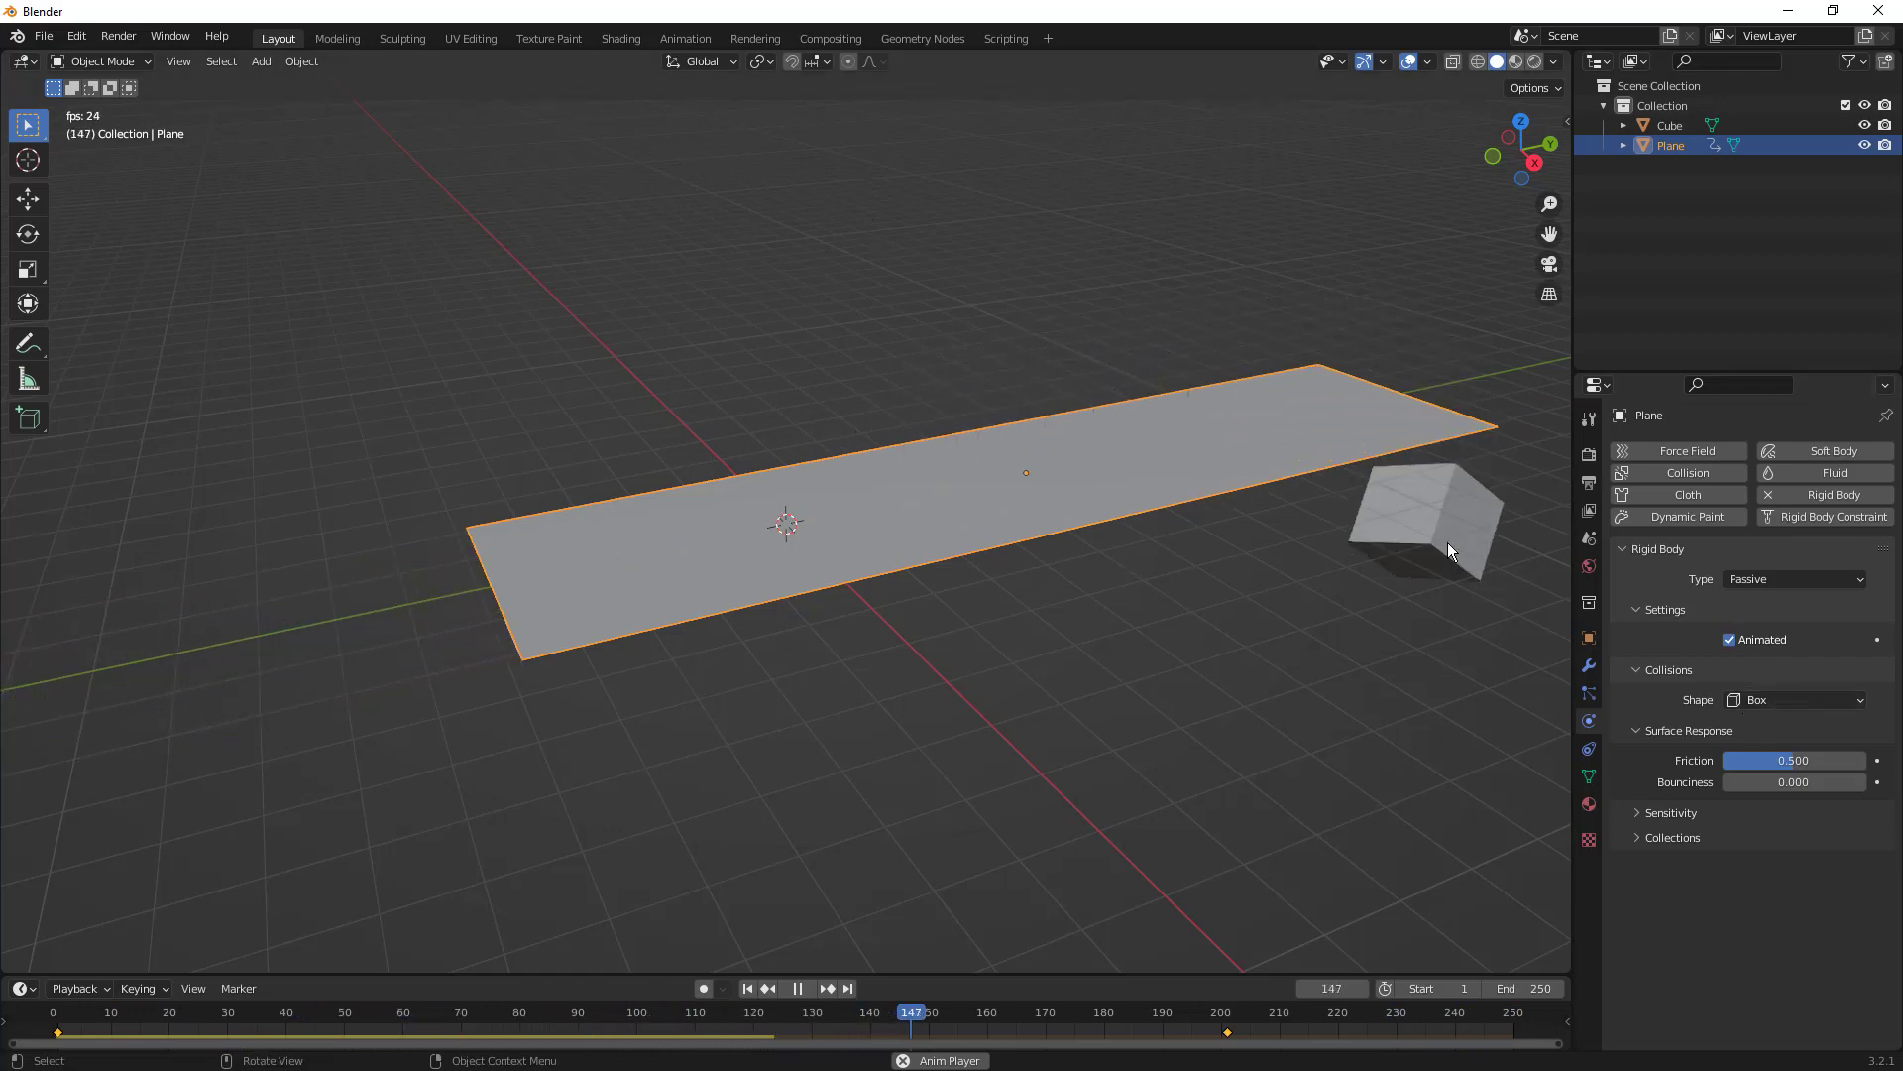
click(1411, 659)
click(1799, 744)
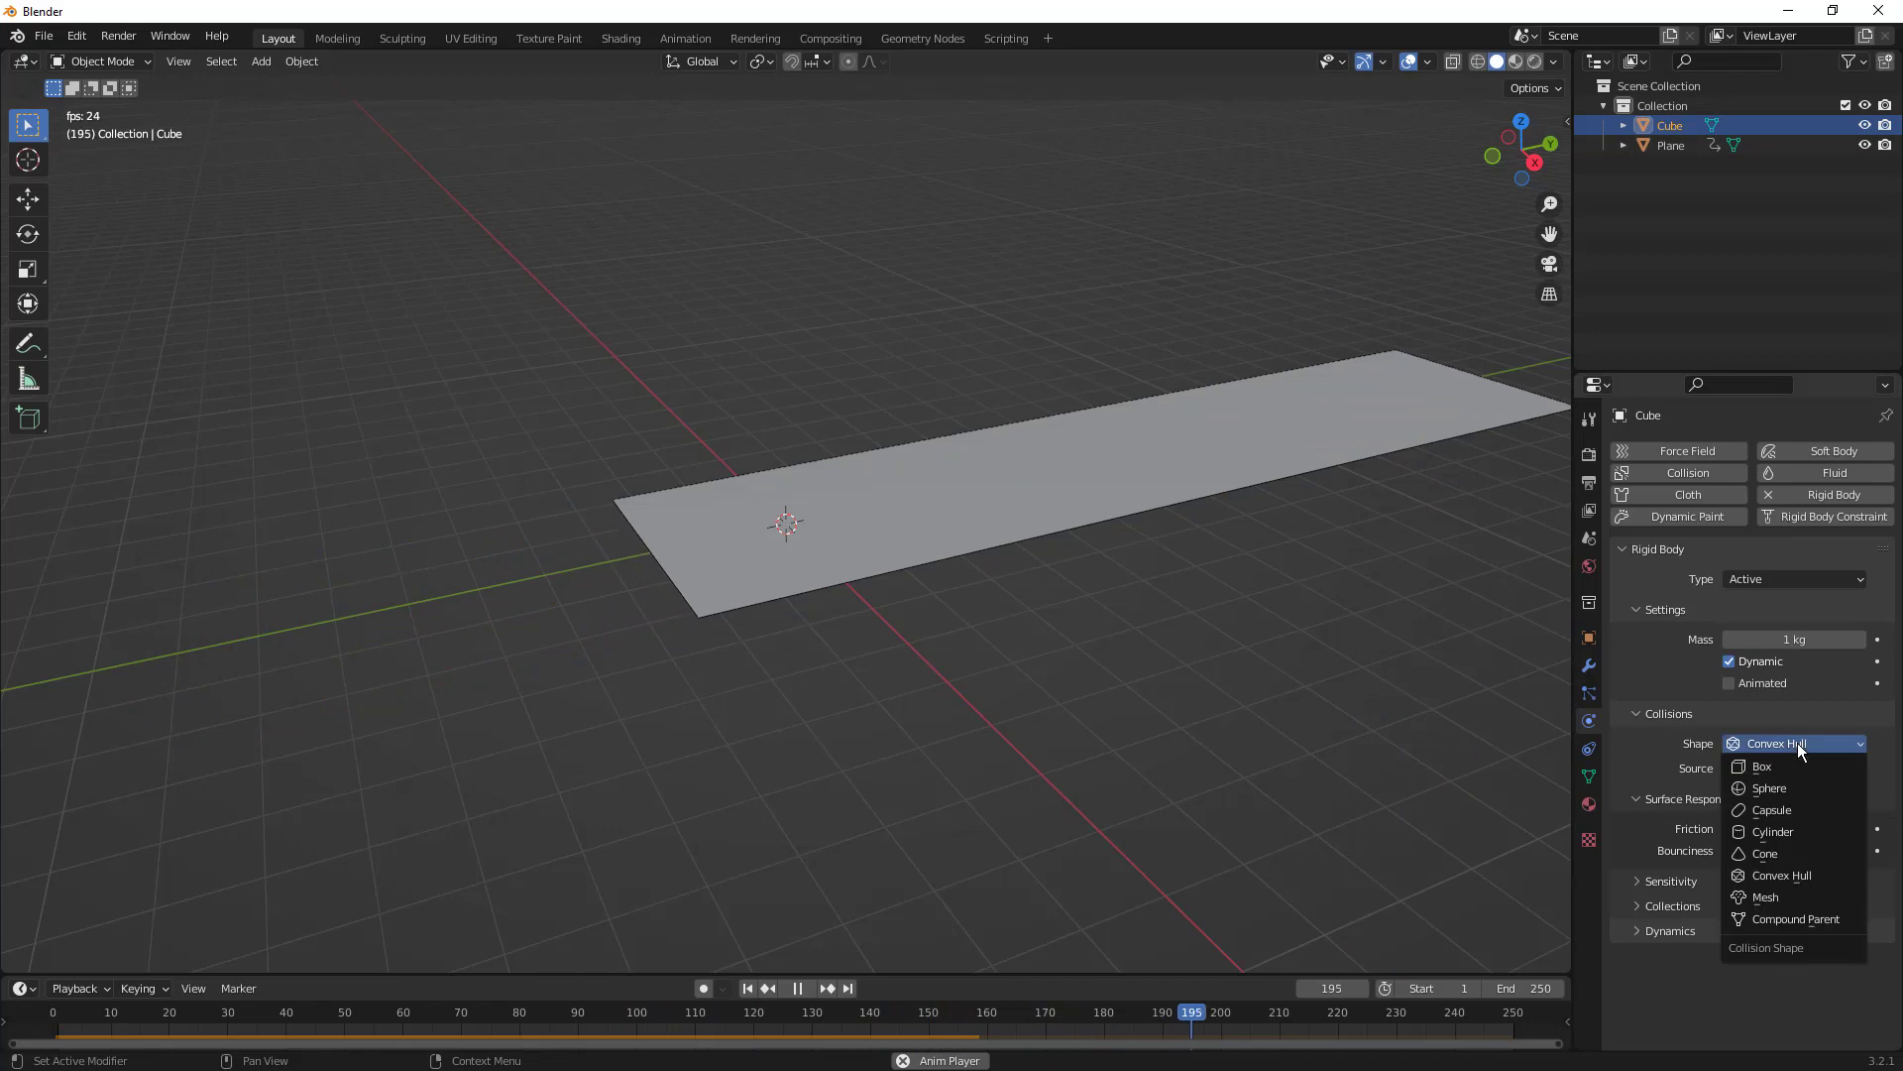
click(1799, 741)
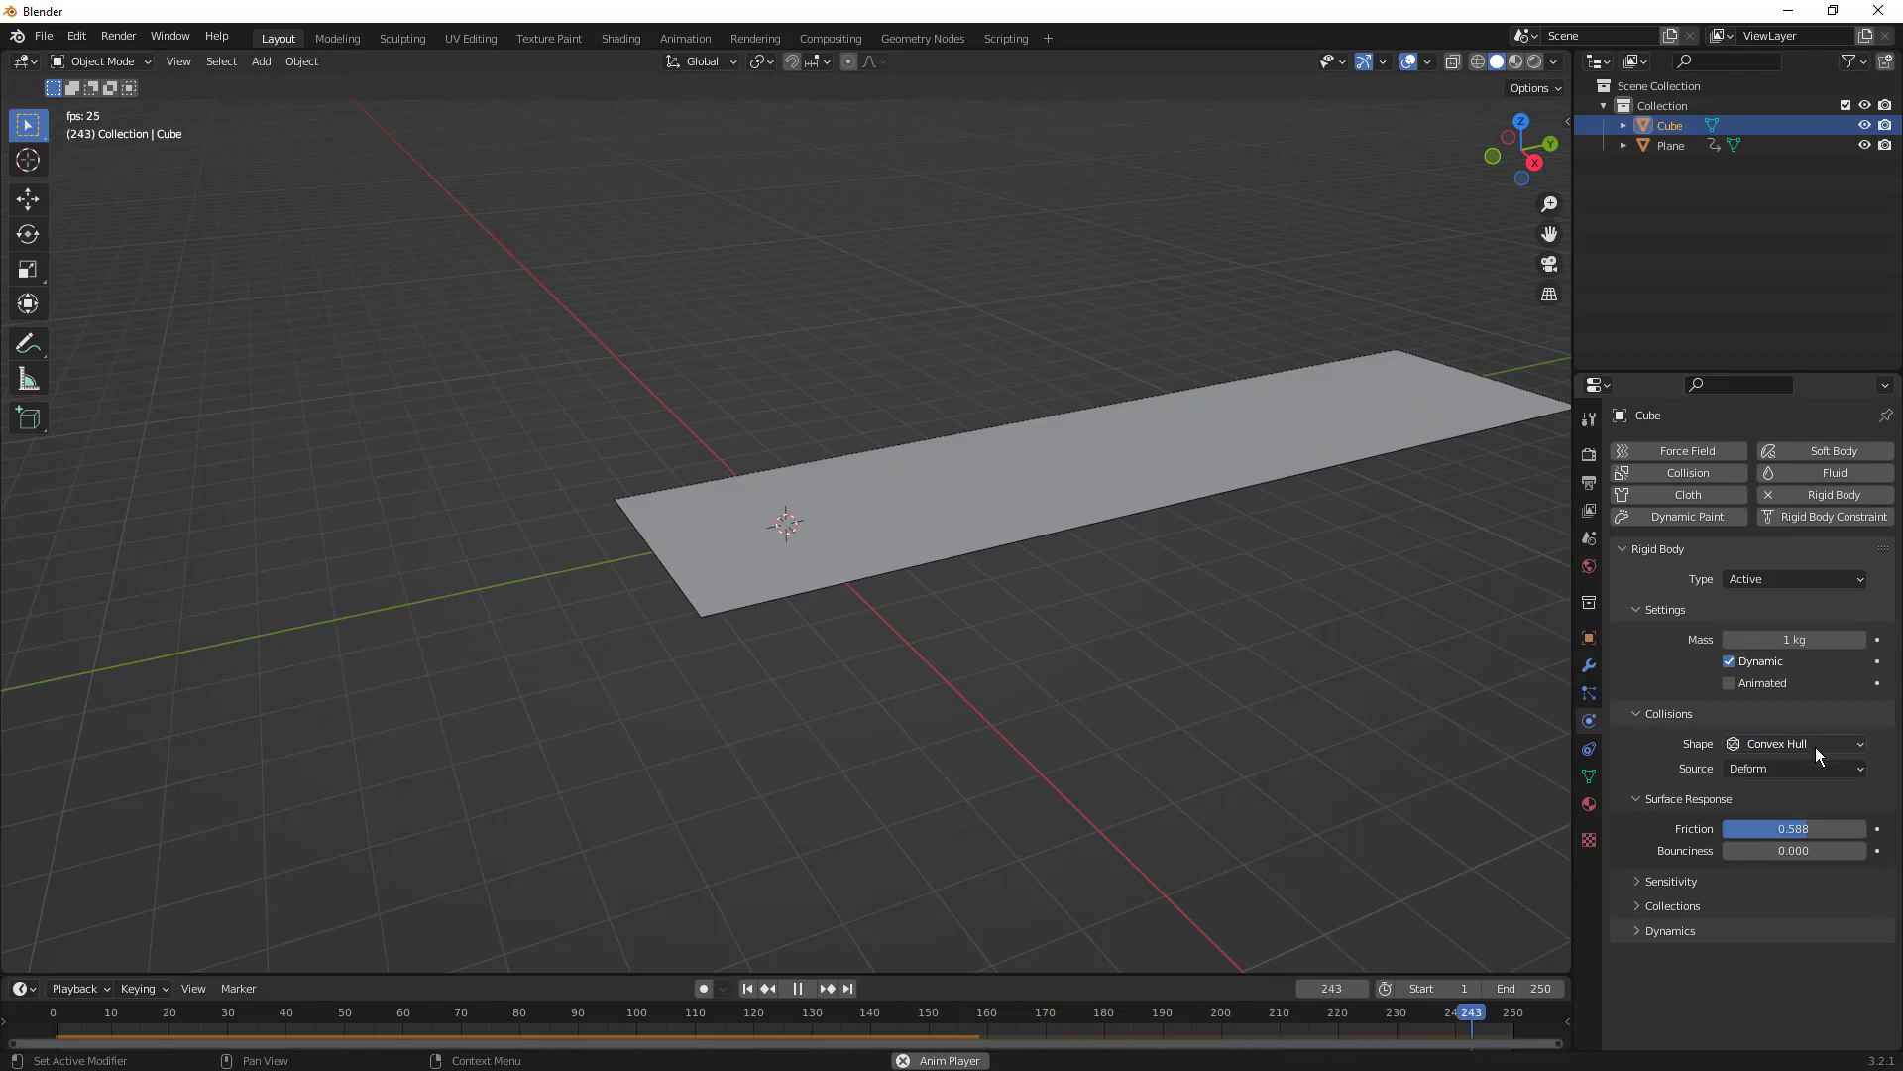
drag(1795, 828, 1784, 828)
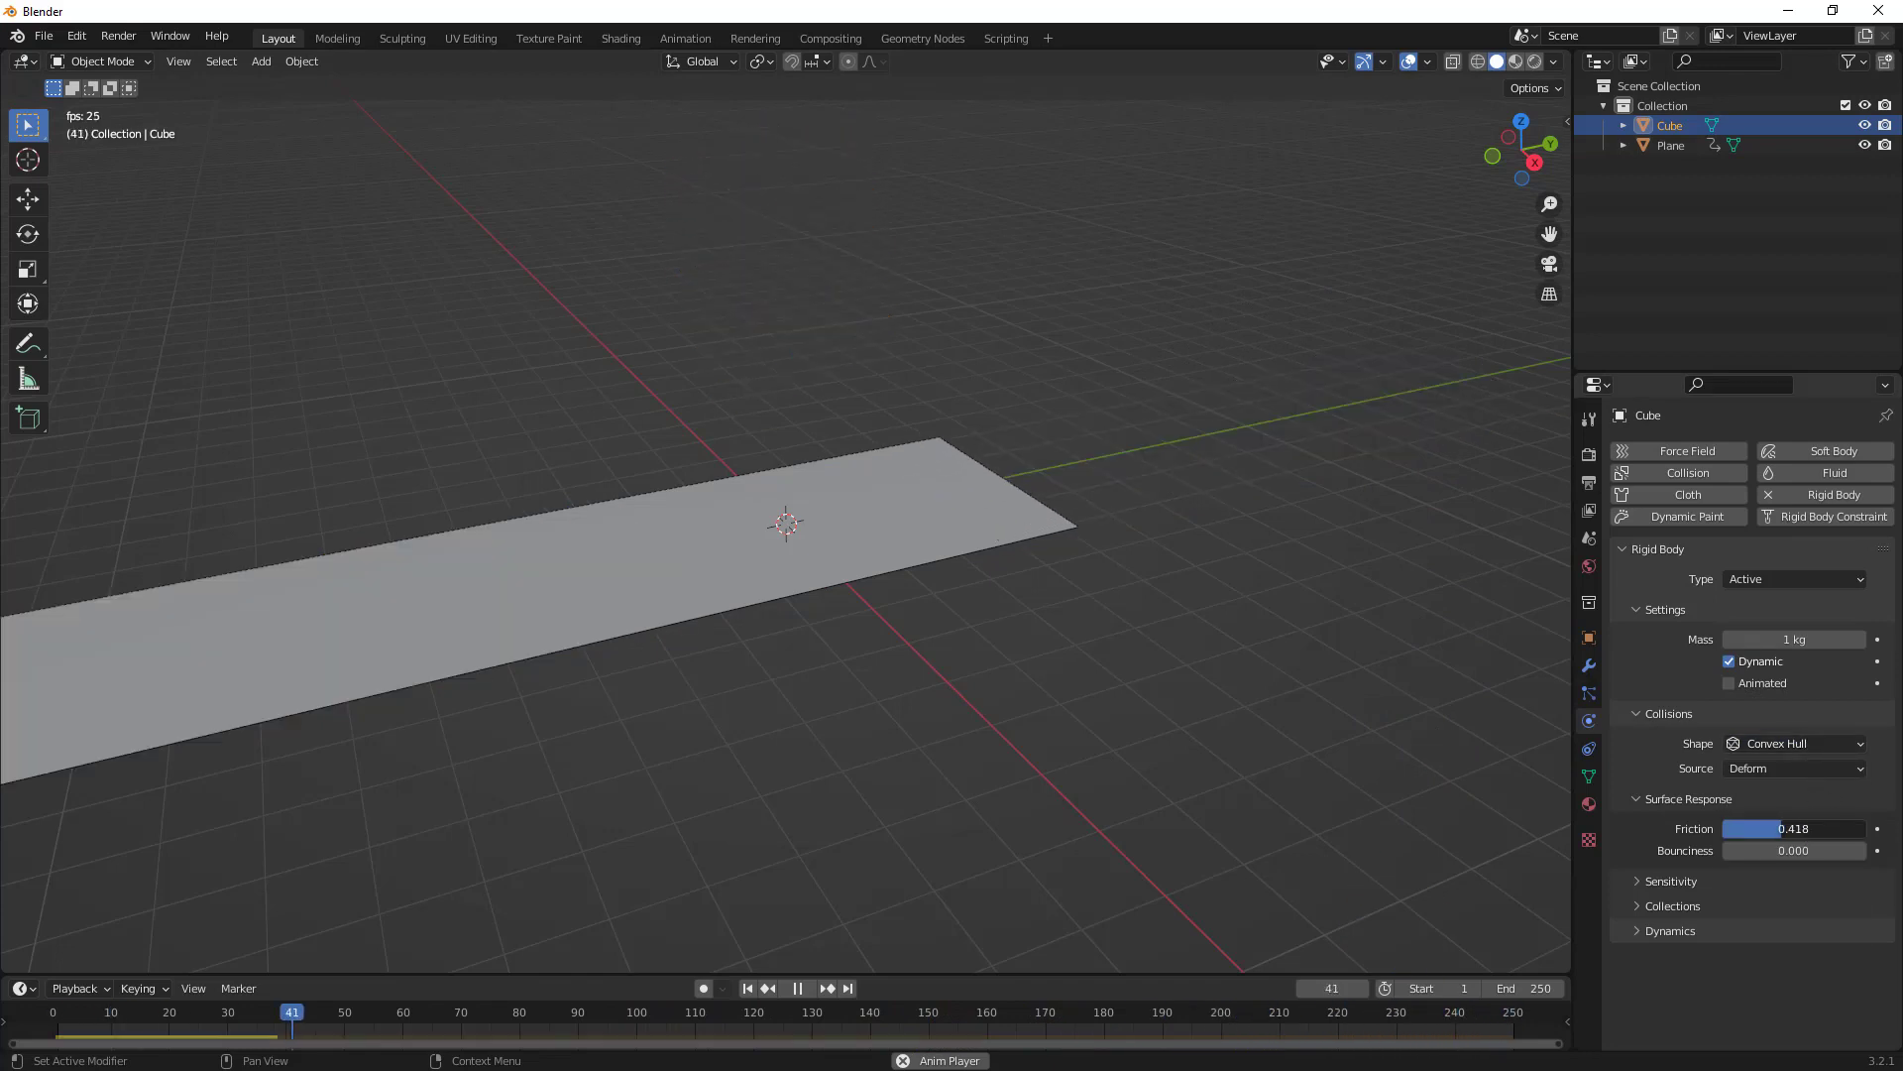
click(750, 989)
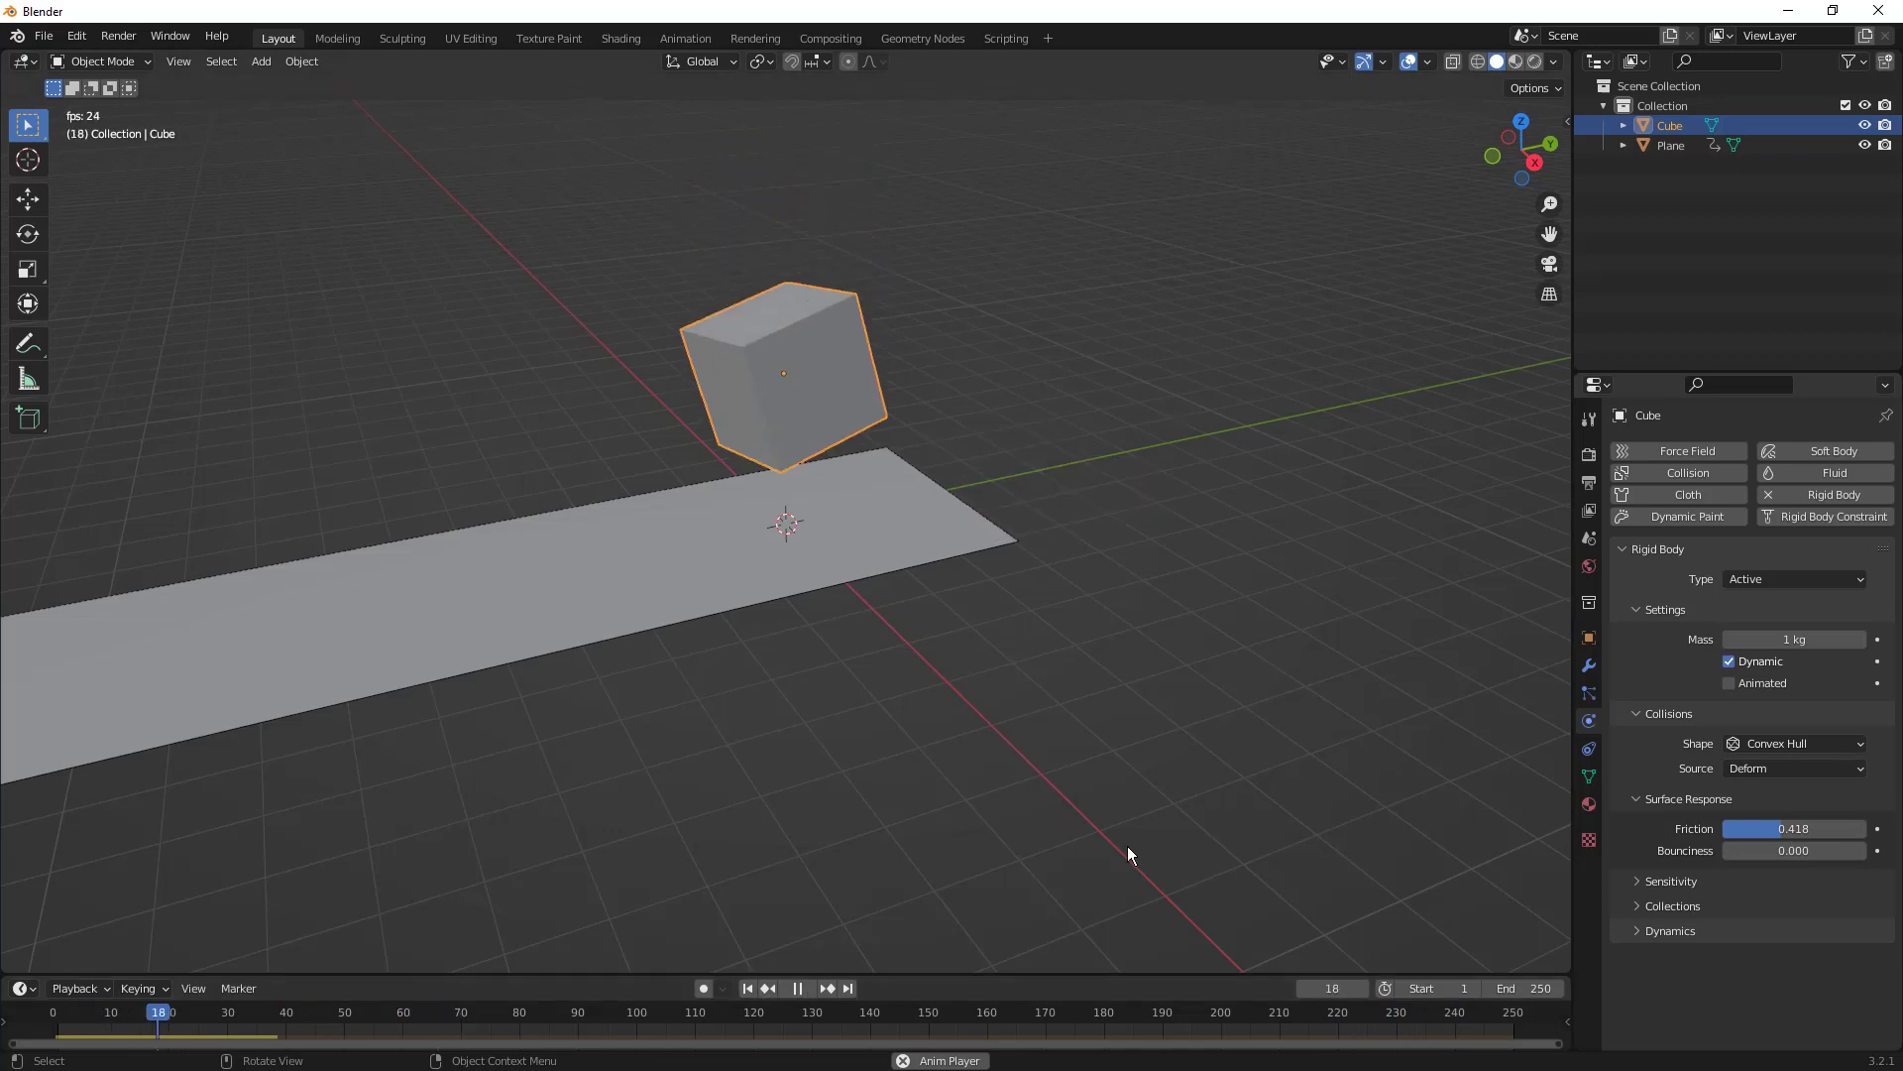